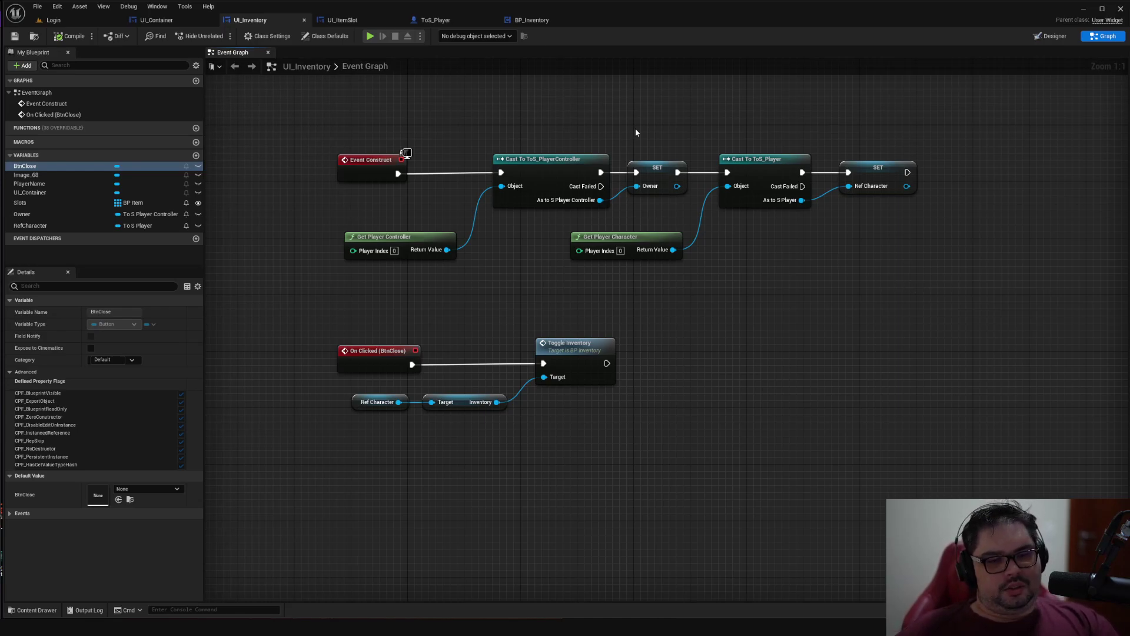
Look through the ToS_Player, UI_ItemSlot and UI_Container blueprint graphs
right_click_drag(636, 132, 614, 163)
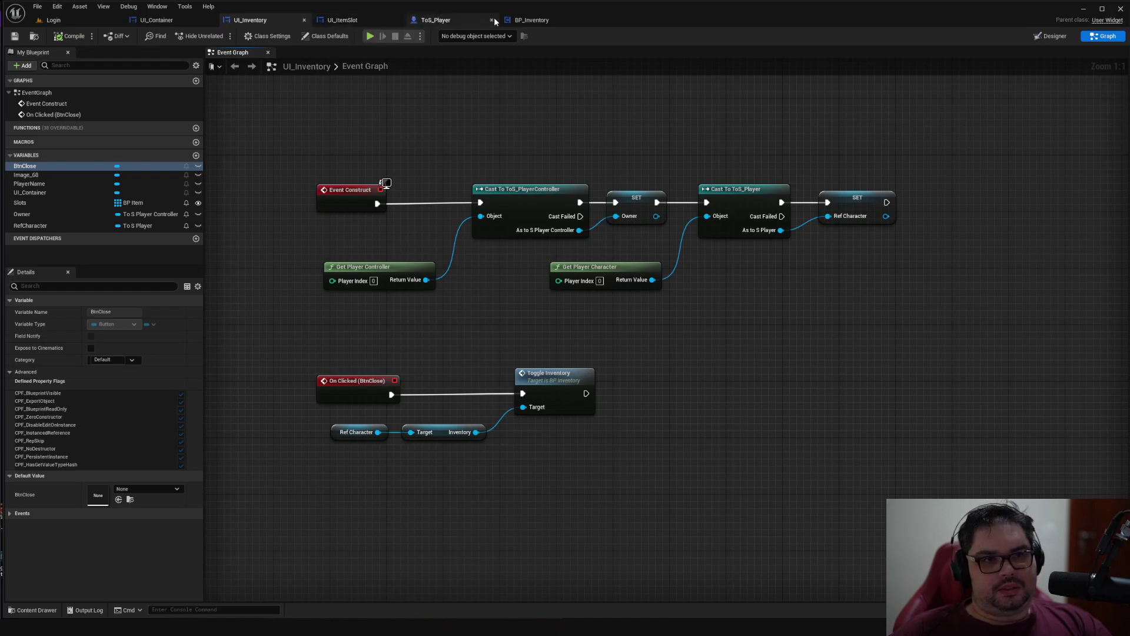
left_click(530, 20)
left_click(436, 20)
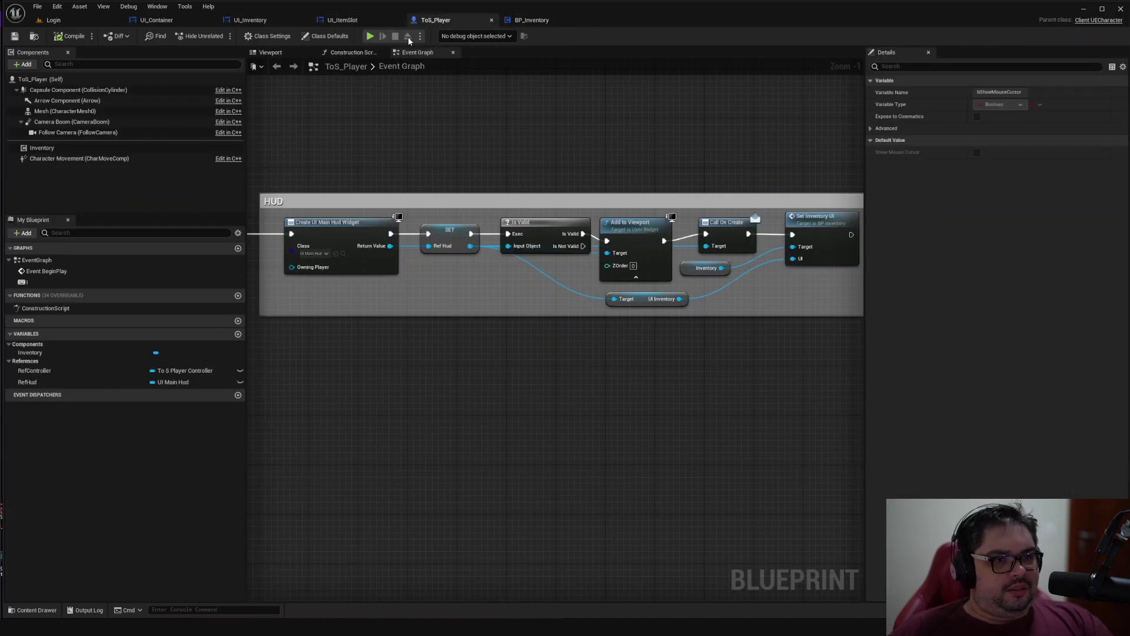
left_click(356, 21)
left_click(256, 23)
left_click(152, 25)
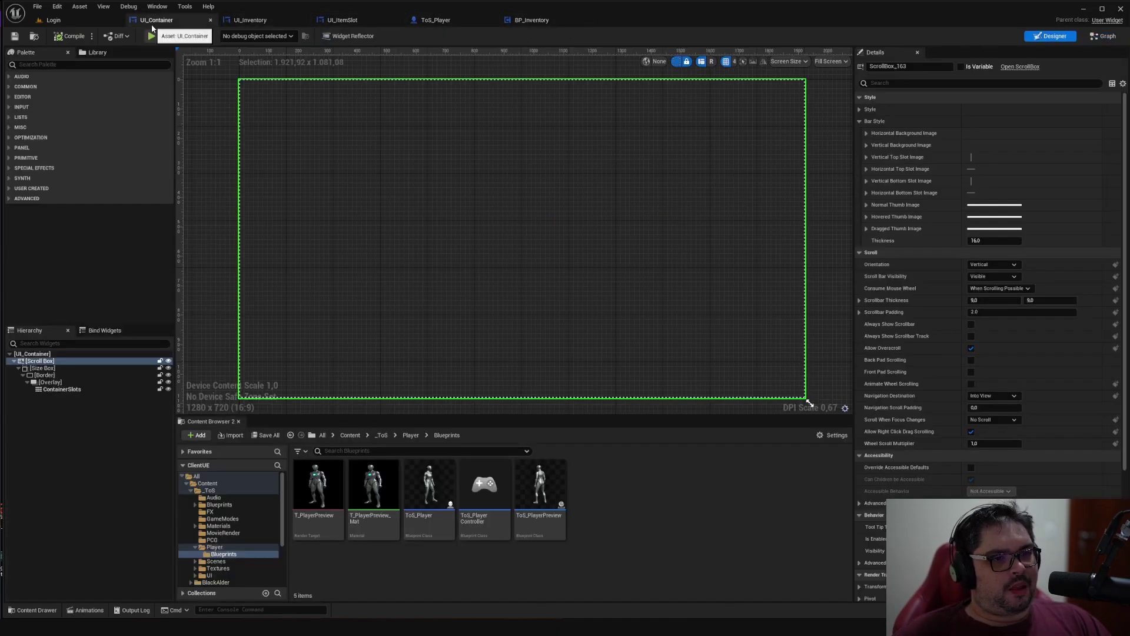
View the full UI_Inventory panel in the Designer, then return to the Login level
left_click(239, 21)
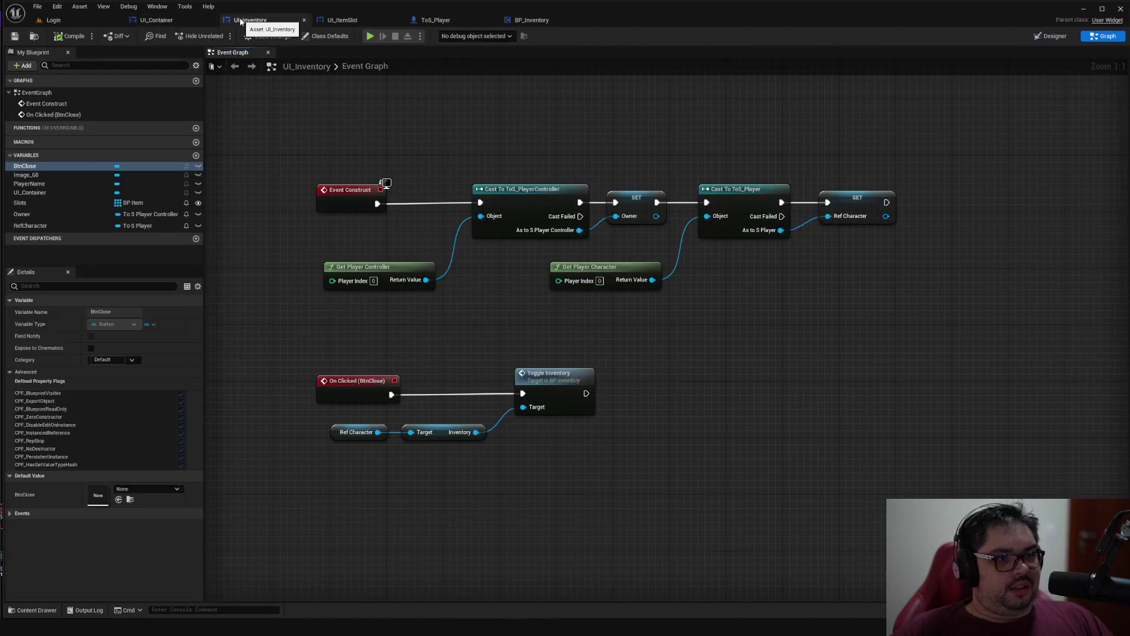
left_click(1039, 39)
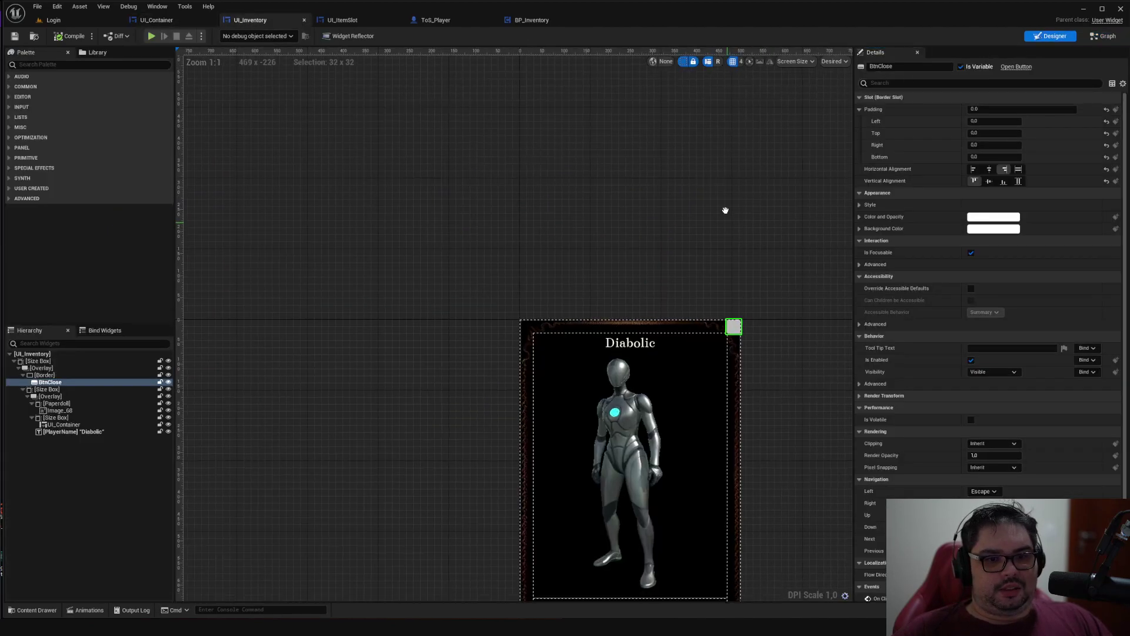
right_click_drag(792, 271, 760, 185)
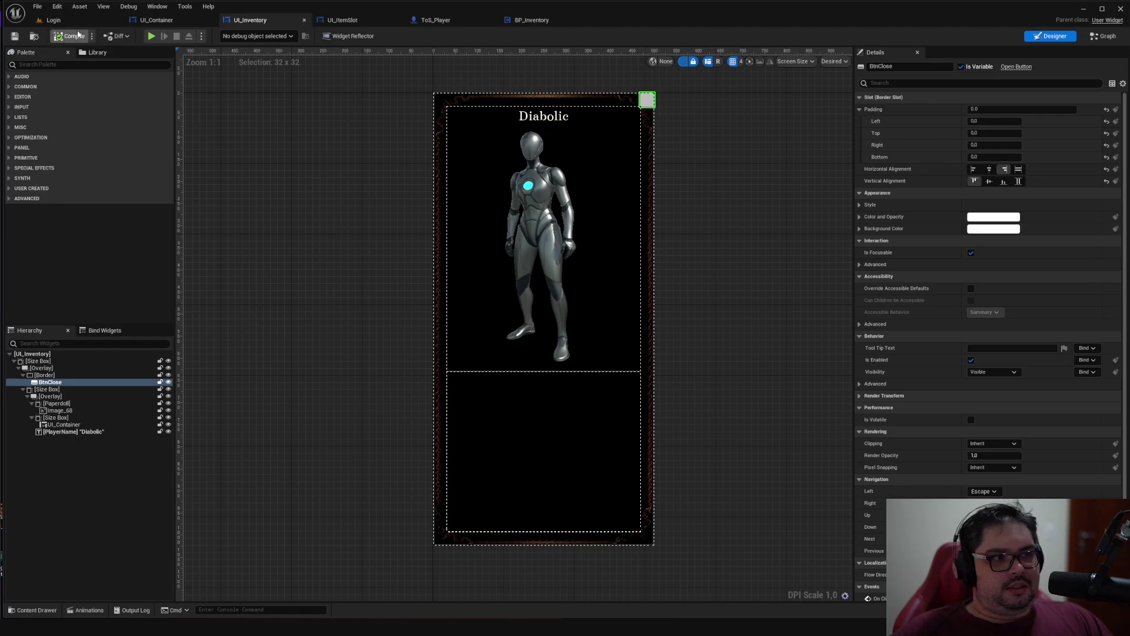
left_click(52, 20)
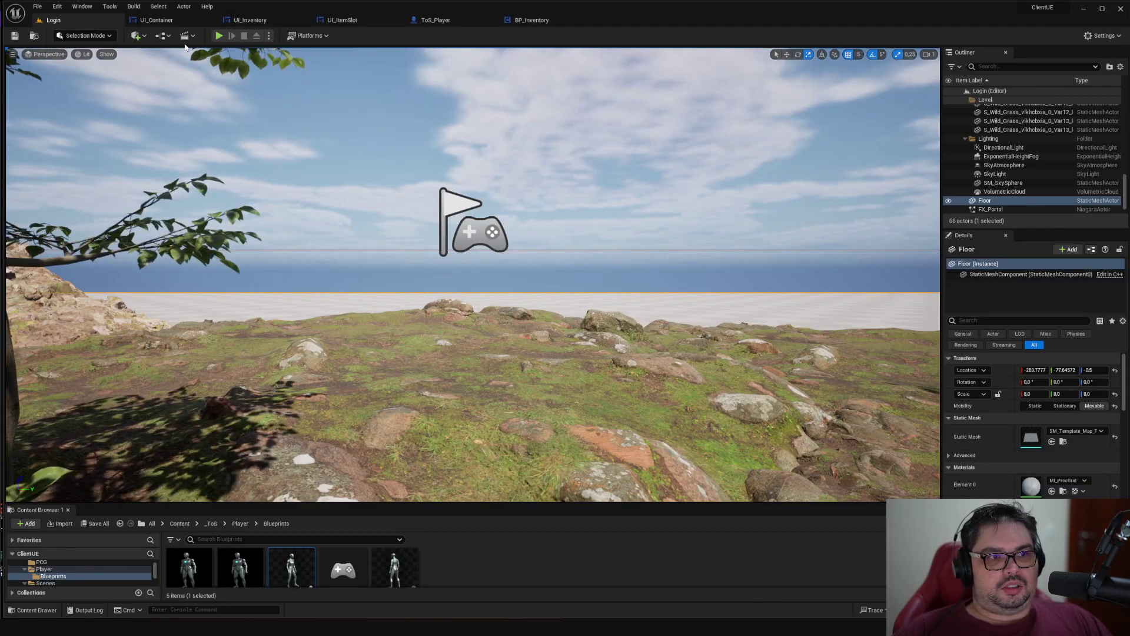
Play the level, open the inventory panel, scroll its slot grid, then close it
key("alt+p")
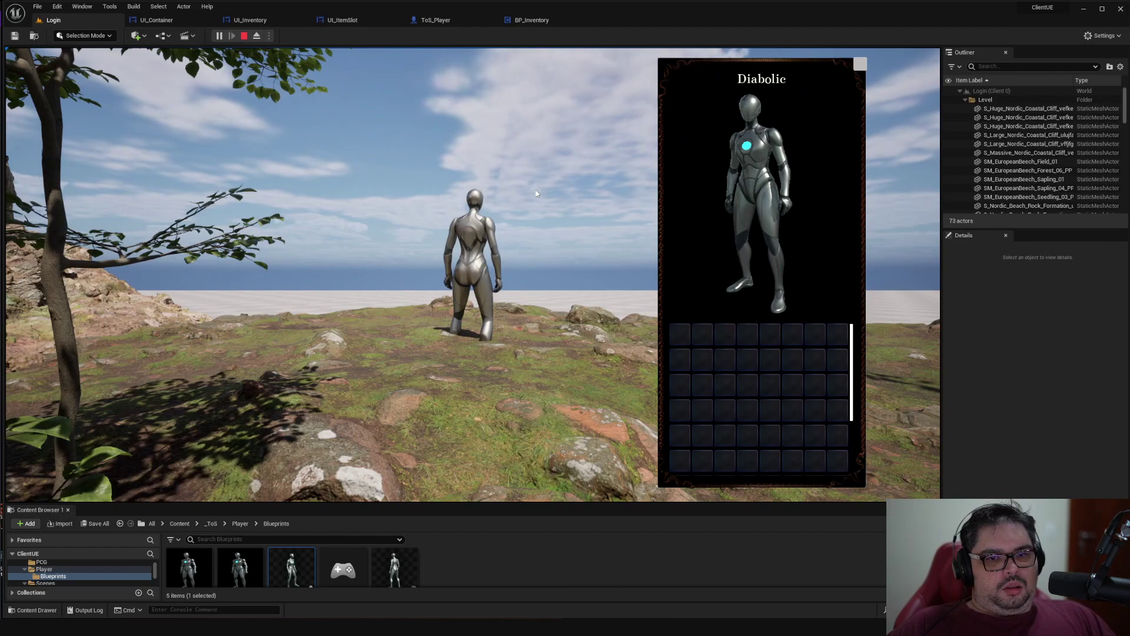
left_click_drag(536, 193, 649, 214)
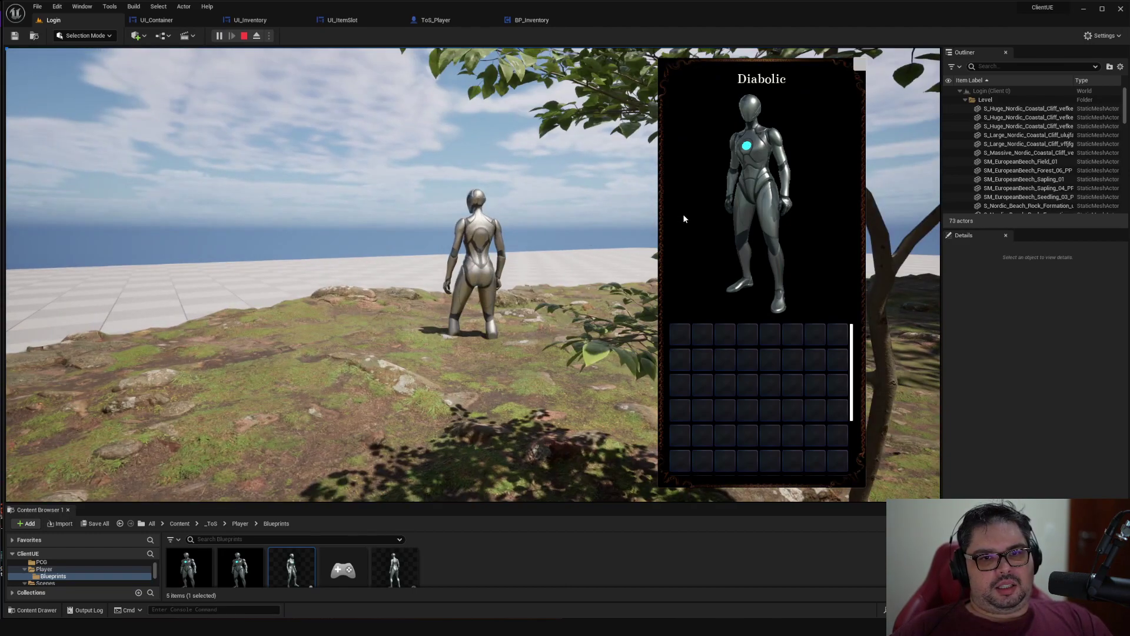
key("a")
key("a")
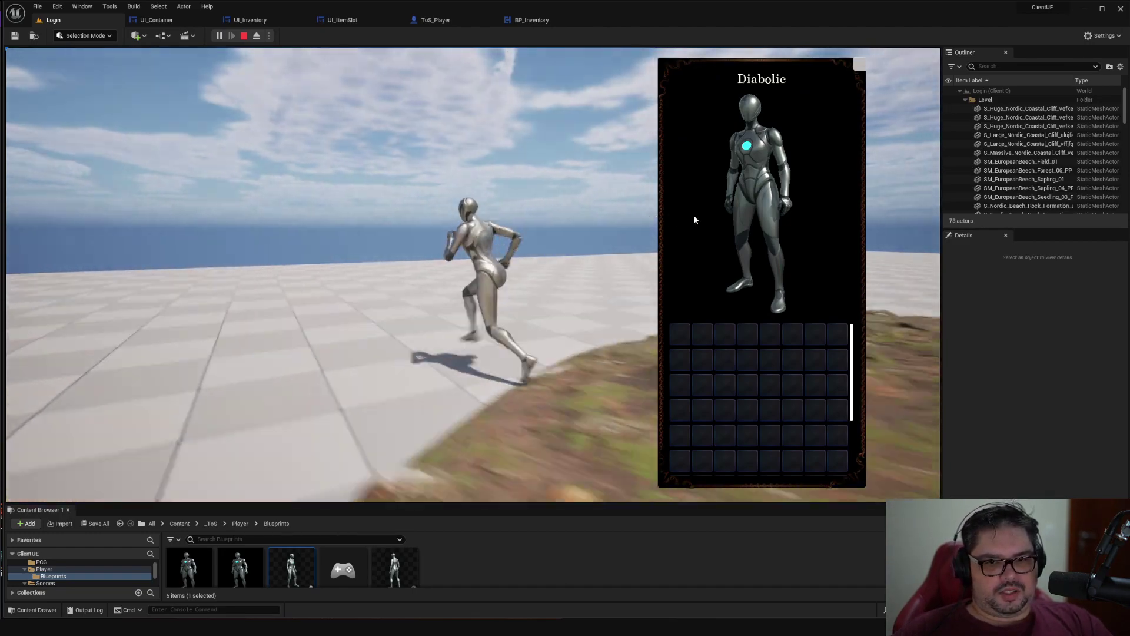
scroll(855, 358, "down", 3)
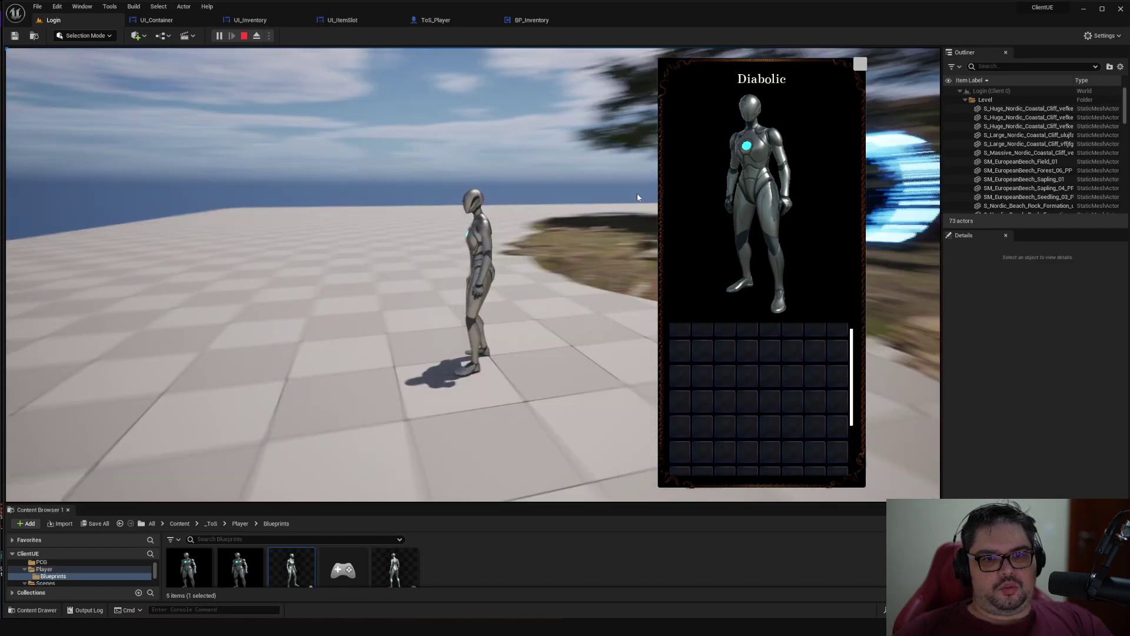
key("i")
Reopen the inventory panel, scroll through the slot grid, and stop the play session
key("i")
key("i")
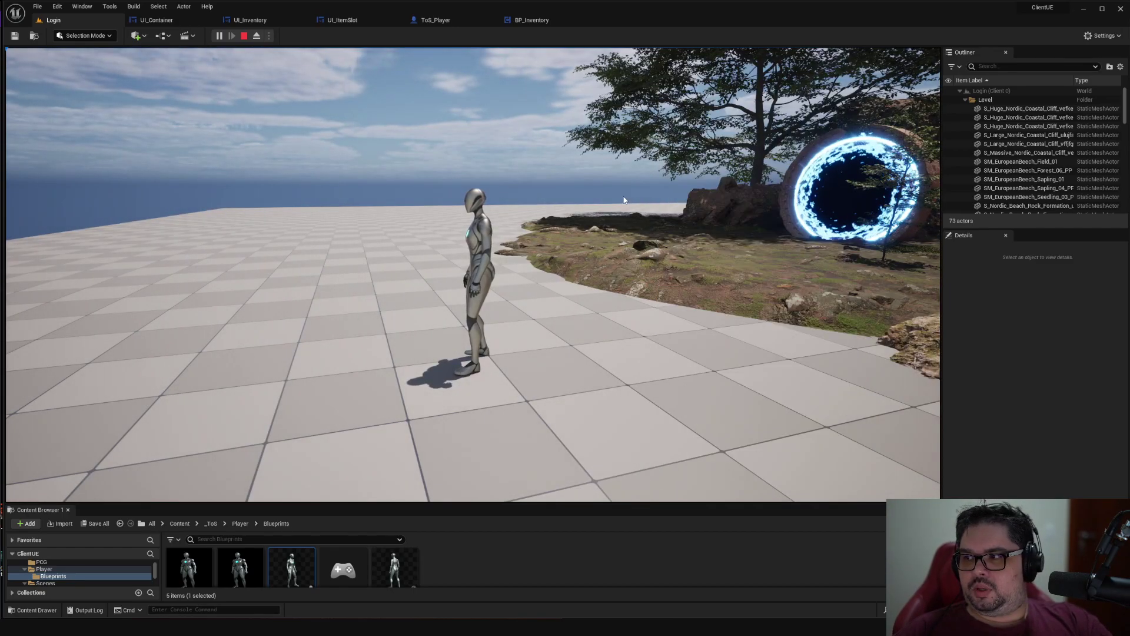
key("i")
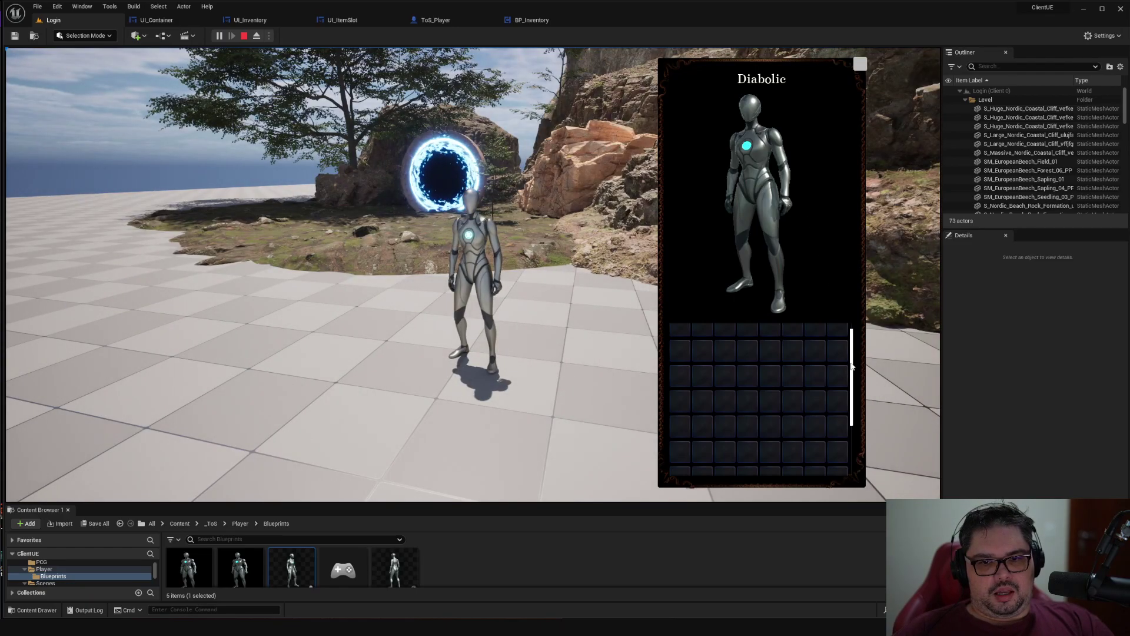
scroll(729, 360, "up", 1)
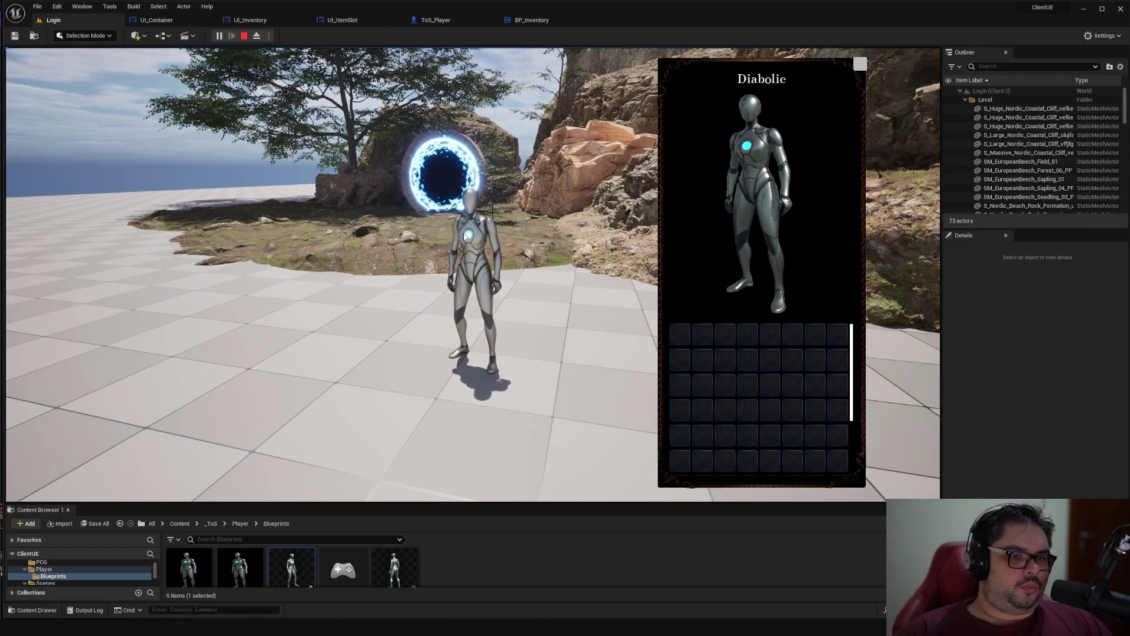
mouse_move(751, 224)
right_mouse_down()
mouse_move(769, 222)
mouse_move(733, 199)
mouse_move(699, 204)
right_mouse_up()
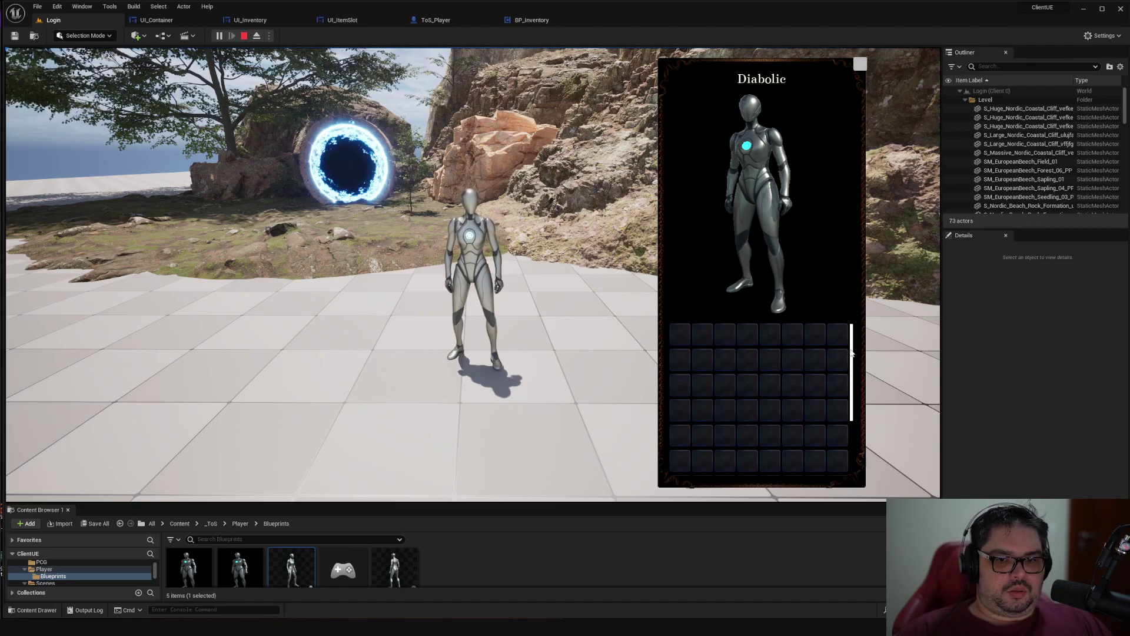
scroll(751, 337, "down", 3)
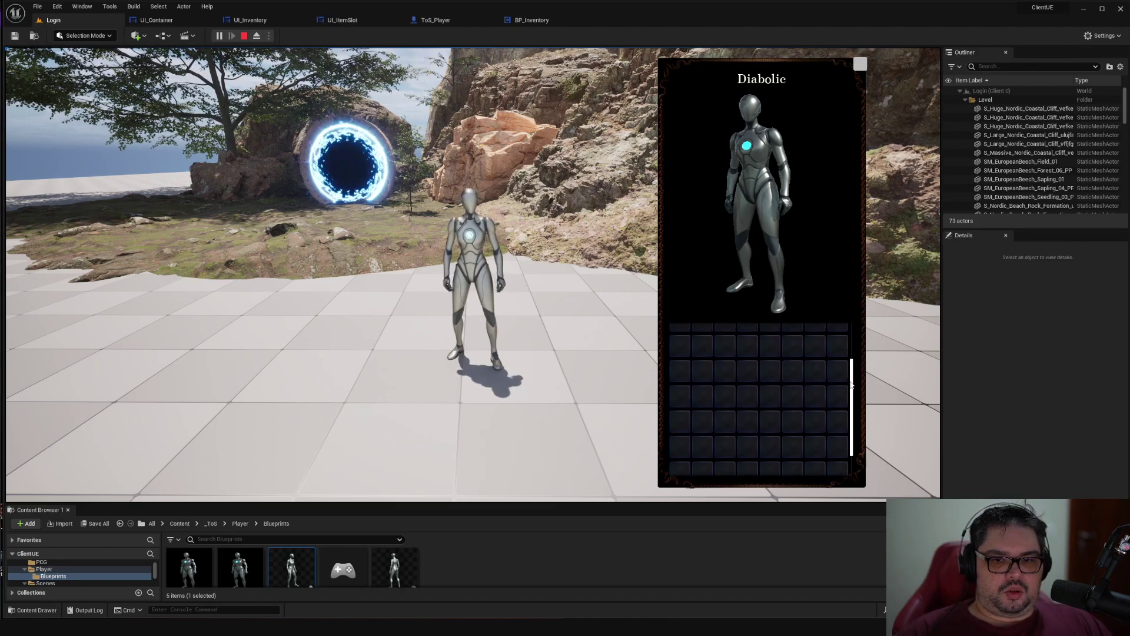
left_click_drag(850, 383, 802, 295)
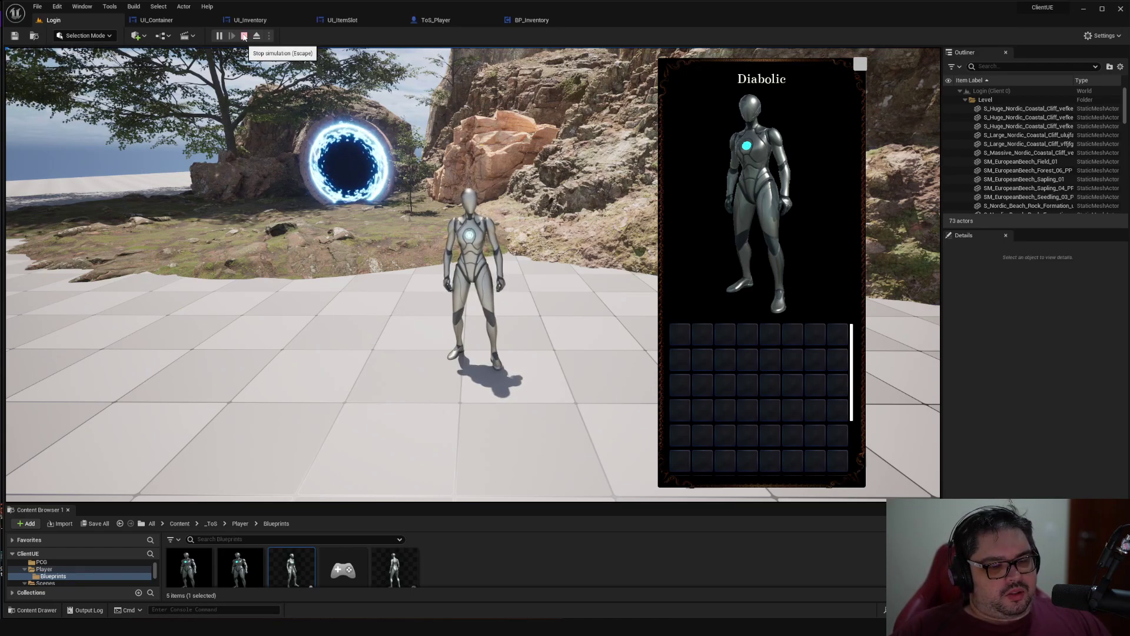
left_click(243, 37)
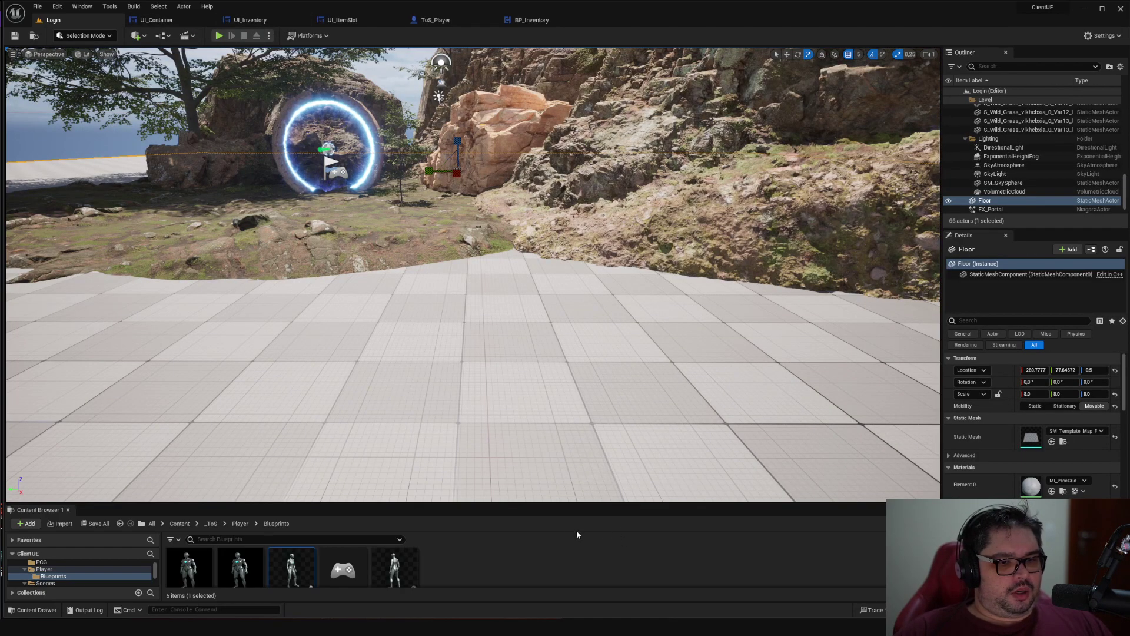
Enlarge the Content Browser and expand the Blueprints, Items and Base item folders
left_click_drag(565, 505, 460, 389)
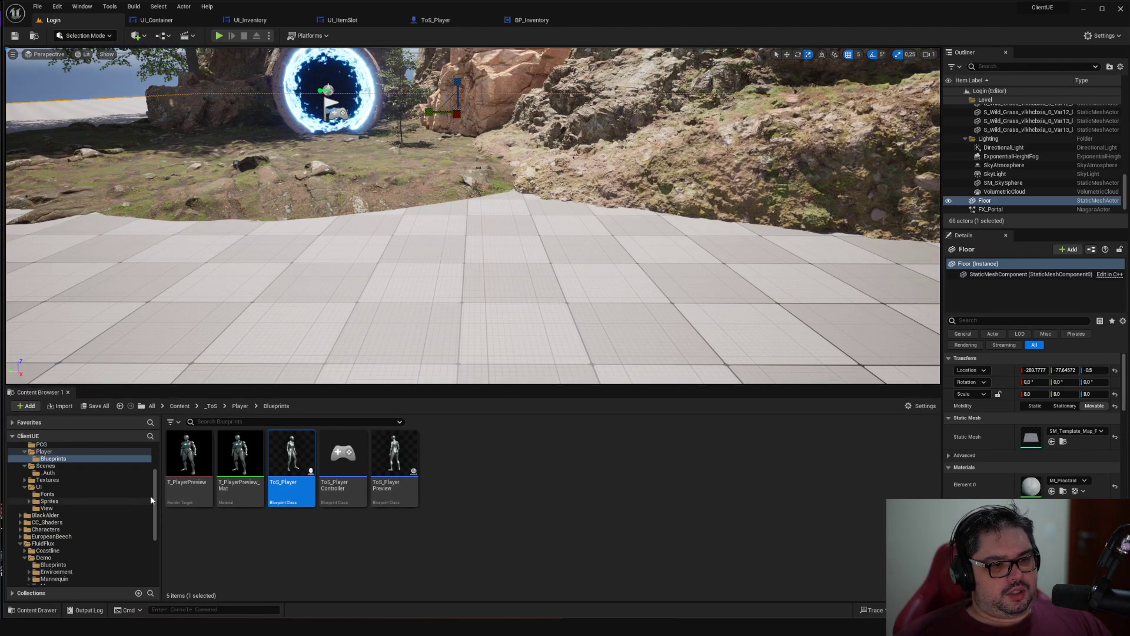
scroll(154, 491, "up", 1)
left_click_drag(156, 490, 158, 452)
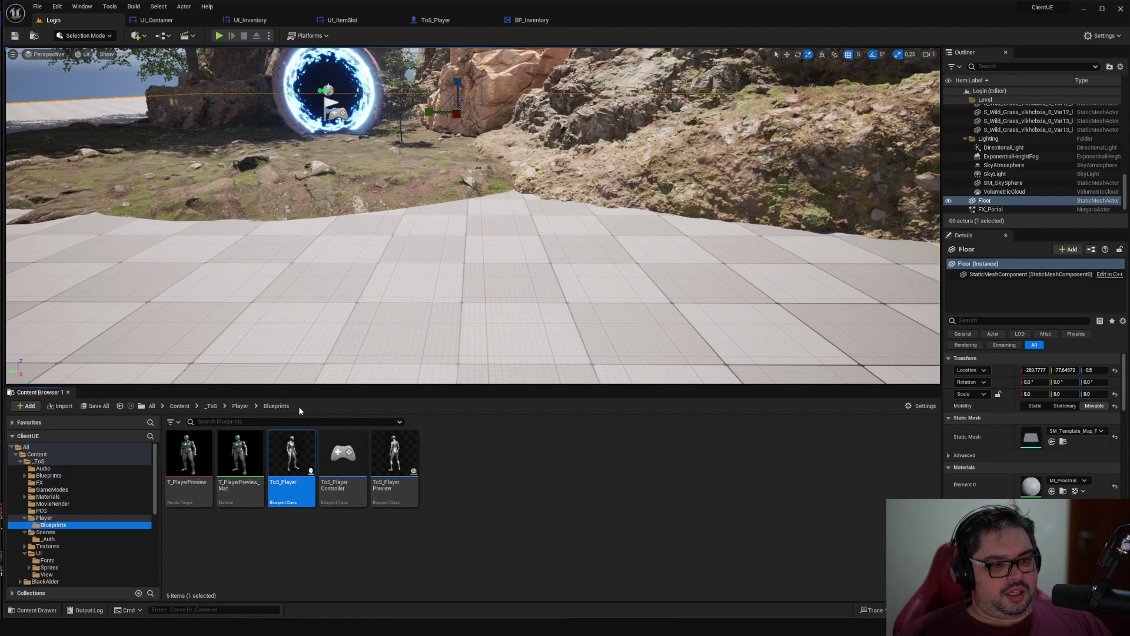
left_click_drag(287, 386, 288, 351)
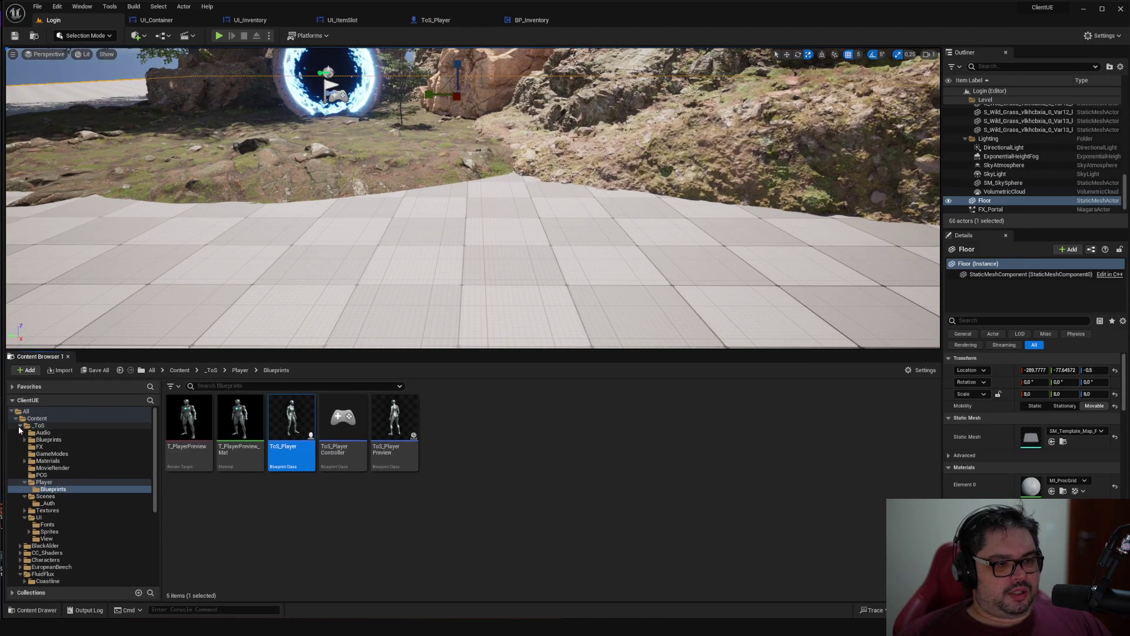
left_click(48, 439)
left_click(24, 439)
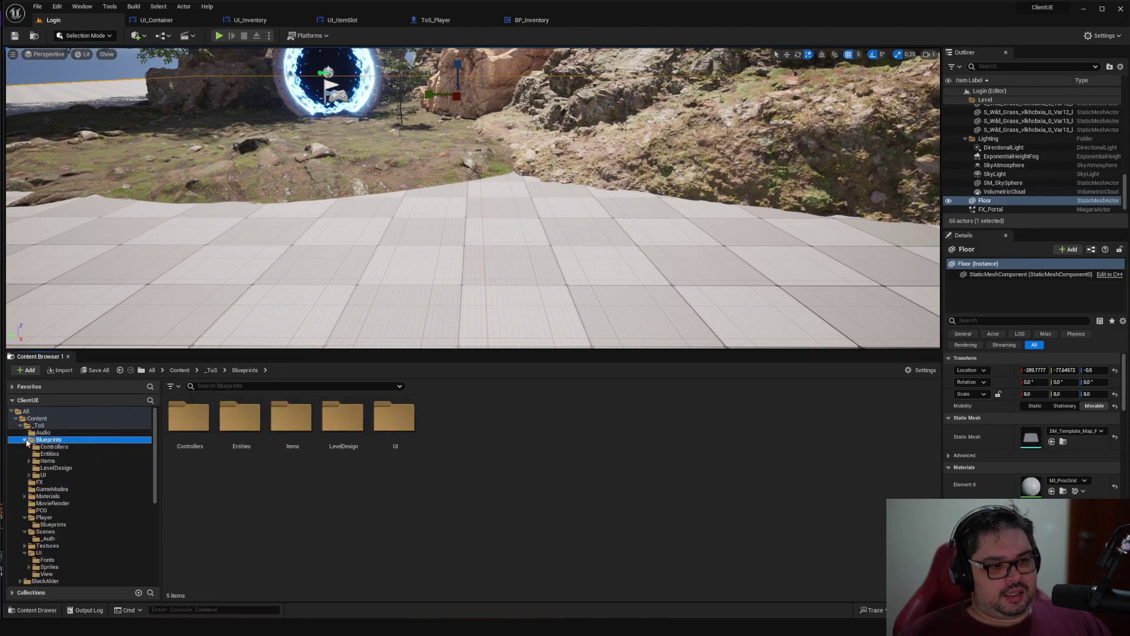
left_click(46, 447)
left_click(45, 460)
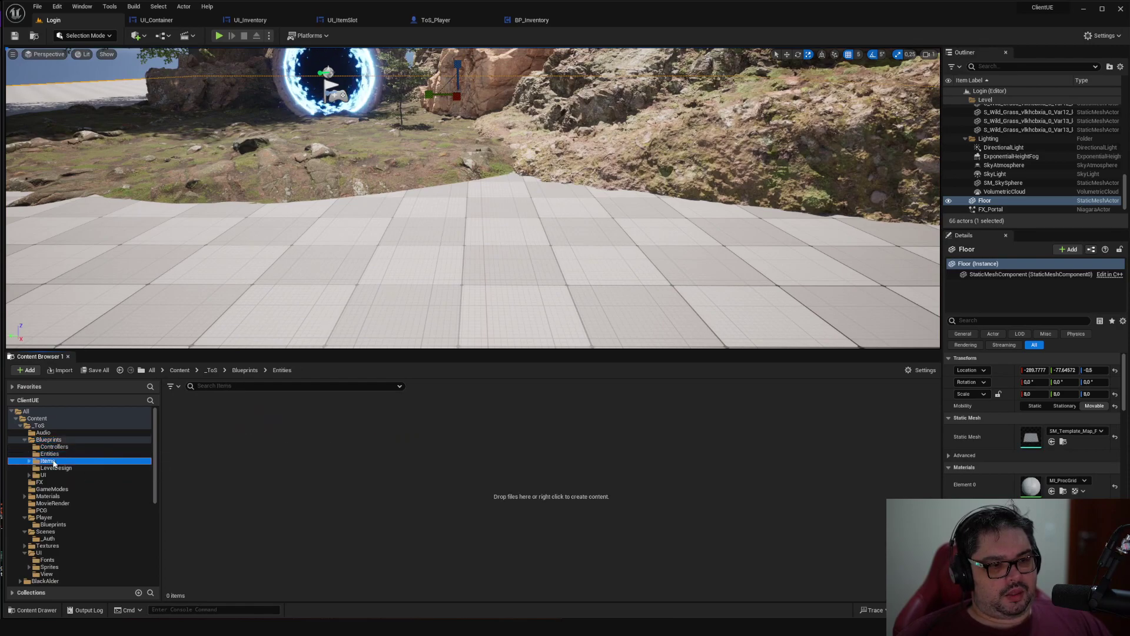
left_click(29, 460)
left_click(51, 475)
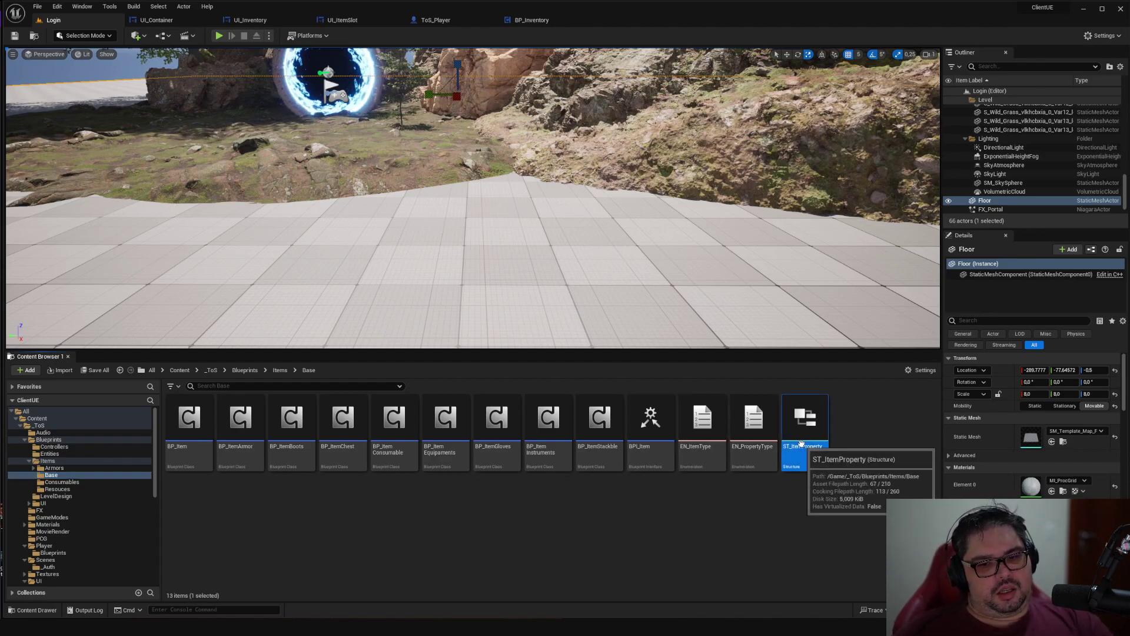
Open the ST_ItemProperty structure, then close it and return to the Login level
double_click(803, 448)
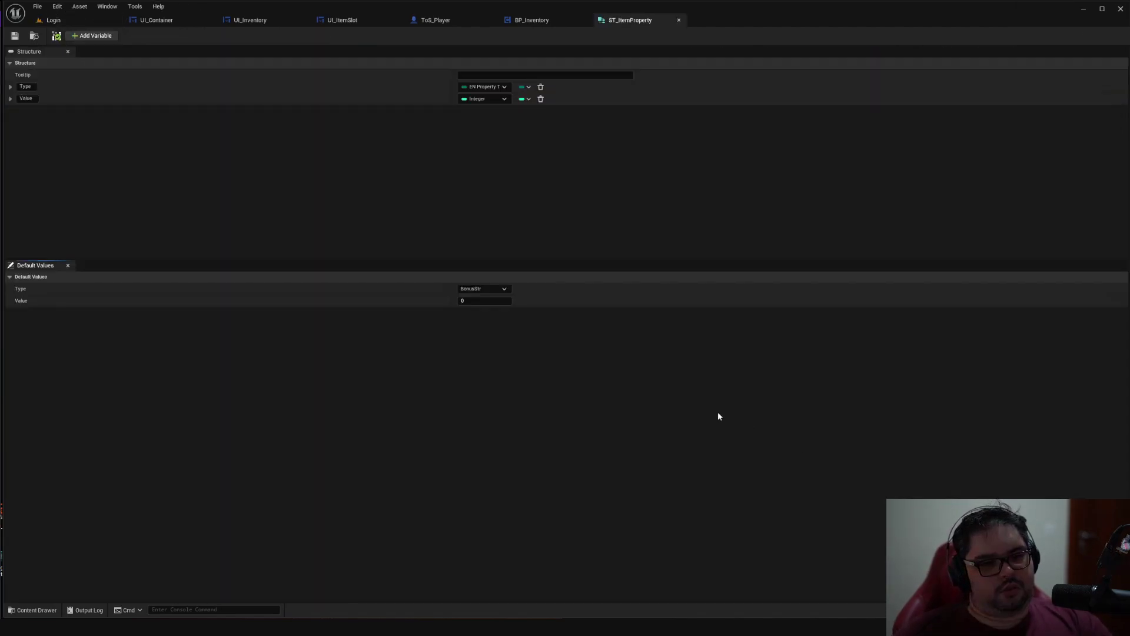
left_click(678, 20)
left_click(47, 20)
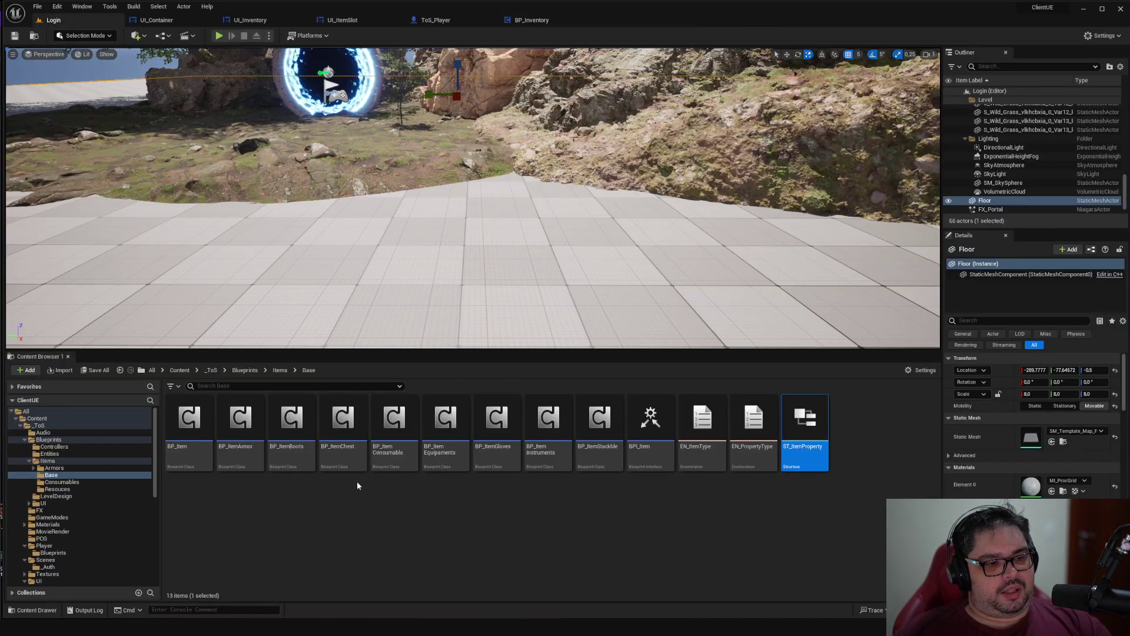
Browse the Consumables, Resources and Base folders, then show _ToS/Player/Blueprints
left_click(59, 482)
left_click(57, 489)
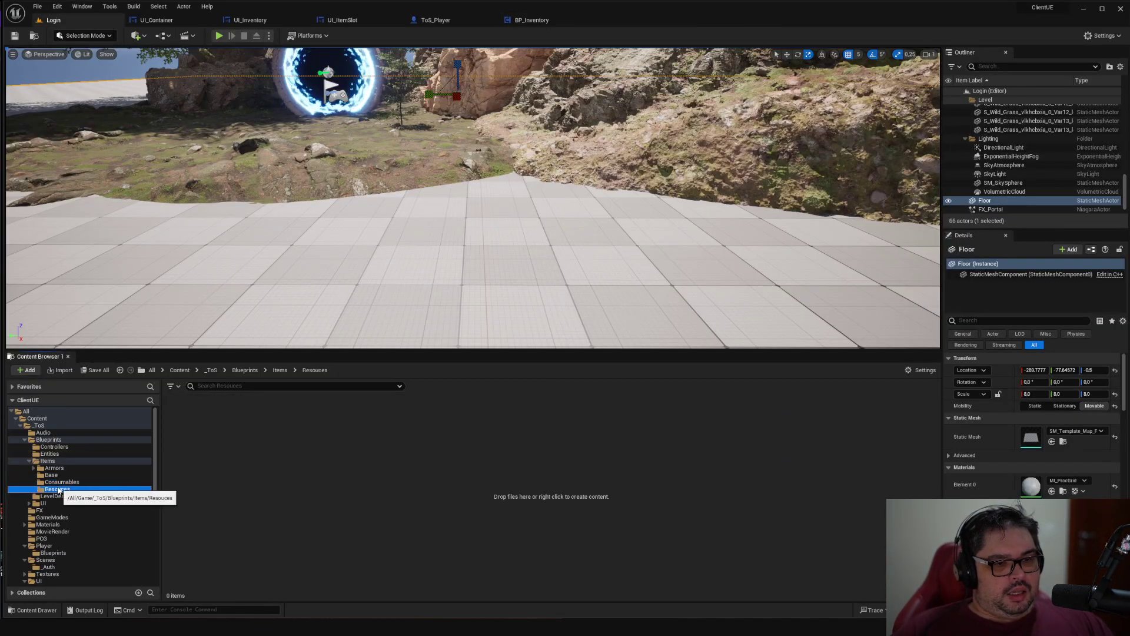
left_click(55, 475)
left_click(59, 482)
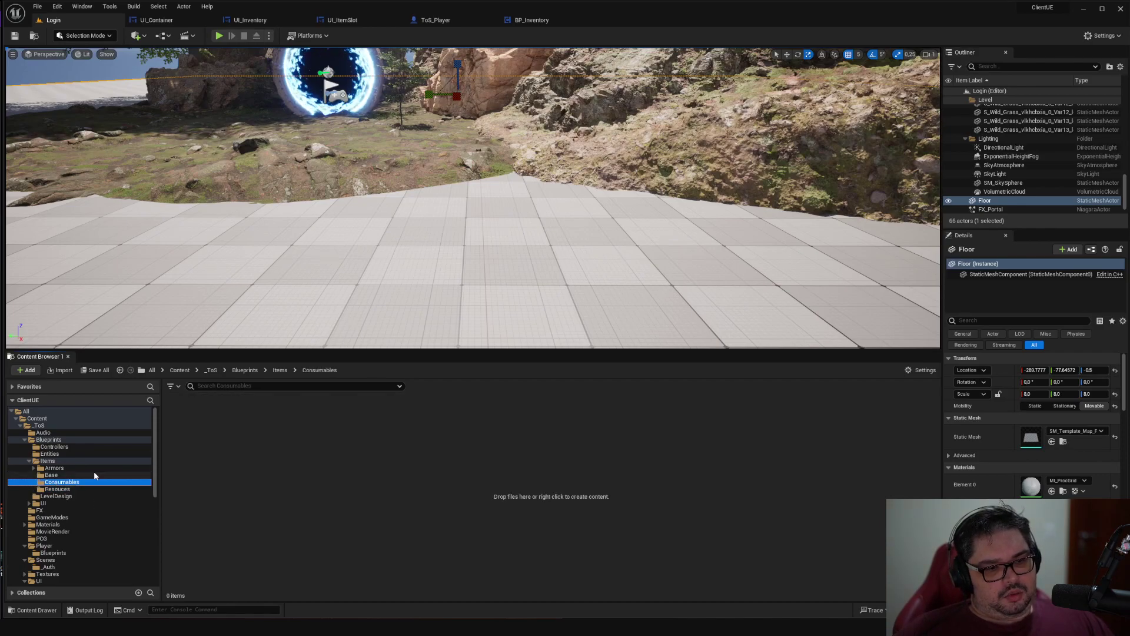
left_click(51, 475)
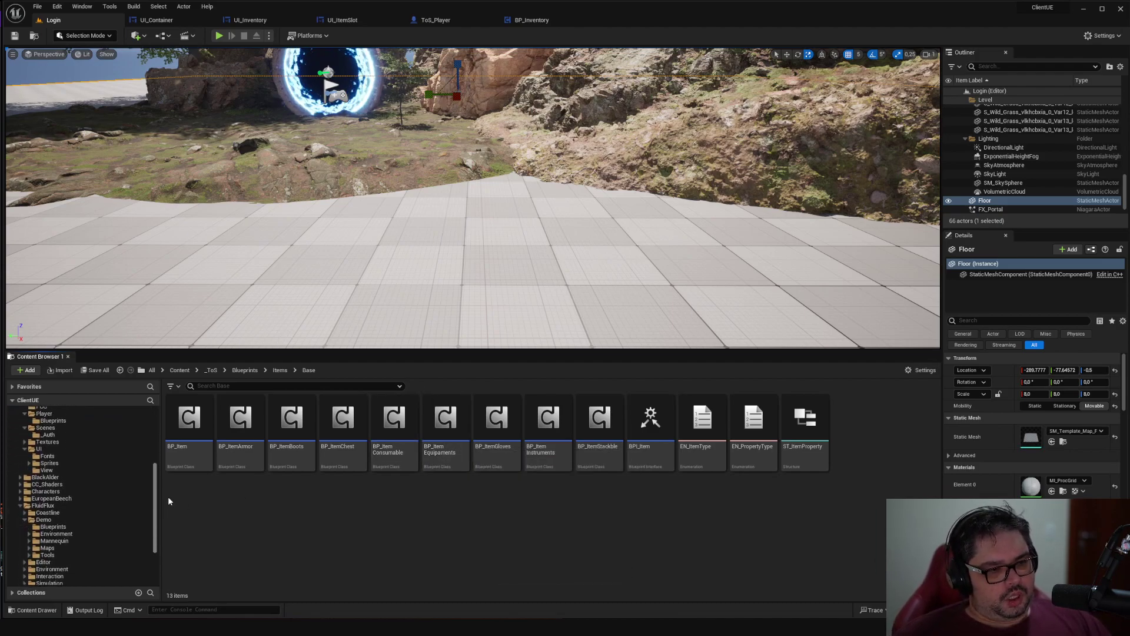
scroll(150, 482, "down", 2)
left_click(66, 511)
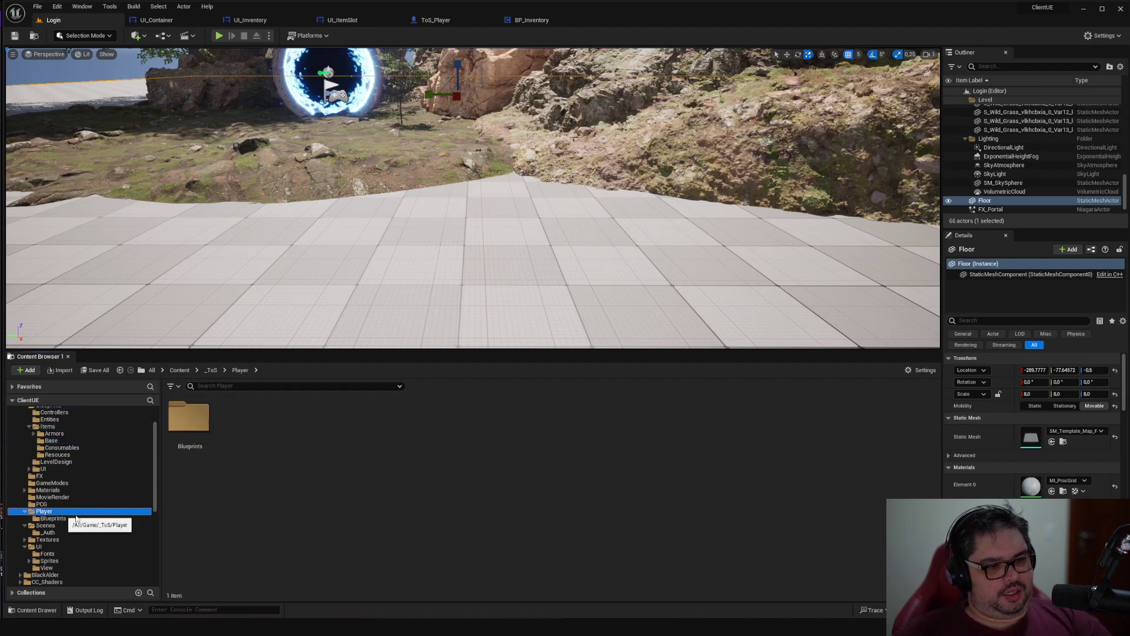
left_click(54, 518)
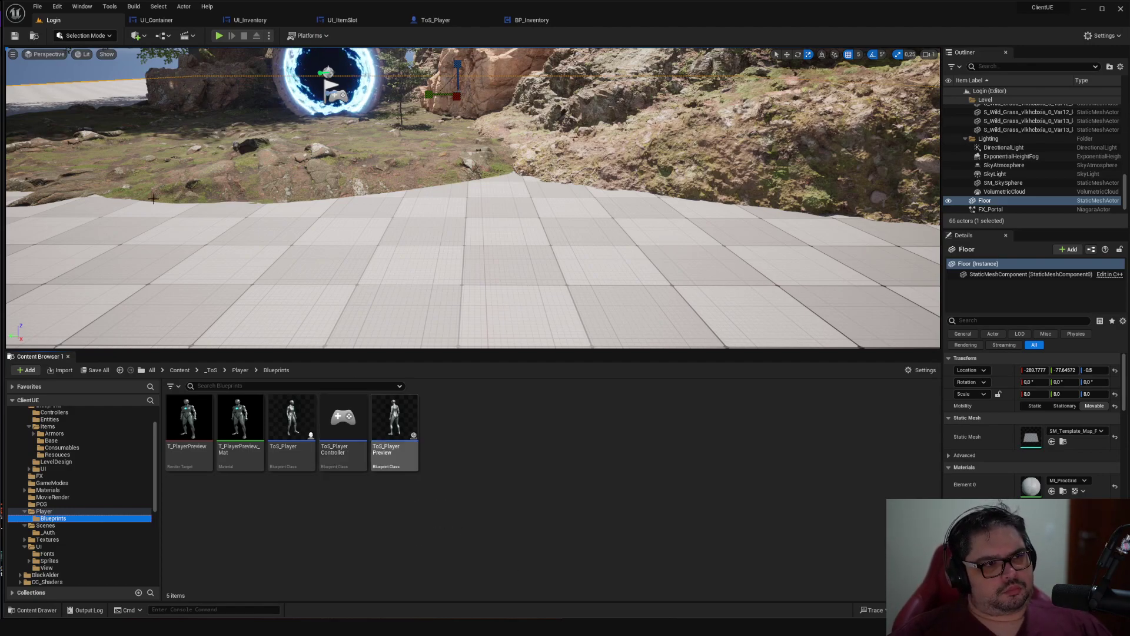
Open Project Settings on the Maps & Modes page
left_click(57, 7)
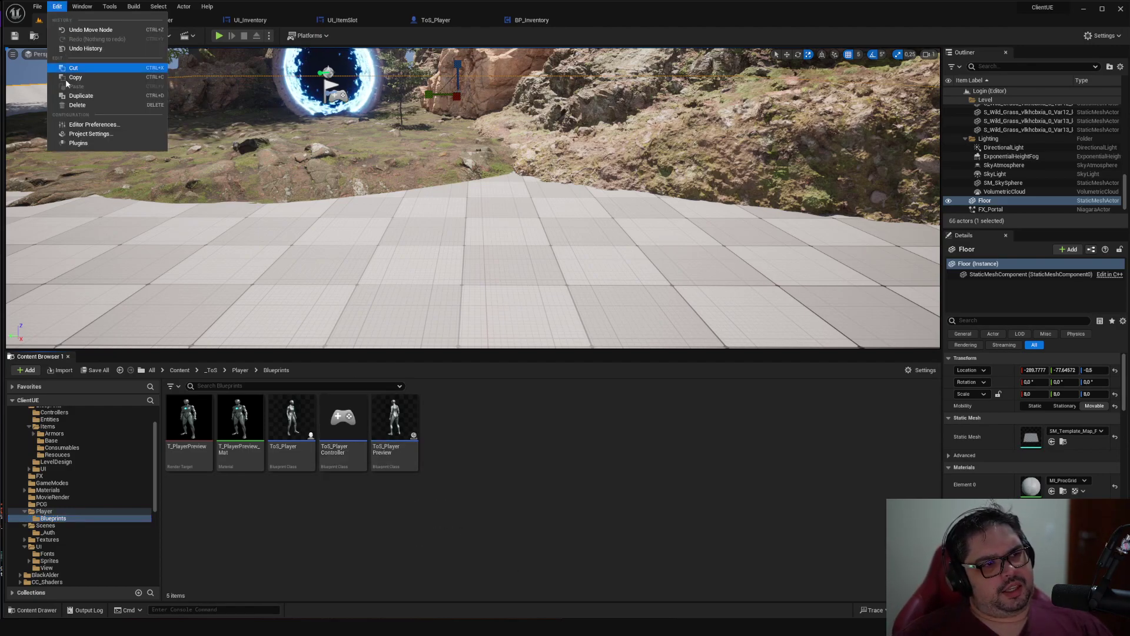
left_click(81, 135)
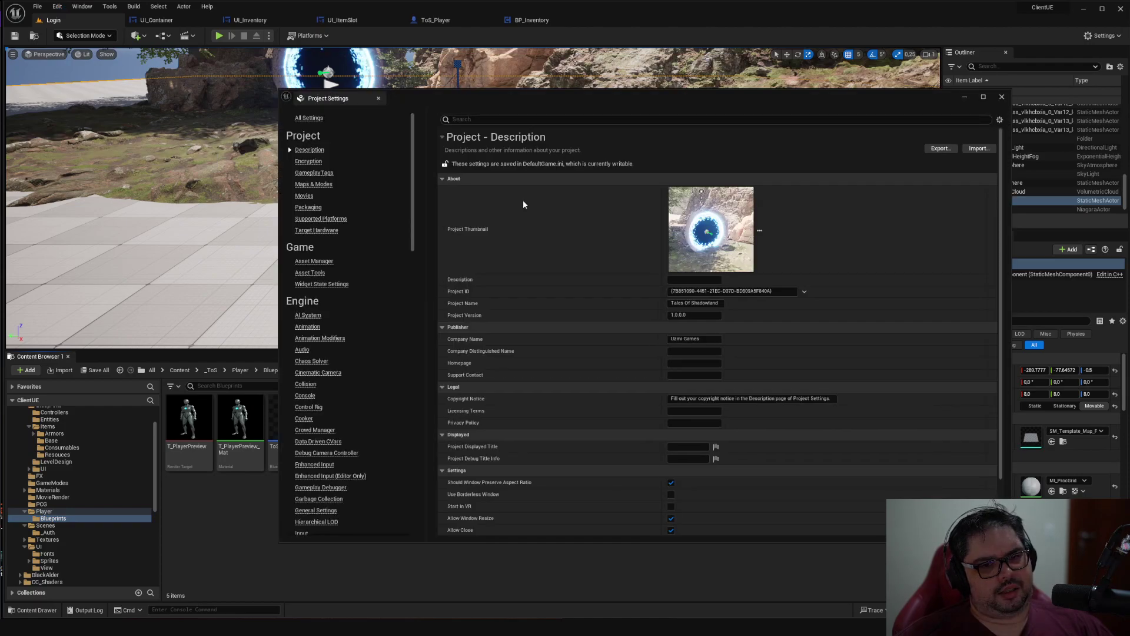
left_click(308, 184)
left_click_drag(518, 94, 357, 55)
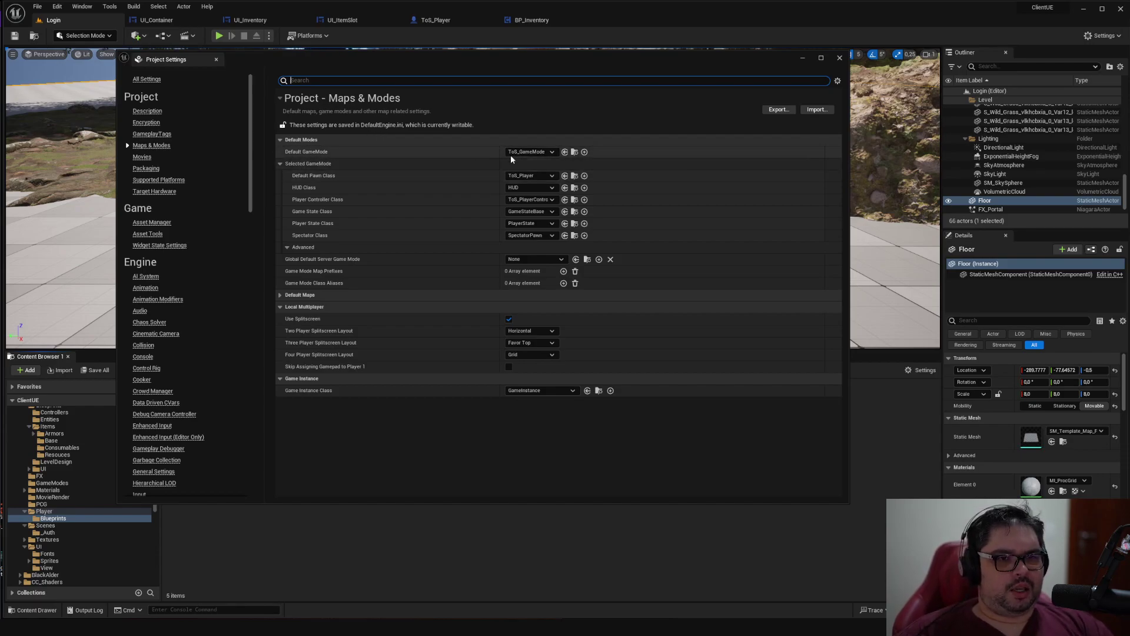
mouse_move(314, 157)
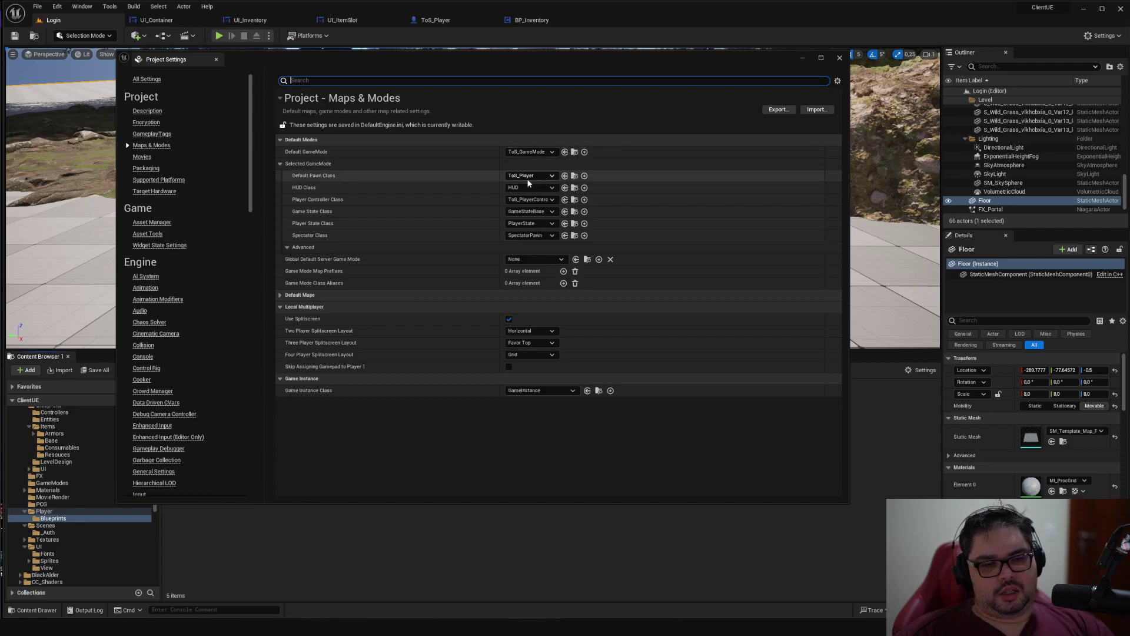
mouse_move(318, 179)
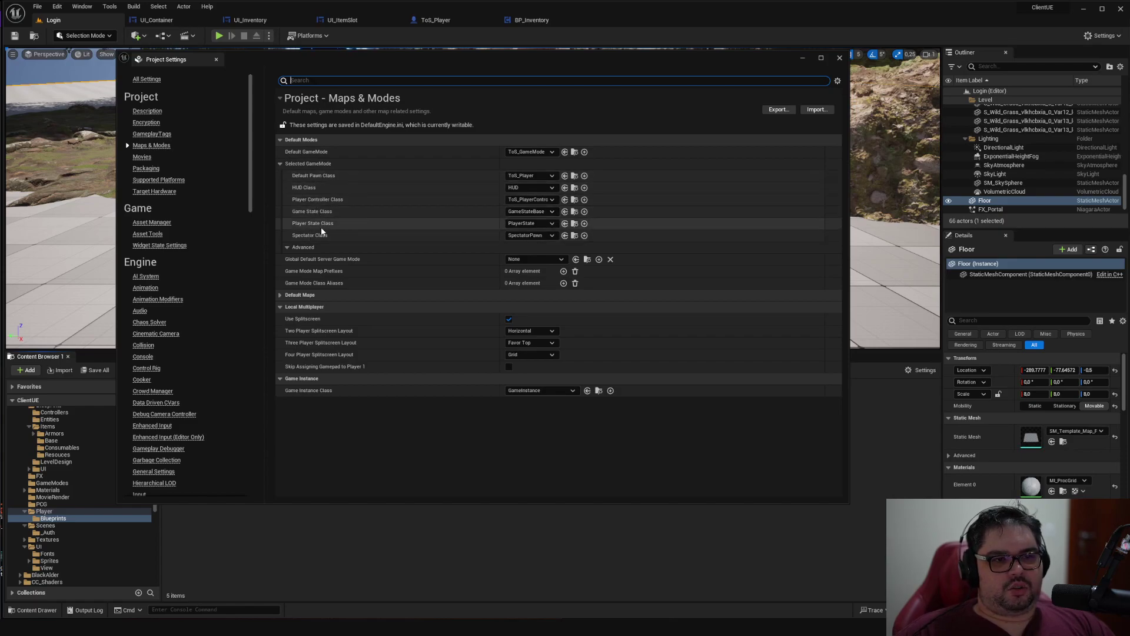
Set the Default GameMode to ToS_GameMode and move the settings window aside
left_click(523, 153)
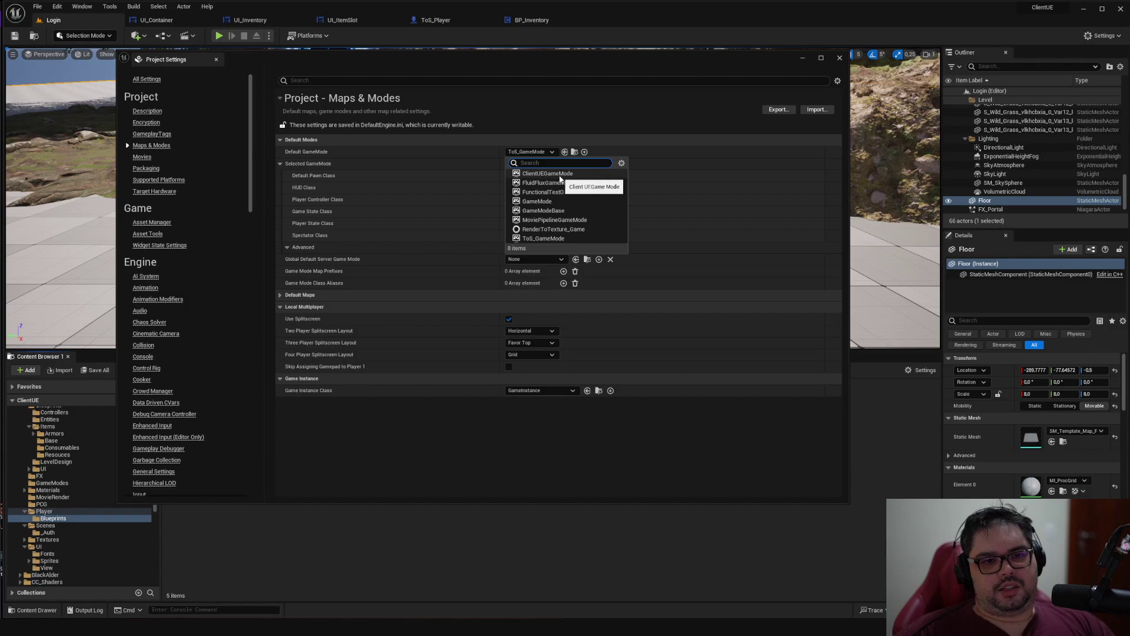
left_click(559, 176)
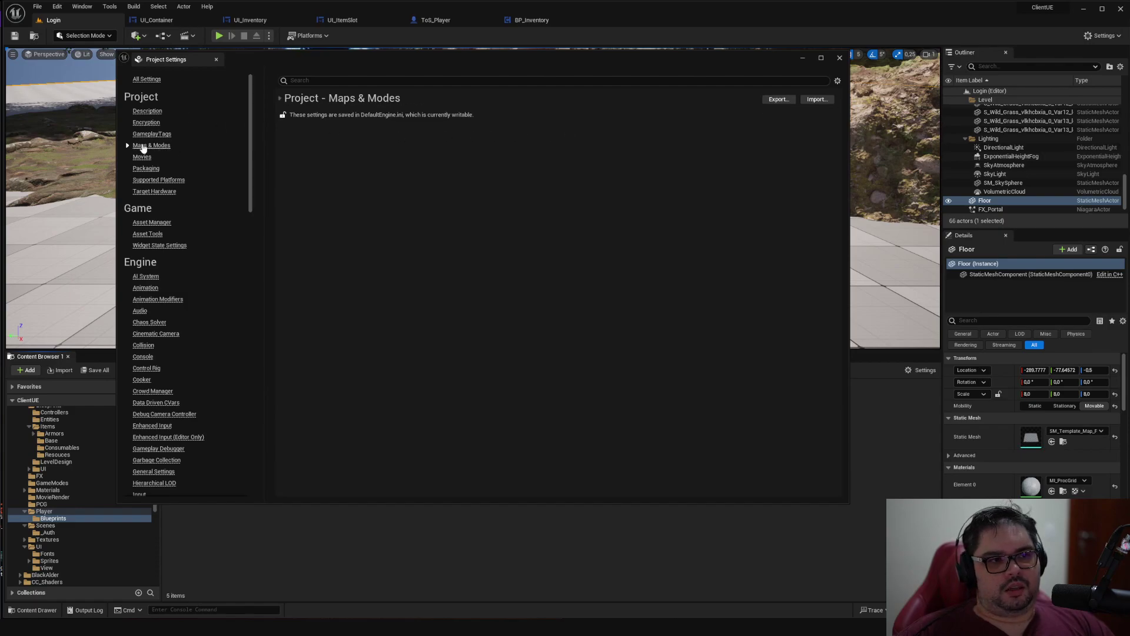
left_click(142, 147)
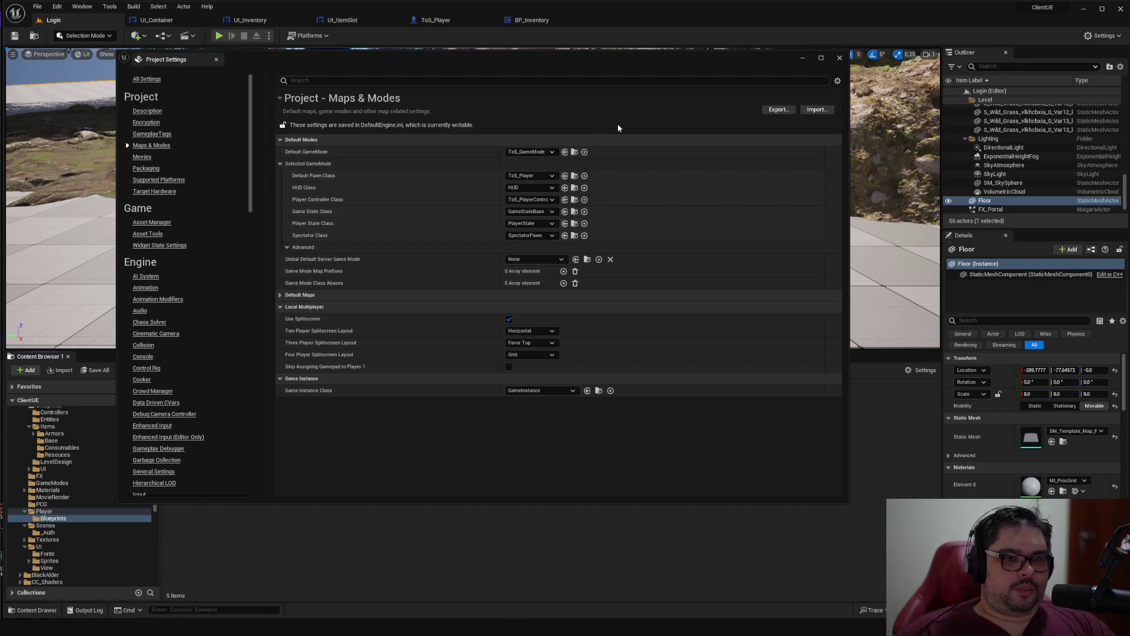
left_click_drag(630, 67, 676, 90)
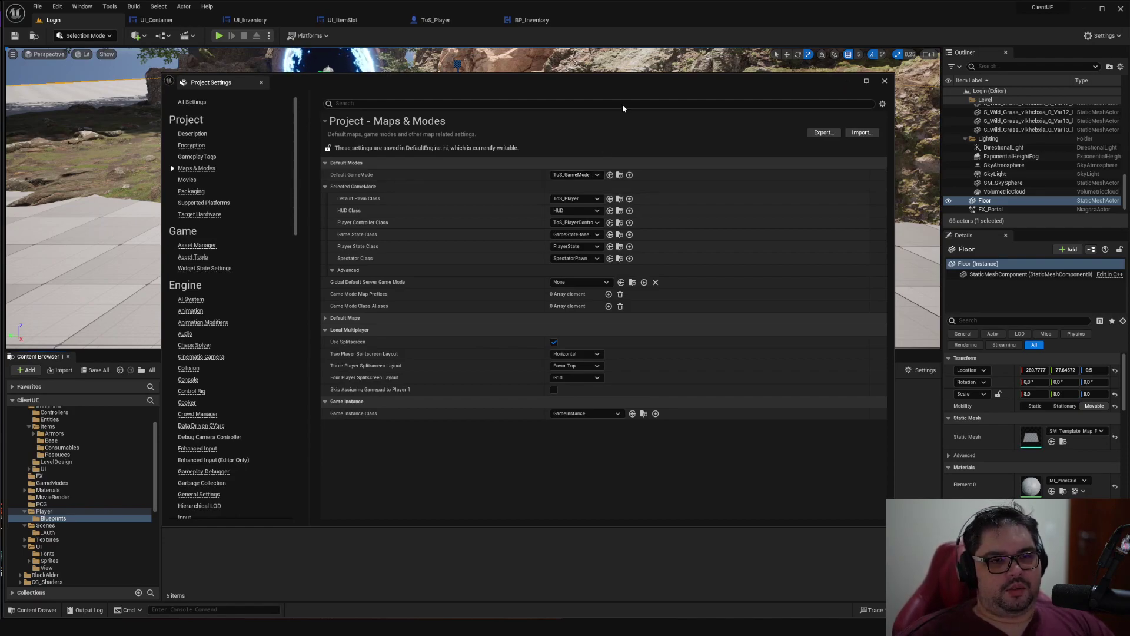
left_click_drag(662, 87, 0, 82)
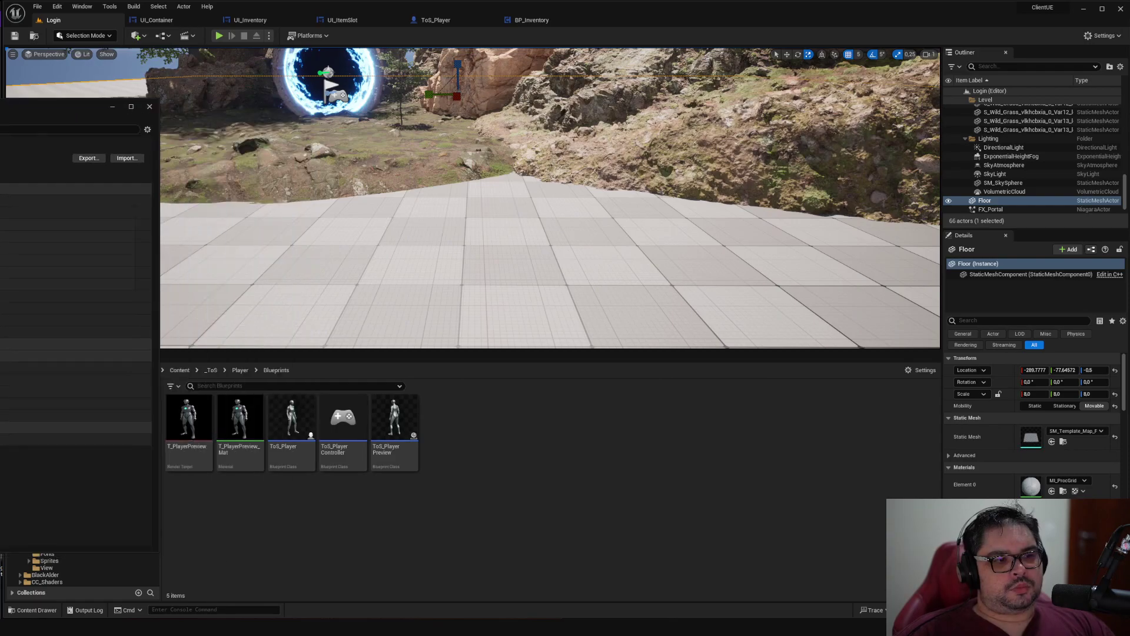
right_click(489, 426)
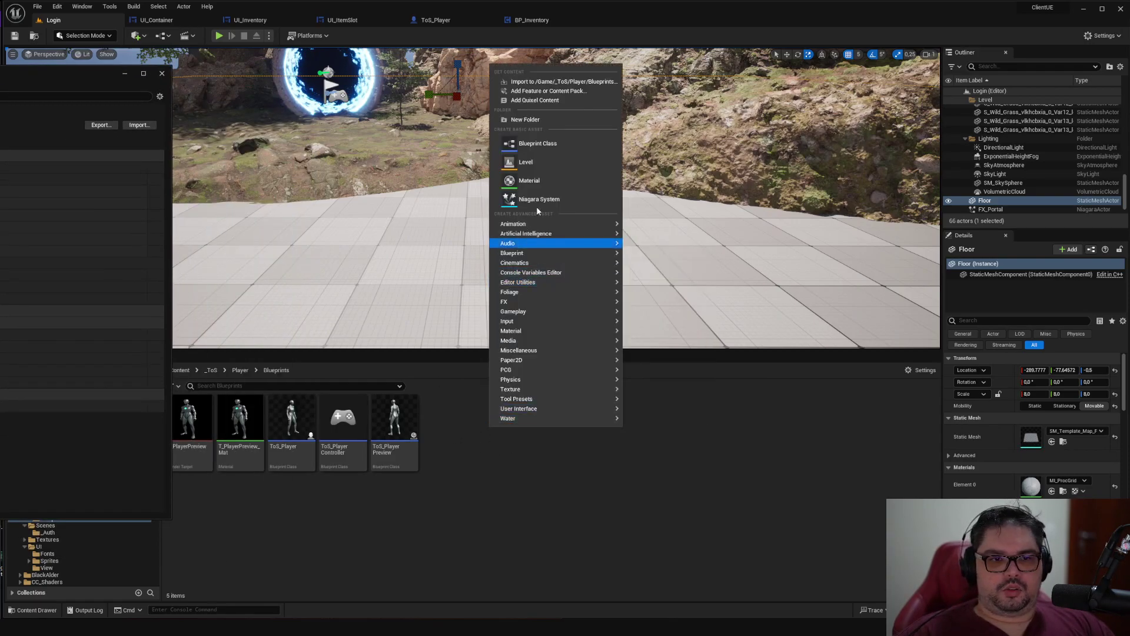
left_click(536, 143)
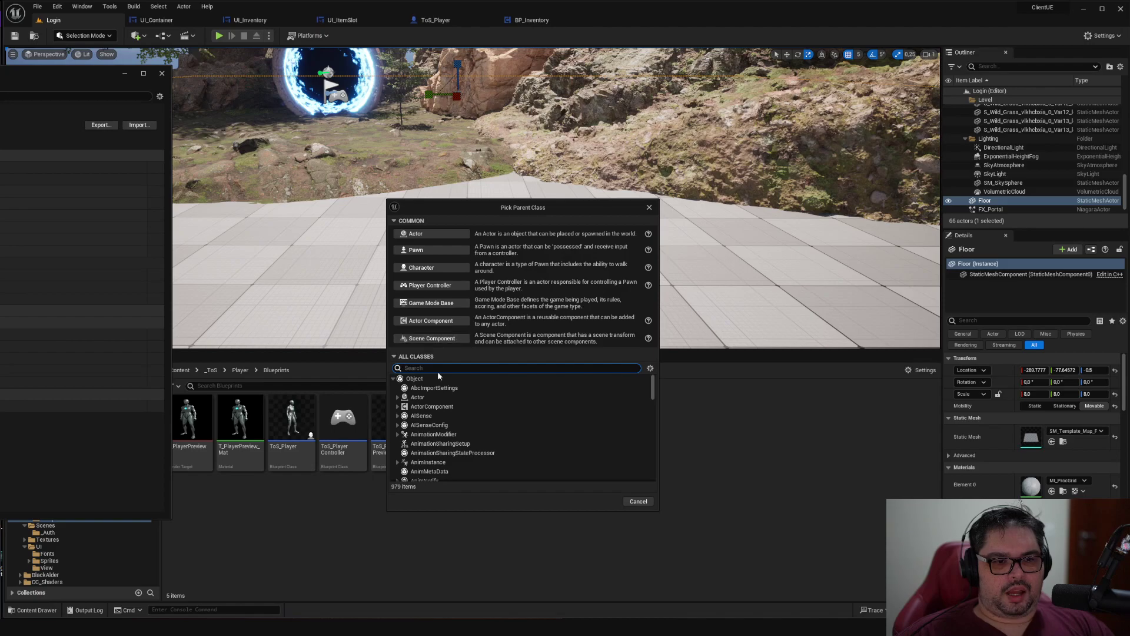
left_click(431, 304)
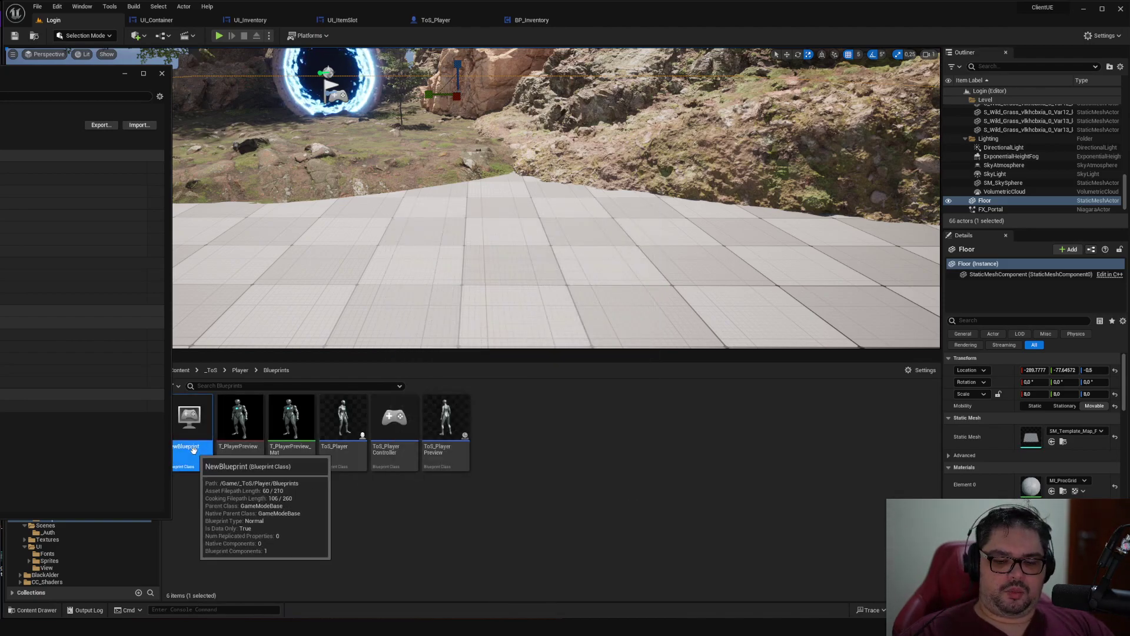
key("Delete")
left_click(459, 457)
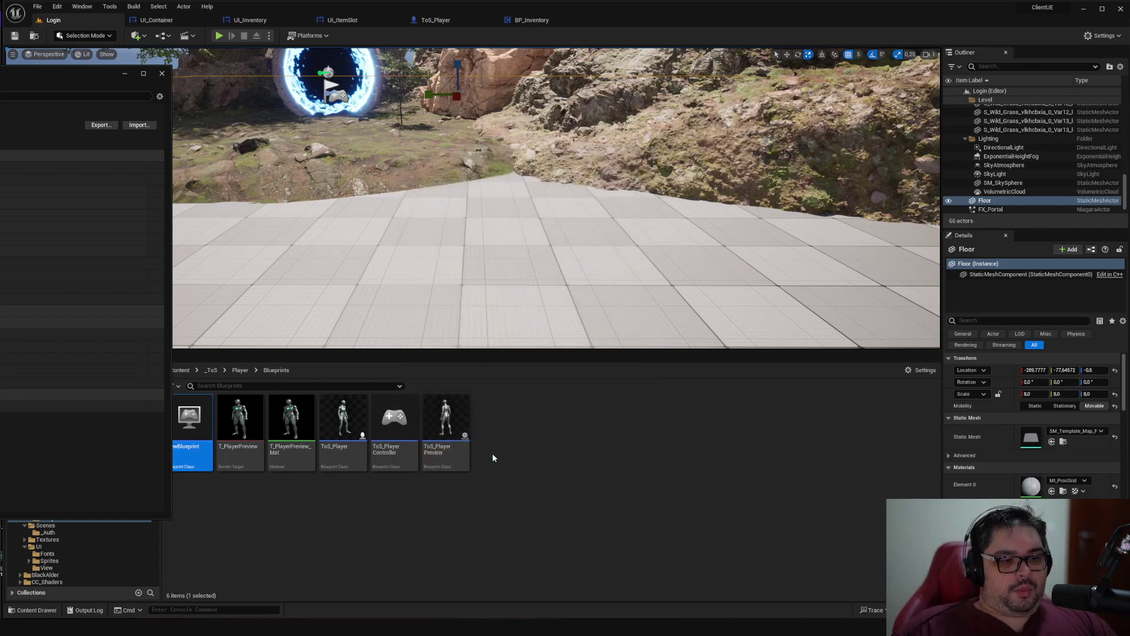
mouse_move(61, 78)
left_mouse_down()
mouse_move(296, 90)
mouse_move(820, 146)
left_mouse_up()
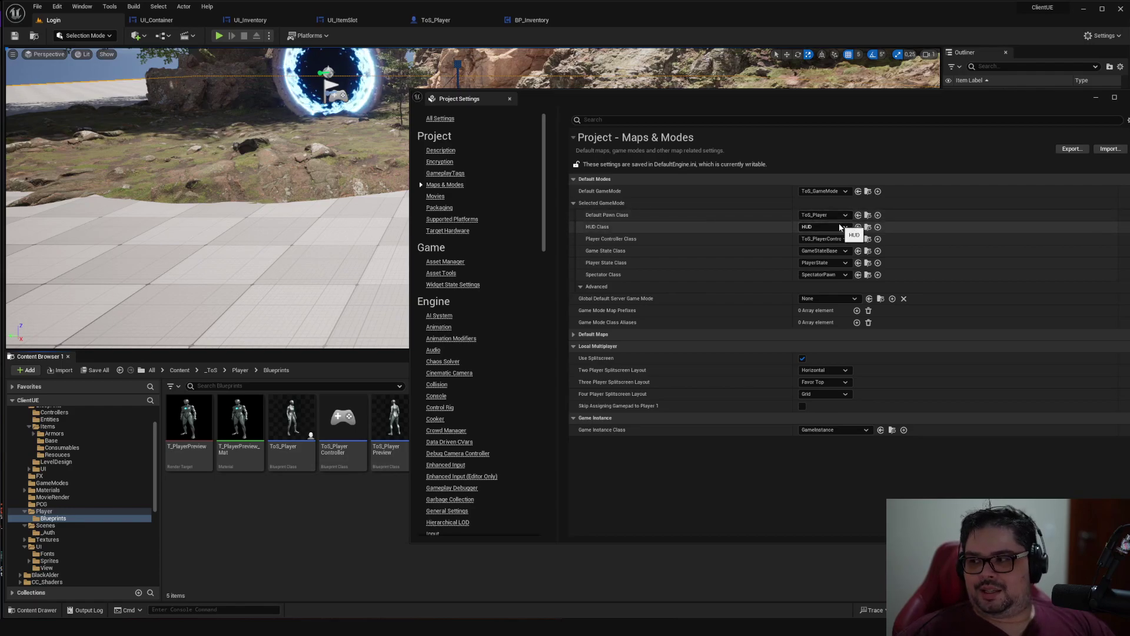
Check the Default Pawn Class list, leaving ToS_Player unchanged, and move the window aside
left_click(840, 217)
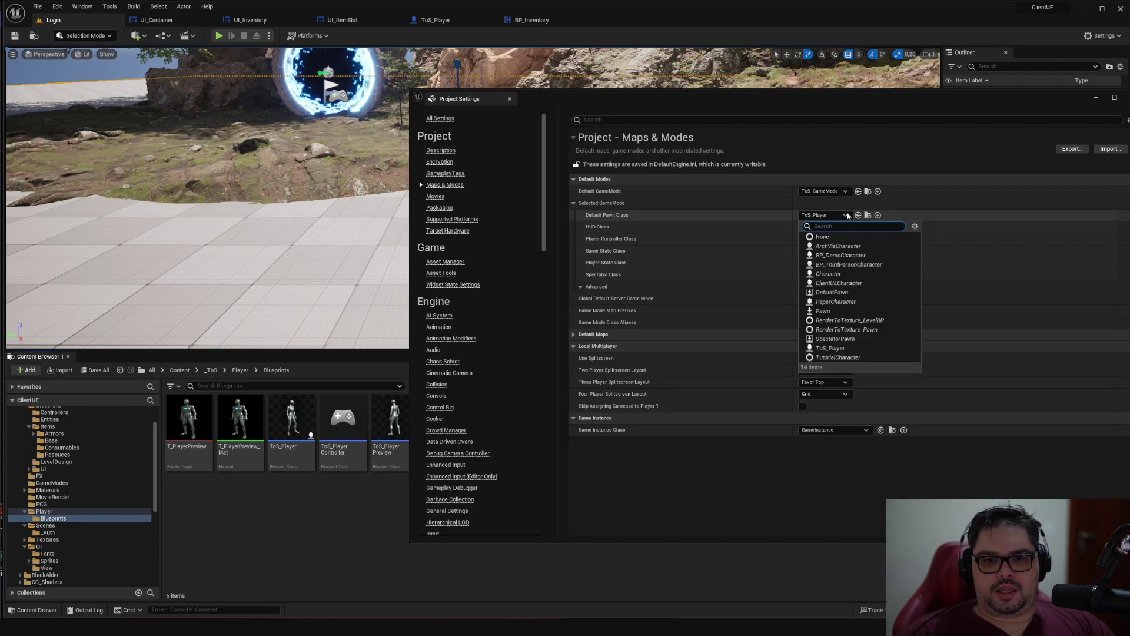
left_click(700, 464)
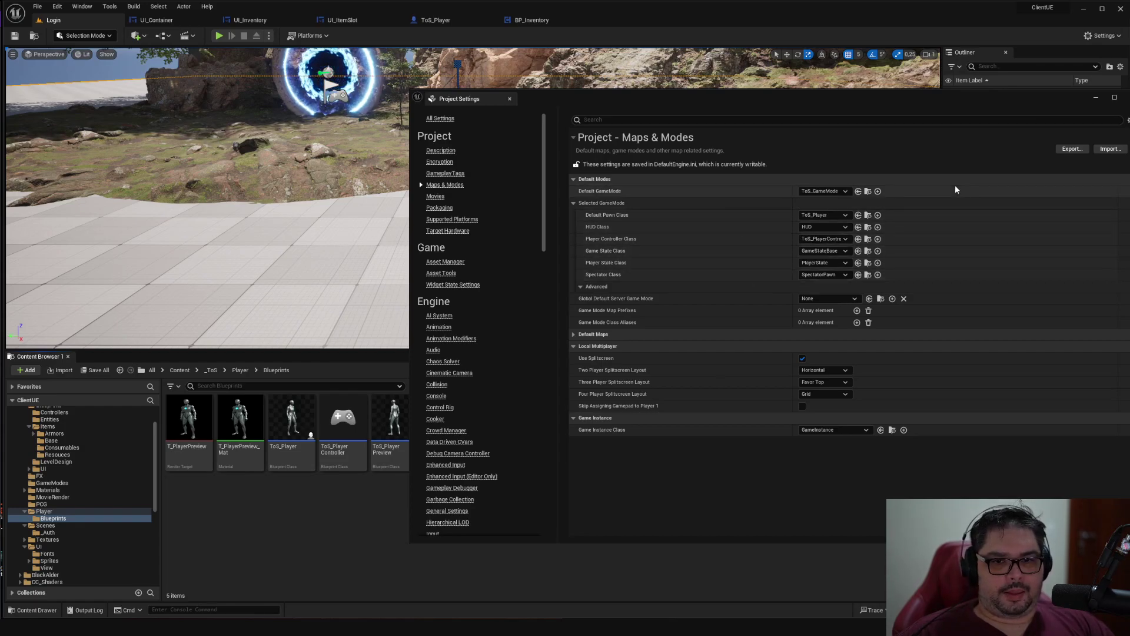
left_click_drag(954, 97, 962, 103)
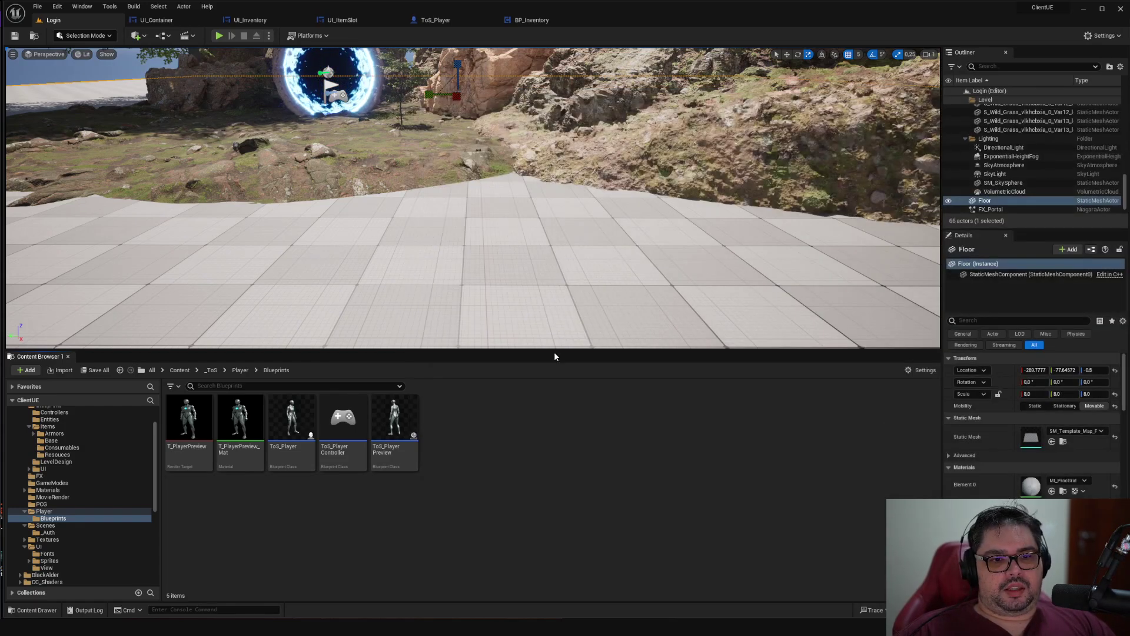
left_click_drag(555, 354, 543, 445)
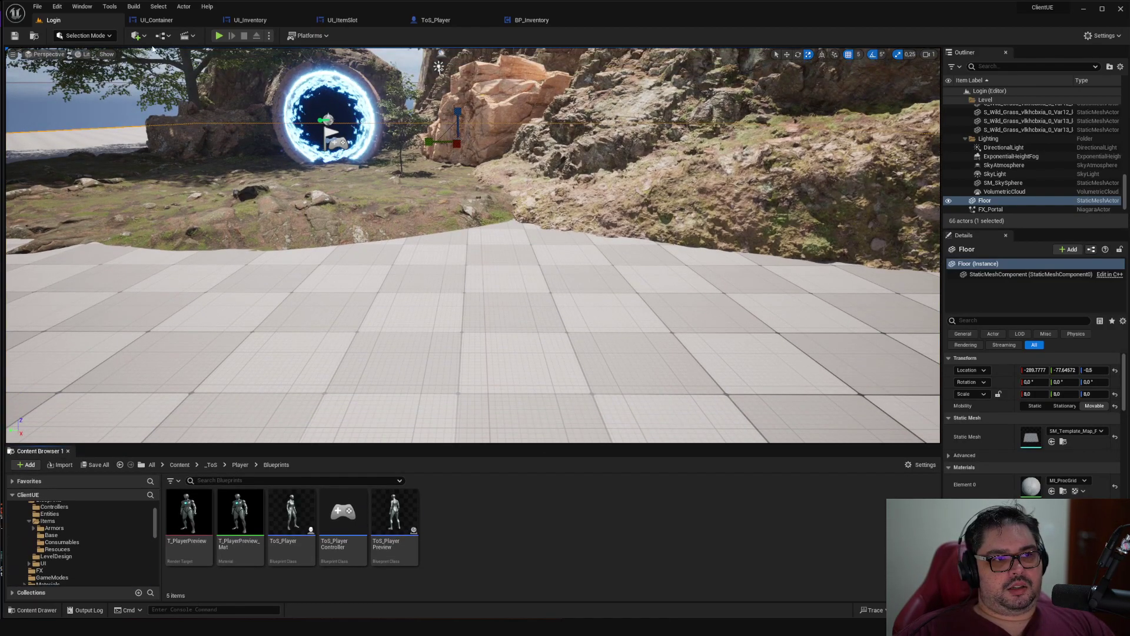
left_click(162, 36)
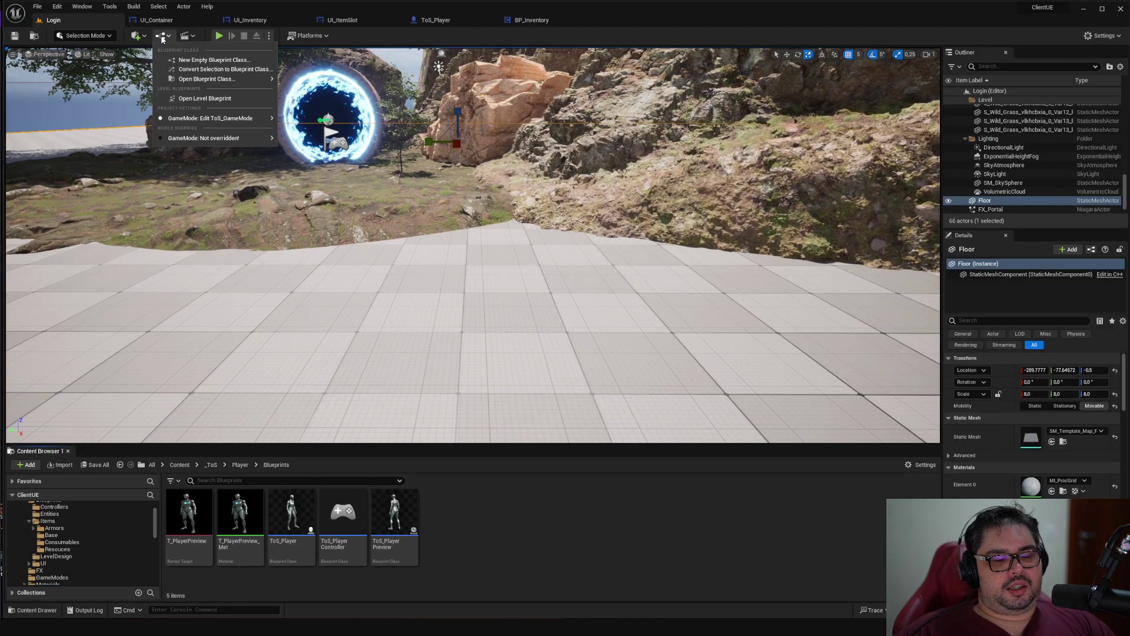
left_click(186, 99)
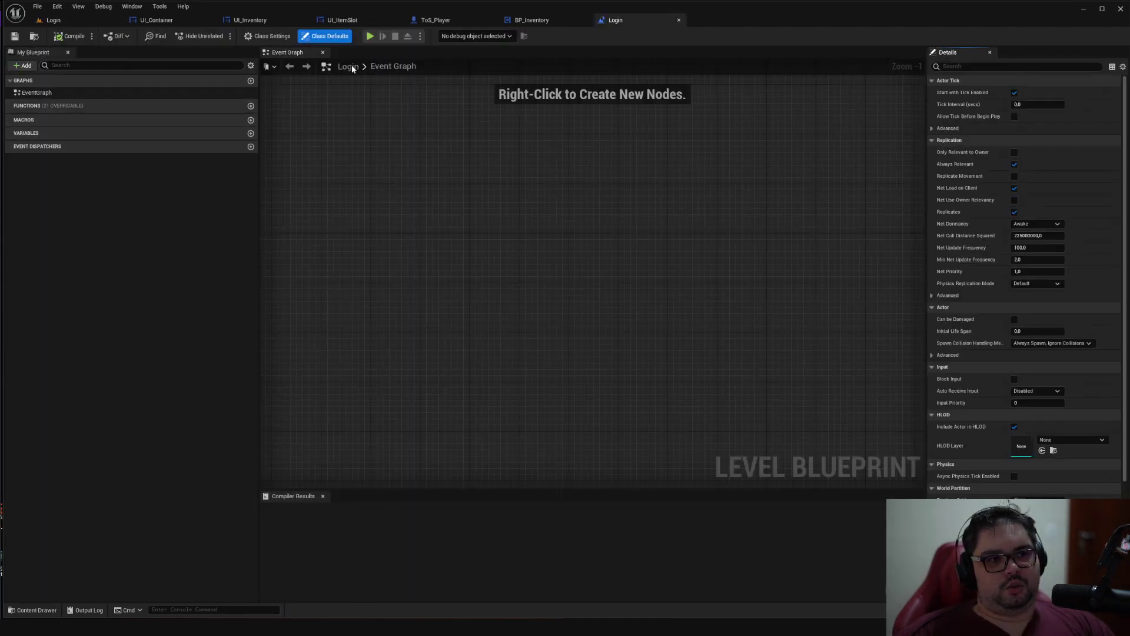
left_click(678, 20)
Open World Settings for the Login level from the Outliner
left_click(64, 25)
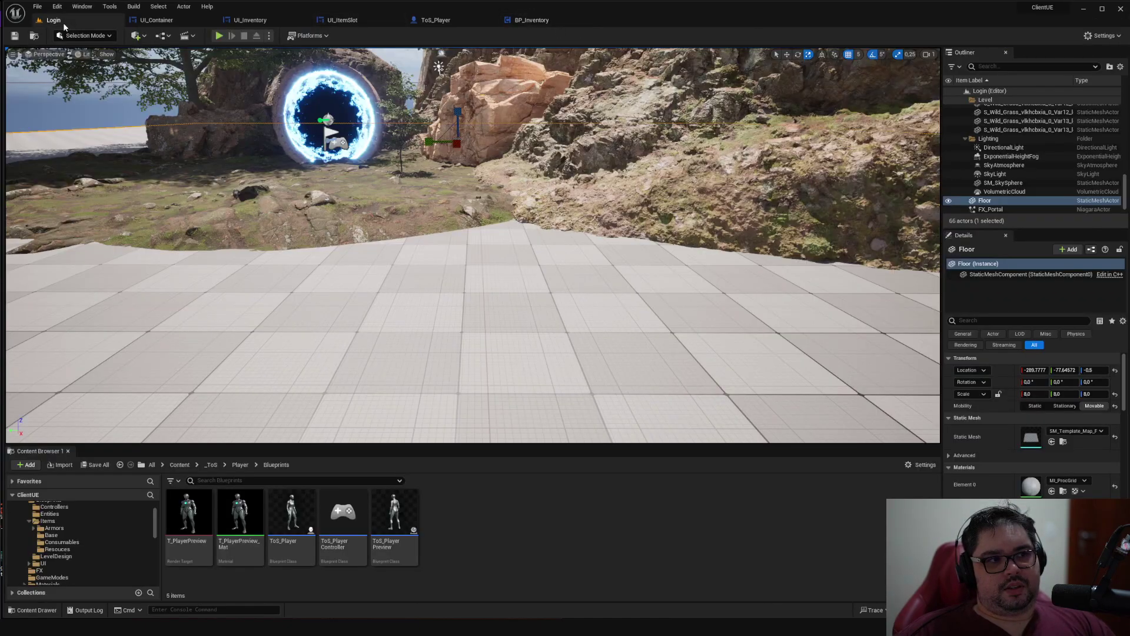
scroll(1010, 160, "up", 5)
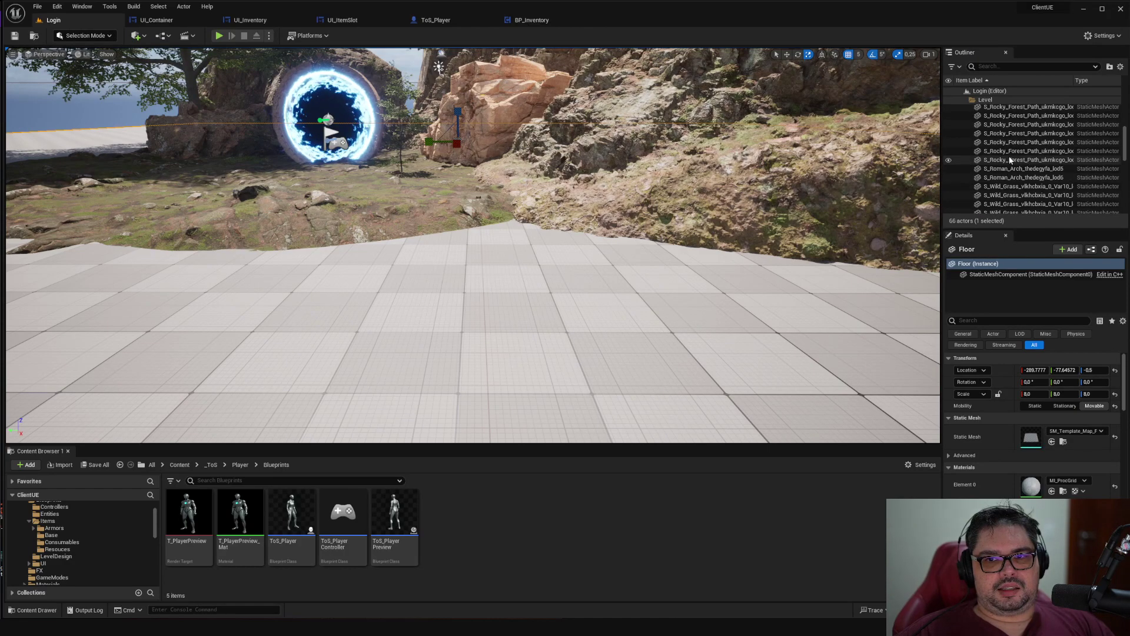
scroll(1011, 160, "up", 5)
left_click(966, 99)
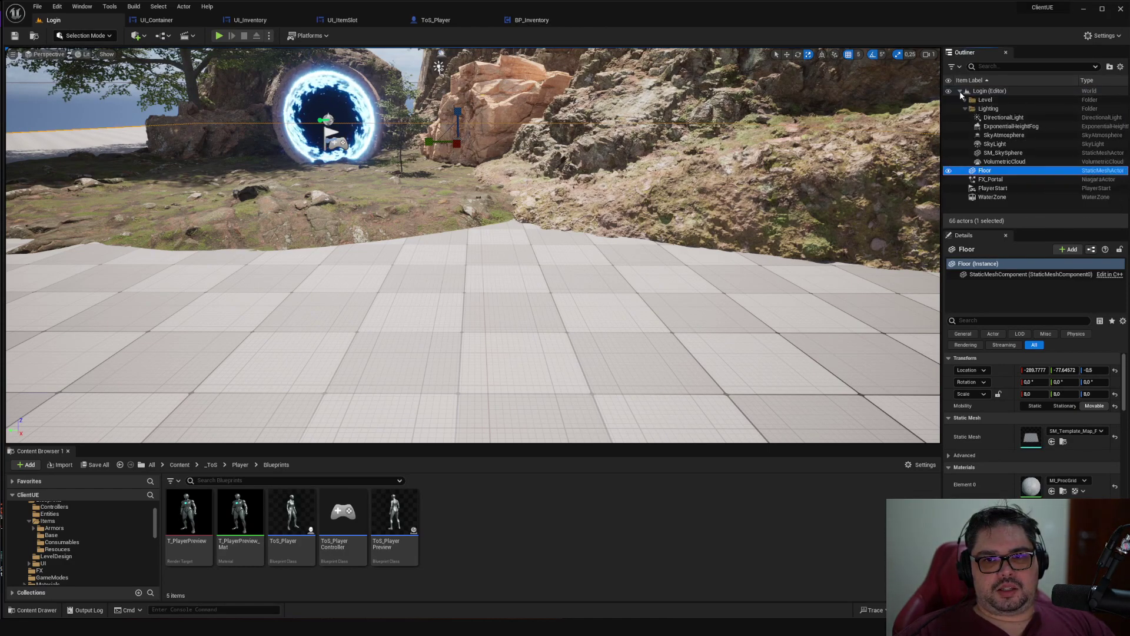
right_click(978, 91)
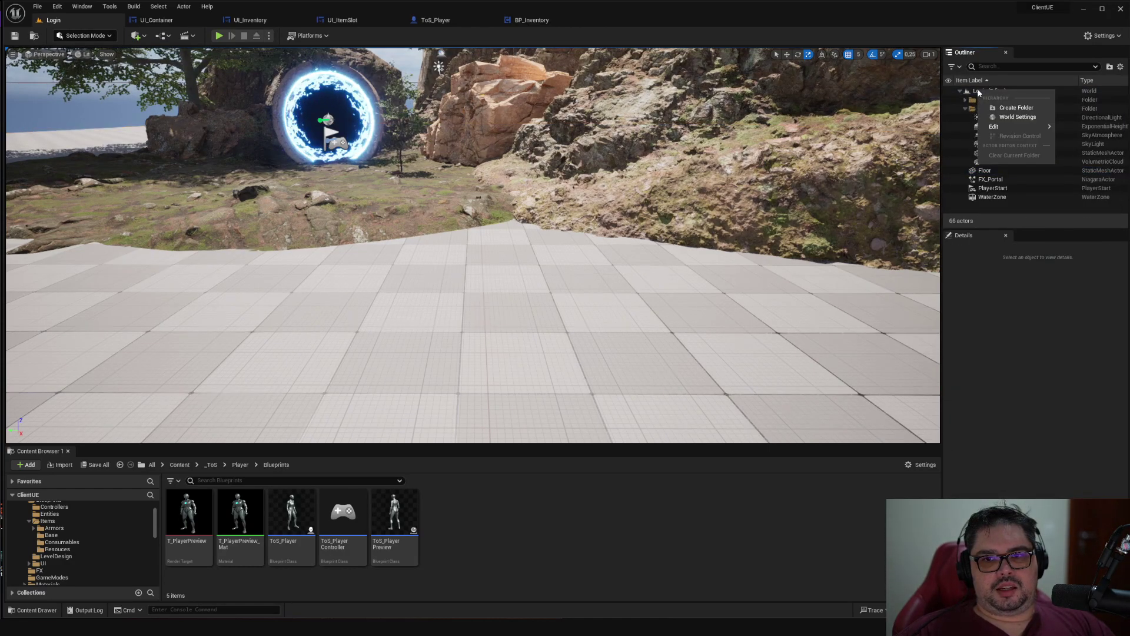
left_click(1013, 117)
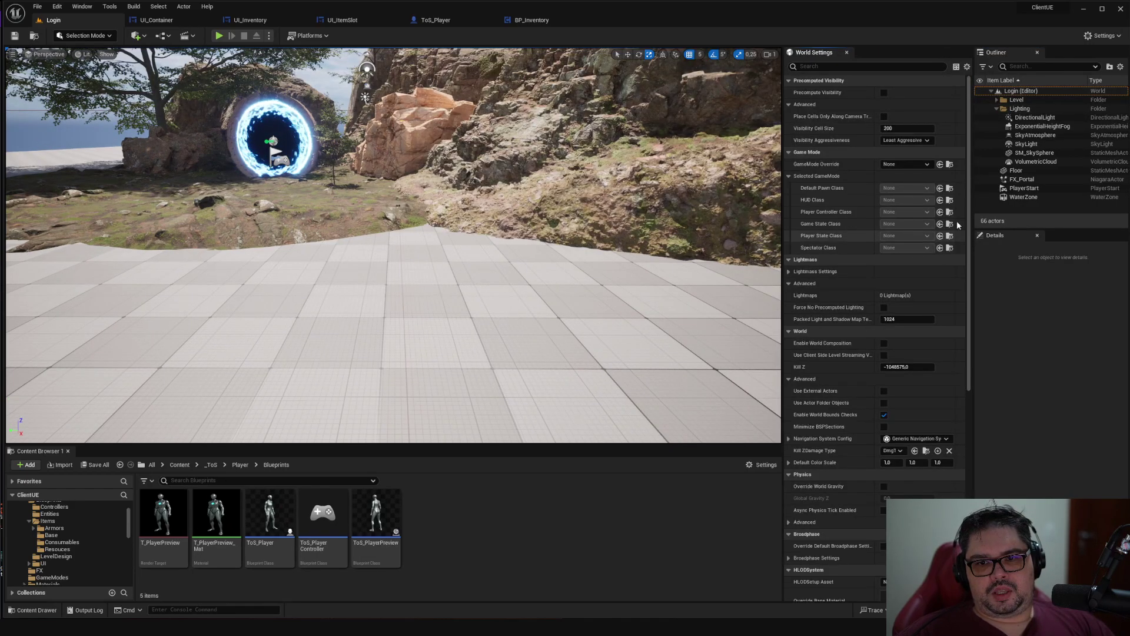
Collapse the Lightmass and World groups and leave GameMode Override at None
mouse_move(968, 230)
left_mouse_down()
mouse_move(981, 442)
mouse_move(969, 235)
left_mouse_up()
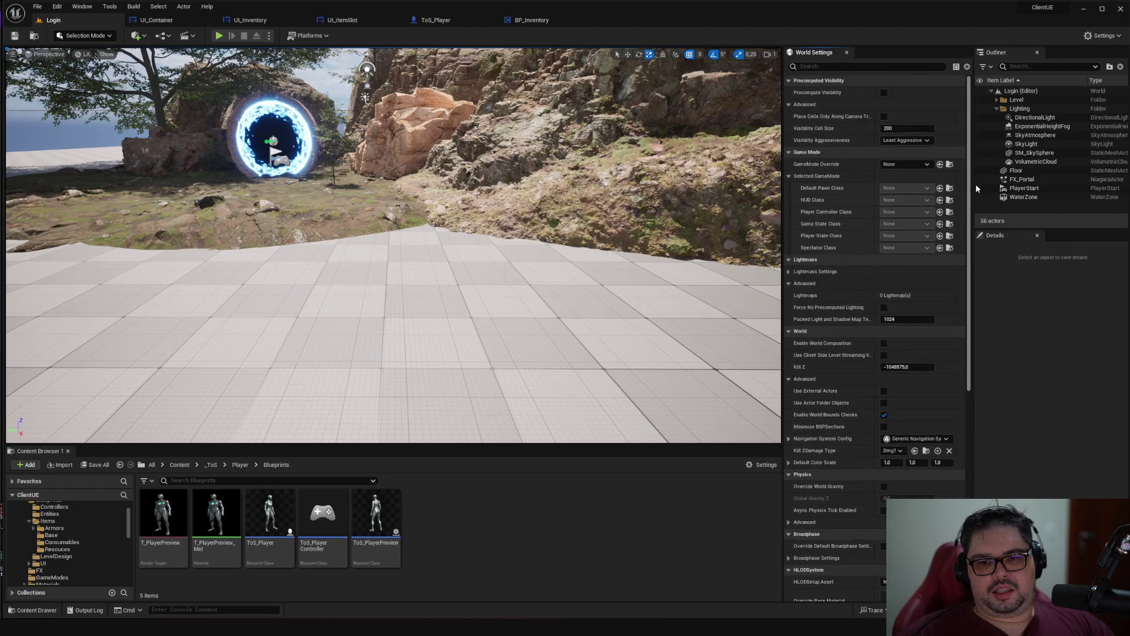
right_click_drag(445, 172, 353, 172)
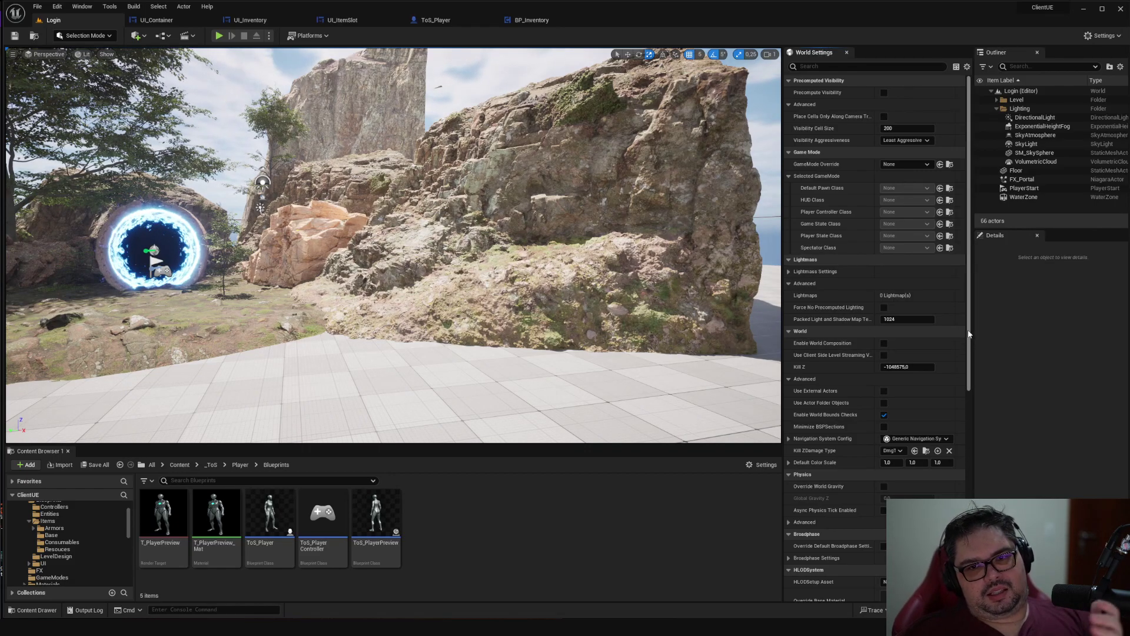
scroll(971, 367, "down", 1)
mouse_move(971, 366)
left_mouse_down()
mouse_move(970, 566)
mouse_move(971, 357)
left_mouse_up()
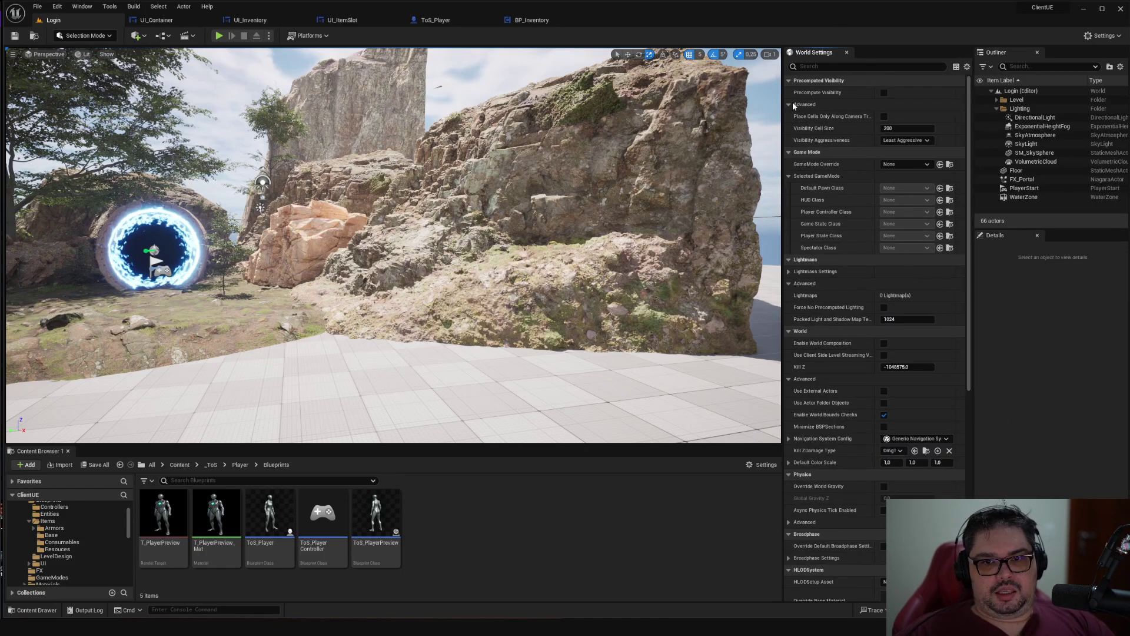
left_click(833, 259)
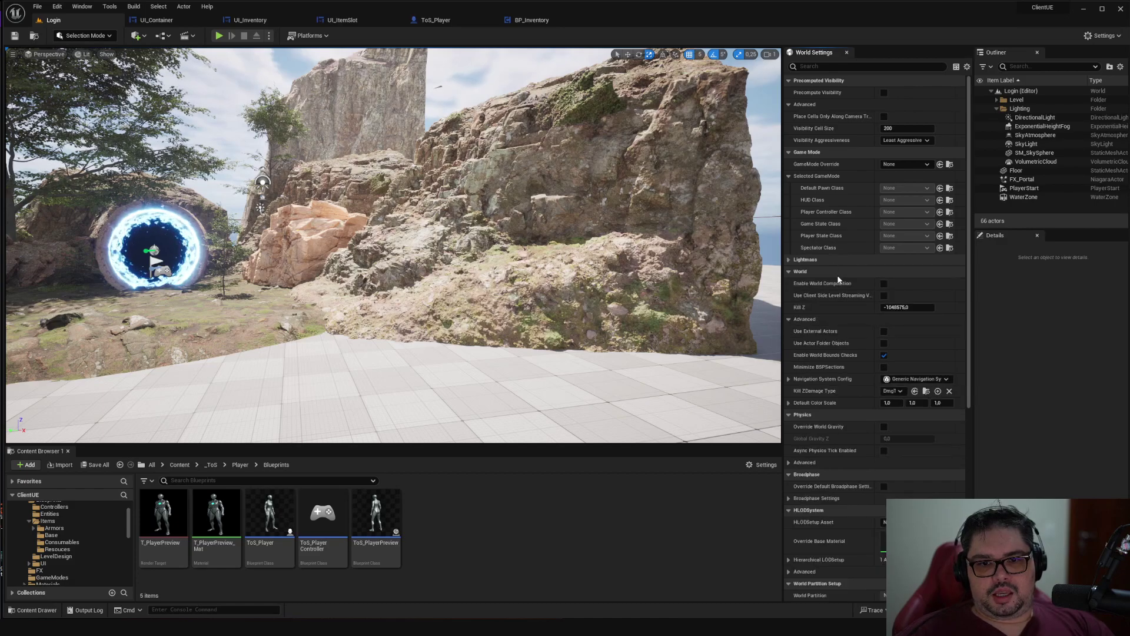
left_click(836, 273)
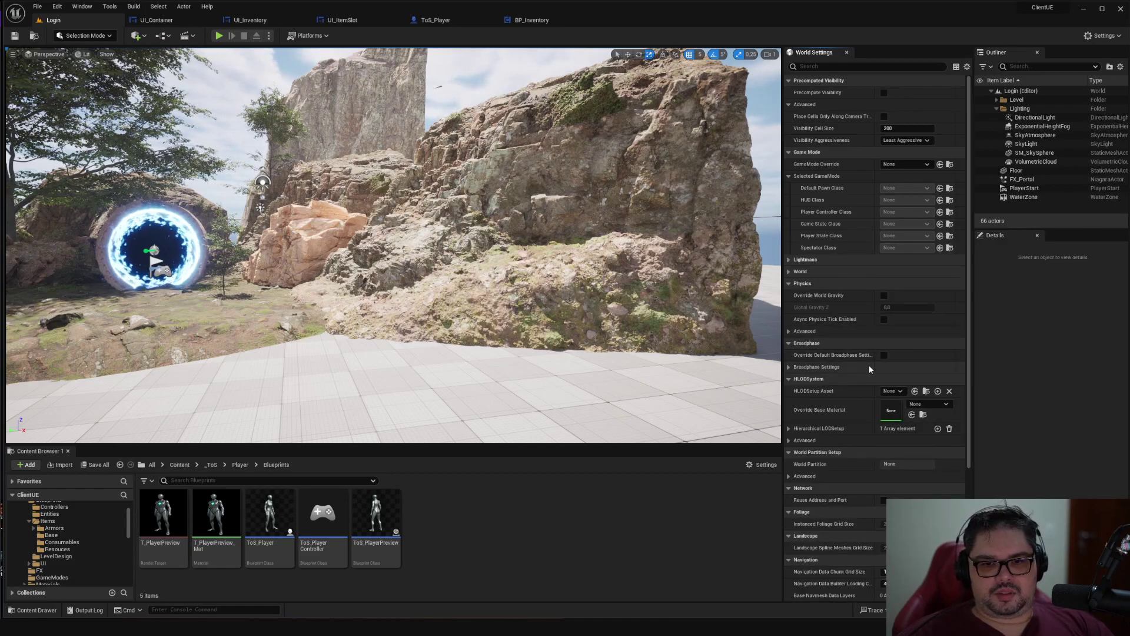
scroll(859, 453, "down", 1)
scroll(864, 413, "down", 2)
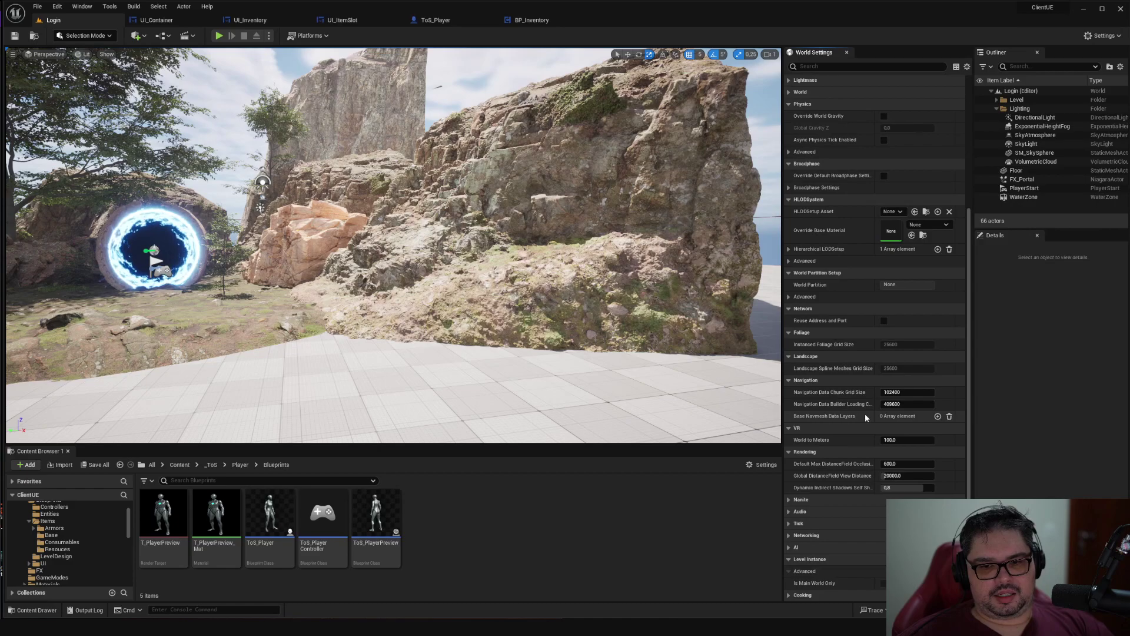
scroll(892, 376, "down", 2)
scroll(883, 383, "up", 5)
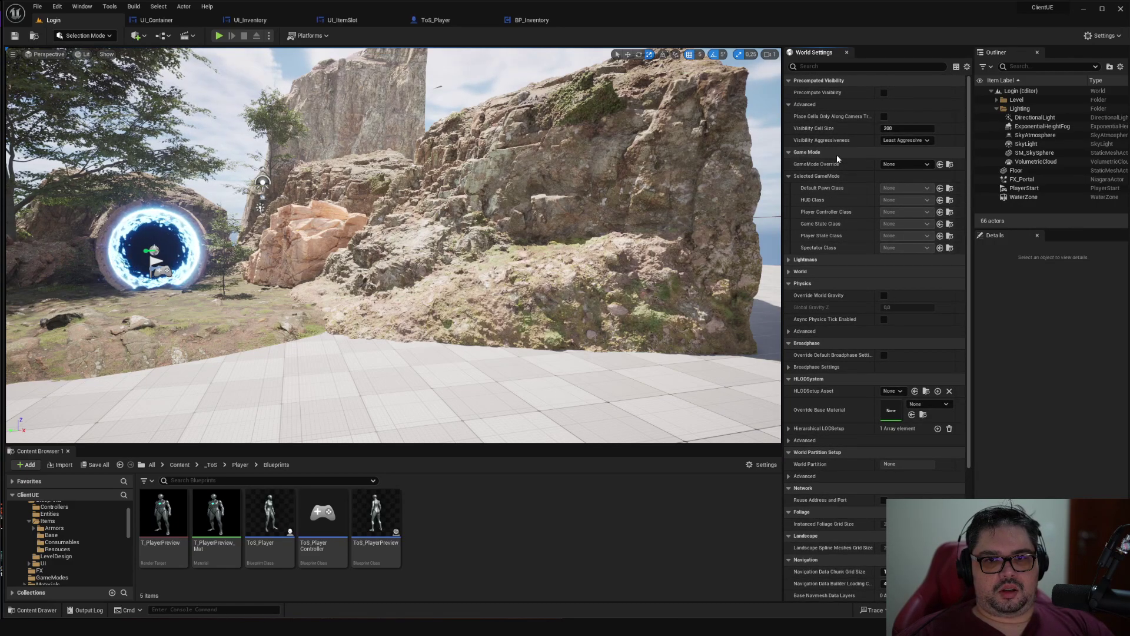
left_click(907, 165)
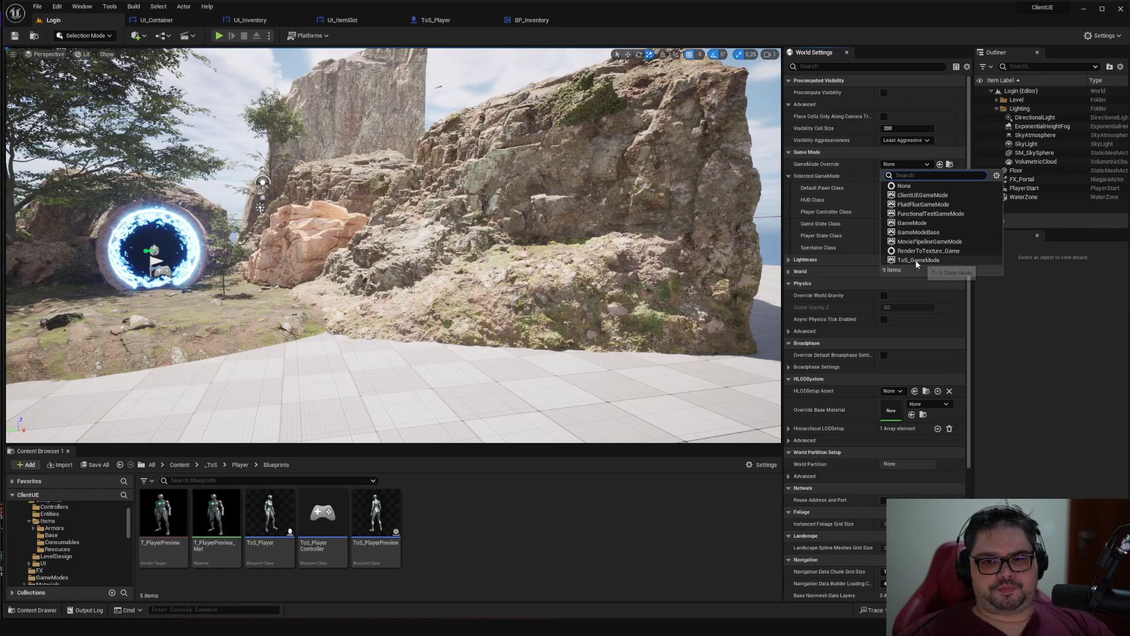
left_click(999, 343)
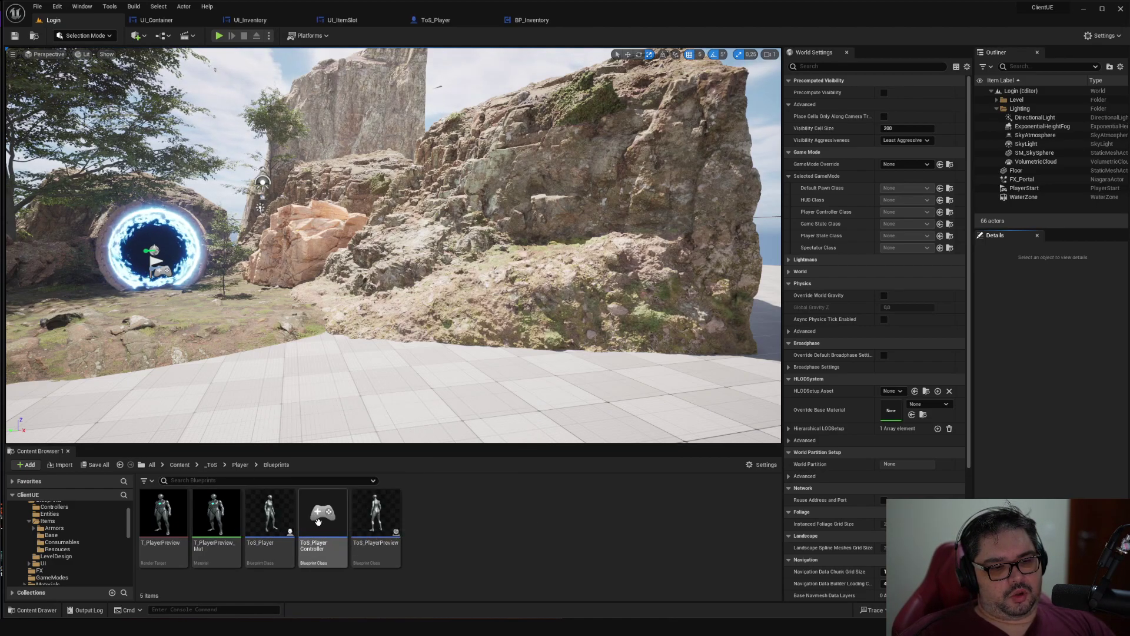
Open the ToS_Player blueprint and zoom the Event Graph to fit
left_click(265, 529)
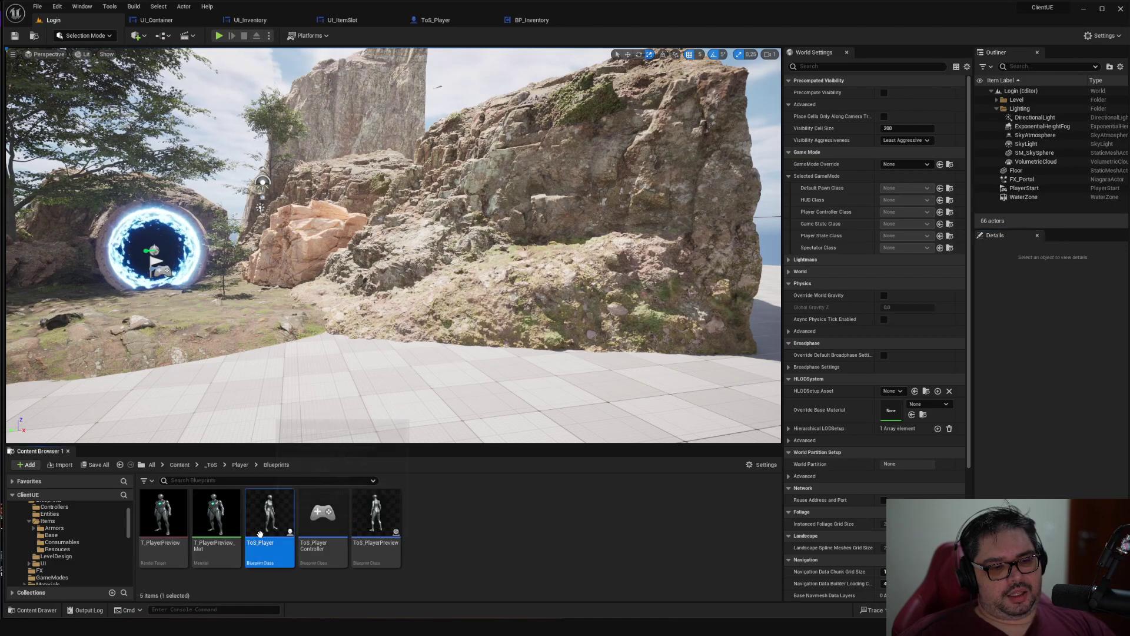
double_click(259, 534)
scroll(412, 469, "down", 5)
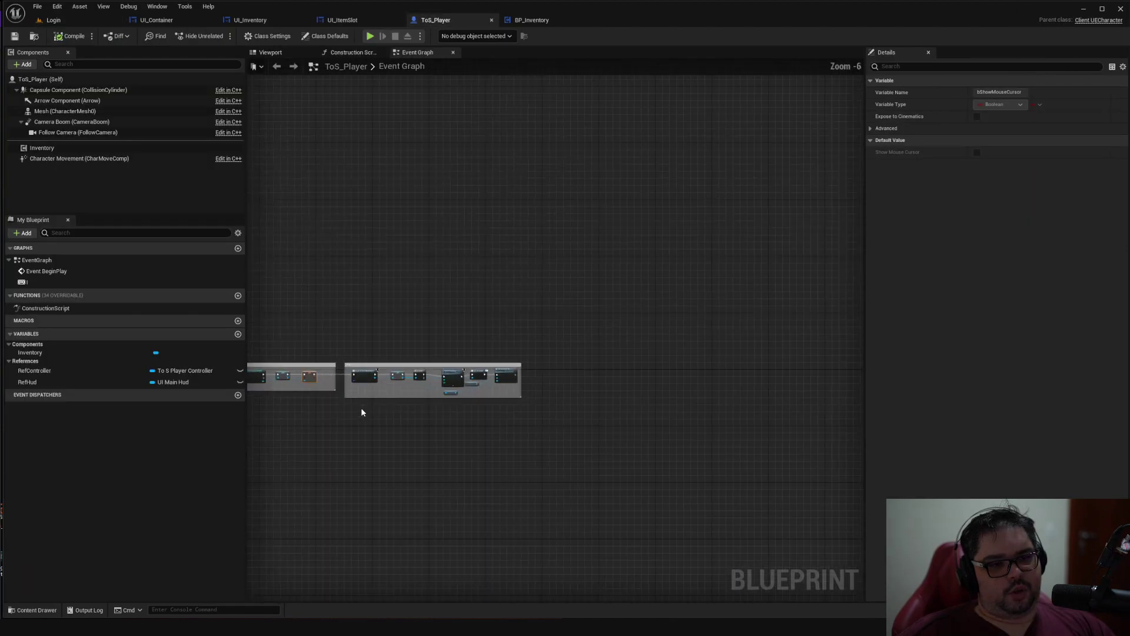
mouse_move(360, 411)
right_mouse_down()
mouse_move(480, 310)
mouse_move(492, 339)
mouse_move(484, 333)
mouse_move(637, 412)
right_mouse_up()
scroll(460, 323, "up", 2)
scroll(461, 324, "down", 1)
scroll(443, 263, "up", 1)
scroll(600, 387, "up", 1)
scroll(600, 387, "up", 1)
scroll(599, 387, "up", 1)
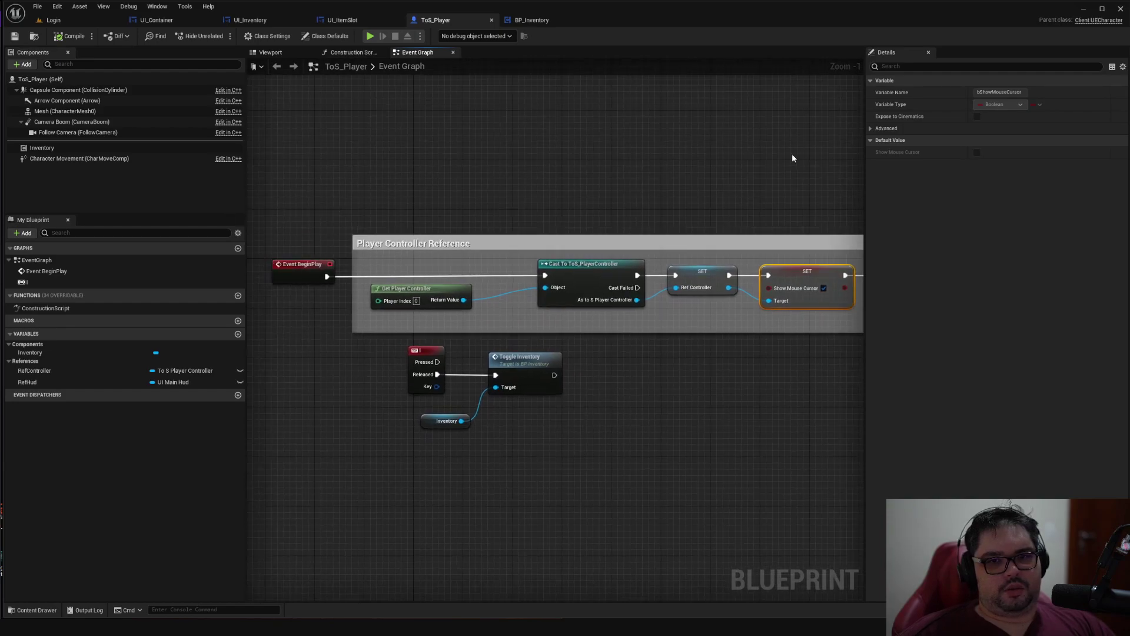
Hide the Details panel, nudge Get Player Controller down and shift the cast node left
left_click(929, 53)
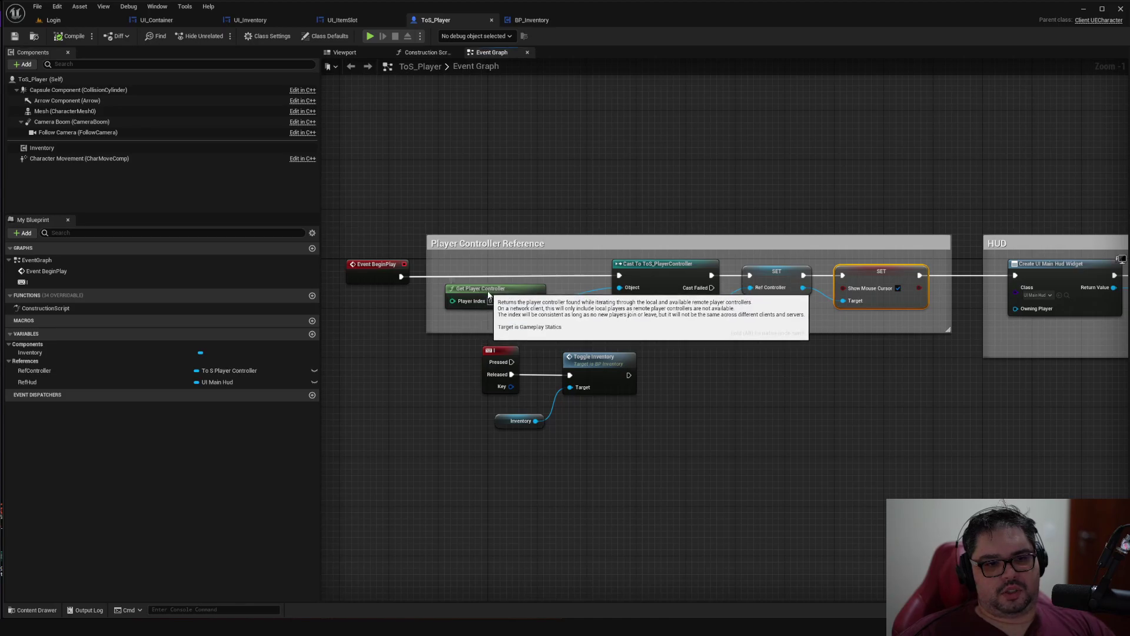
left_click_drag(478, 290, 478, 297)
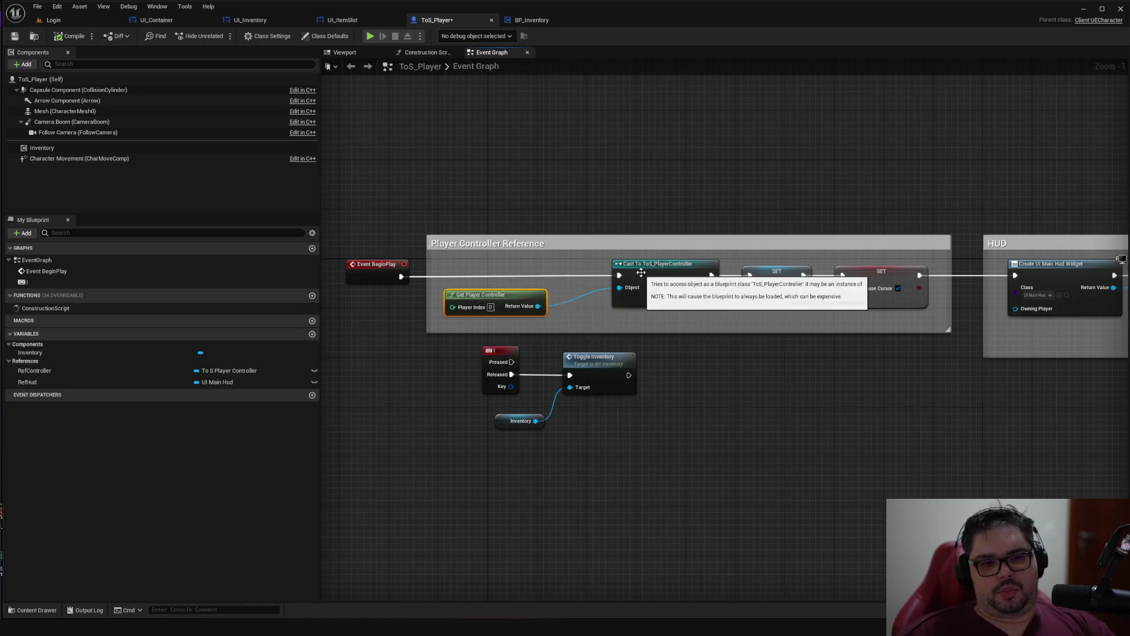
left_click_drag(664, 266, 640, 266)
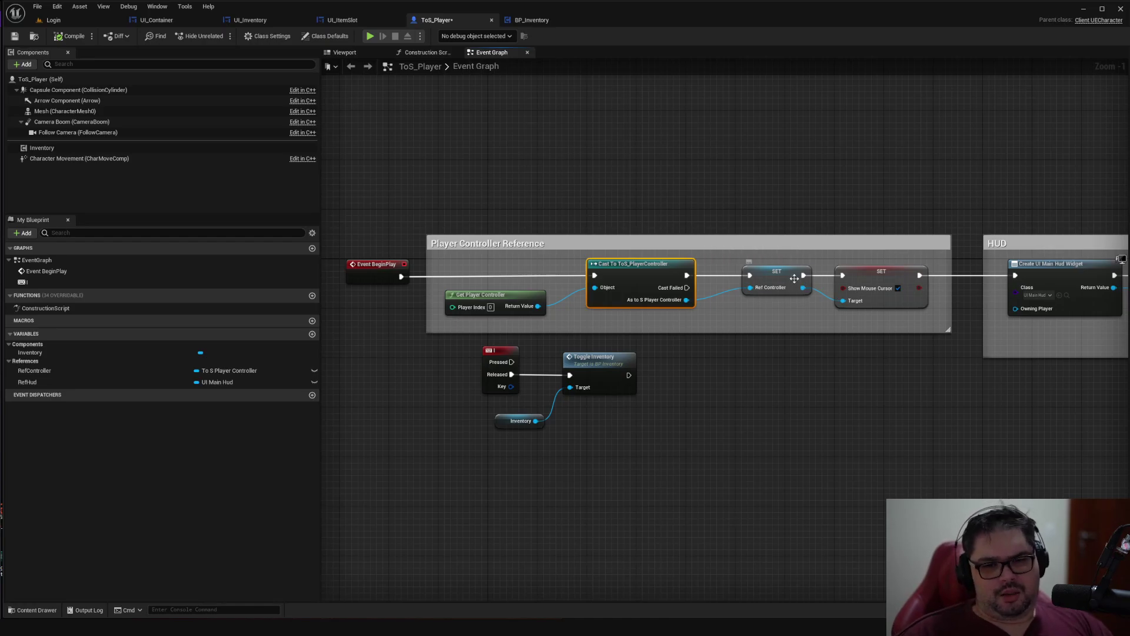
Shift the SET Ref Controller node slightly left and pan the graph
left_click_drag(777, 275, 764, 275)
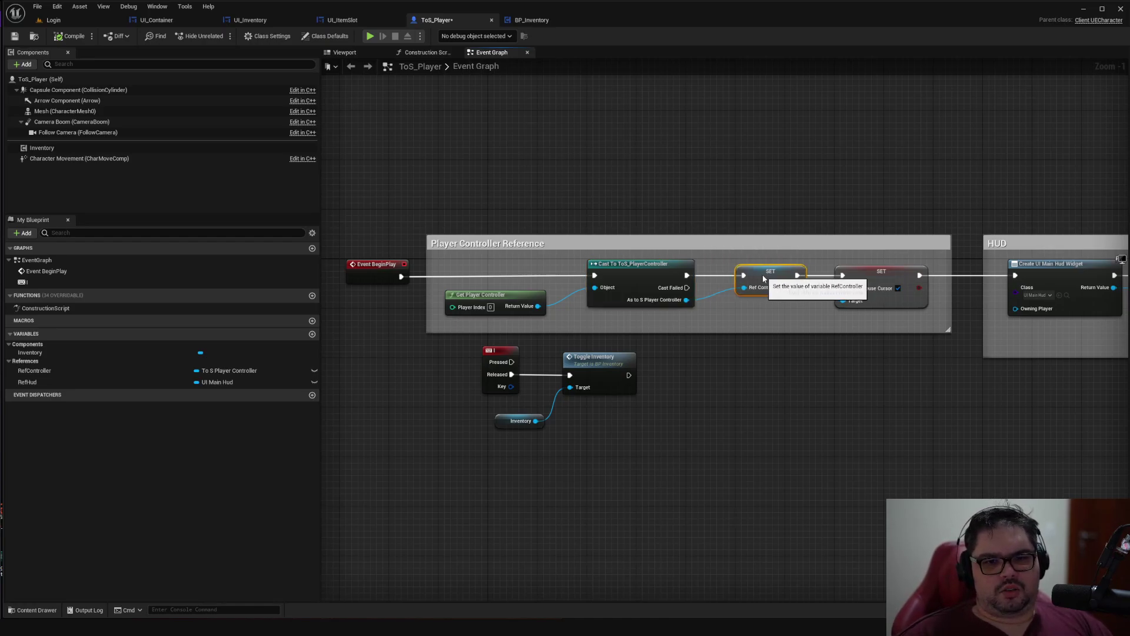
mouse_move(891, 377)
right_mouse_down()
mouse_move(808, 414)
mouse_move(869, 405)
right_mouse_up()
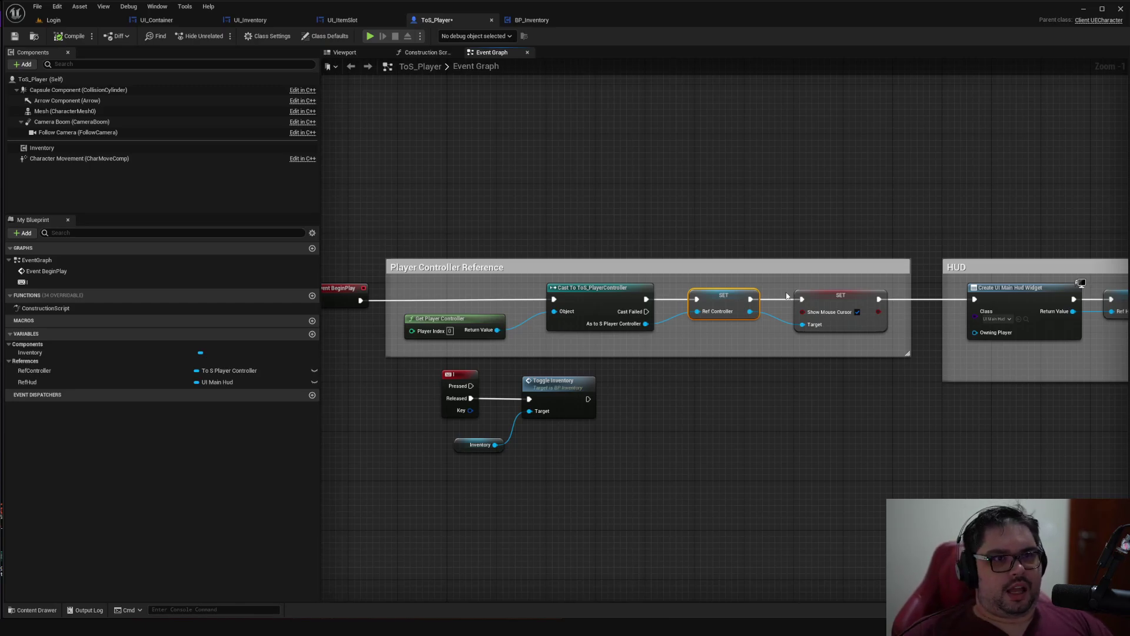
right_click_drag(473, 334, 660, 311)
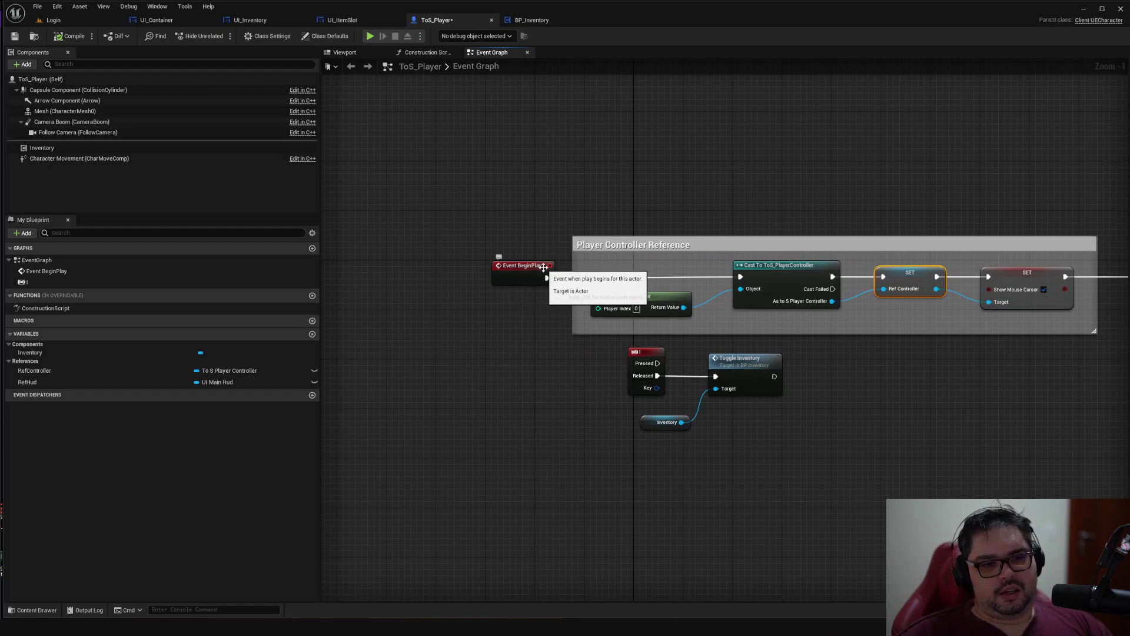
right_click(496, 301)
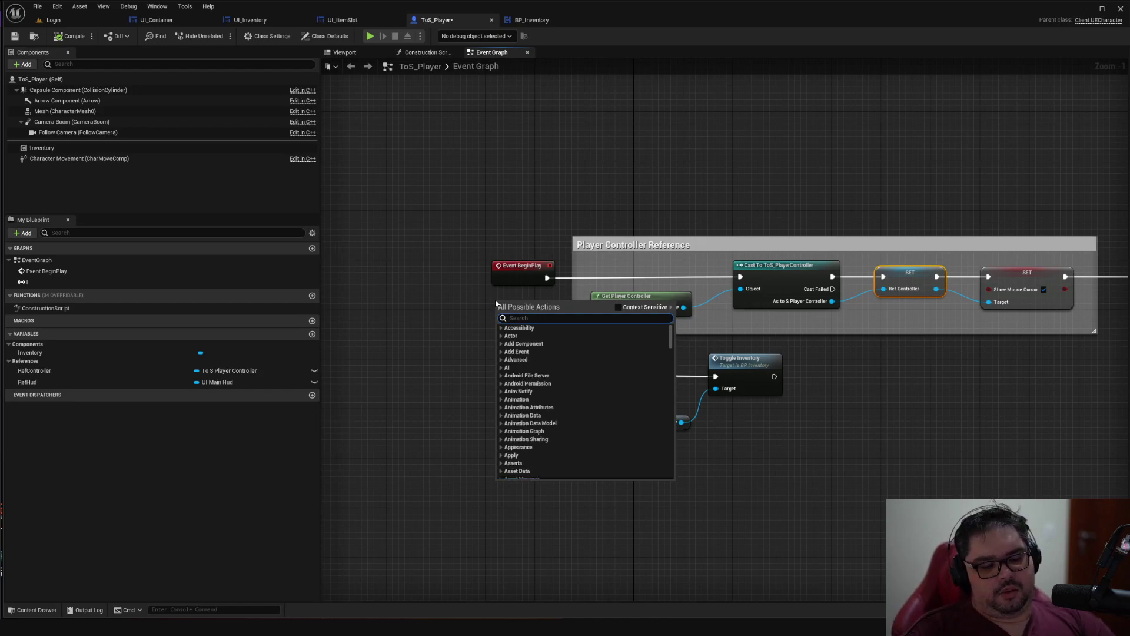
type("beginup")
key("BackSpace")
key("BackSpace")
key("BackSpace")
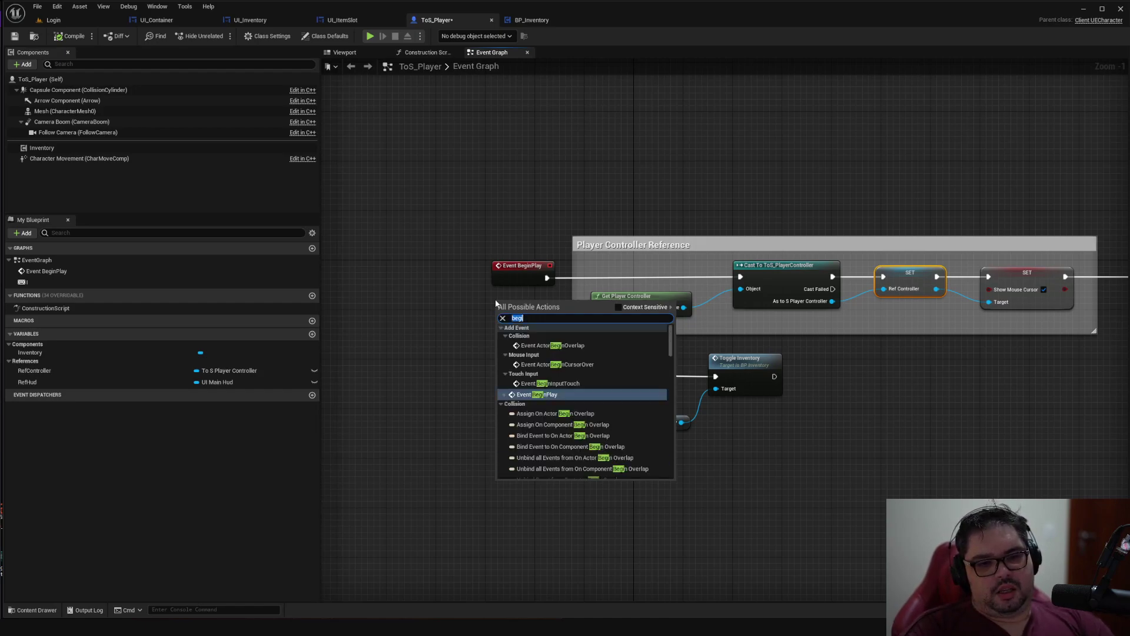
type("ip")
key("BackSpace")
key("BackSpace")
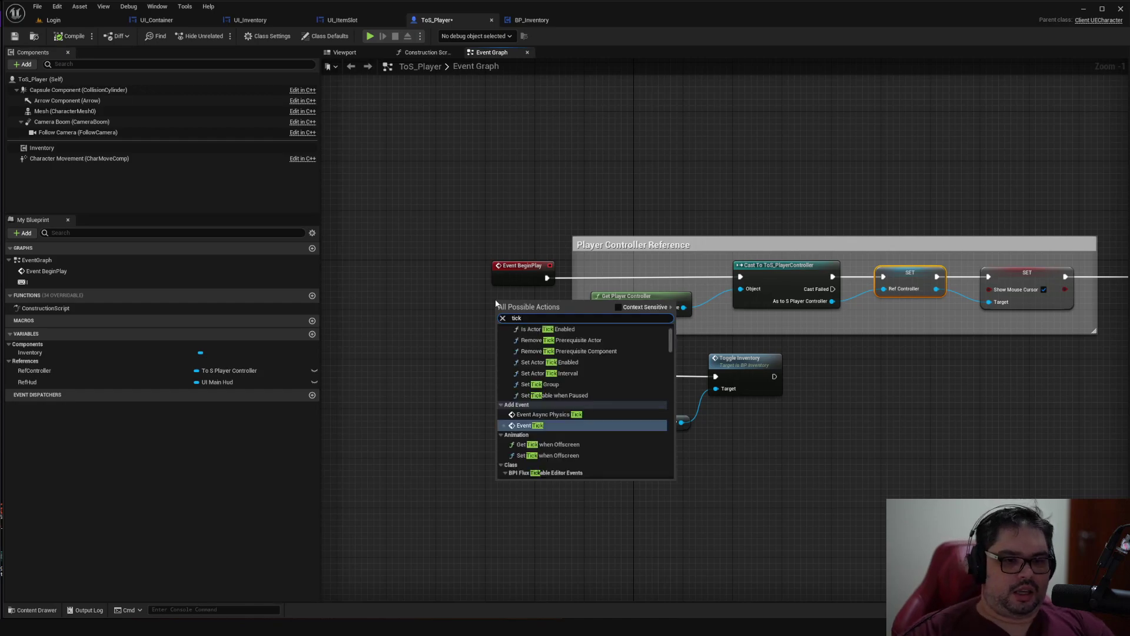
key("Escape")
left_click_drag(515, 300, 516, 357)
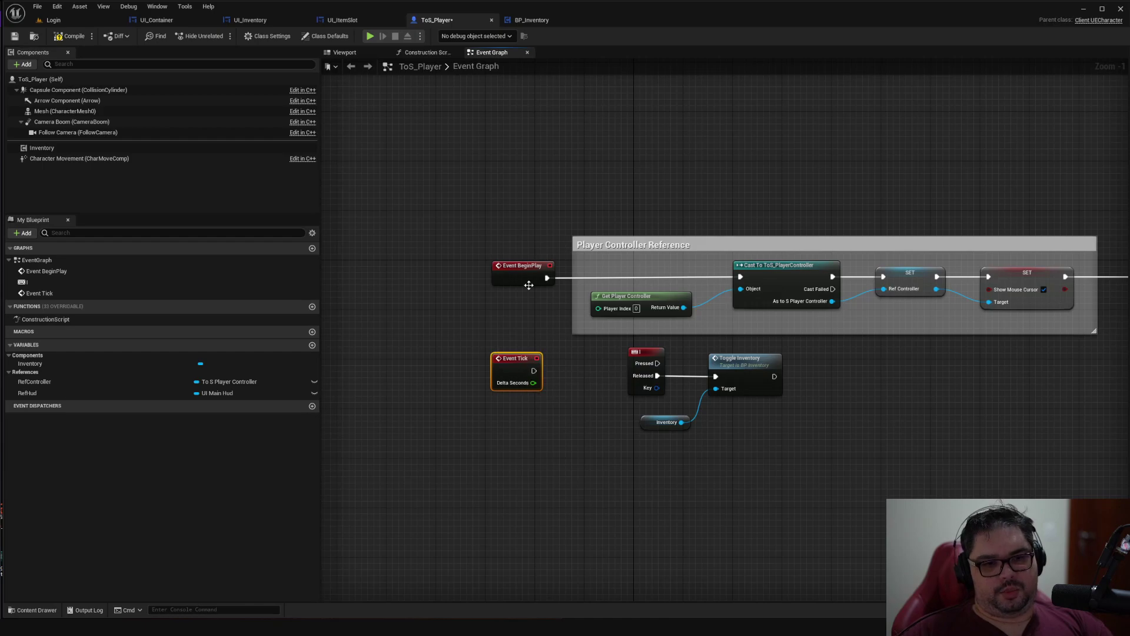
left_click_drag(477, 323, 530, 398)
key("Delete")
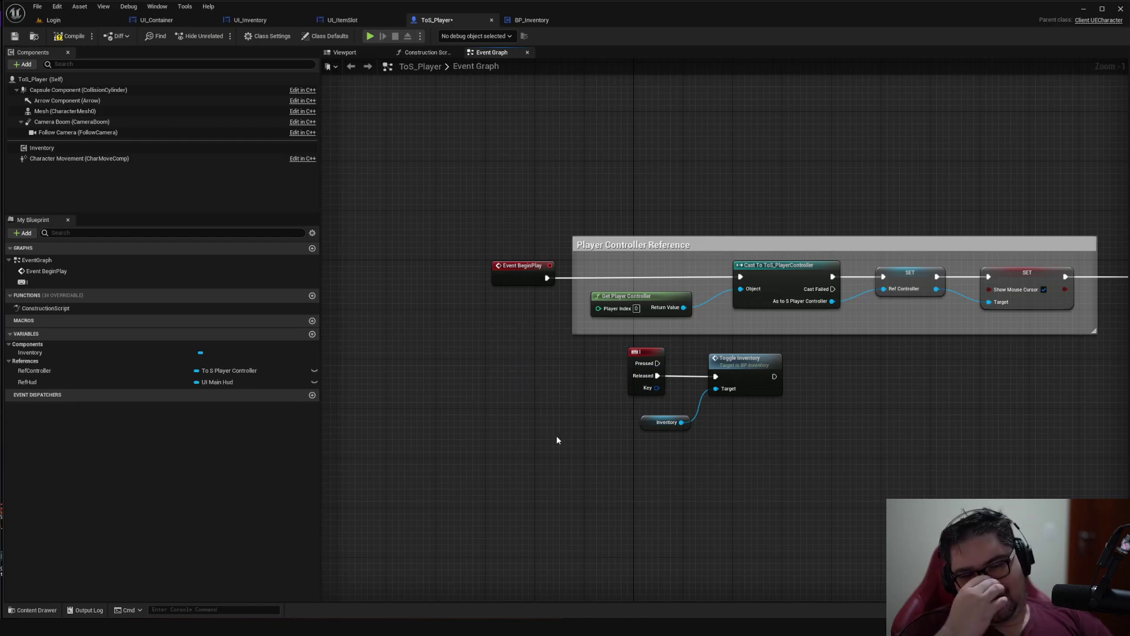
right_click_drag(802, 408, 717, 389)
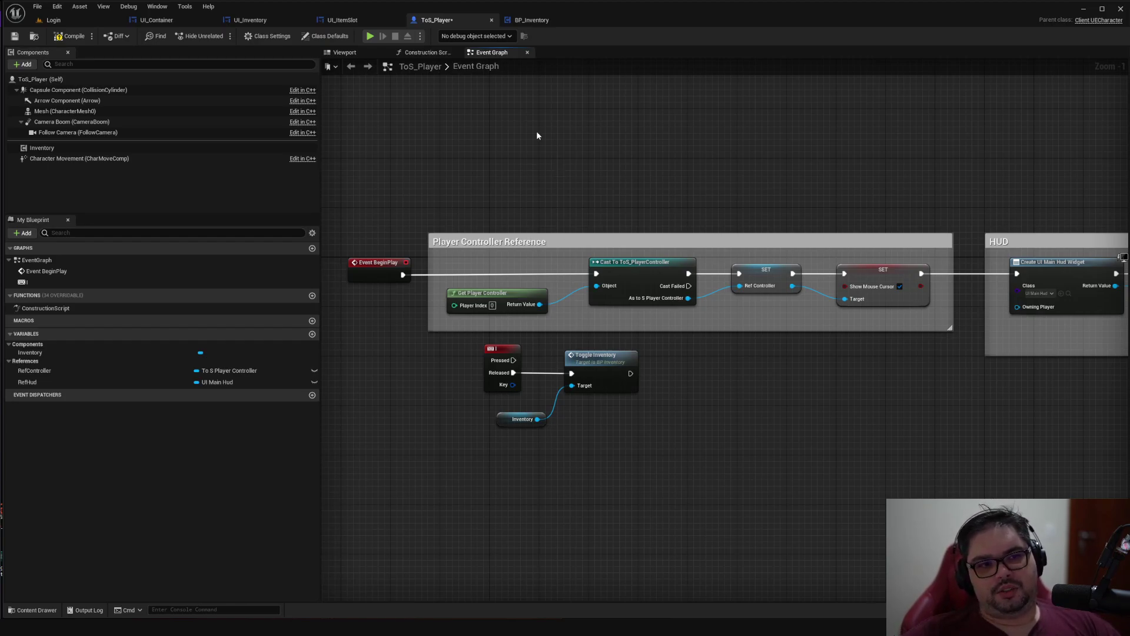
Compile ToS_Player, then select the Event BeginPlay node and clear the selection
left_click(66, 37)
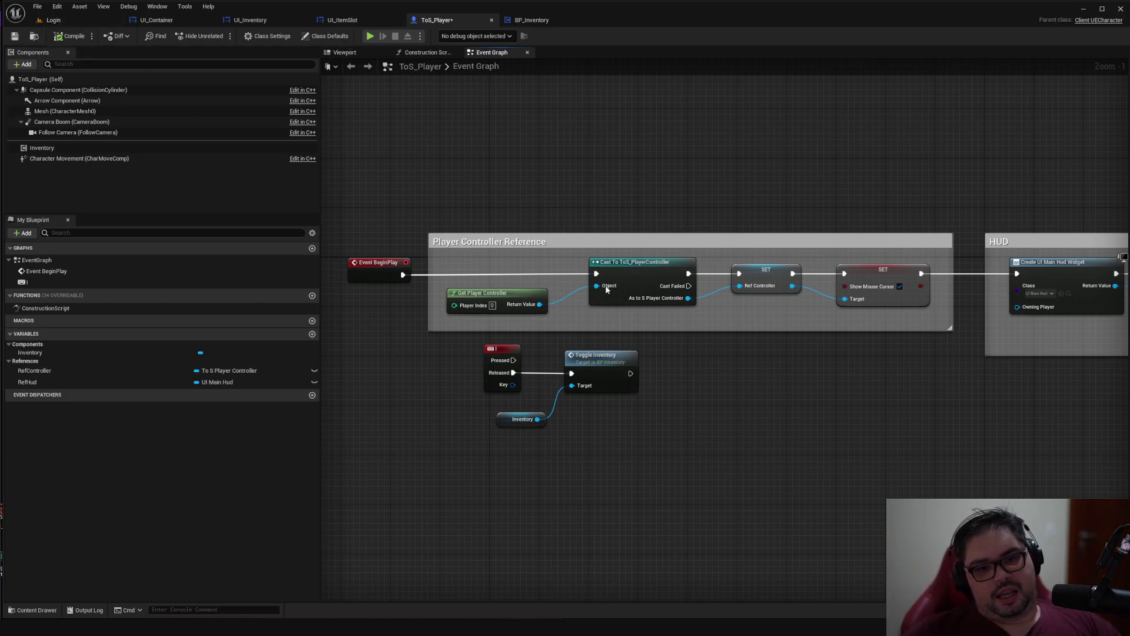
mouse_move(677, 257)
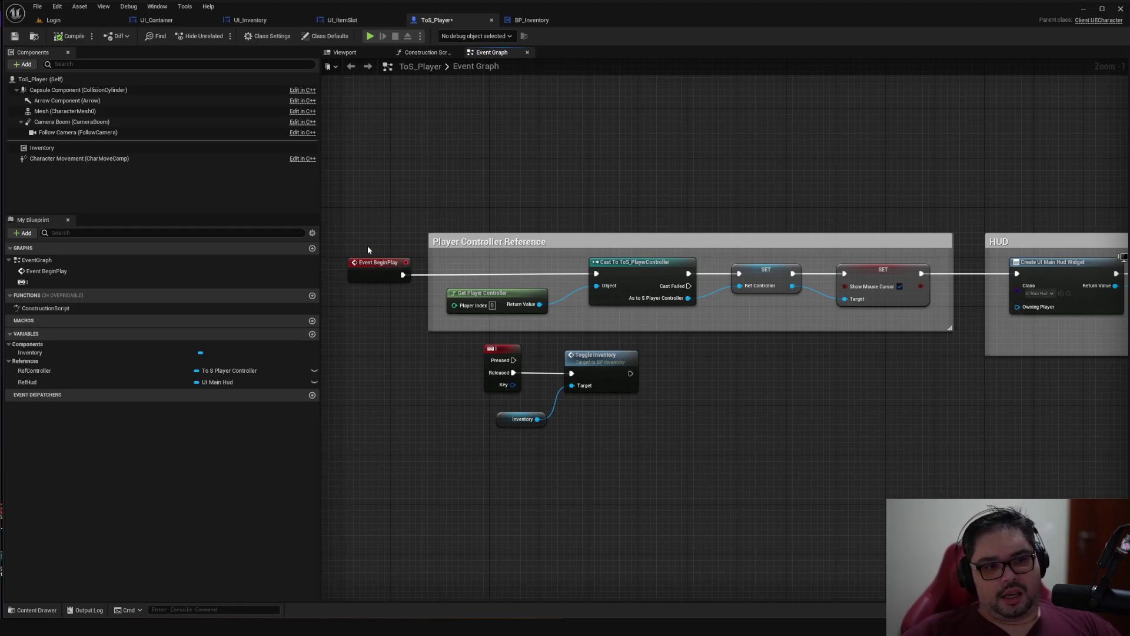
left_click_drag(351, 253, 418, 306)
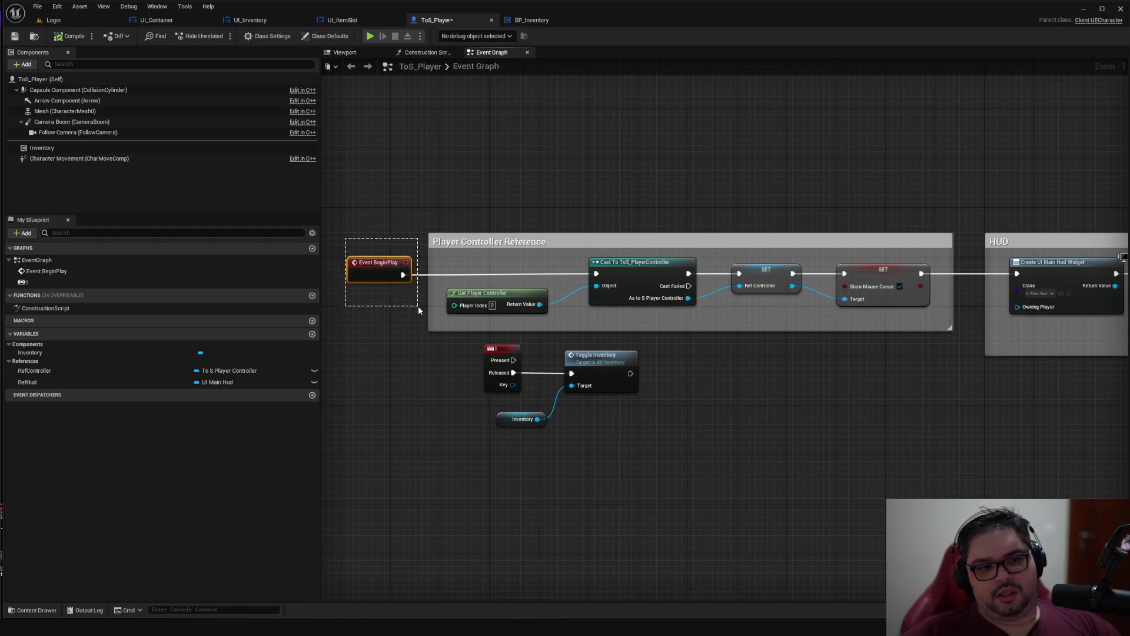
right_click(378, 157)
left_click(531, 137)
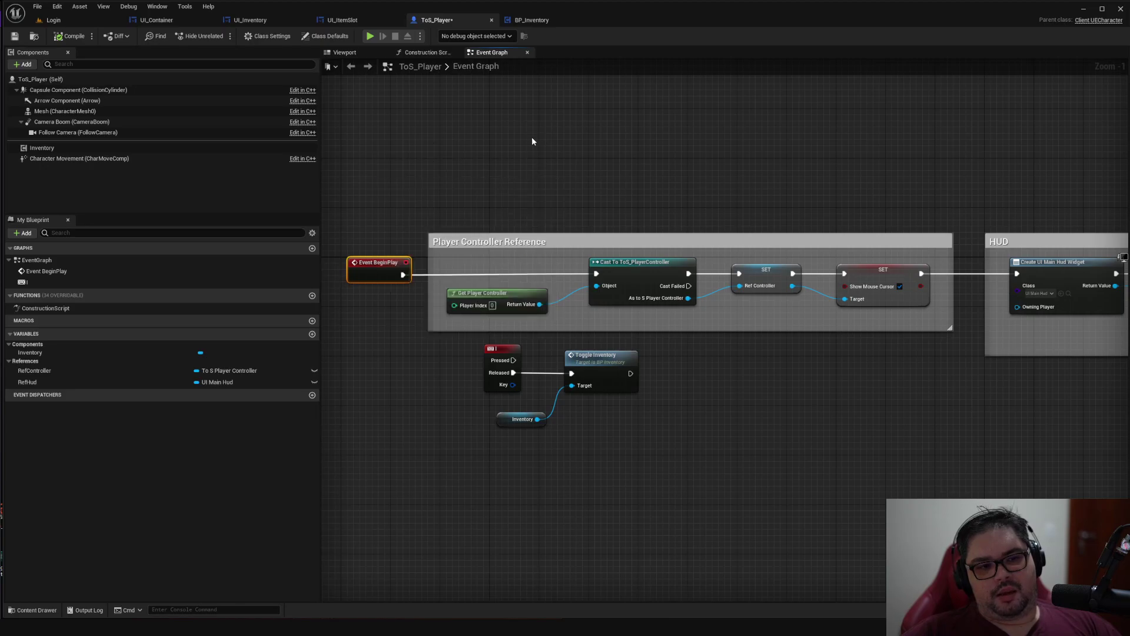
left_click(355, 285)
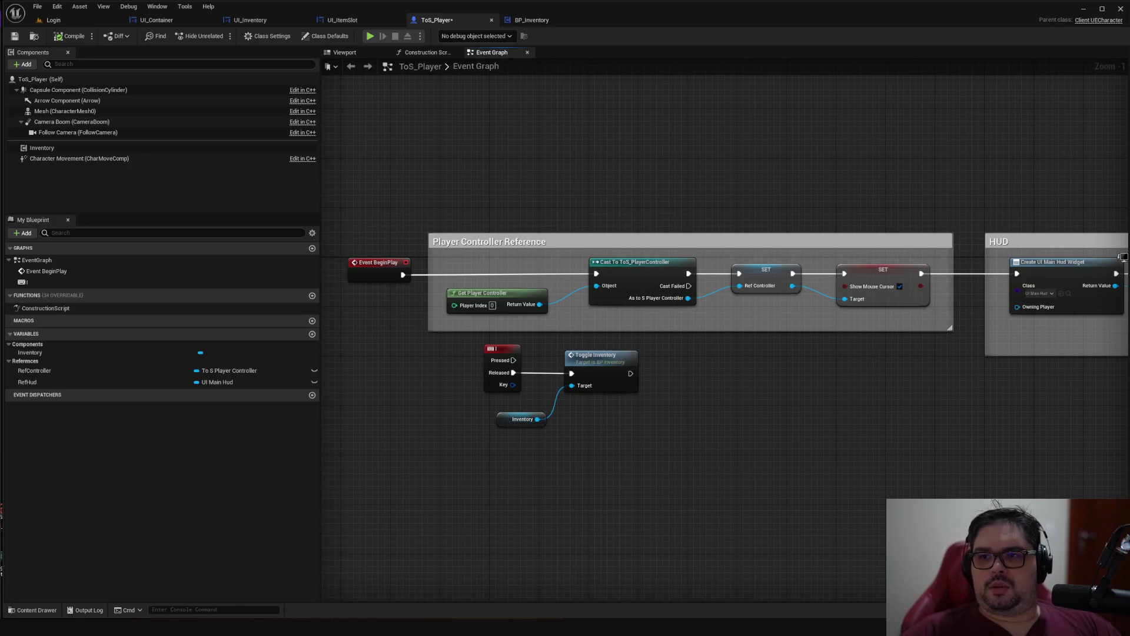
Search Chrome for 'unreal lifecycle'
key("alt+Tab")
left_click(642, 67)
type("u")
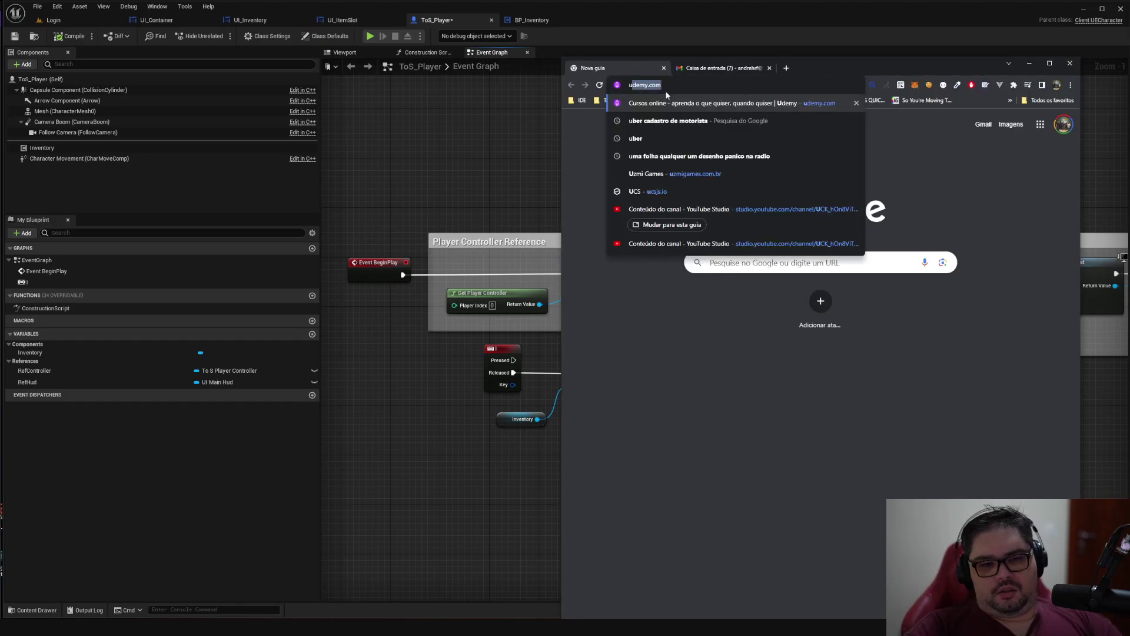
type("nreal lif")
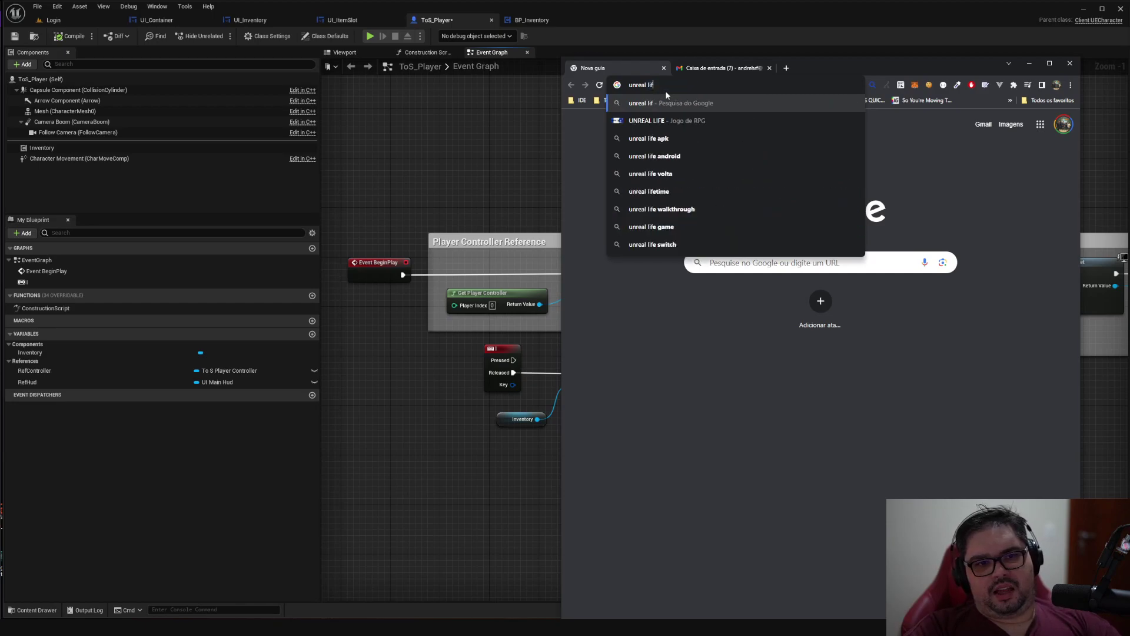
type("eci")
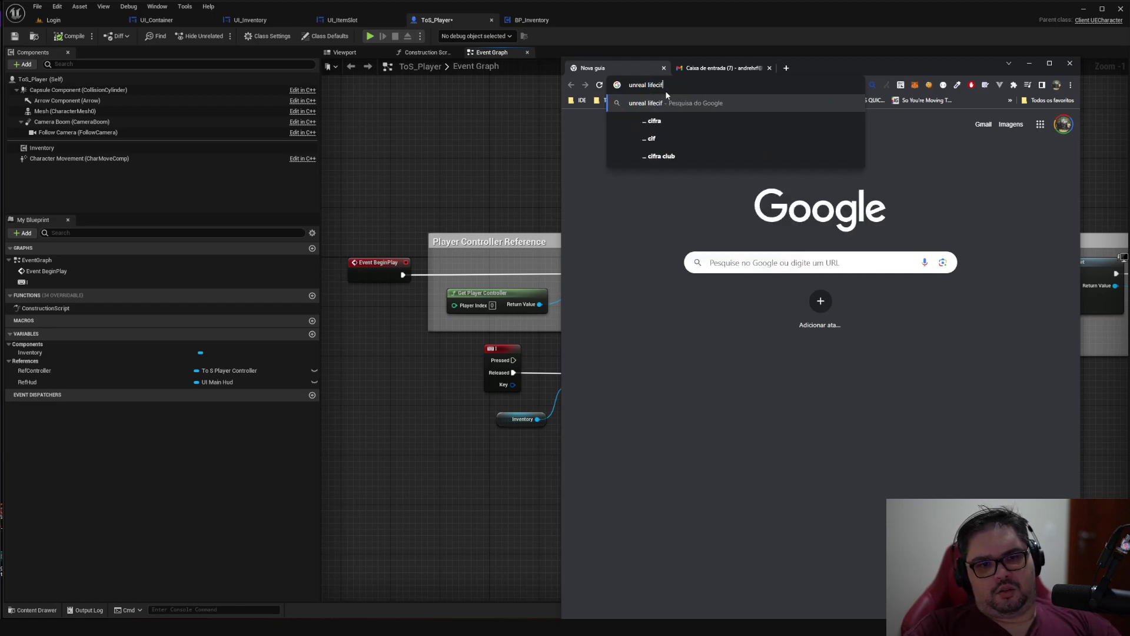
type("c")
key("BackSpace")
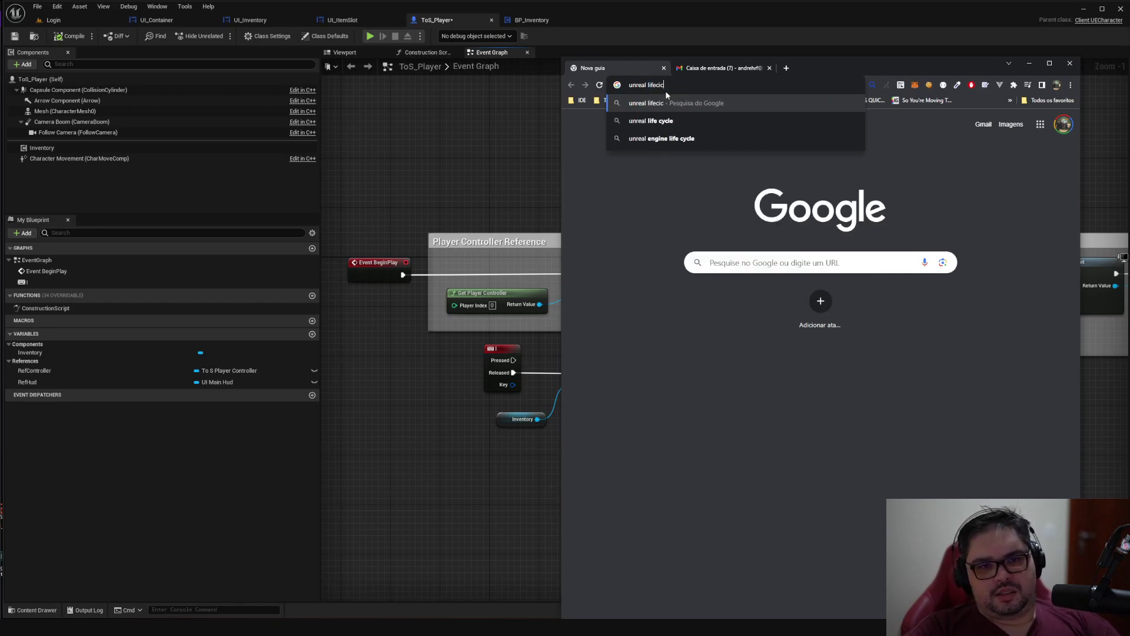
key("BackSpace")
type("ycl")
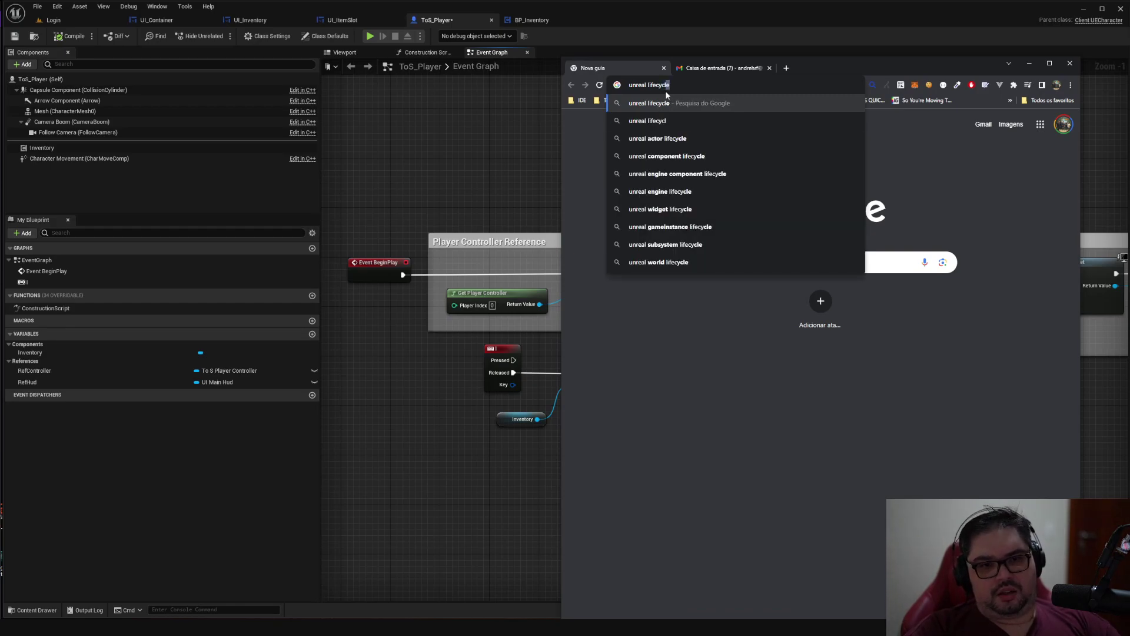
key("Return")
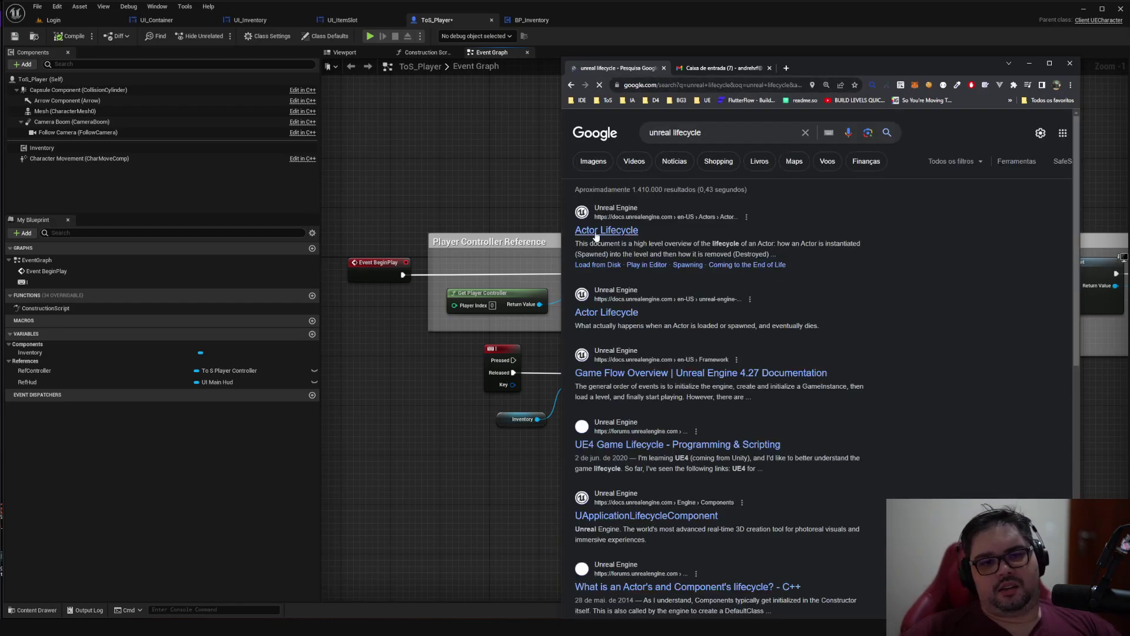
Read through the Actor Lifecycle docs flowchart, then minimize Chrome
left_click(606, 229)
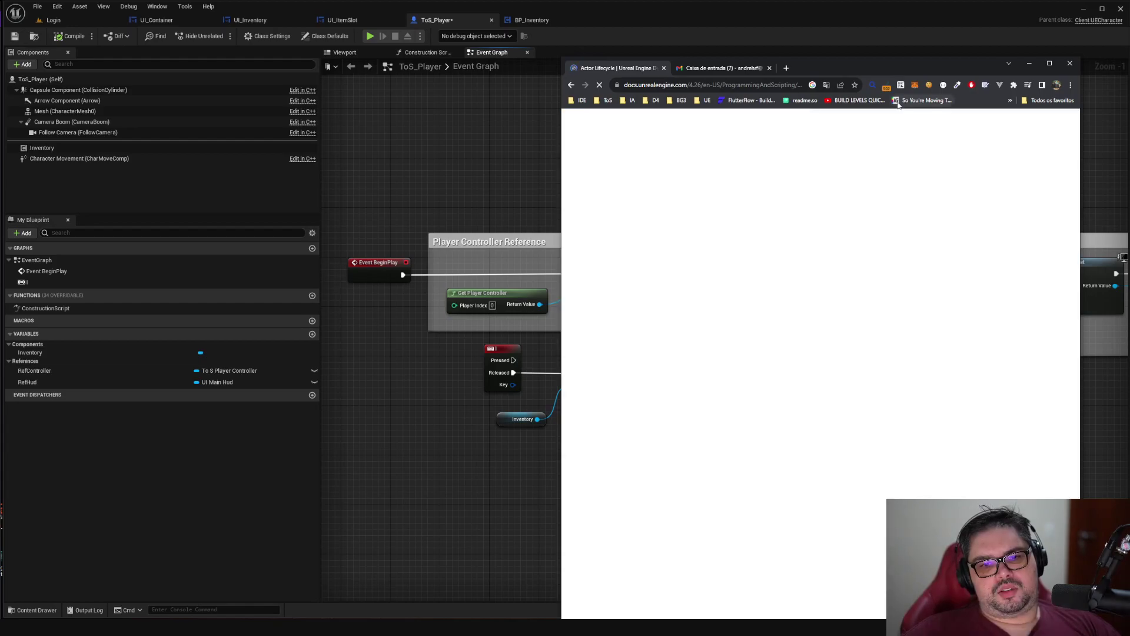
left_click_drag(860, 70, 845, 34)
scroll(705, 205, "down", 5)
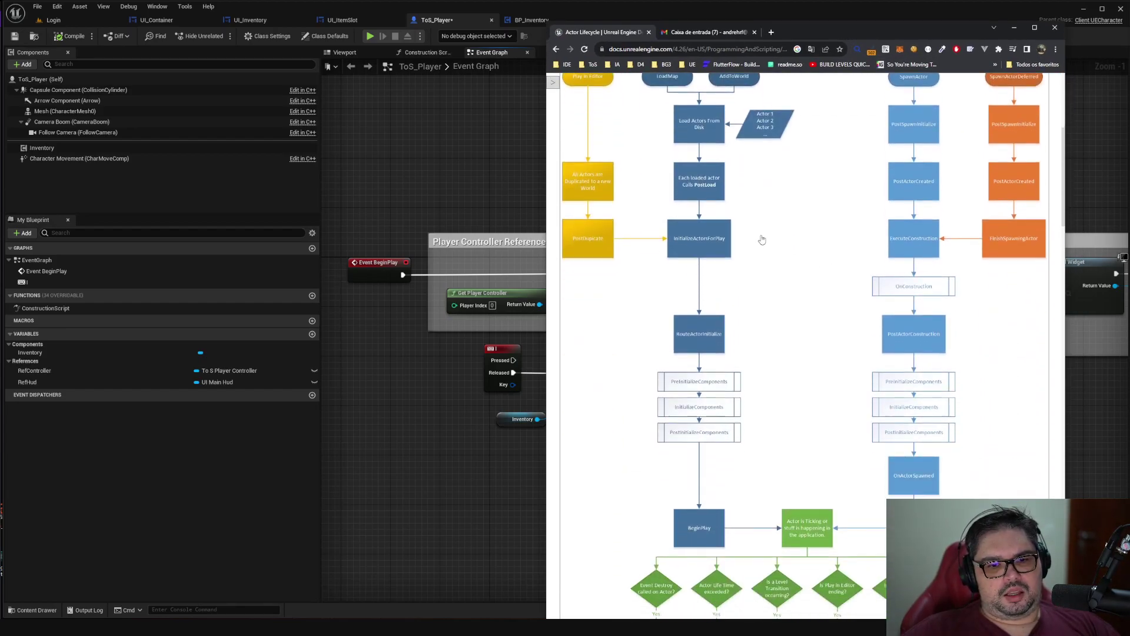
scroll(705, 205, "up", 2)
scroll(705, 205, "up", 2)
left_click_drag(811, 30, 736, 12)
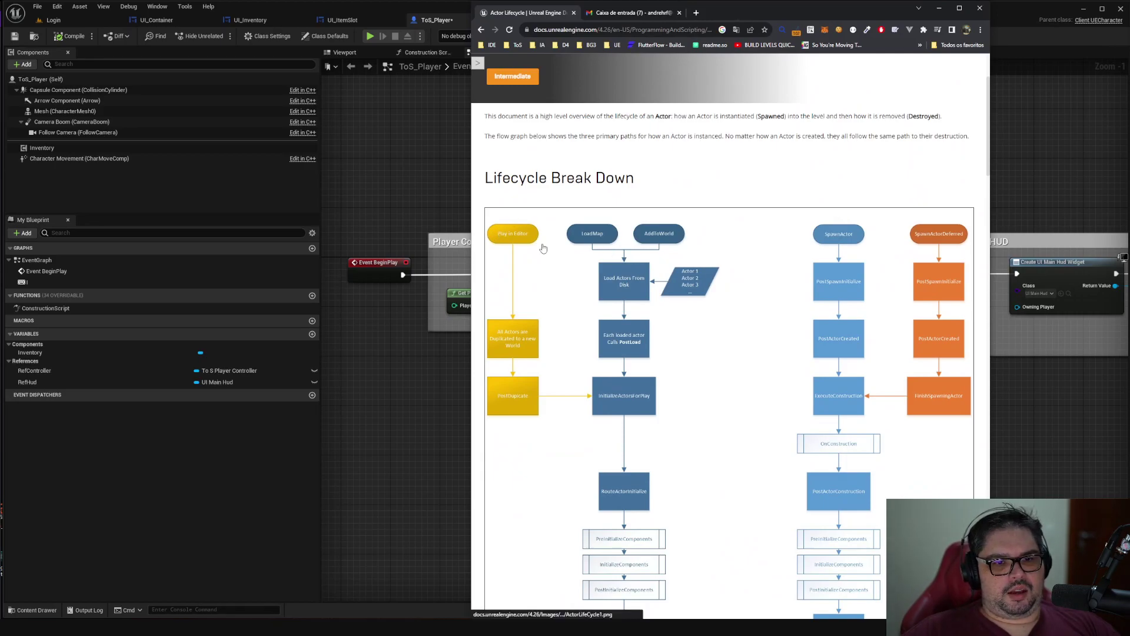
scroll(767, 192, "down", 5)
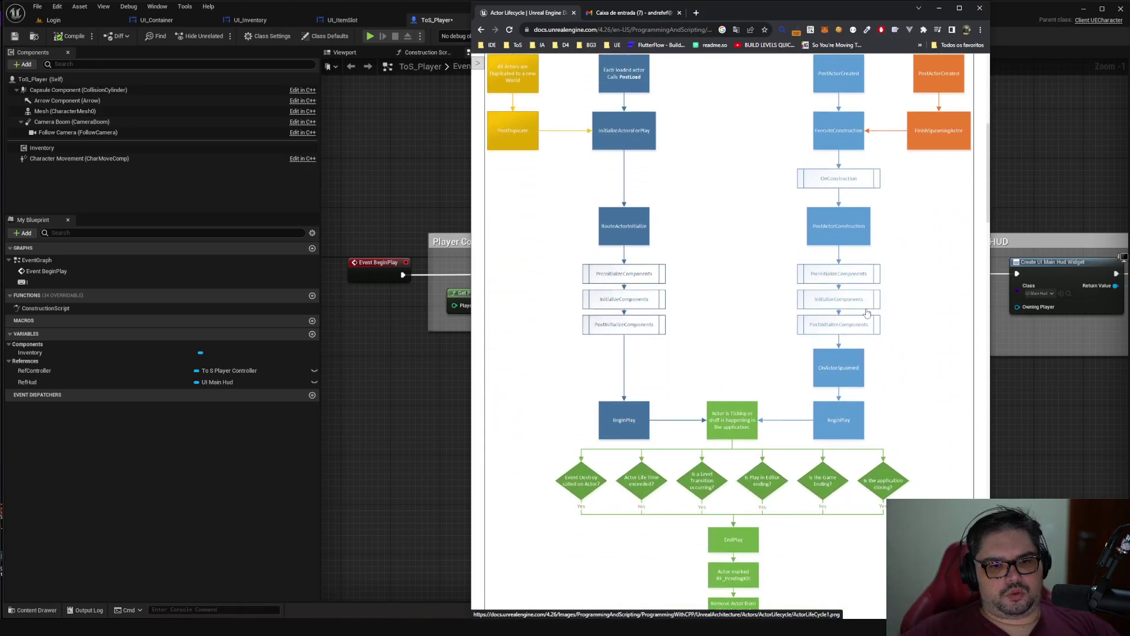
scroll(867, 313, "down", 7)
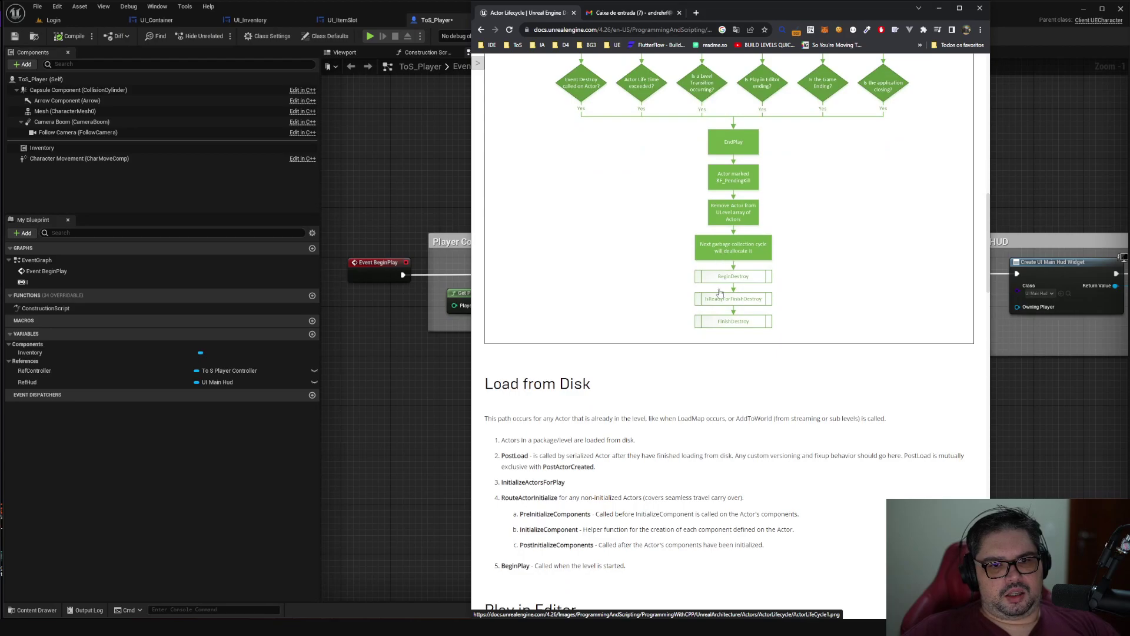
scroll(722, 286, "up", 2)
scroll(706, 212, "up", 4)
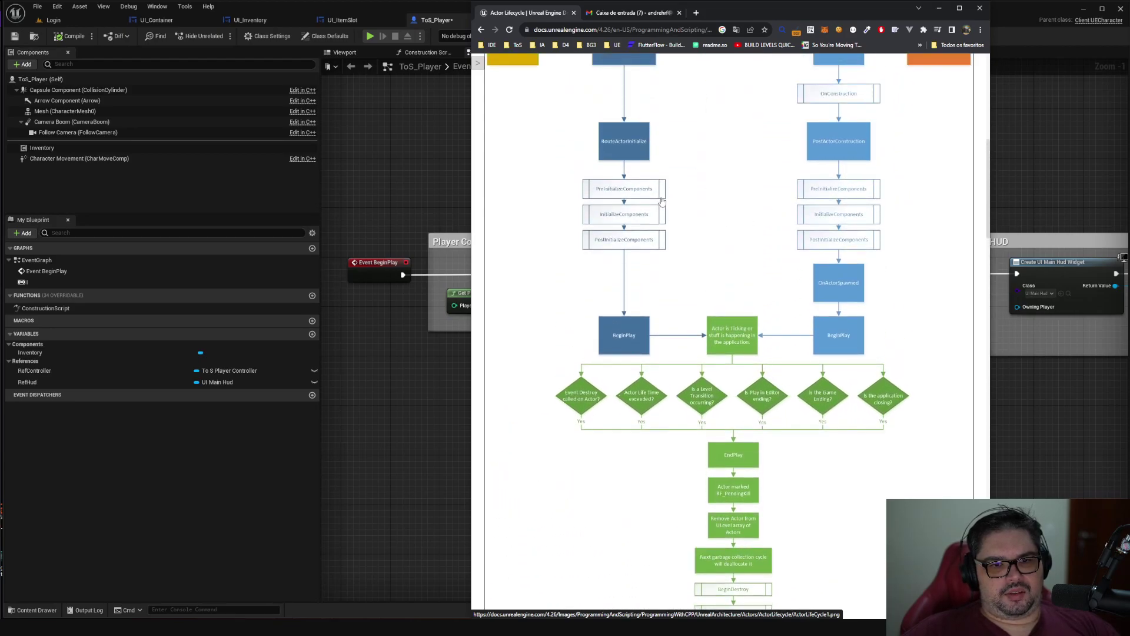
scroll(676, 222, "up", 4)
left_click(1002, 629)
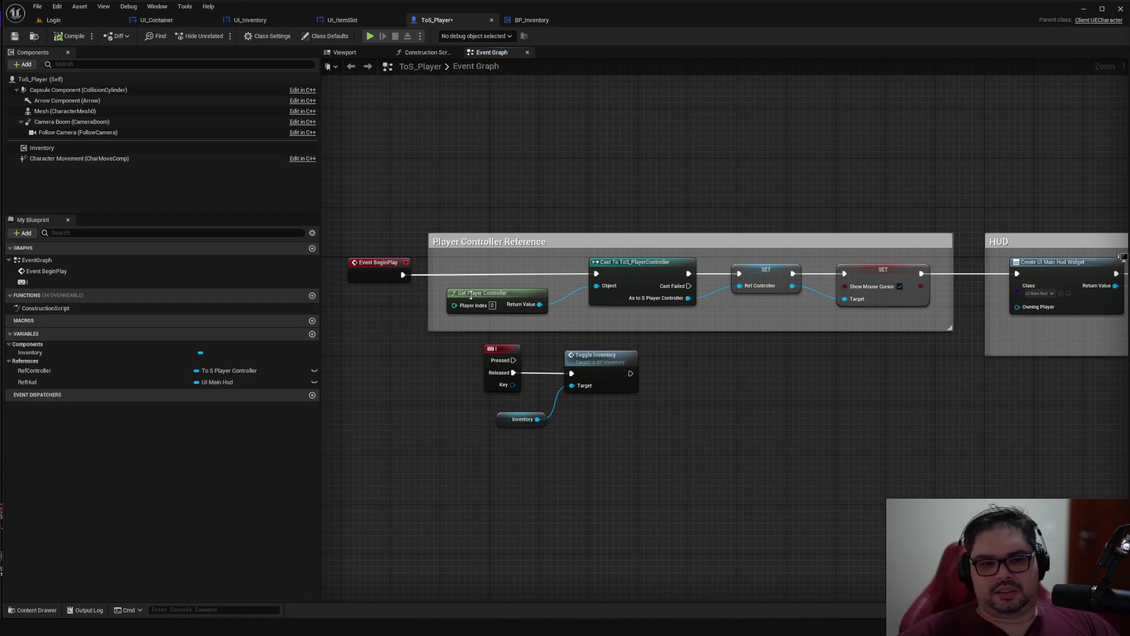
left_click(772, 282)
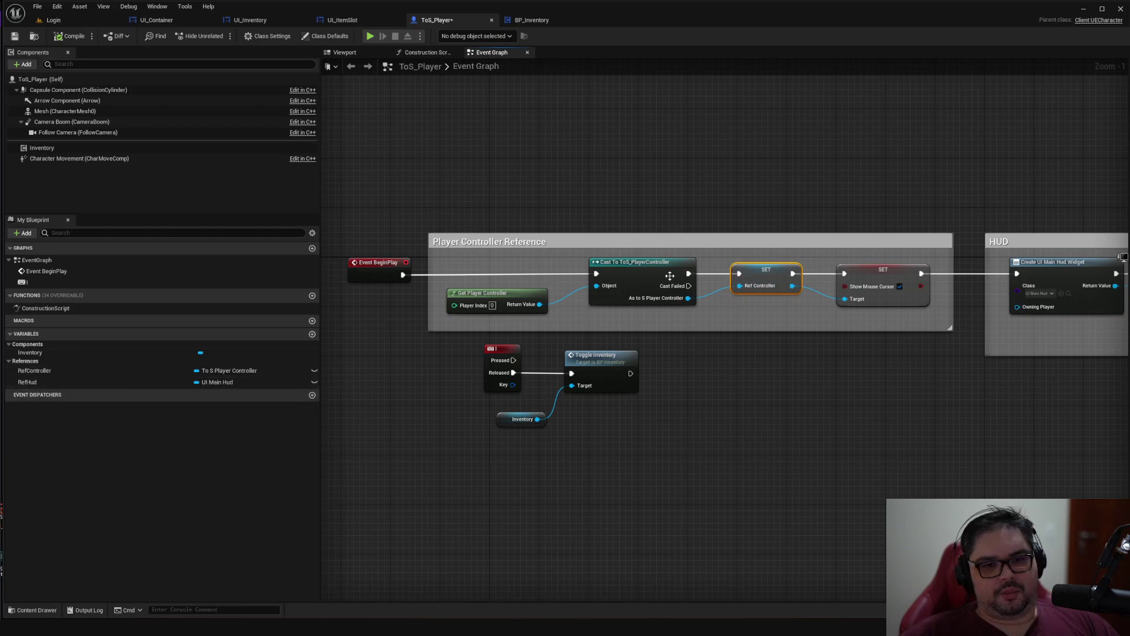
left_click_drag(688, 298, 716, 388)
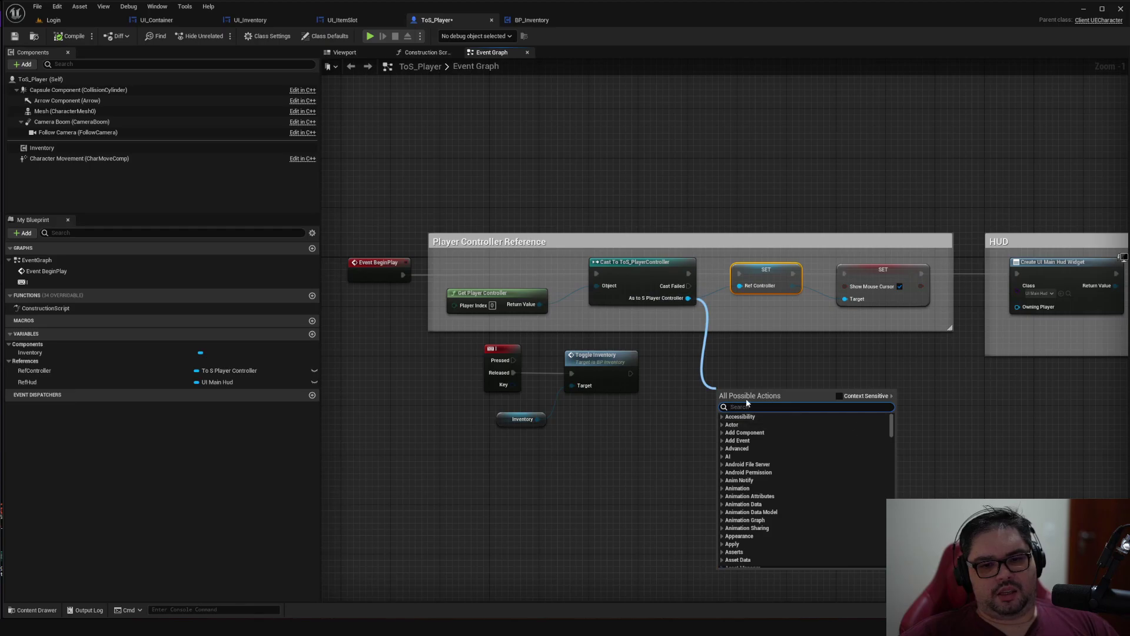
left_click(823, 362)
right_click_drag(752, 288, 677, 285)
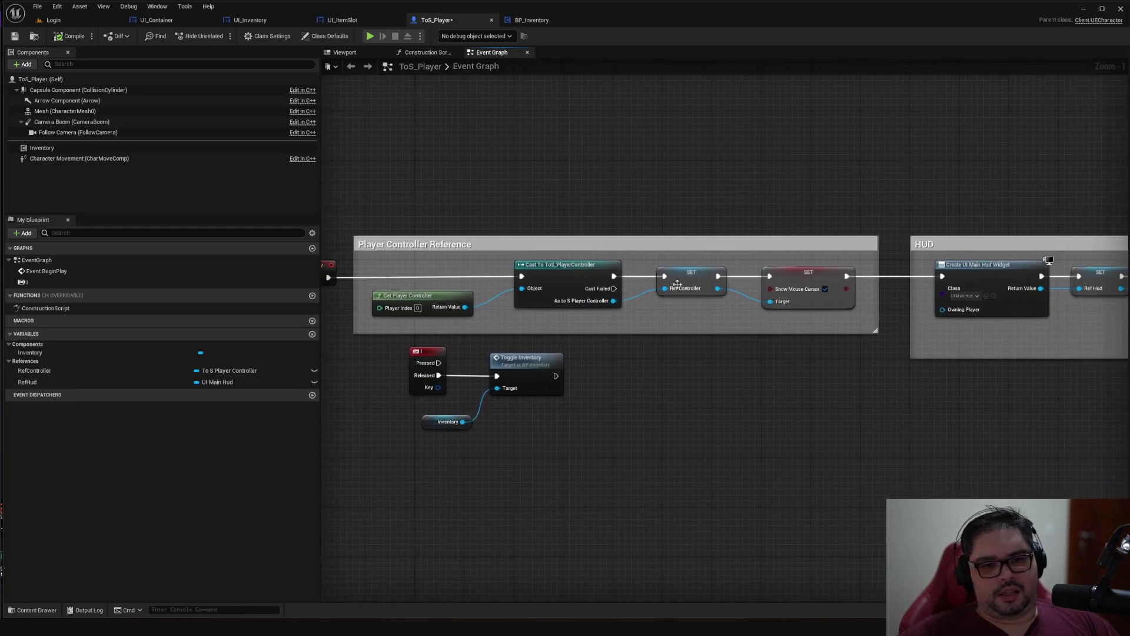
left_click(696, 274)
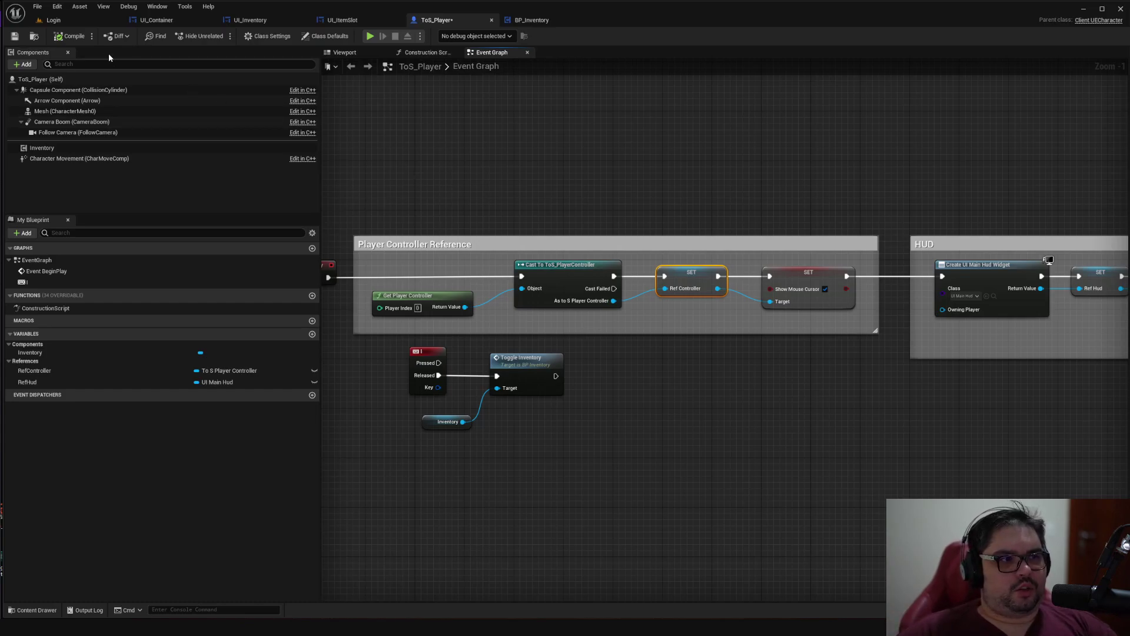
Save ToS_Player and start wiring the cast's controller toward Show Mouse Cursor's Target
key("ctrl+s")
left_click(508, 186)
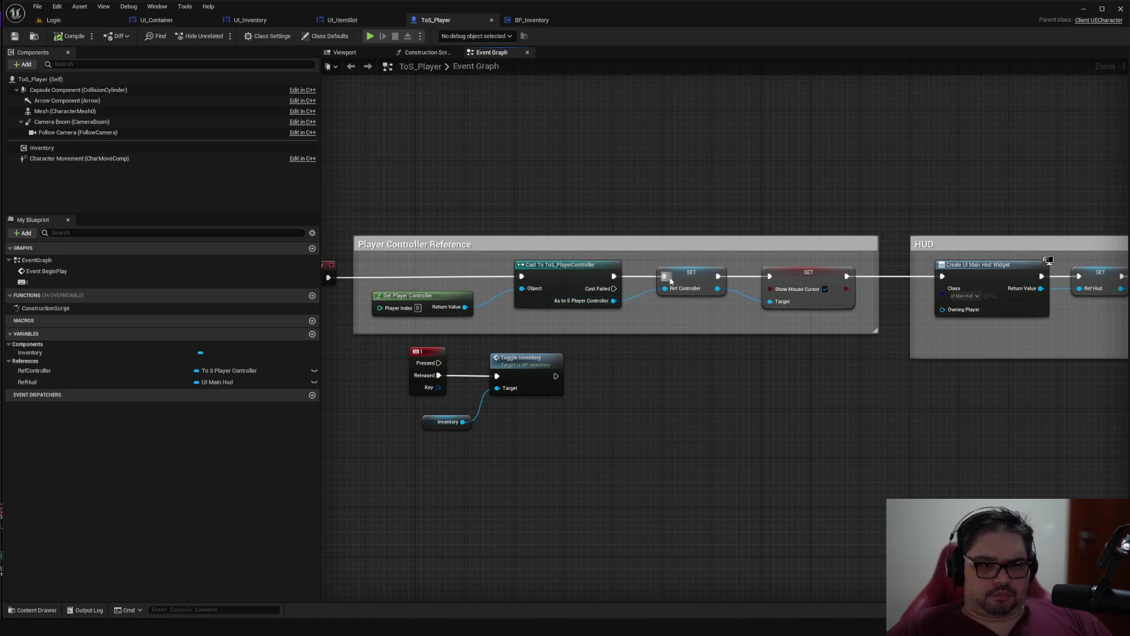
left_click_drag(692, 272, 685, 265)
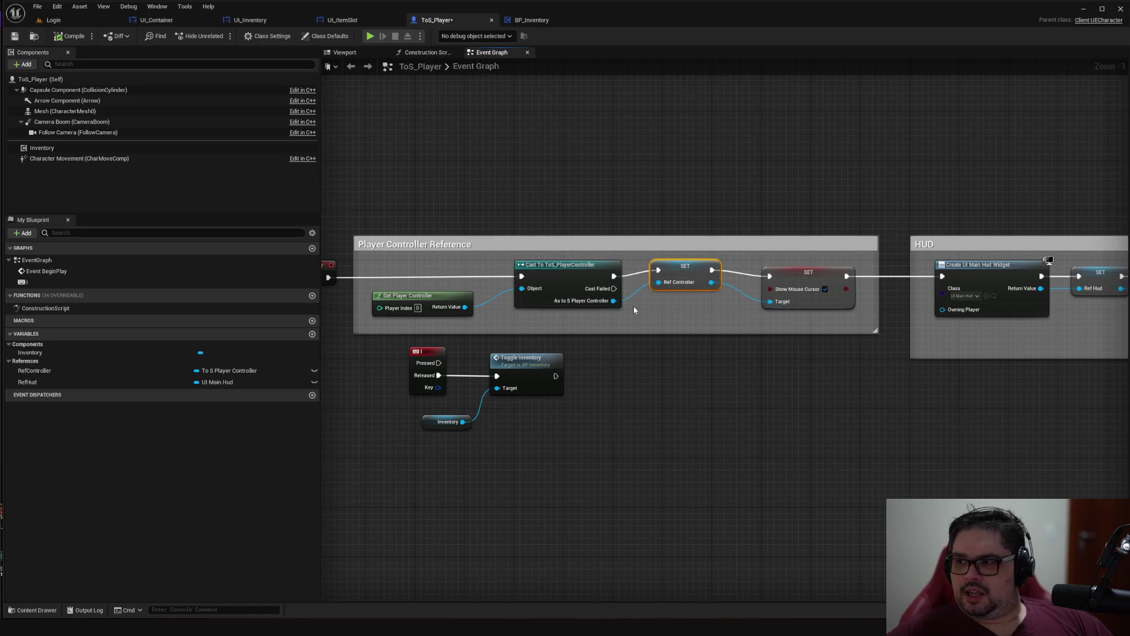
left_click_drag(613, 301, 779, 304)
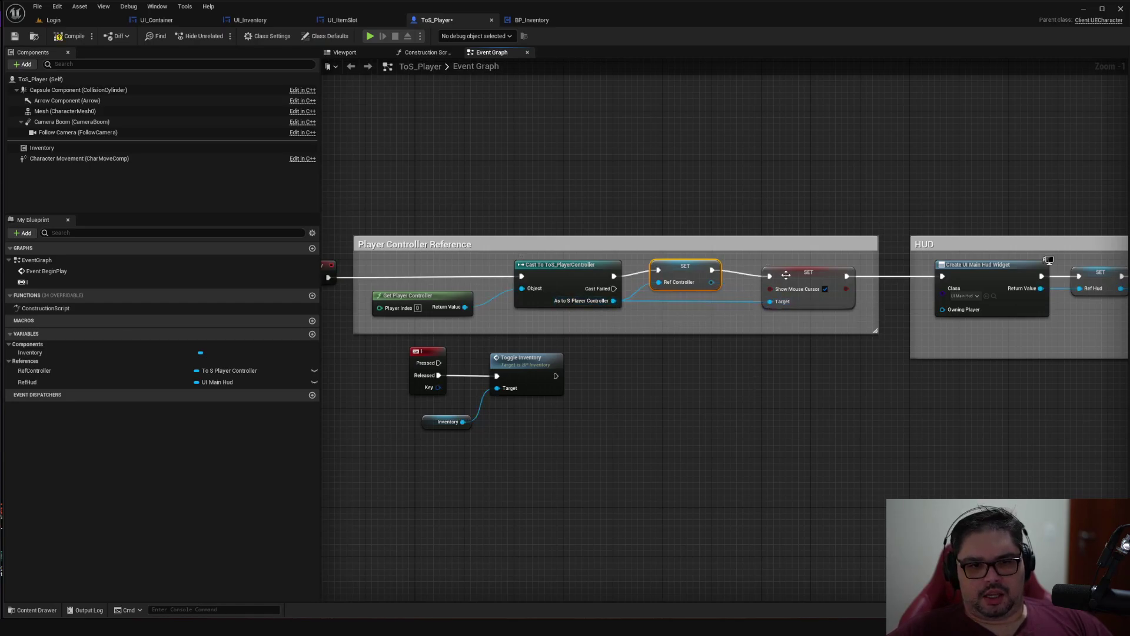
mouse_move(793, 248)
right_mouse_down()
mouse_move(700, 203)
mouse_move(715, 201)
right_mouse_up()
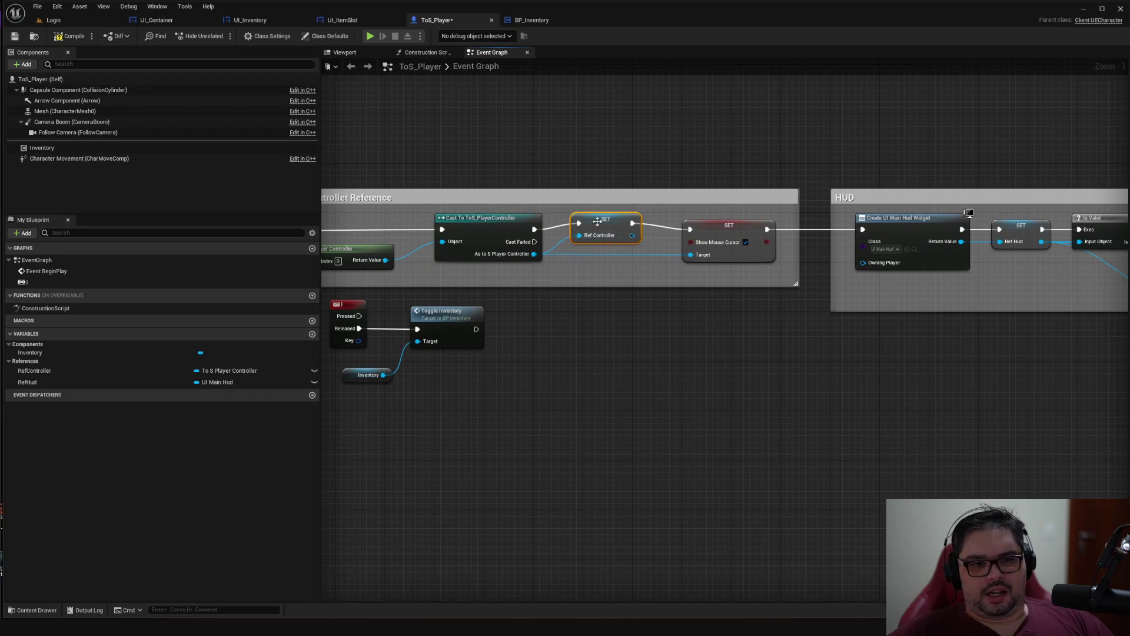
left_click_drag(601, 223, 690, 254)
Feed Ref Controller into Show Mouse Cursor's Target, then look over the HUD nodes
right_click_drag(483, 184, 644, 180)
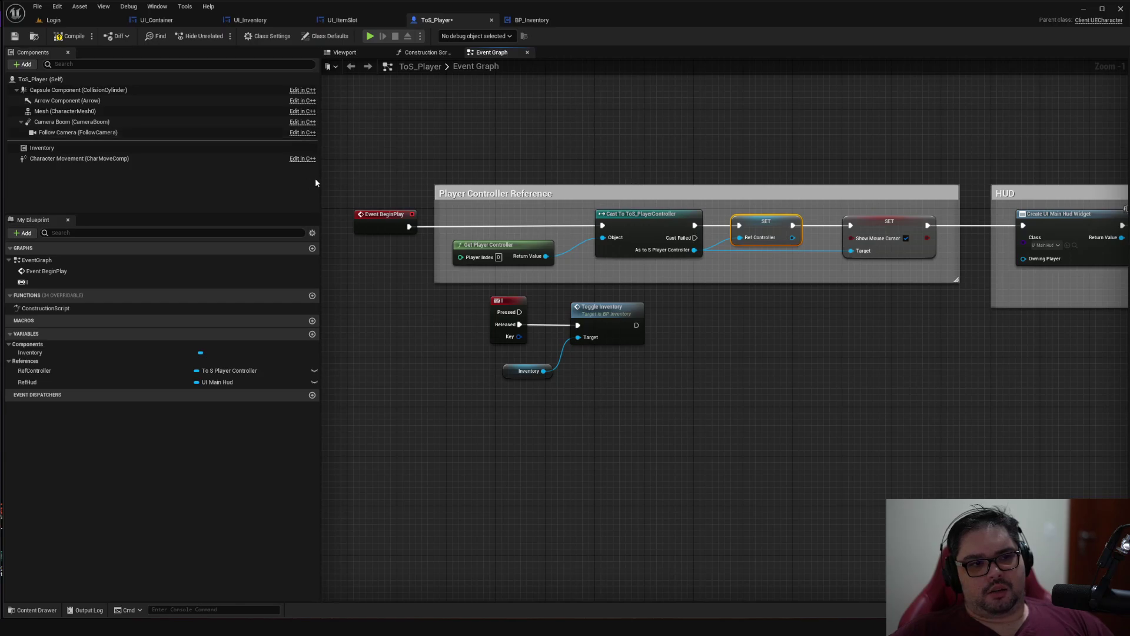
left_click_drag(318, 183, 200, 183)
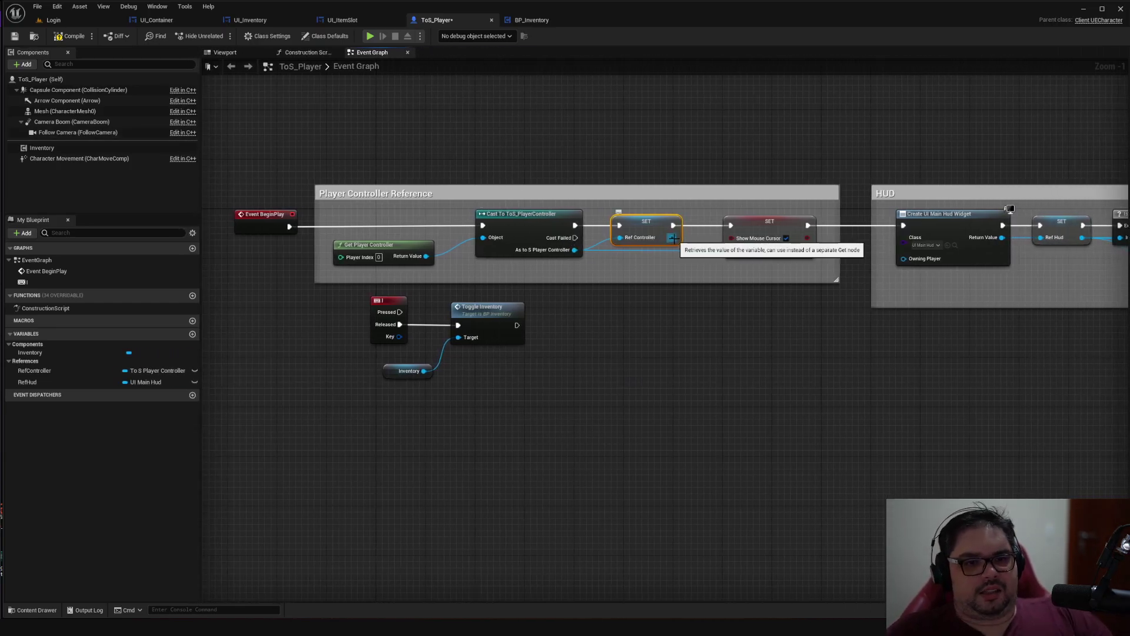
left_click_drag(673, 237, 733, 237)
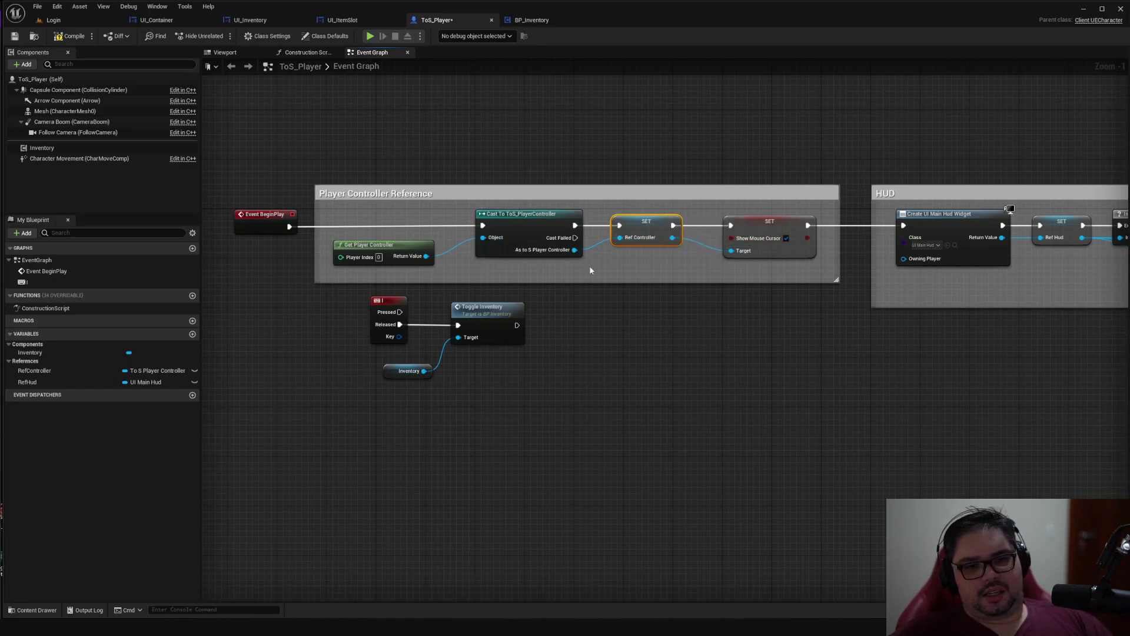
right_click_drag(726, 173, 405, 167)
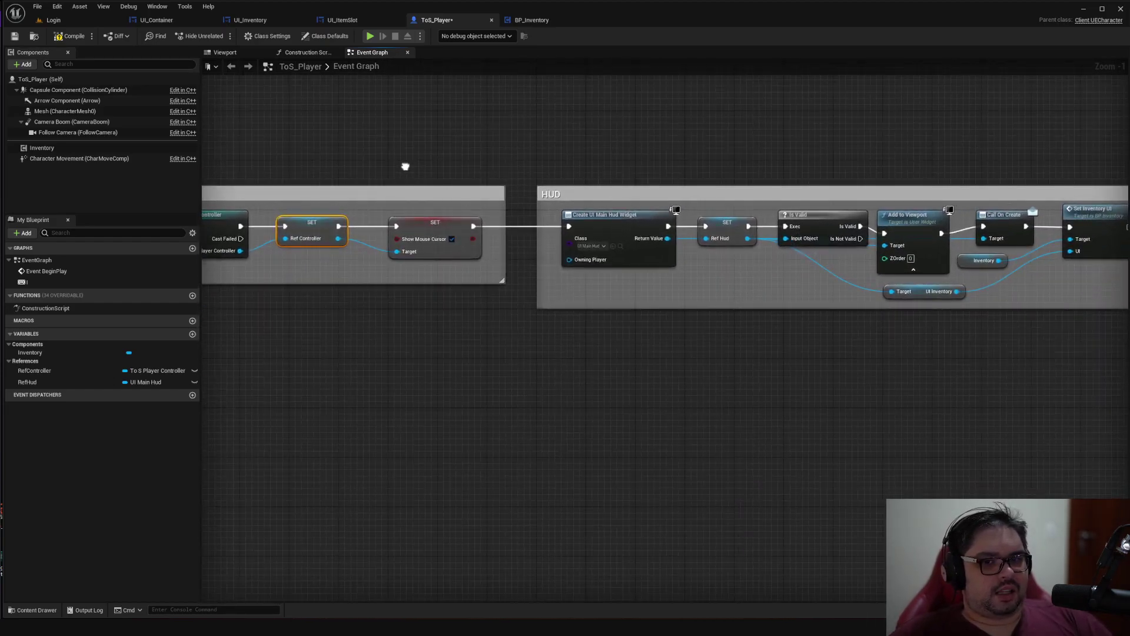
right_click_drag(405, 167, 532, 156)
right_click_drag(933, 353, 788, 283)
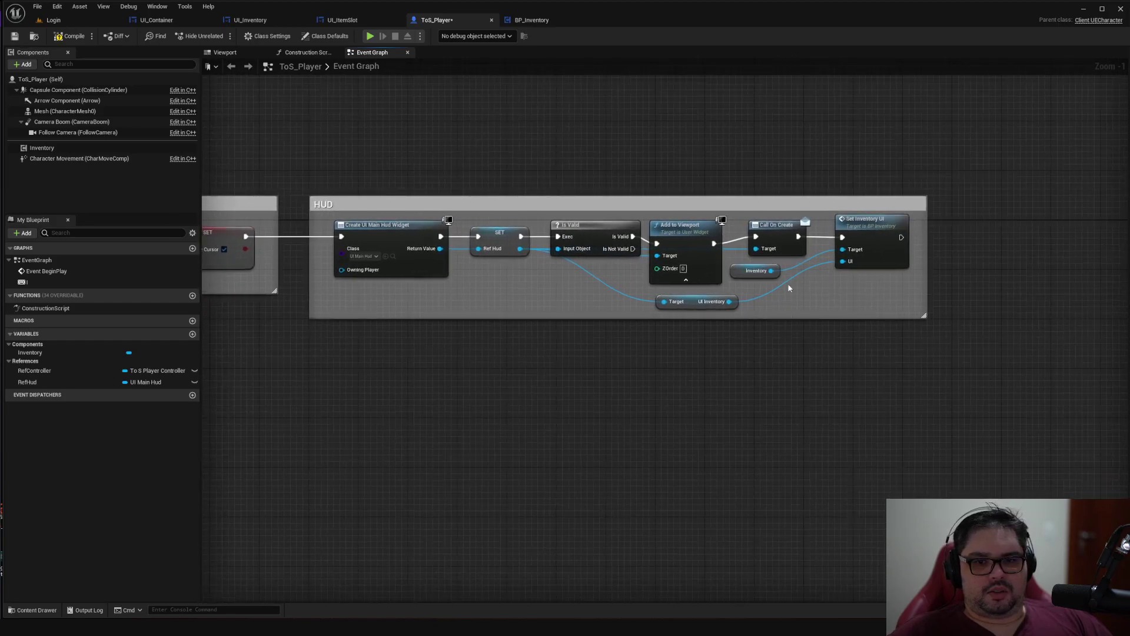
right_click_drag(433, 396, 802, 403)
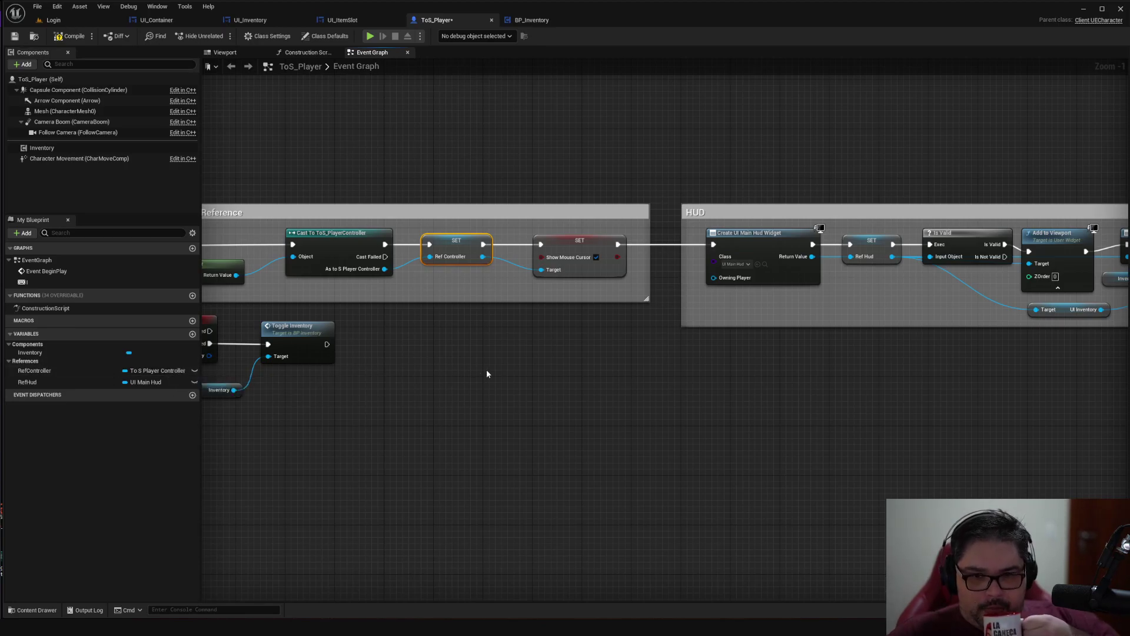
Show RefController's pin-type list and Change to options, leaving it a To S Player Controller reference
left_click(179, 371)
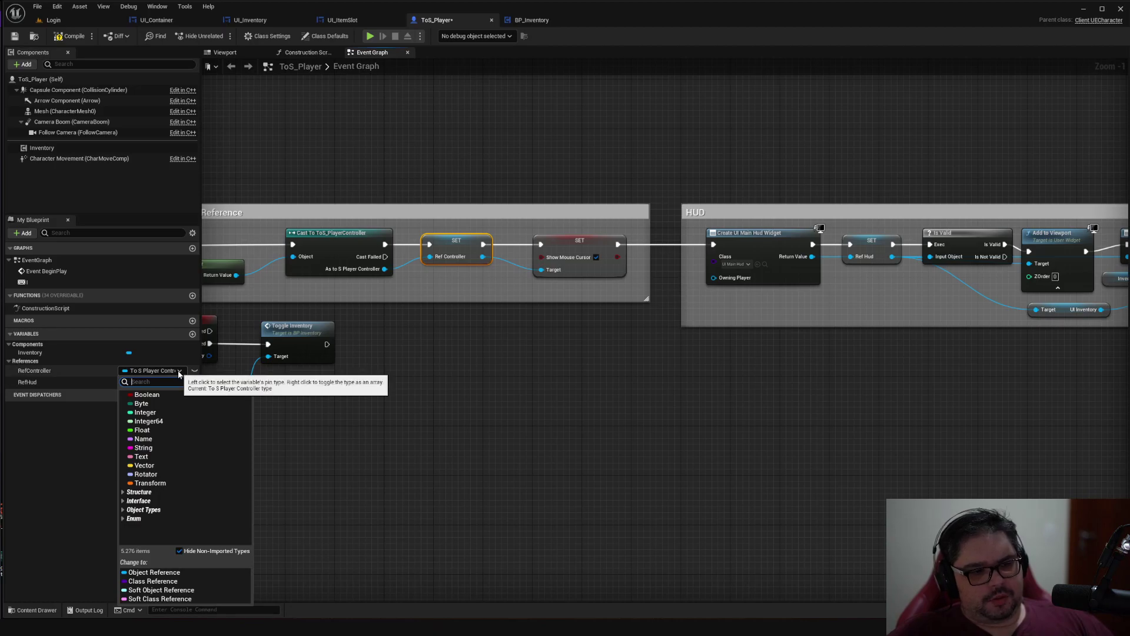
left_click(179, 372)
left_click(179, 372)
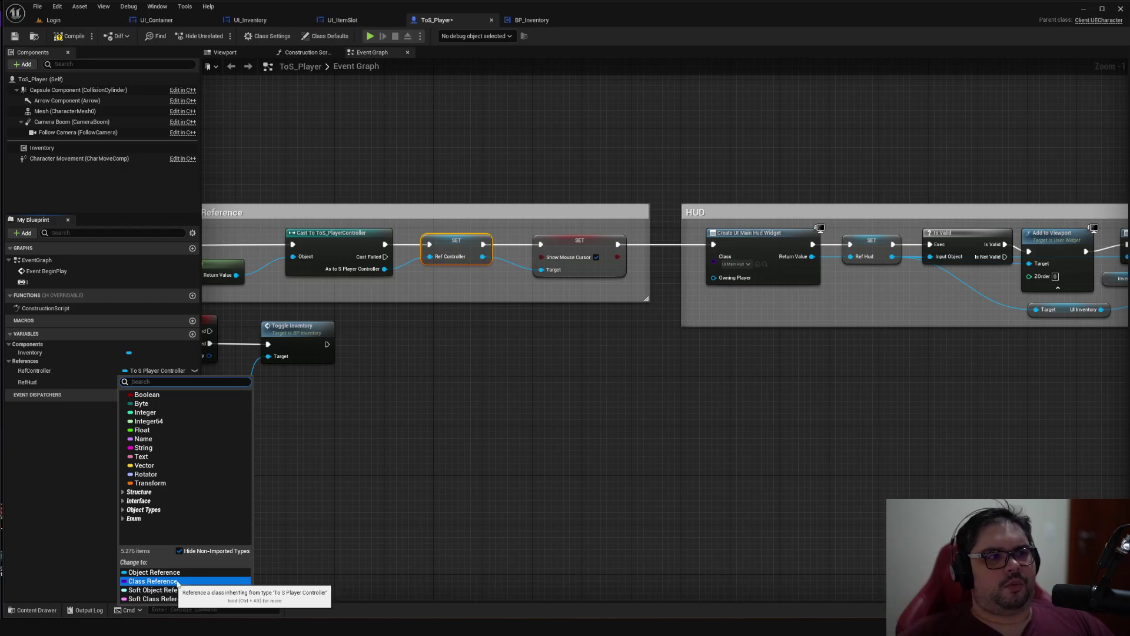
Review the UI_ItemSlot designer and the UI_Inventory graph, ending on UI_Container's Event Graph
left_click(341, 20)
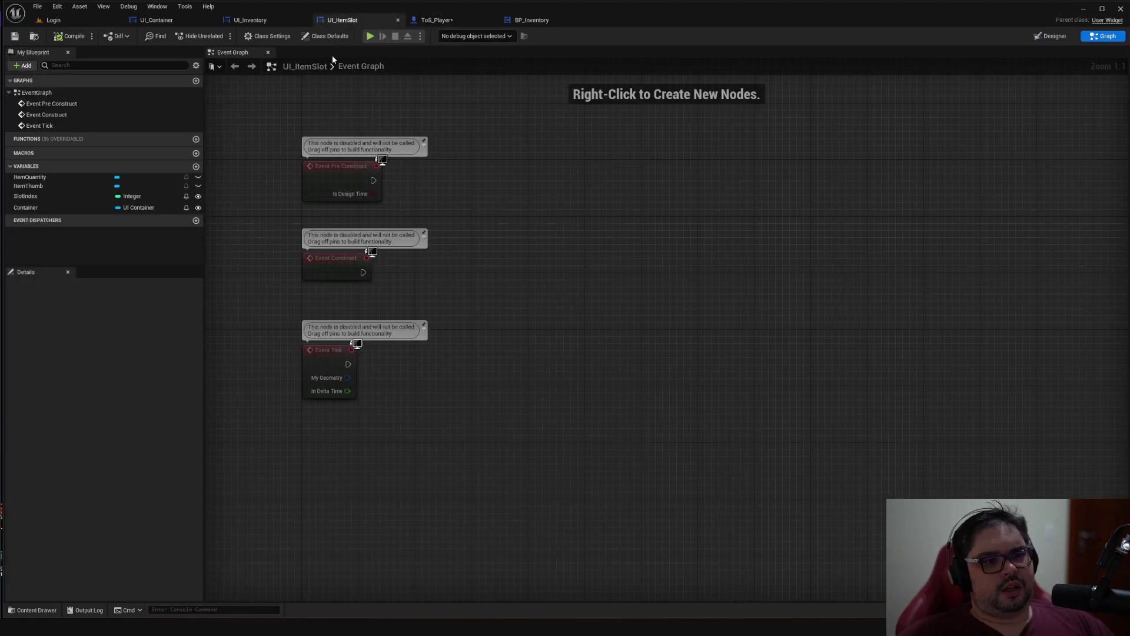
left_click(1037, 37)
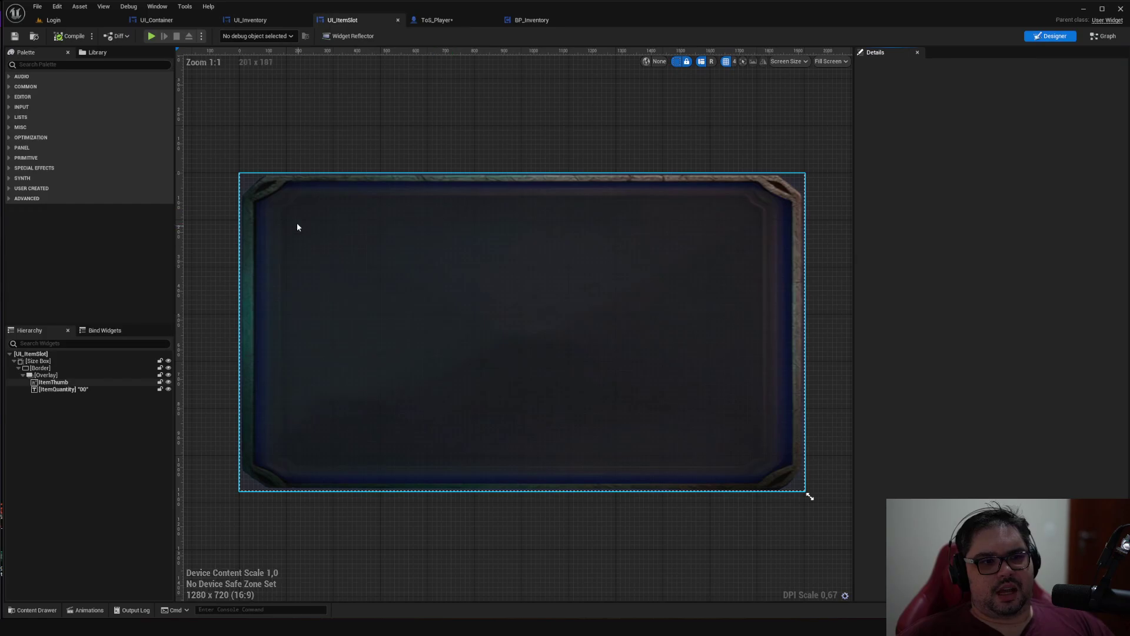
left_click(259, 21)
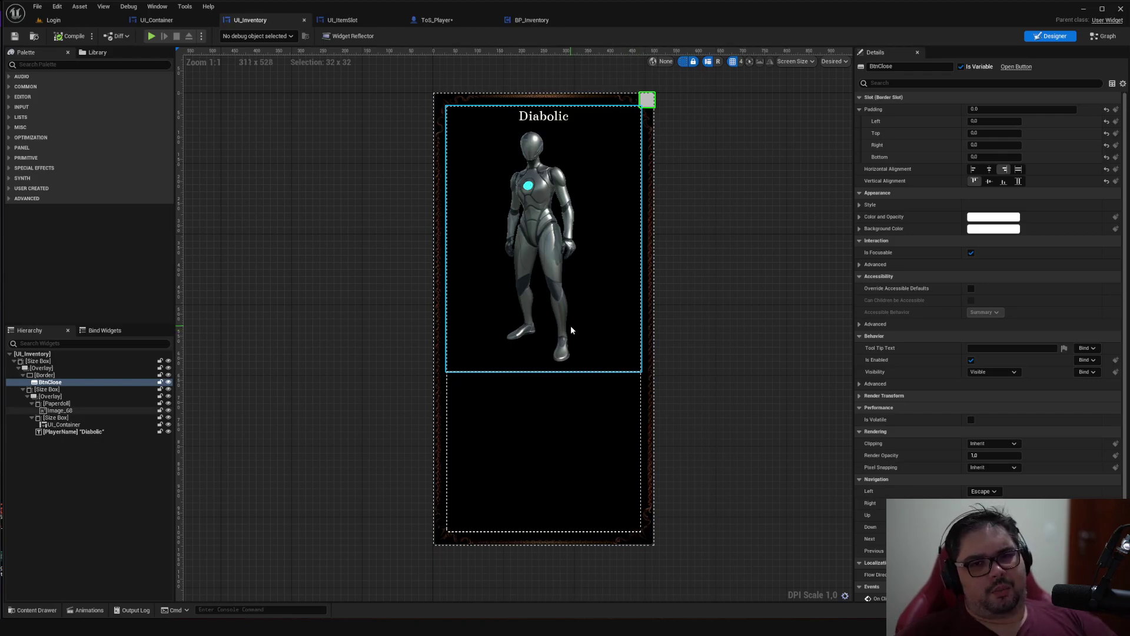
left_click(1104, 36)
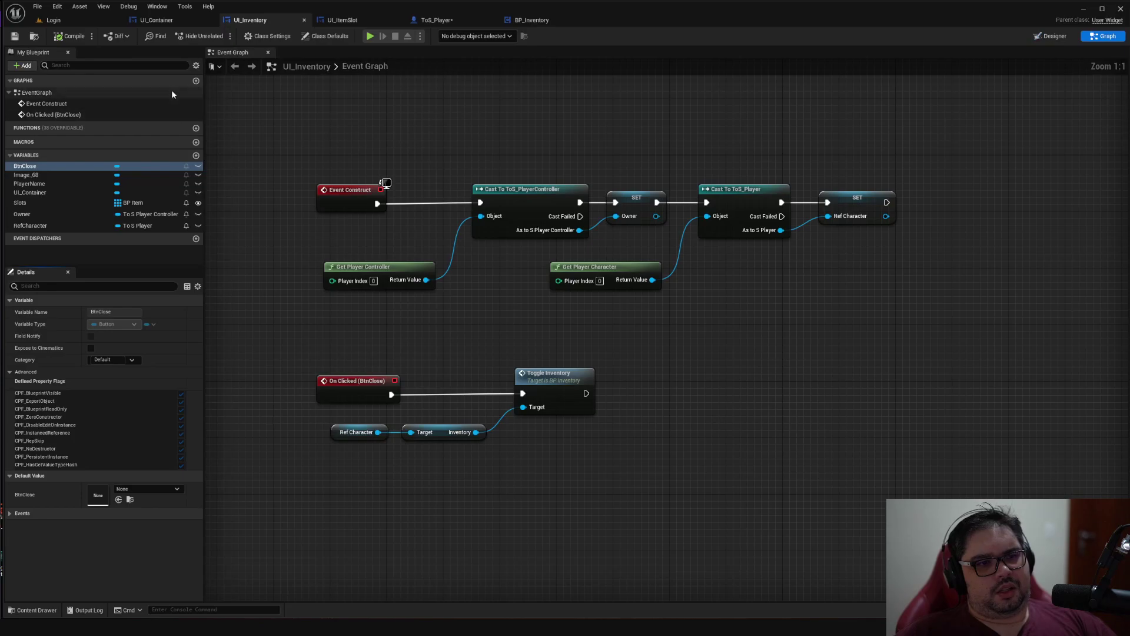
left_click(156, 20)
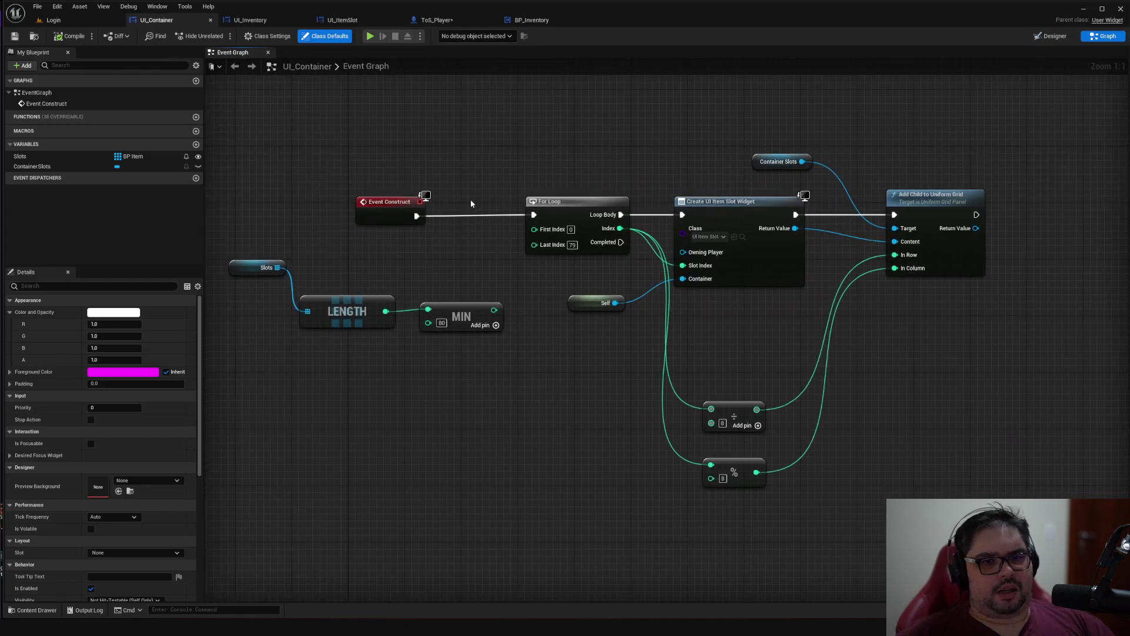
Undo a nudge of Event Construct and move the Slots, LENGTH and MIN nodes down-right
left_click_drag(378, 194, 376, 187)
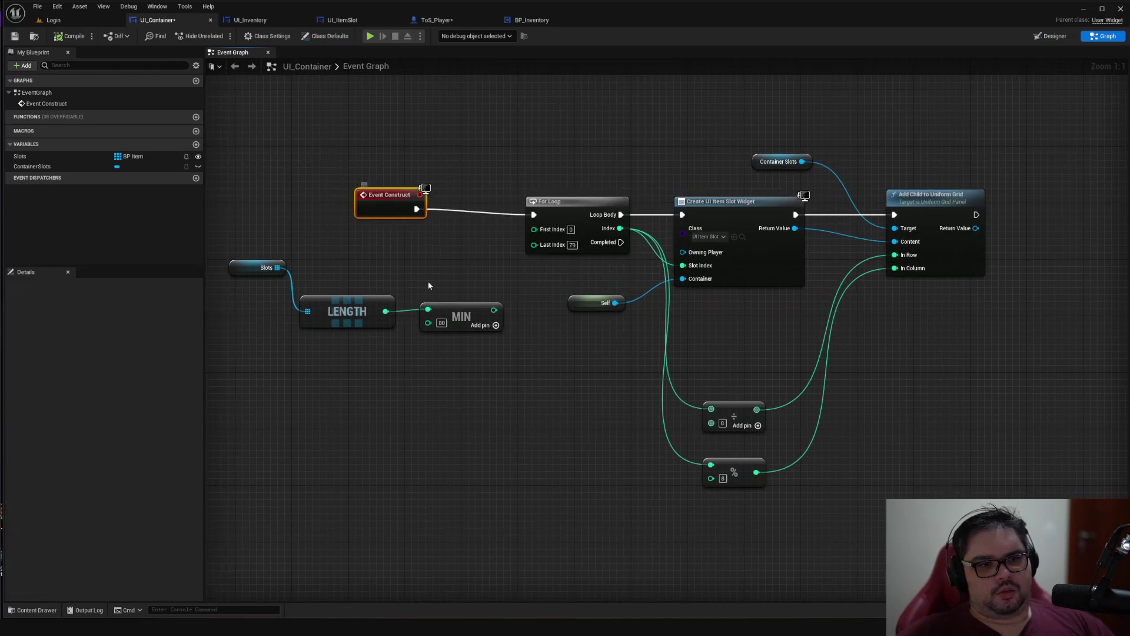
key("ctrl+z")
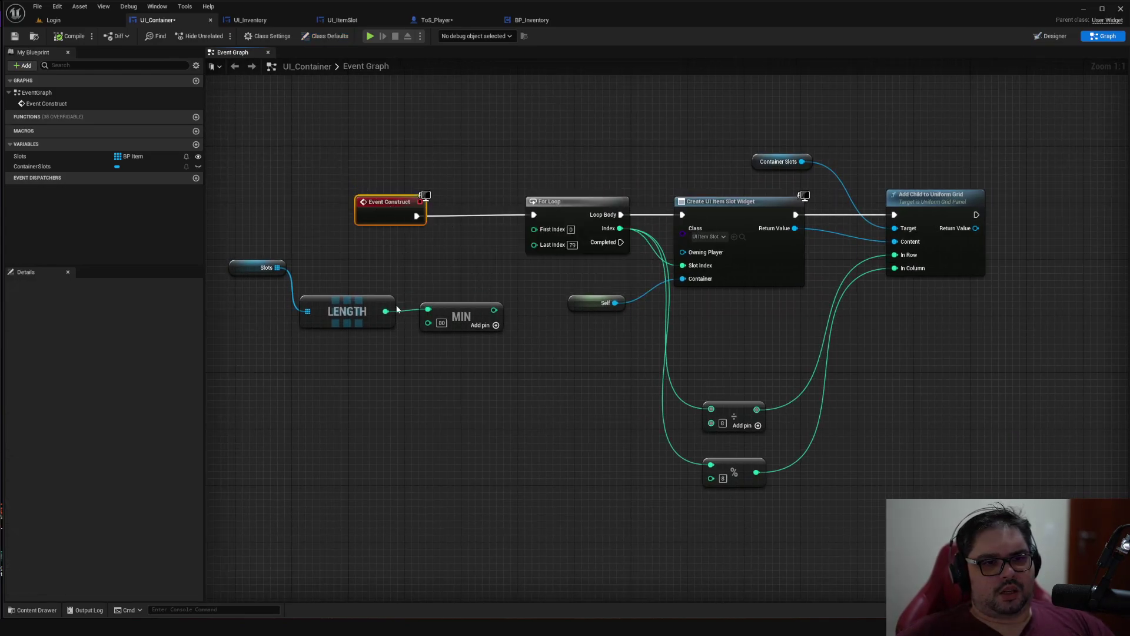
mouse_move(232, 254)
left_mouse_down()
mouse_move(554, 361)
mouse_move(575, 354)
left_mouse_up()
mouse_move(602, 415)
right_mouse_down()
mouse_move(529, 388)
mouse_move(536, 395)
right_mouse_up()
Add a Create Widget node via the 'create' search, then delete the unused Construct NONE node
left_click(675, 185)
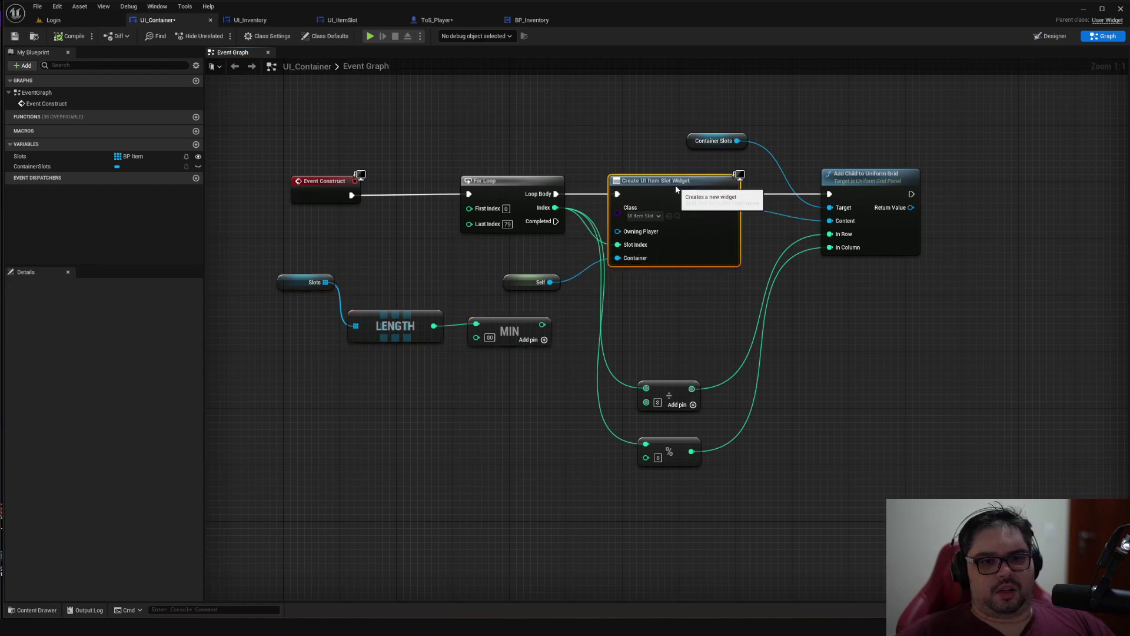
right_click(843, 332)
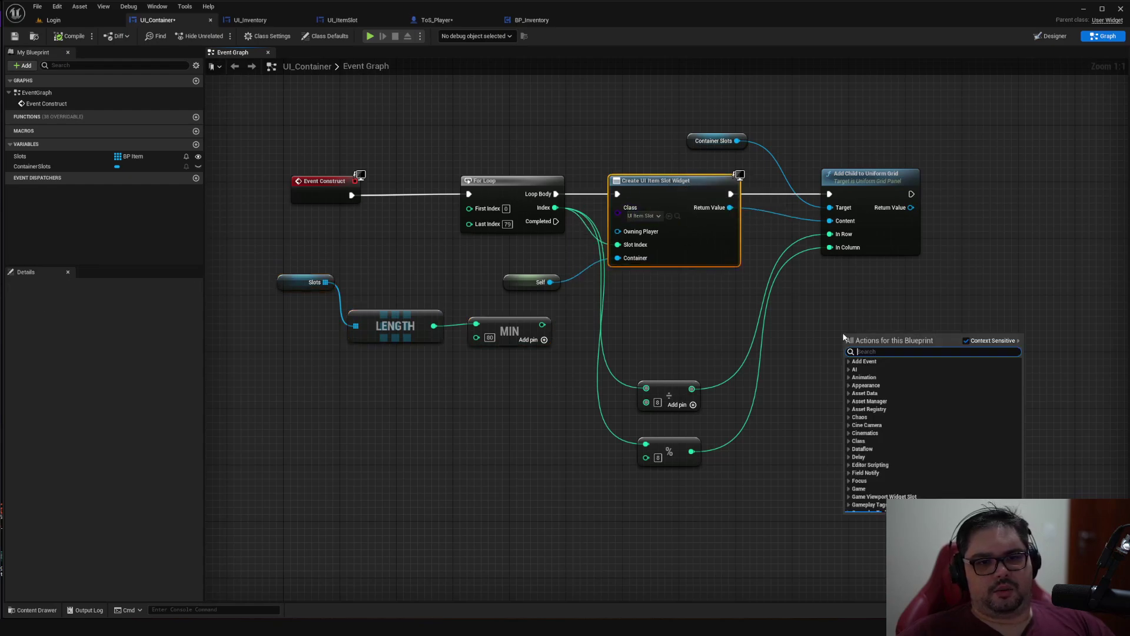
type("create")
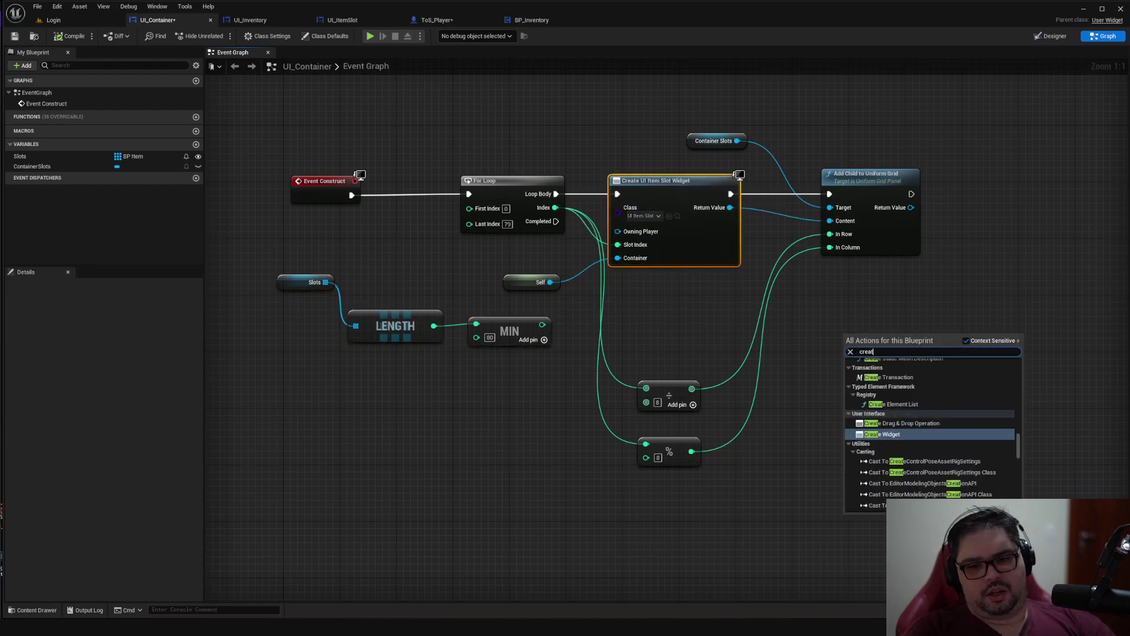
left_click(892, 434)
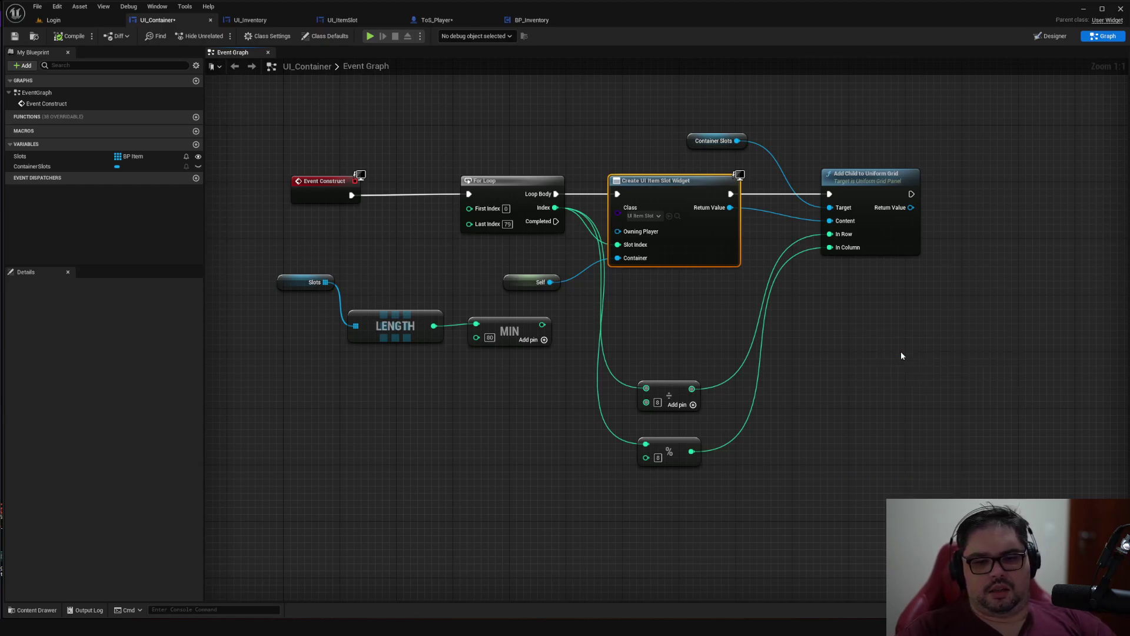
left_click_drag(802, 326, 852, 312)
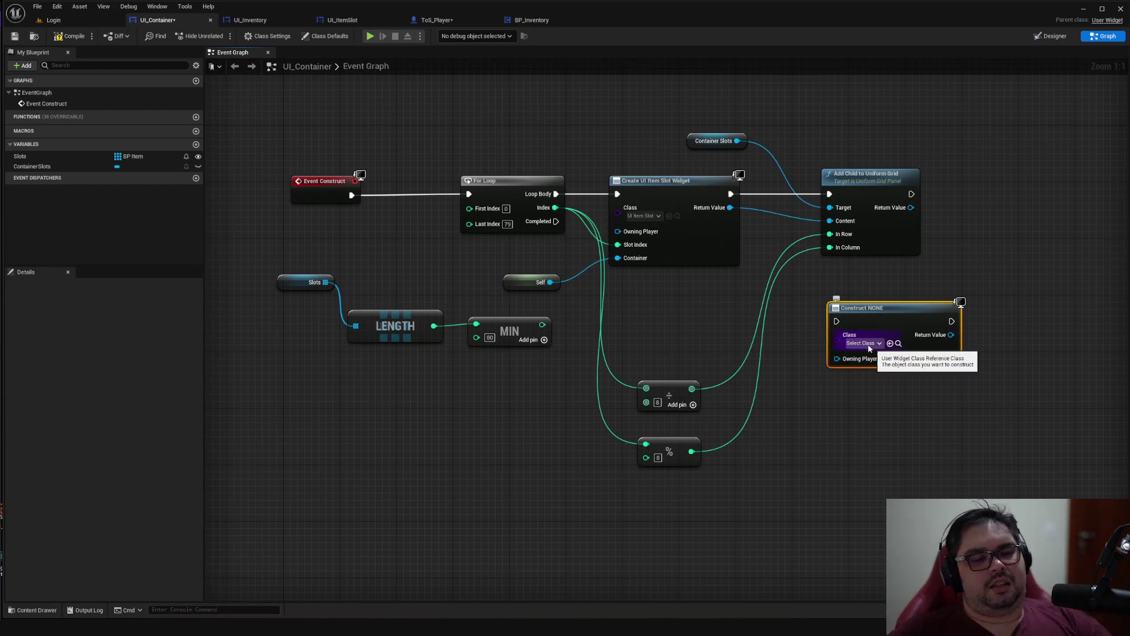
left_click_drag(677, 189, 684, 189)
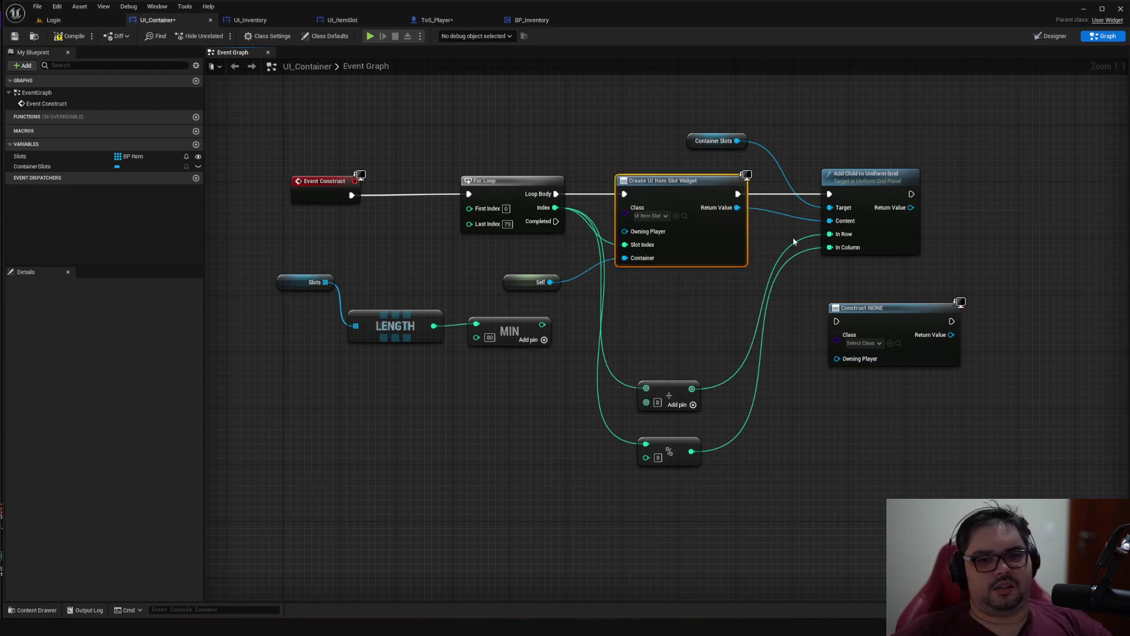
left_click(880, 333)
key("Delete")
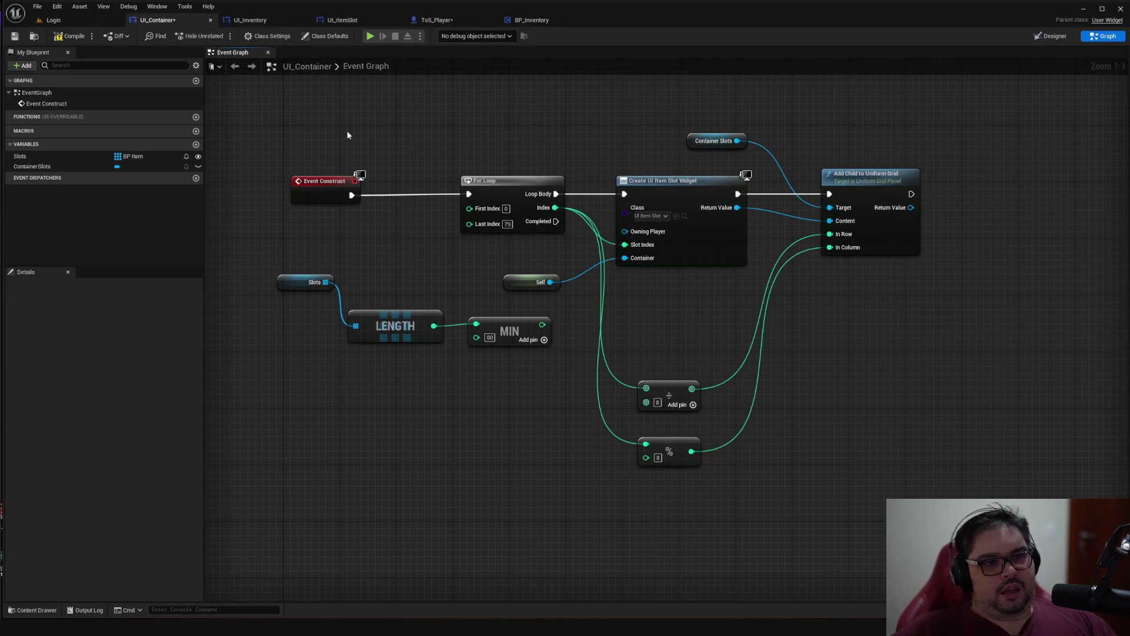
Save UI_Container, move Self beside the Container input, keep UI Item Slot class, and view Designer
key("ctrl+s")
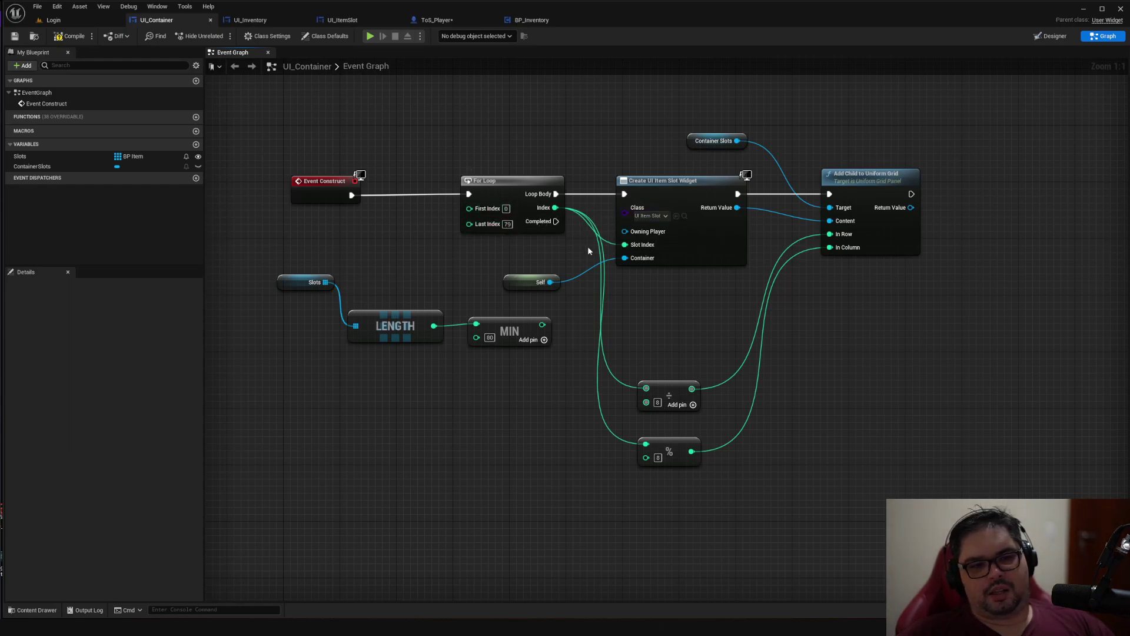
left_click_drag(526, 285, 534, 264)
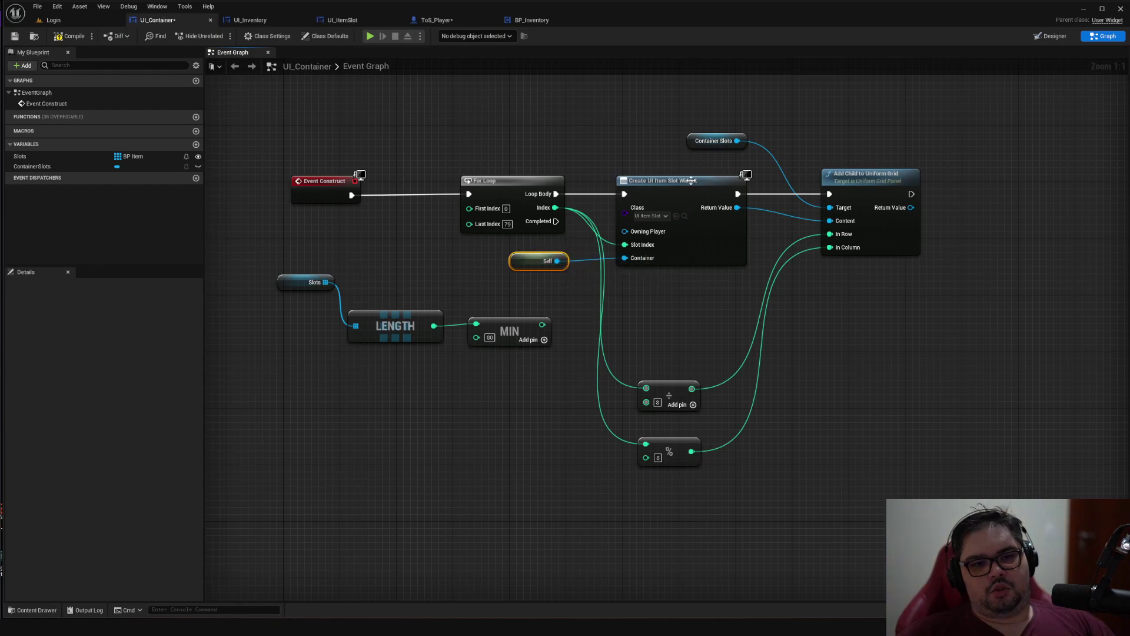
left_click_drag(681, 183, 681, 183)
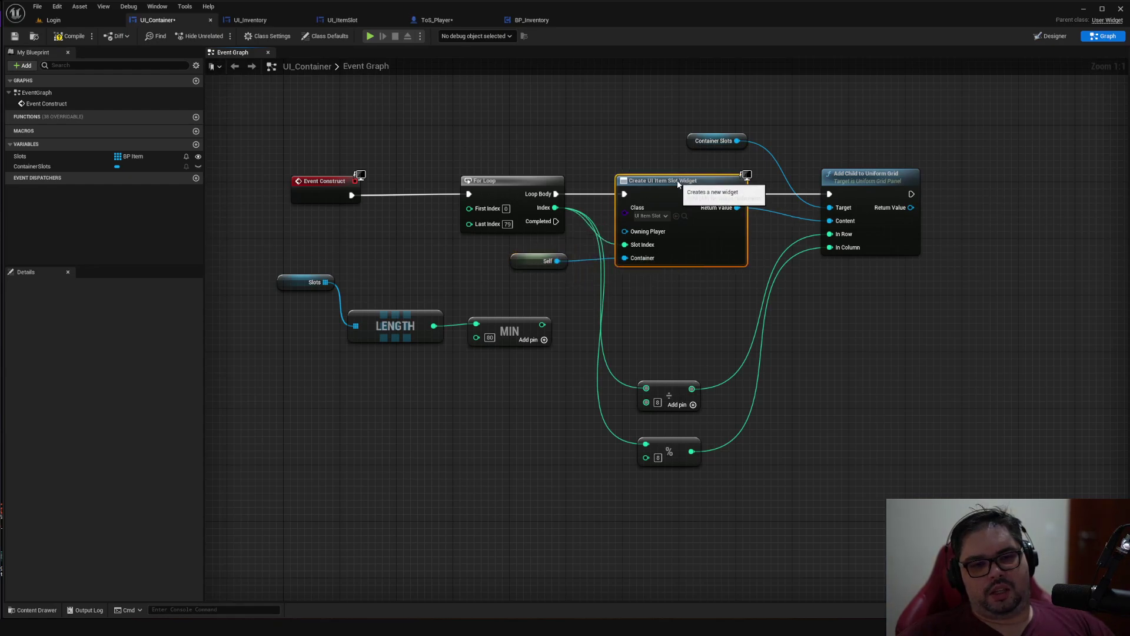
left_click(656, 217)
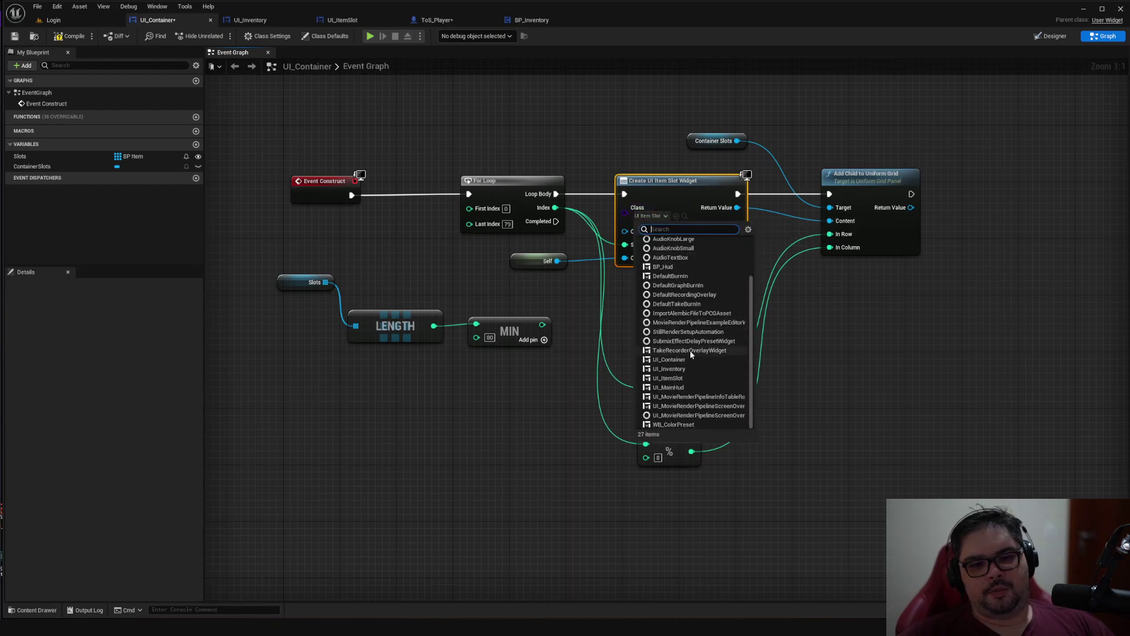
left_click(777, 277)
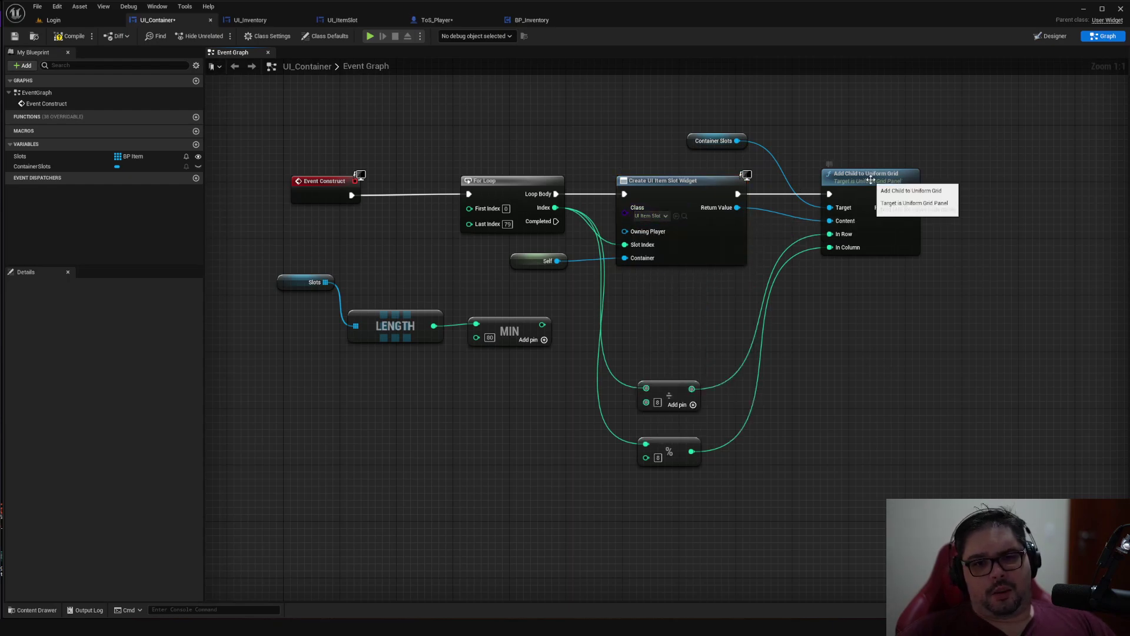
left_click(905, 181)
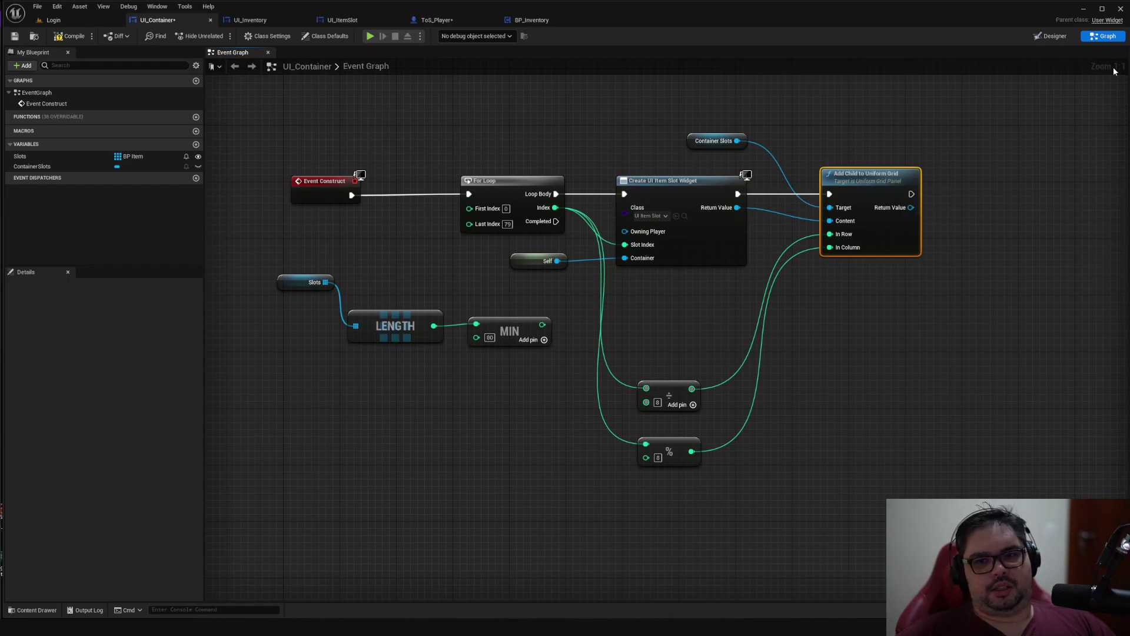
left_click(1056, 37)
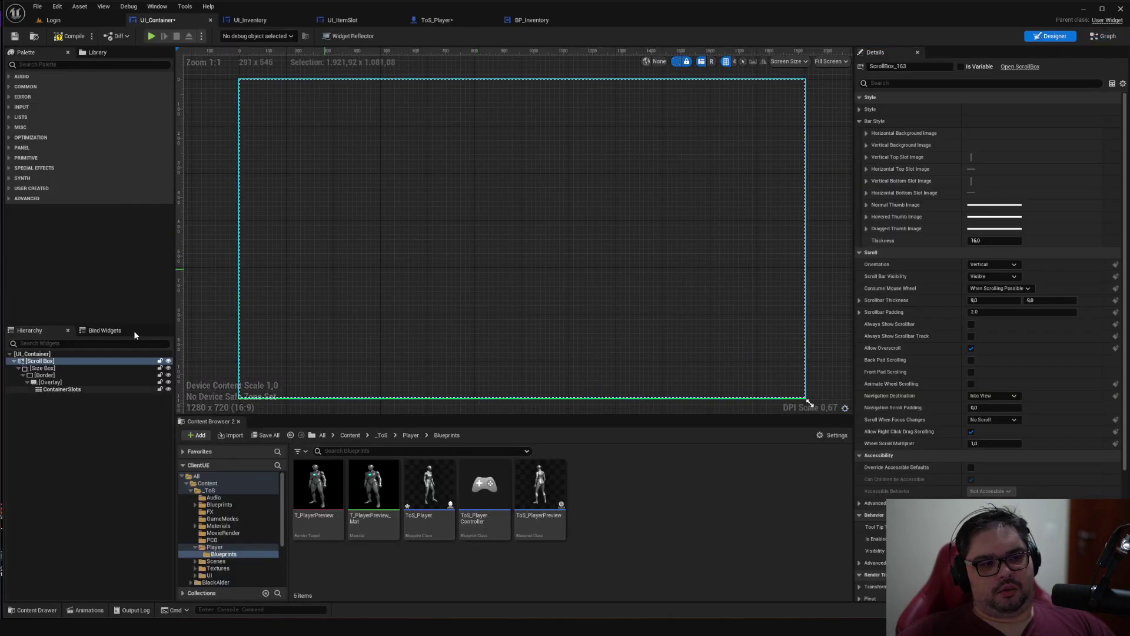
Inspect the ContainerSlots Uniform Grid Panel's properties, then go back to the Event Graph
left_click(59, 389)
type("grid")
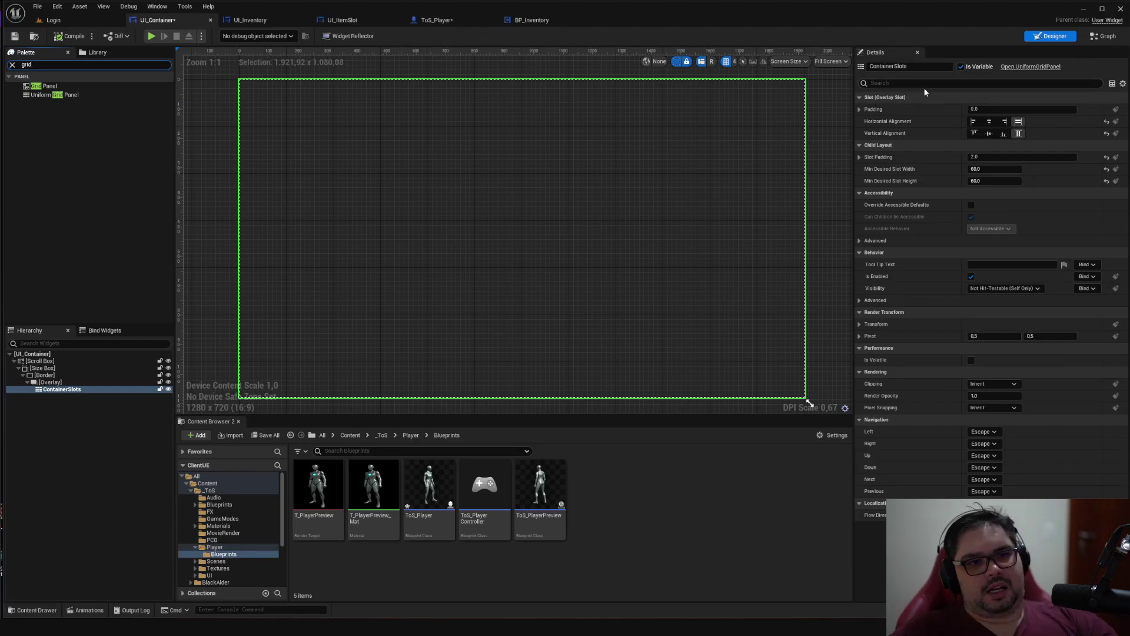
left_click(1105, 36)
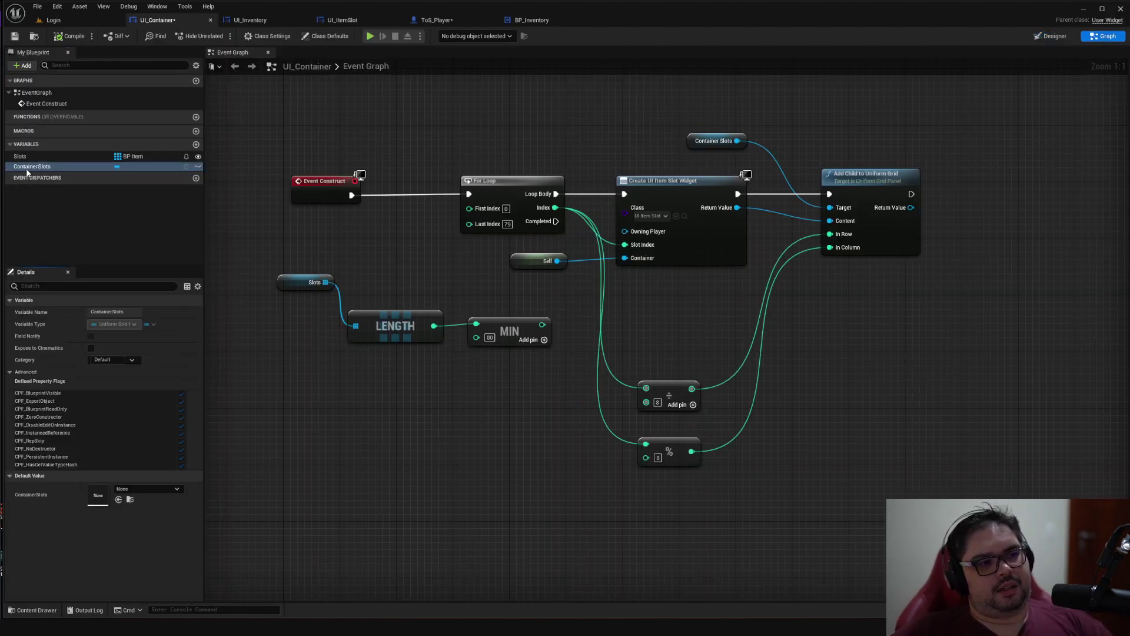
Try adding a ContainerSlots reference and detaching its Target wire, cancelling both changes
left_click_drag(29, 170, 439, 105)
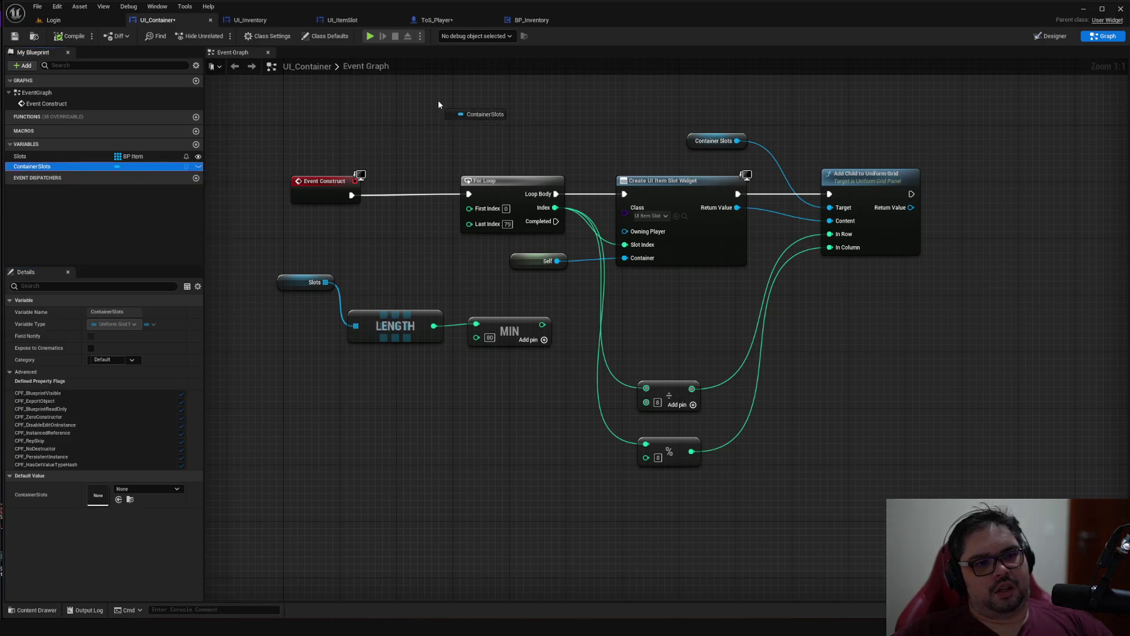
left_click(627, 128)
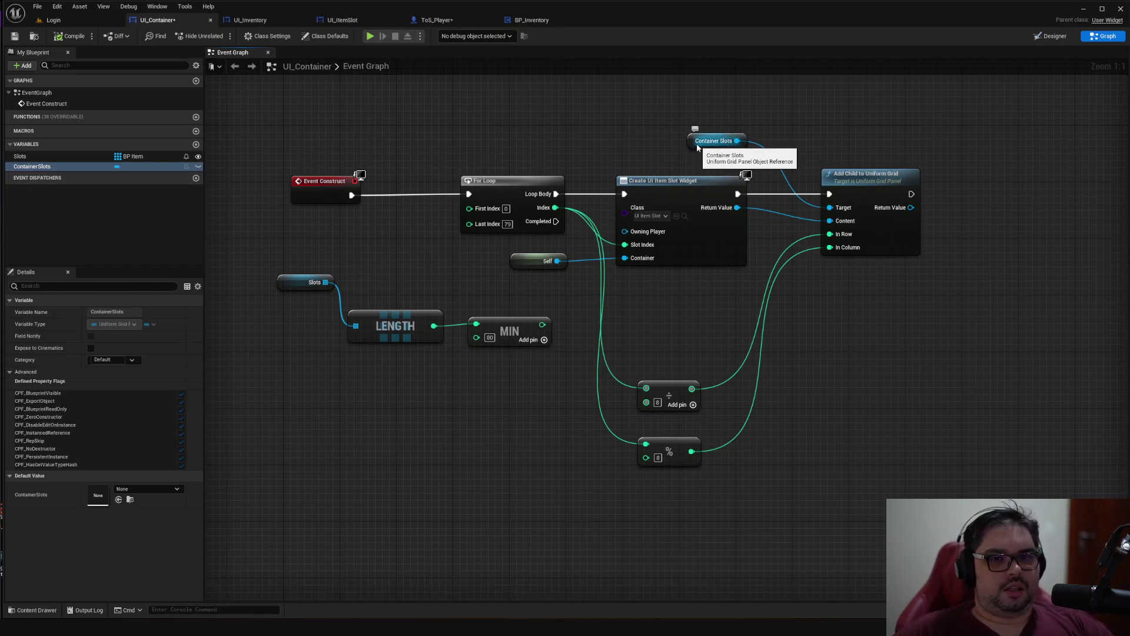
left_click_drag(737, 141, 923, 118, "ctrl")
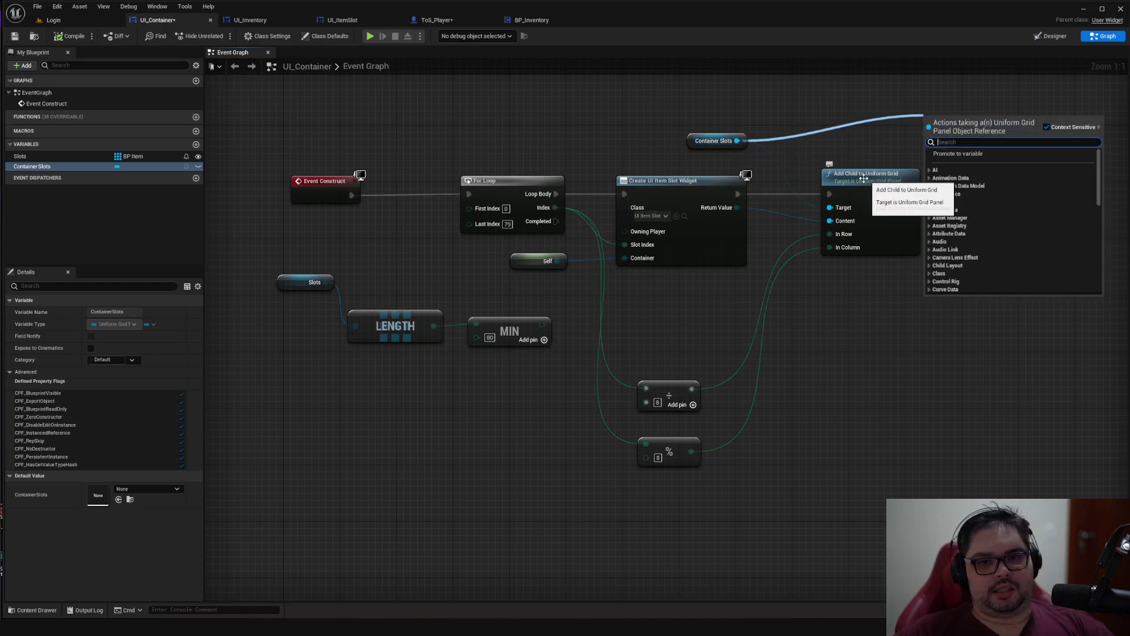
left_click(869, 150)
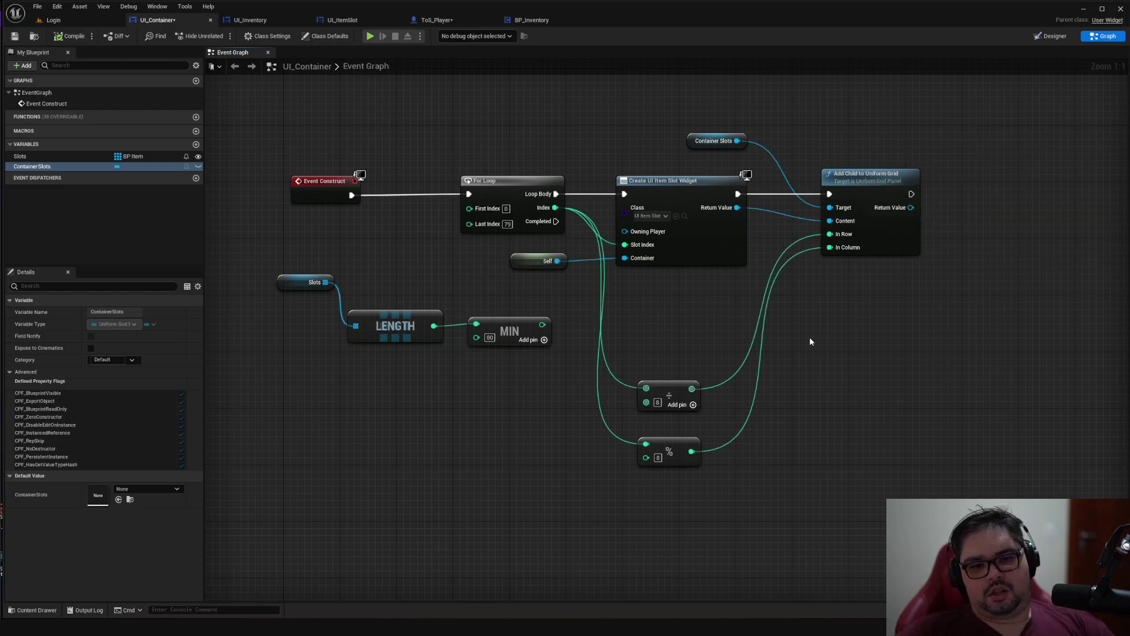
Move the divide node up near the loop with the modulo node just below it
left_click_drag(666, 396, 686, 317)
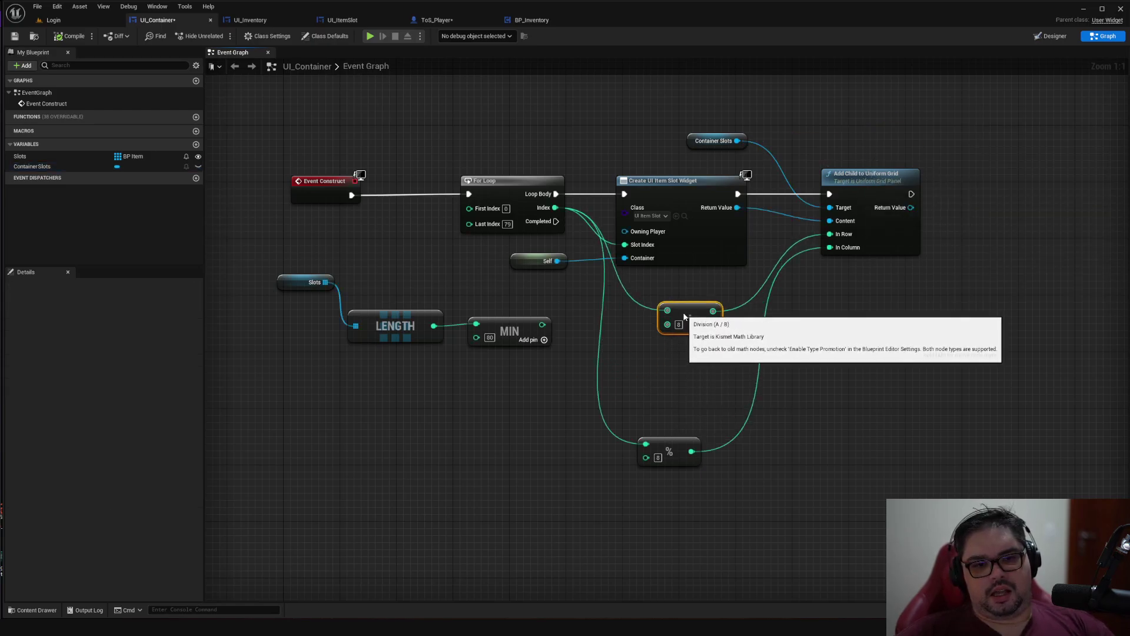
left_click_drag(660, 452, 682, 360)
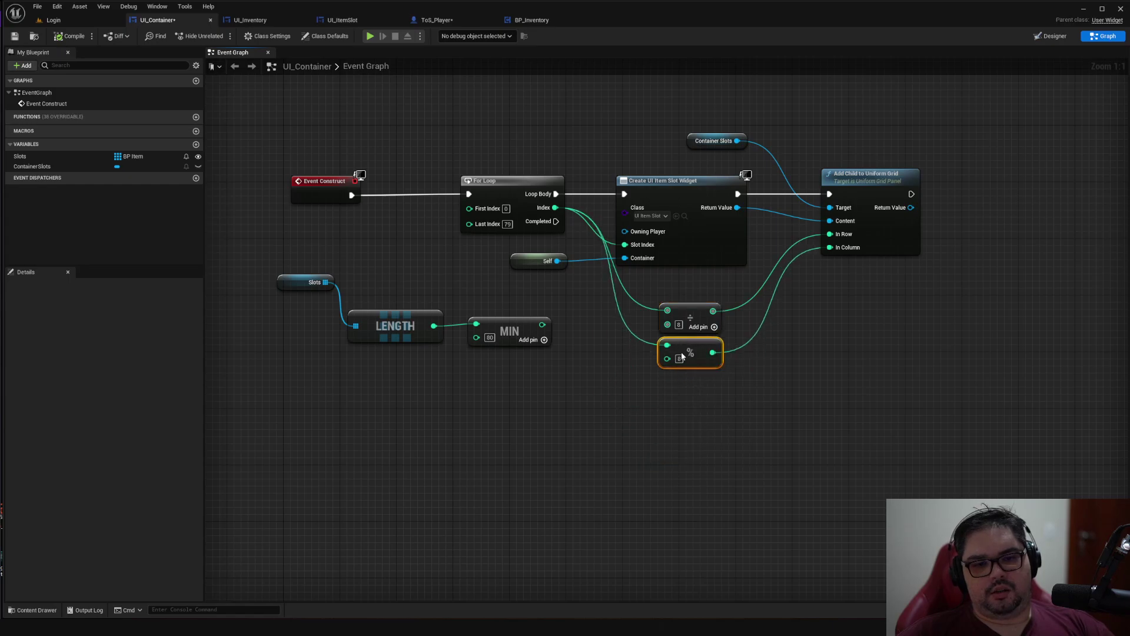
left_click(860, 372)
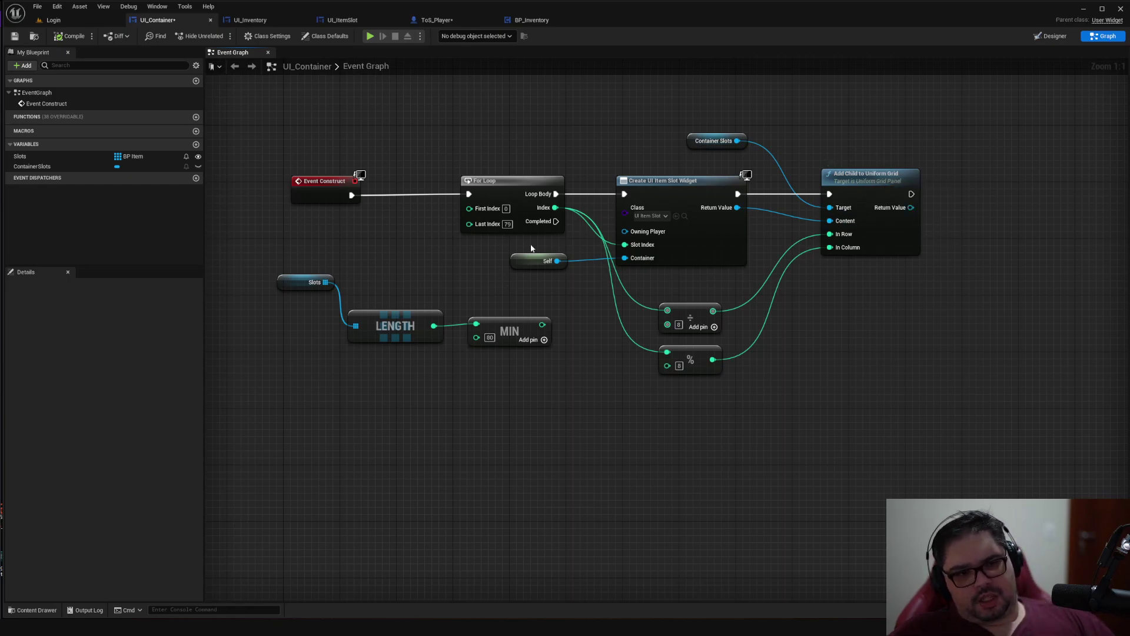
Play the Login level, scroll the inventory grid, walk forward, close the panel, and stop
left_click(82, 22)
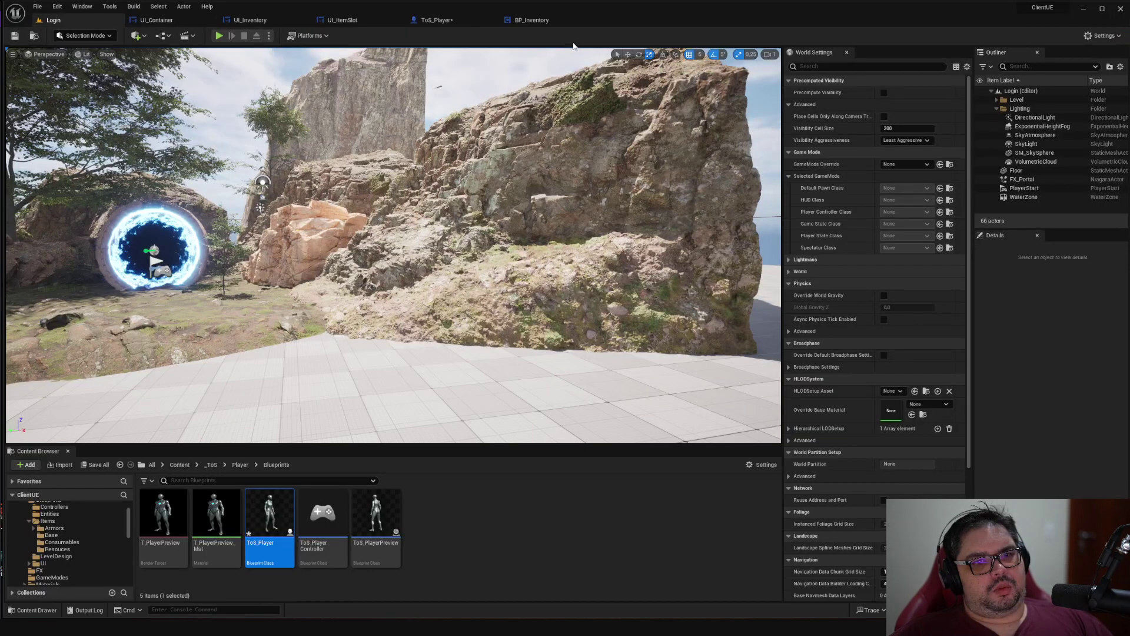
key("alt+p")
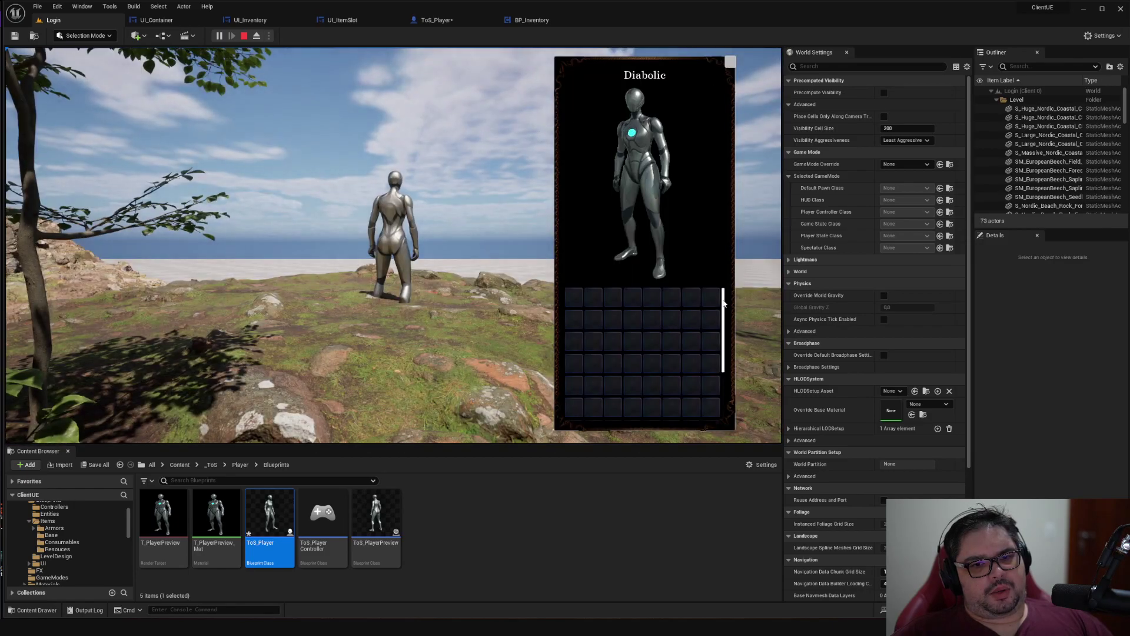
left_click_drag(723, 348, 724, 396)
scroll(724, 395, "up", 3)
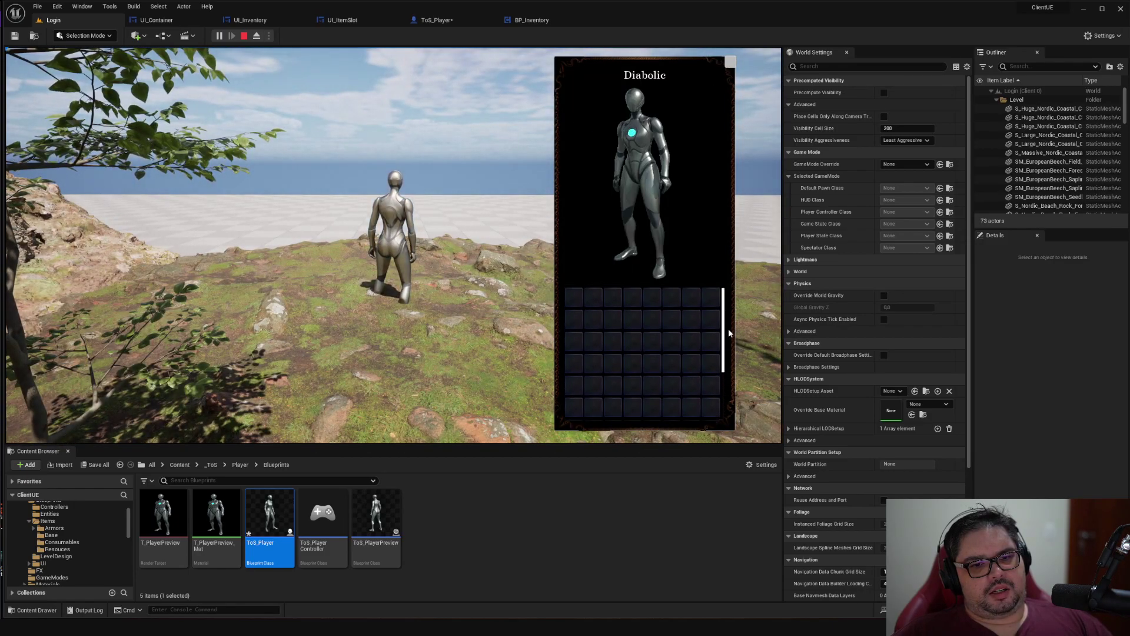
scroll(724, 396, "down", 3)
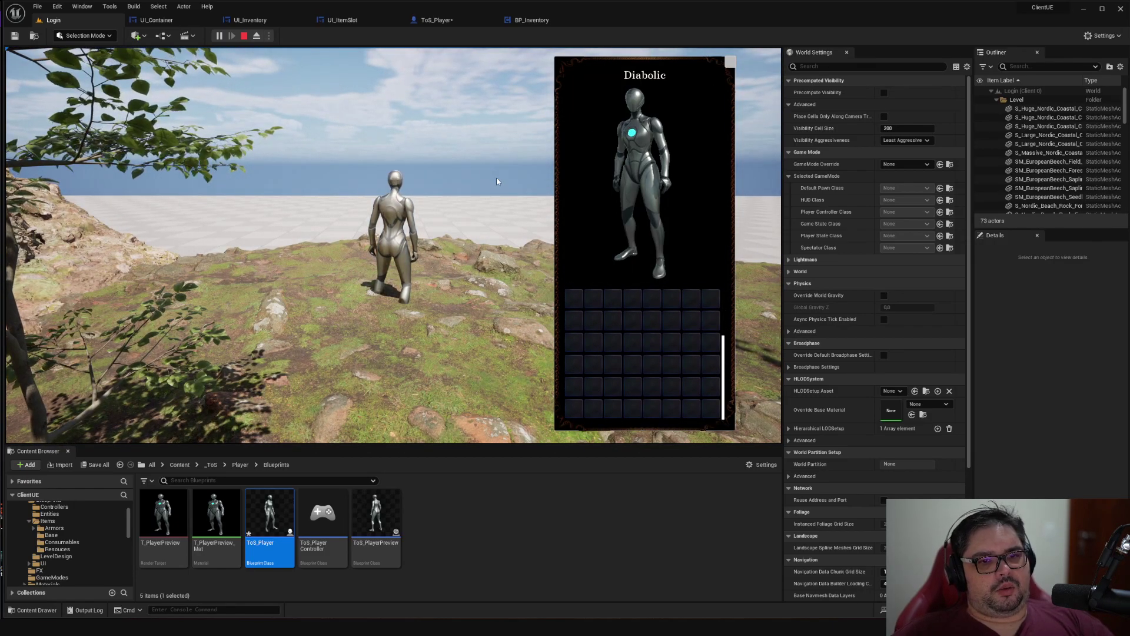
key("w")
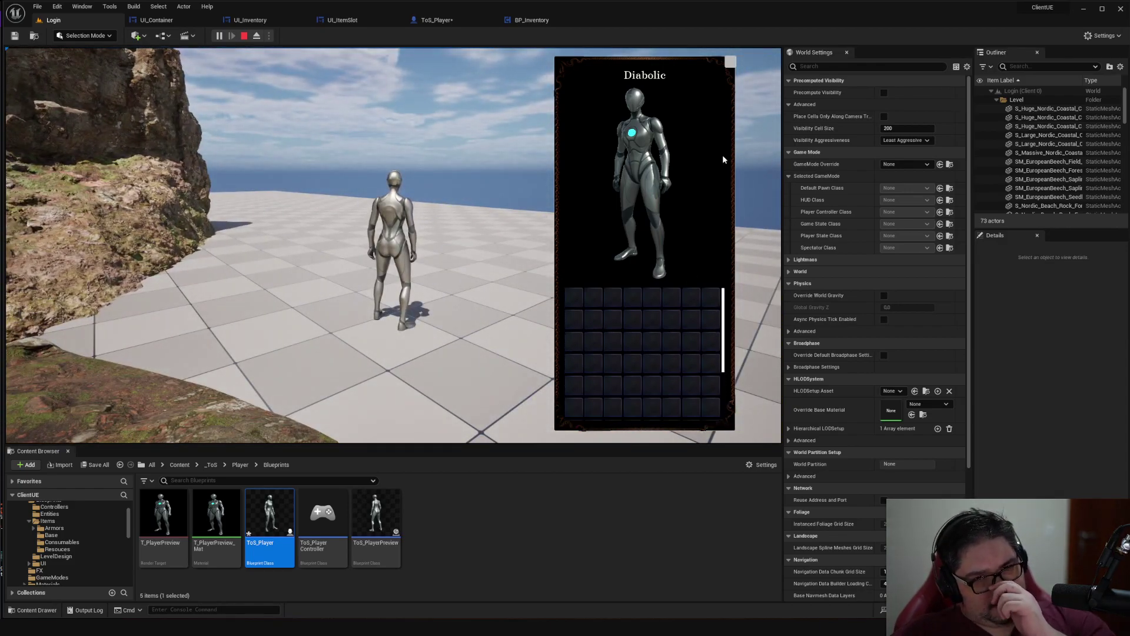
left_click(730, 62)
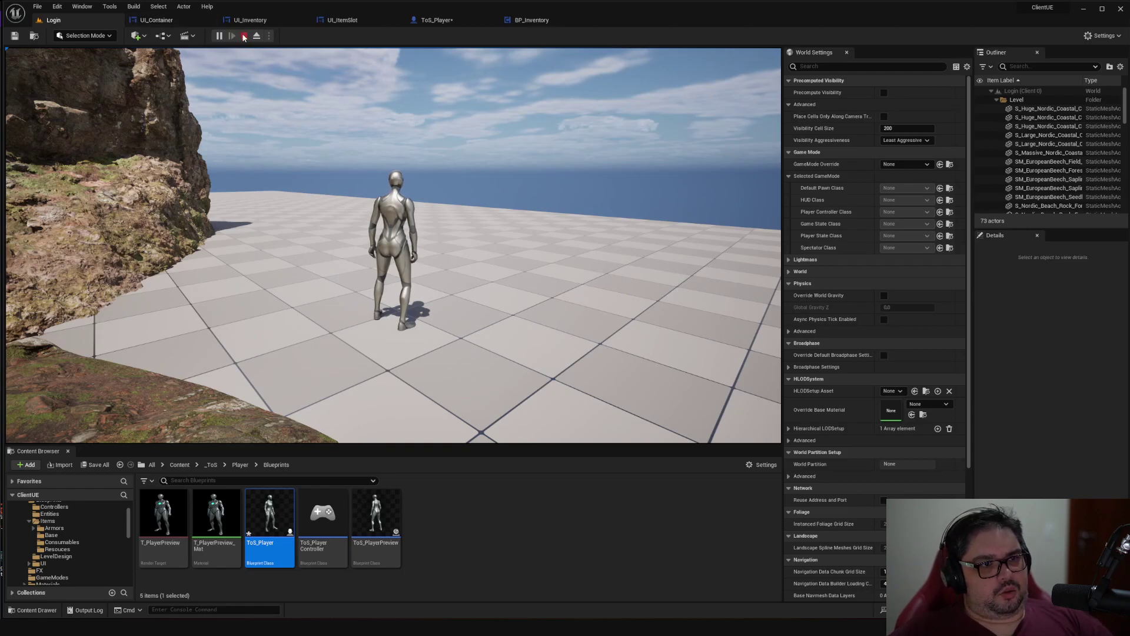
left_click(244, 36)
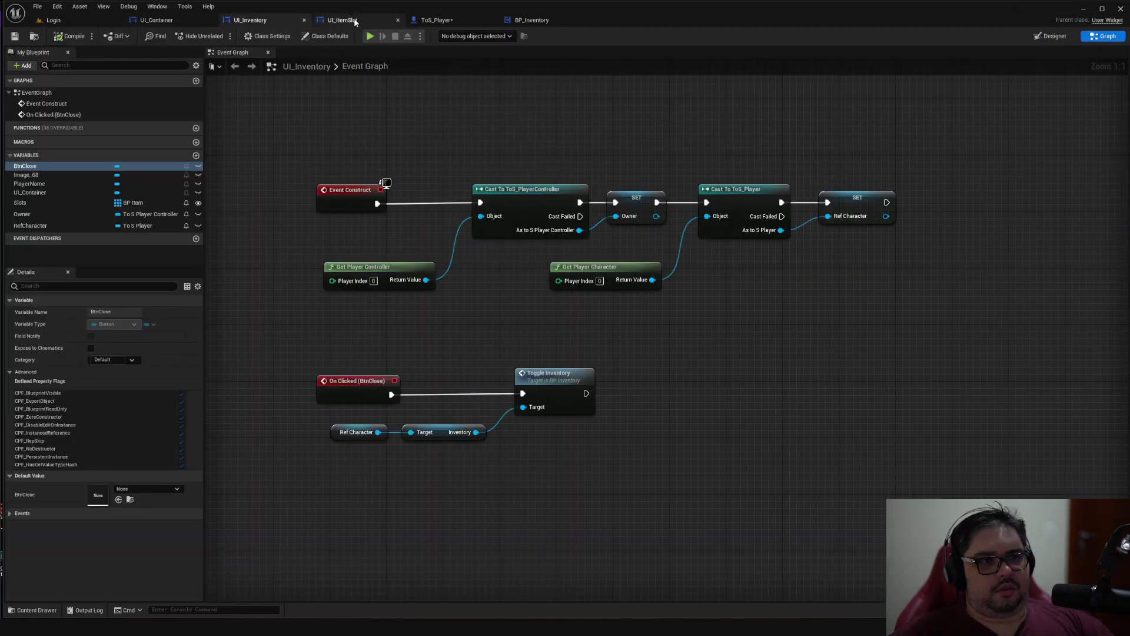
Shift UI_Container's For Loop, Self and Create UI Item Slot Widget nodes to the left
left_click(157, 20)
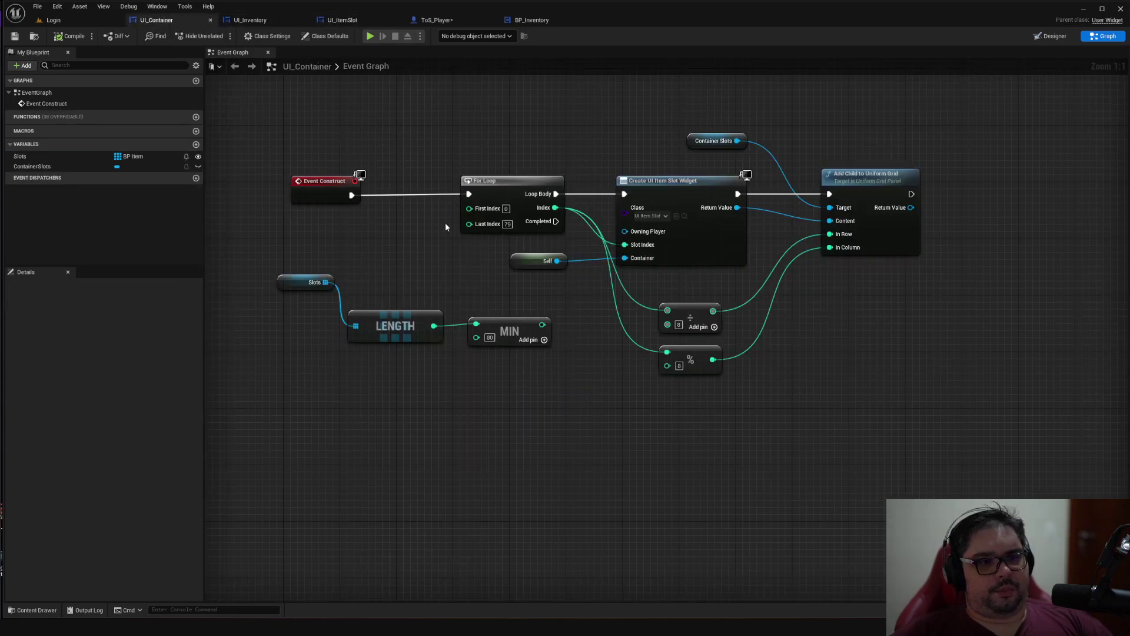
left_click_drag(496, 181, 440, 181)
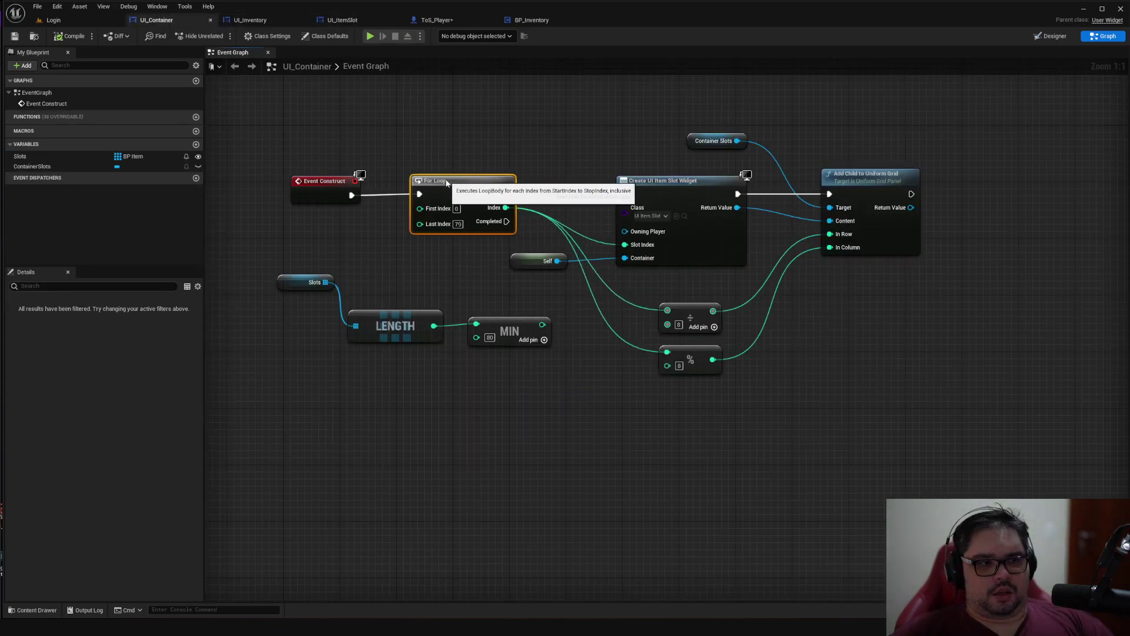
left_click_drag(525, 258, 463, 257)
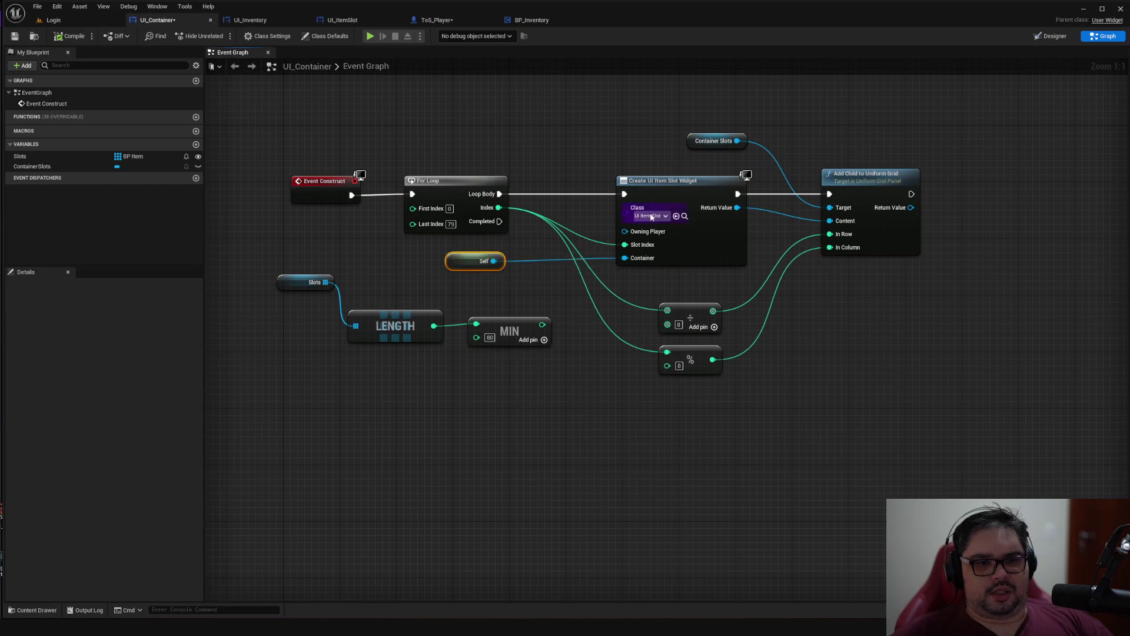
mouse_move(658, 186)
left_mouse_down()
mouse_move(622, 186)
mouse_move(643, 188)
left_mouse_up()
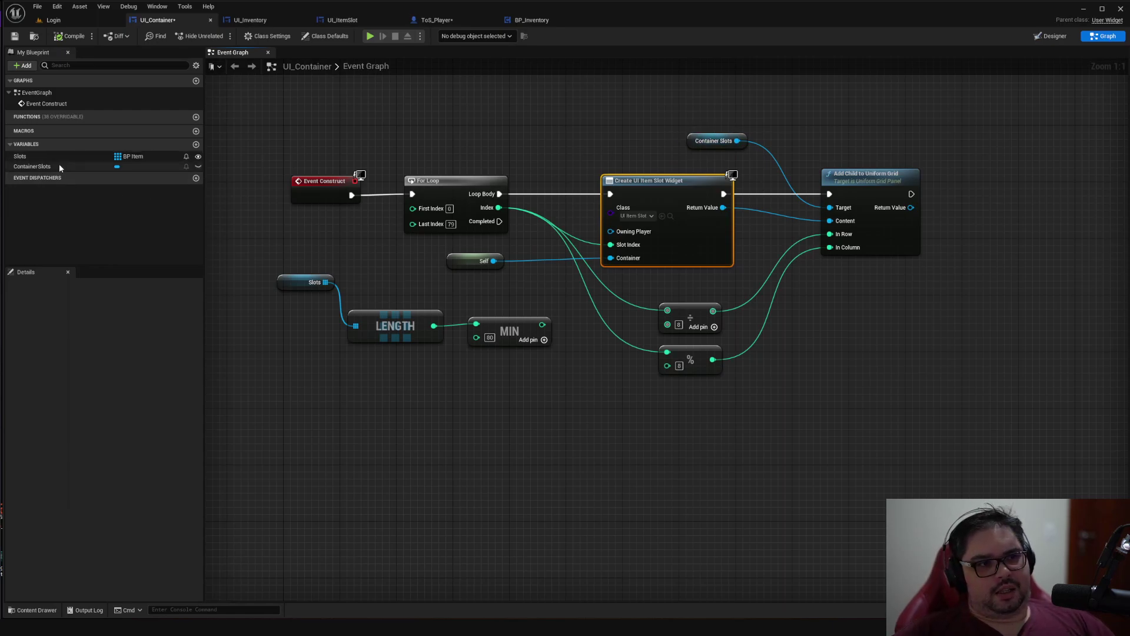
left_click(1051, 36)
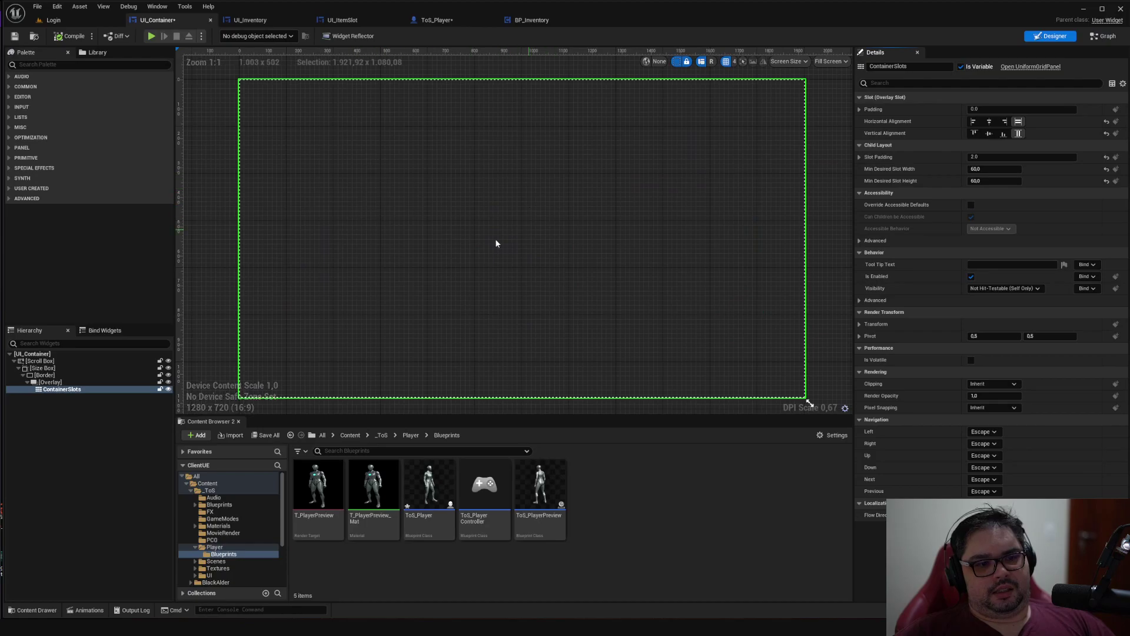
left_click(1103, 36)
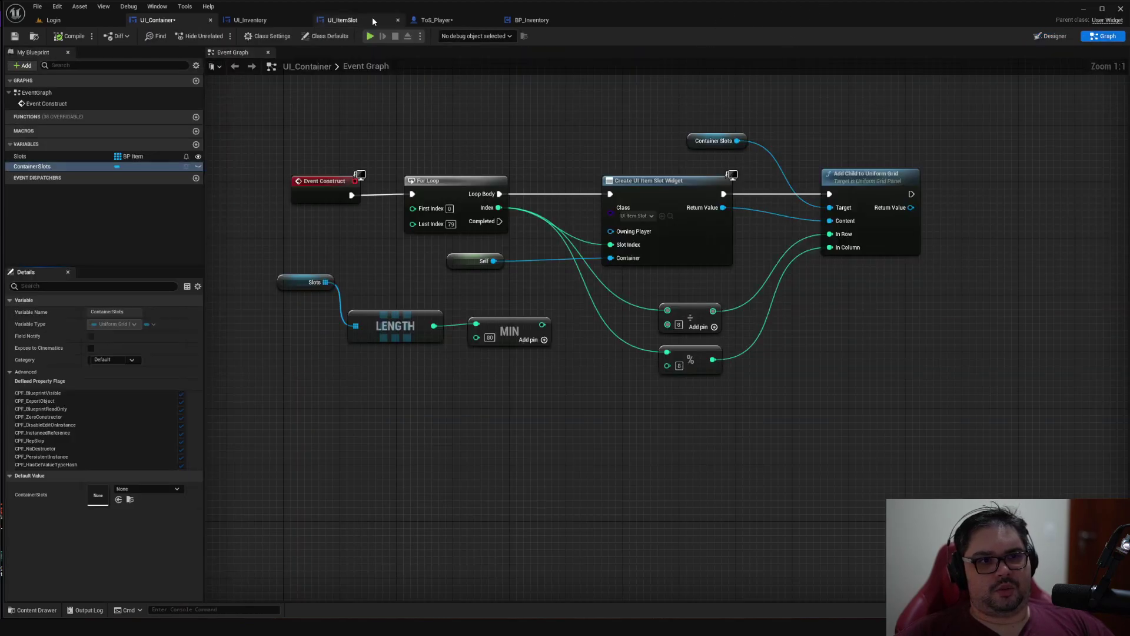
In ToS_Player, move the I, Toggle Inventory and Inventory nodes left below BeginPlay, then return to Login
left_click(424, 20)
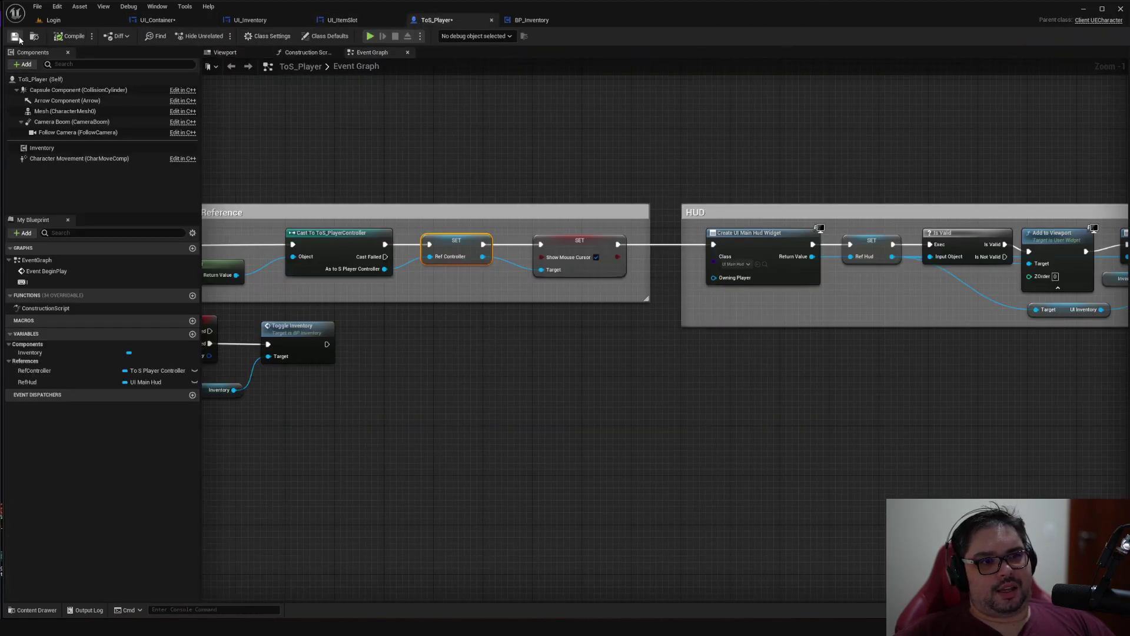
right_click_drag(495, 192, 734, 144)
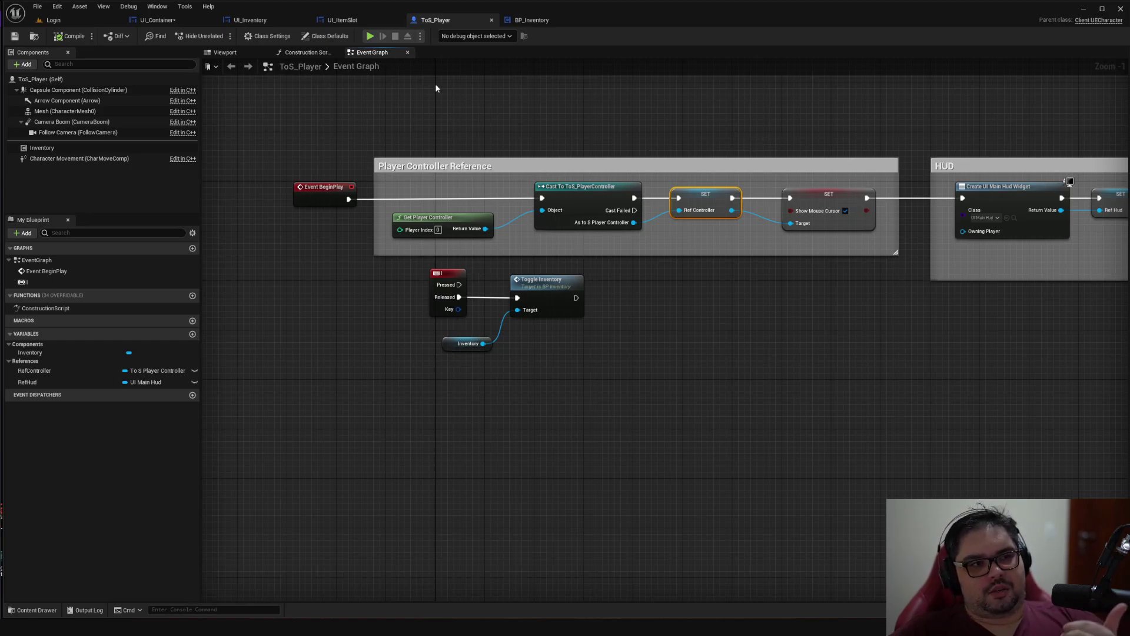
left_click_drag(409, 261, 634, 361)
left_click_drag(545, 302, 415, 315)
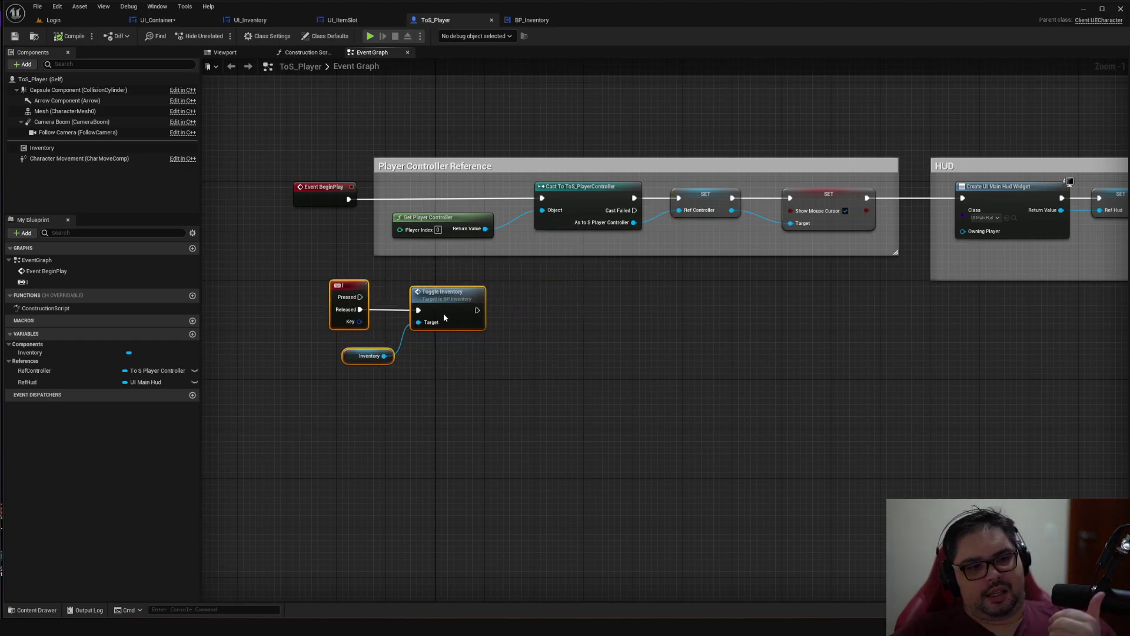
right_click_drag(538, 329, 711, 292)
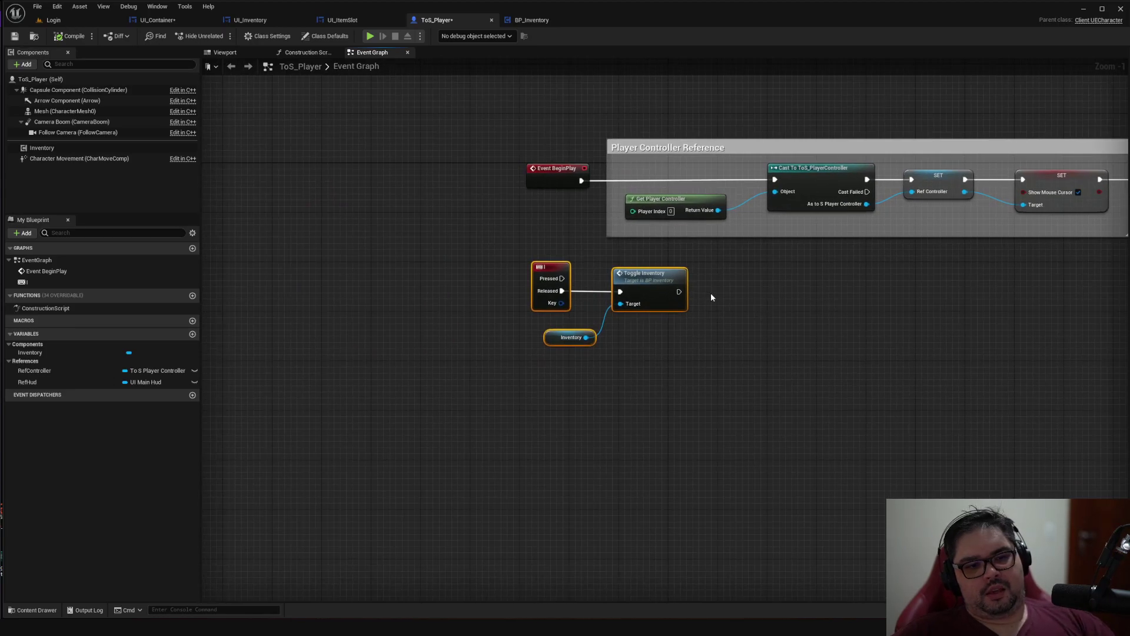
scroll(711, 292, "up", 1)
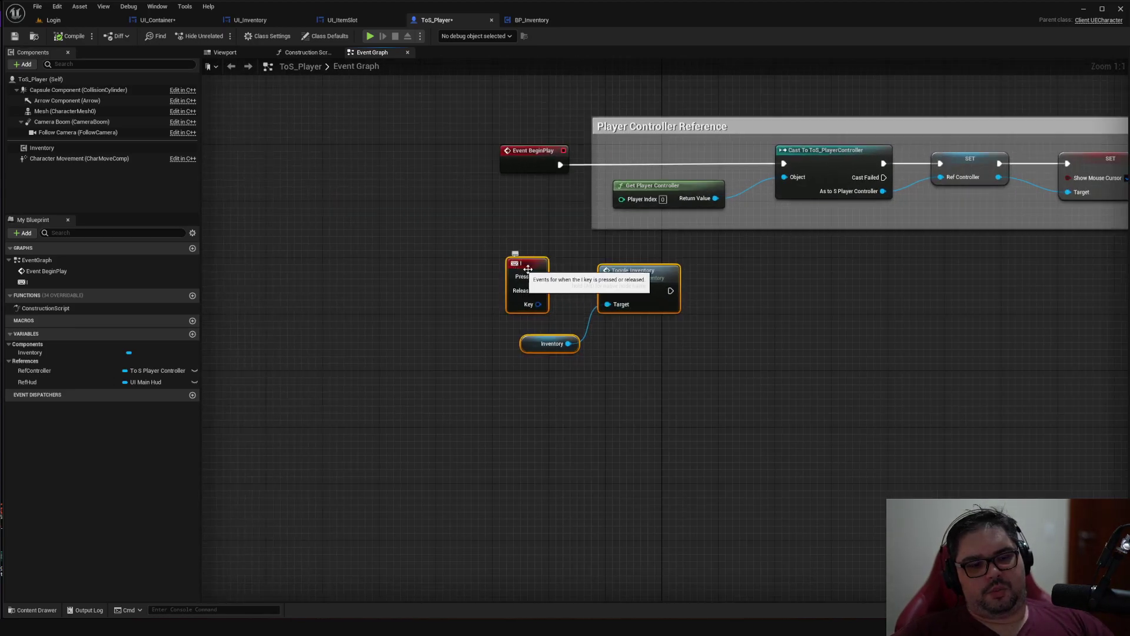
left_click(92, 23)
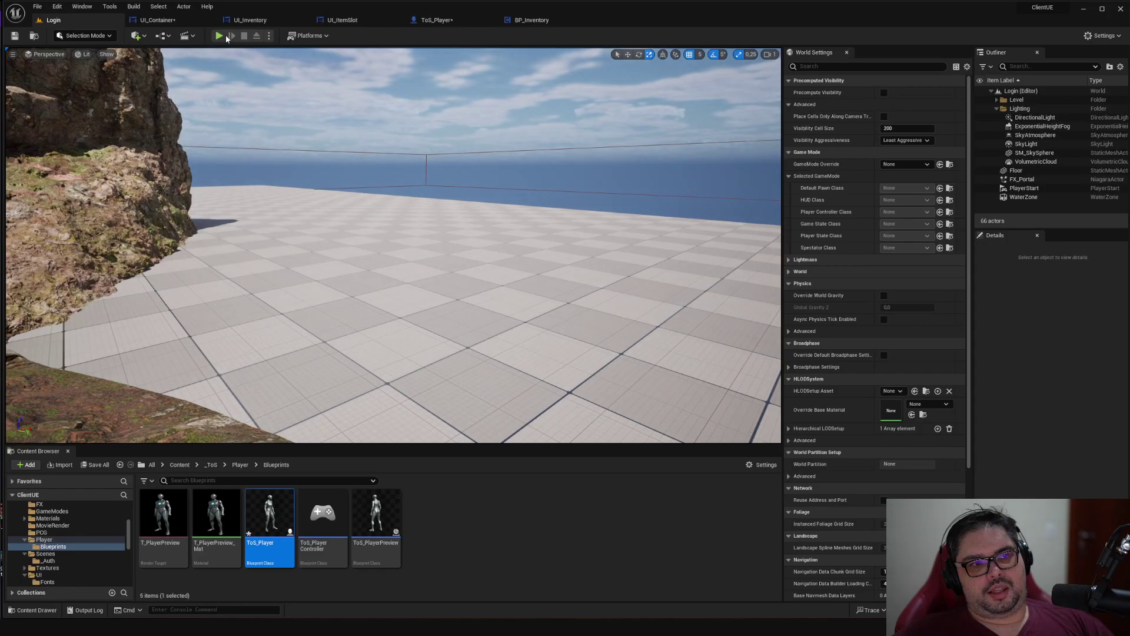
Play the level, press I three times to open, close and reopen the inventory, then stop
left_click(219, 35)
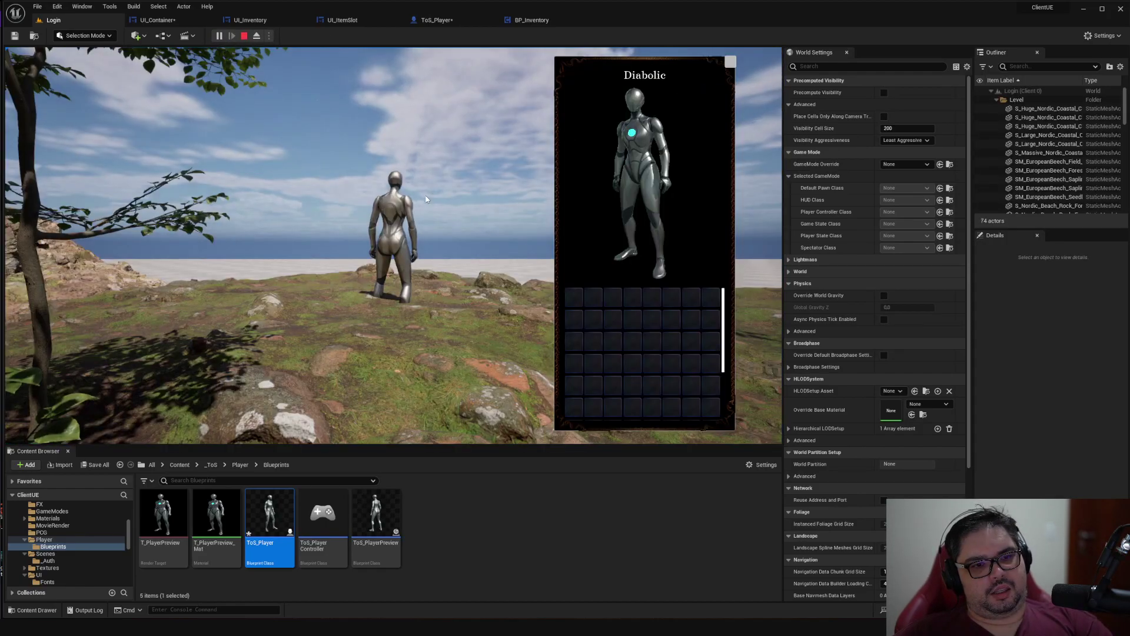
key("i")
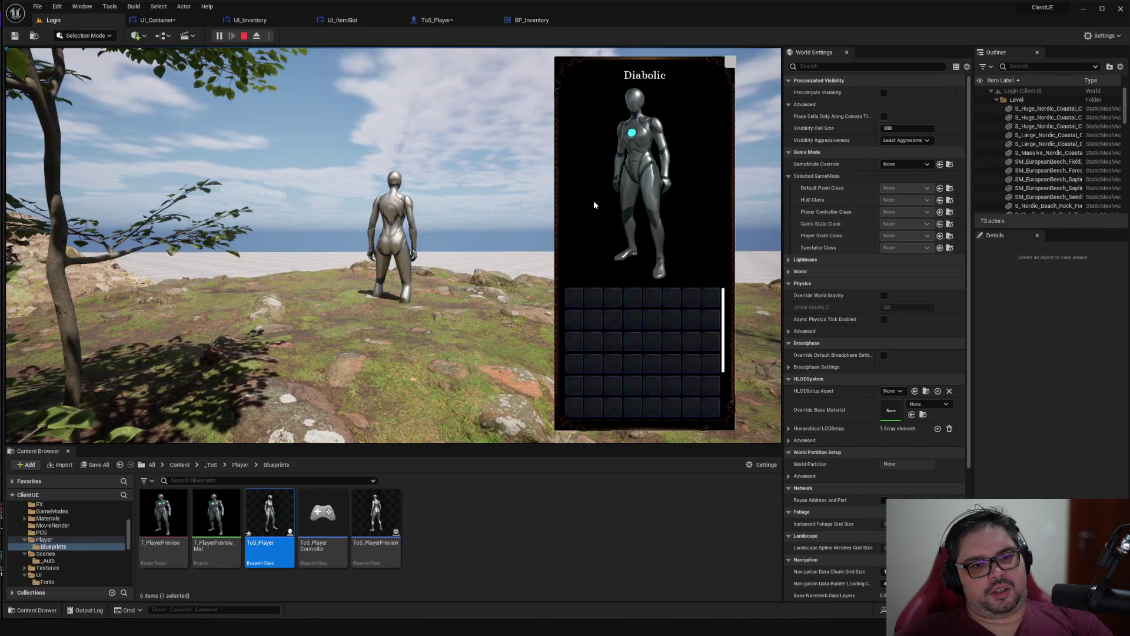
key("i")
key("i")
key("i")
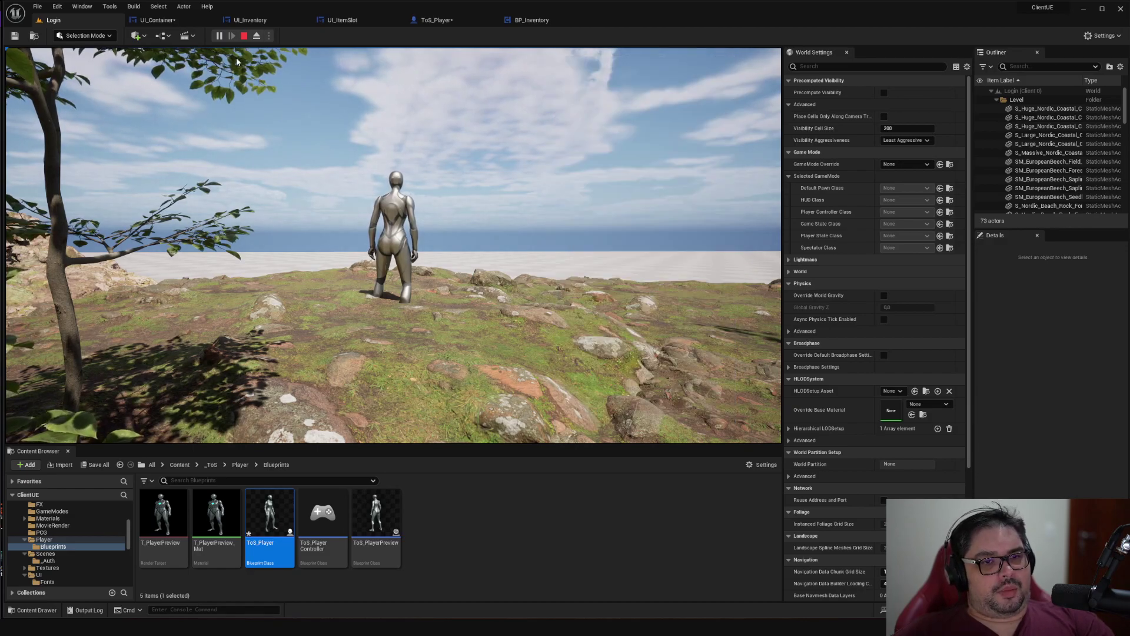
key("i")
left_click(244, 35)
Check the UI_Inventory graph, save UI_Container, and glance at the UI_ItemSlot layout
left_click(280, 21)
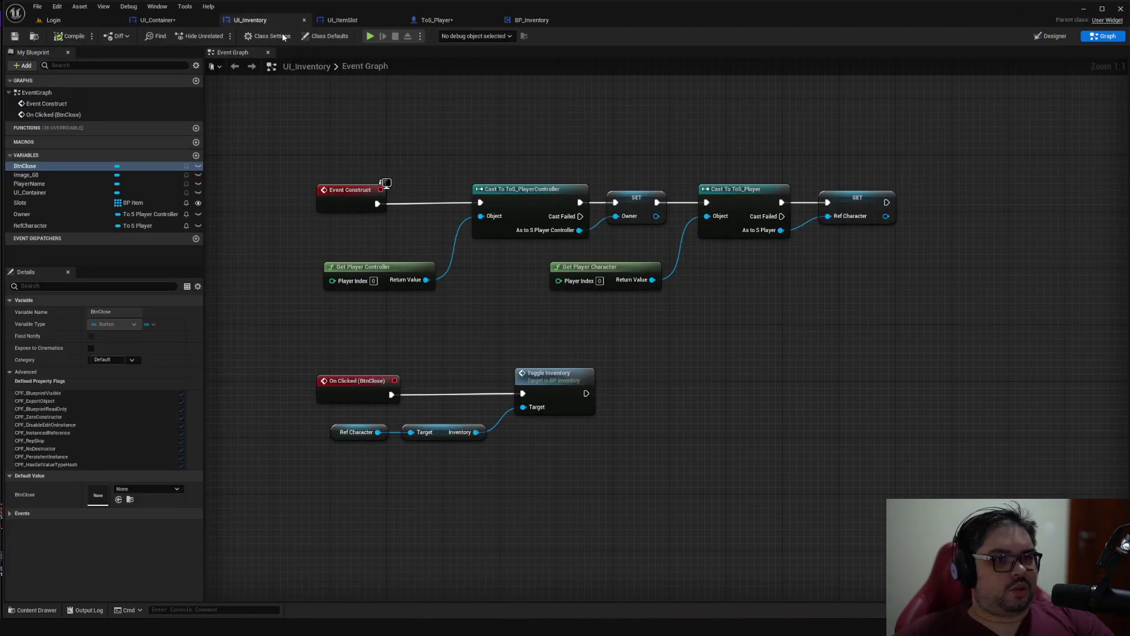
left_click(157, 20)
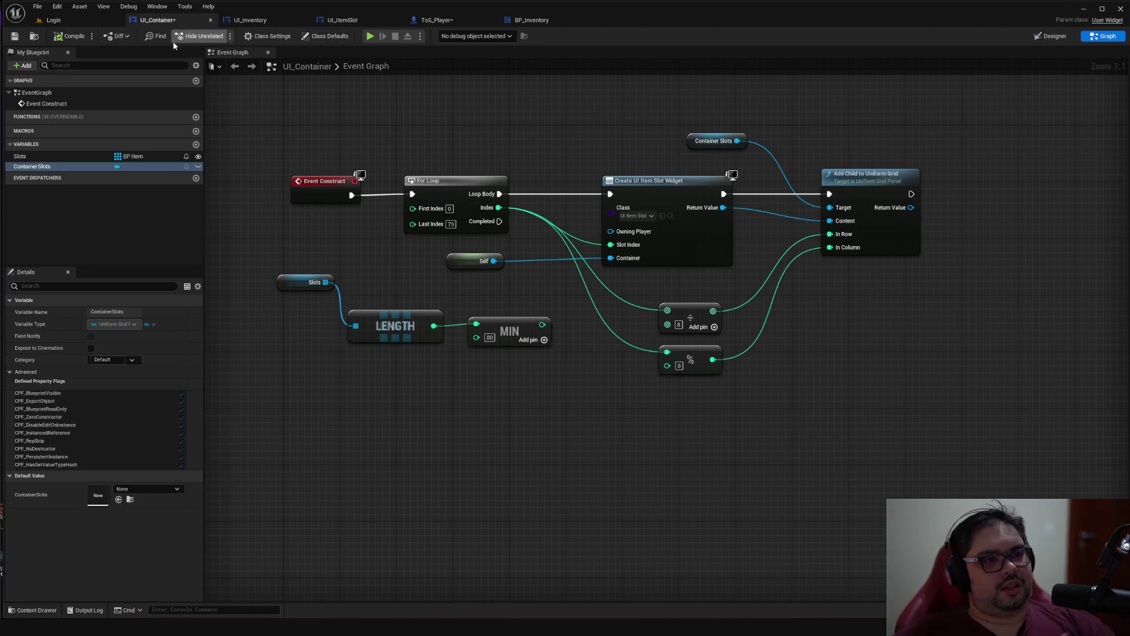
left_click(15, 36)
left_click(342, 20)
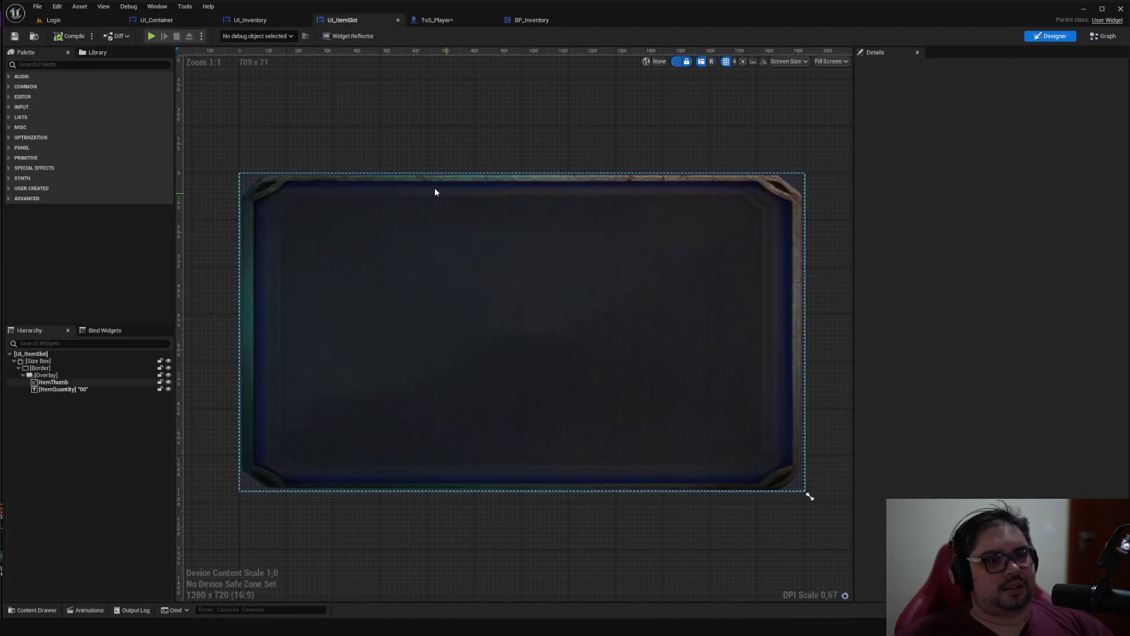
Review and save ToS_Player's HUD graph, recheck UI_Inventory, then show BP_Inventory's Toggle Inventory function
left_click(435, 20)
right_click_drag(638, 358, 474, 336)
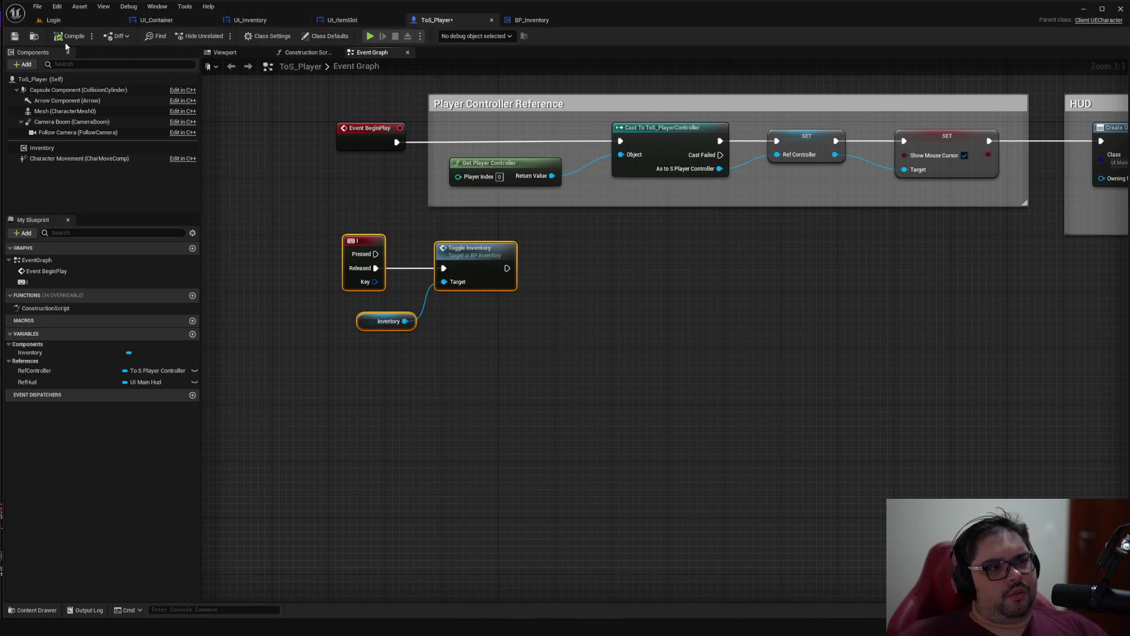
left_click(14, 36)
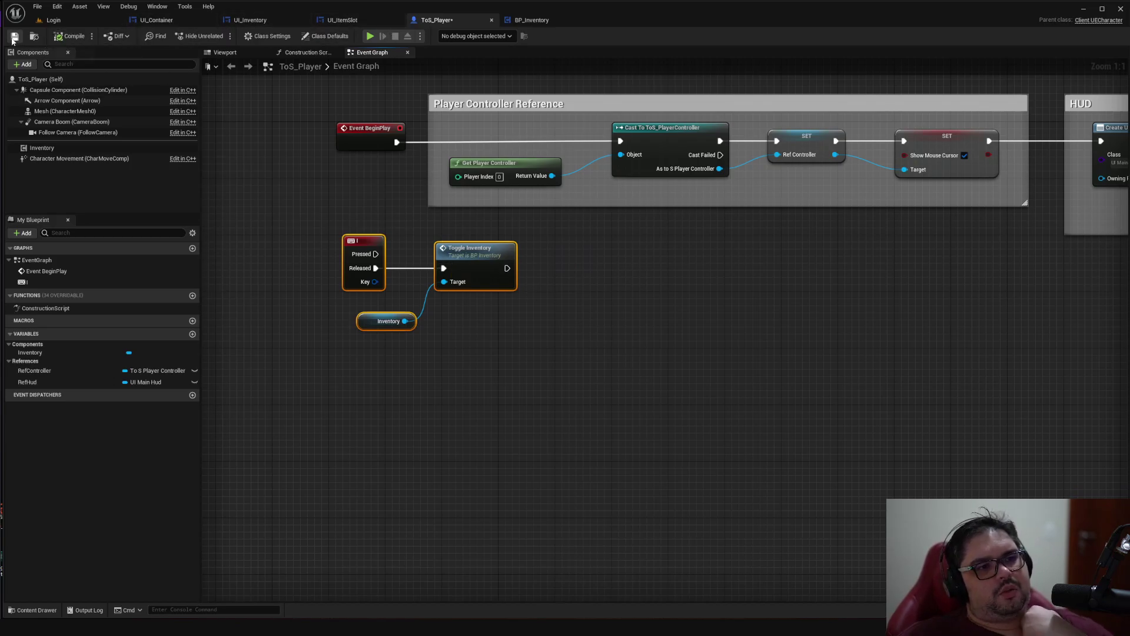
left_click(255, 24)
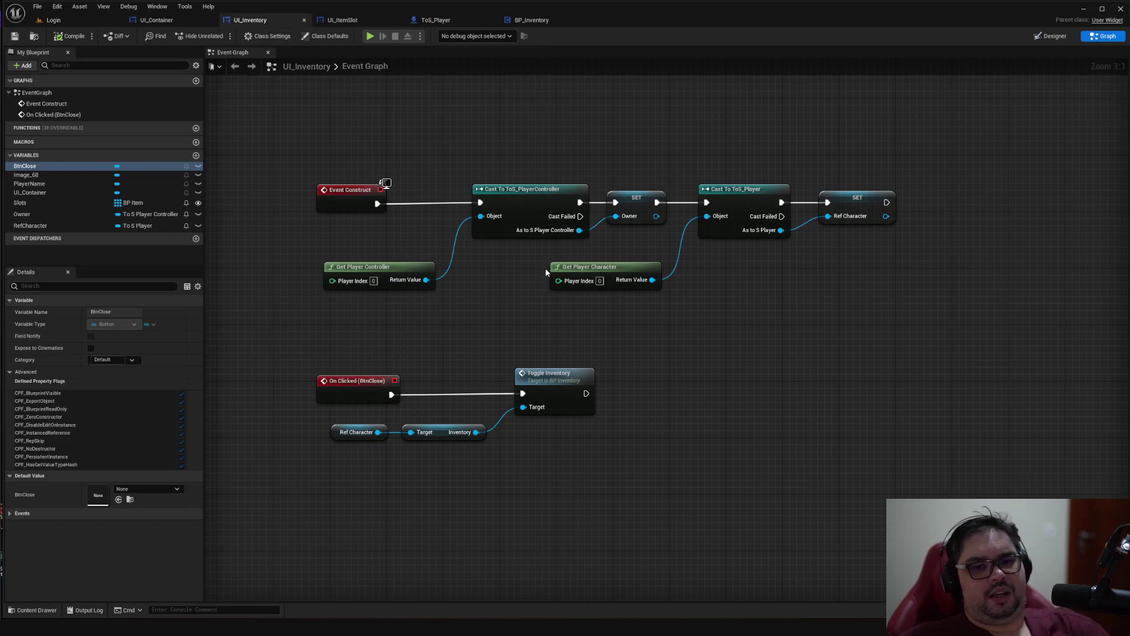
right_click_drag(475, 320, 524, 304)
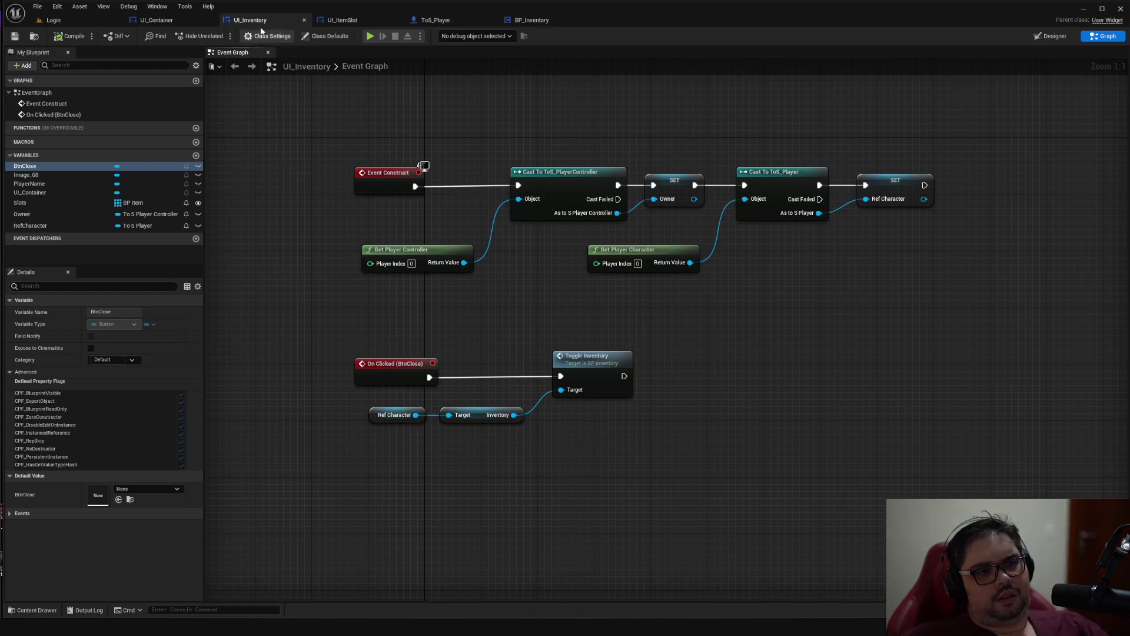
left_click(436, 20)
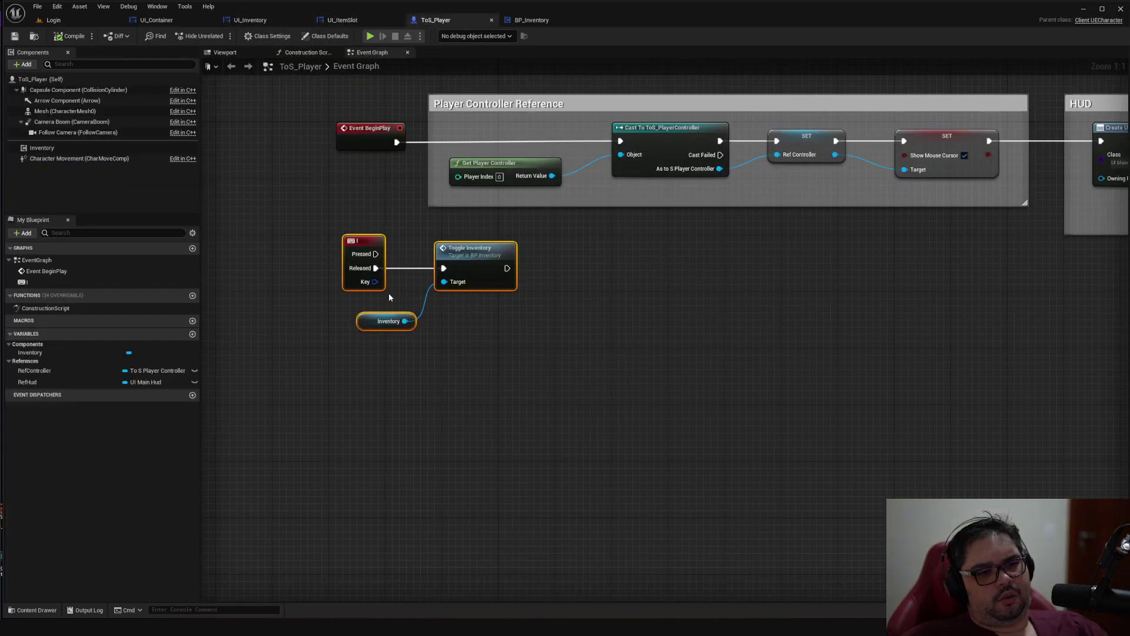
left_click(527, 20)
Switch to BP_Inventory's Event Graph, move Event Begin Play up and left, and save
right_click_drag(360, 118, 393, 170)
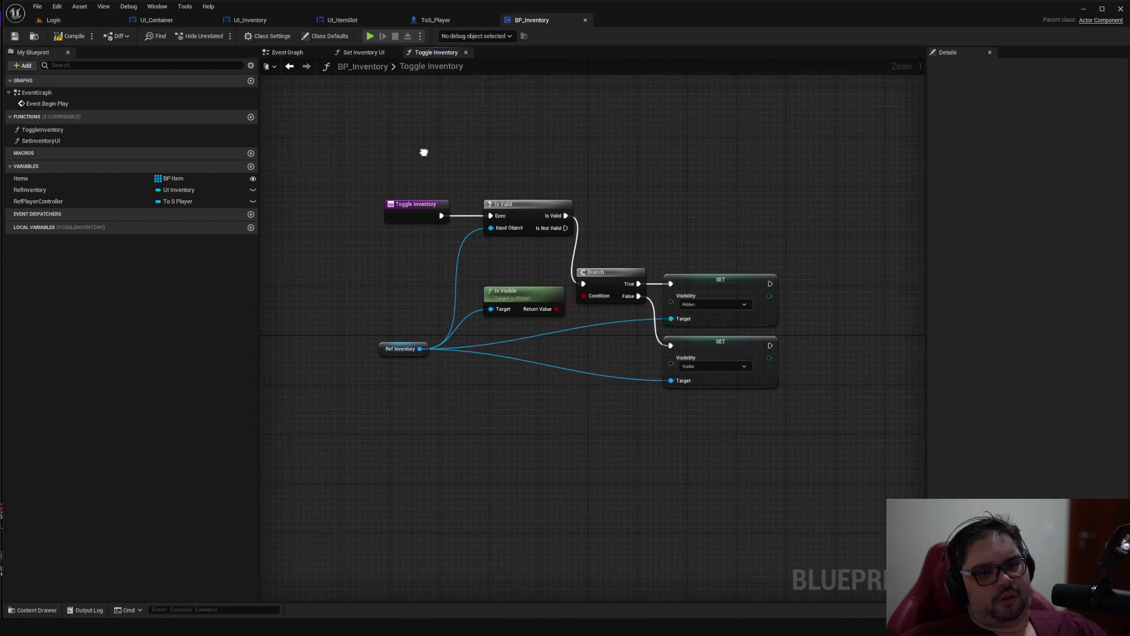
left_click_drag(361, 176, 829, 481)
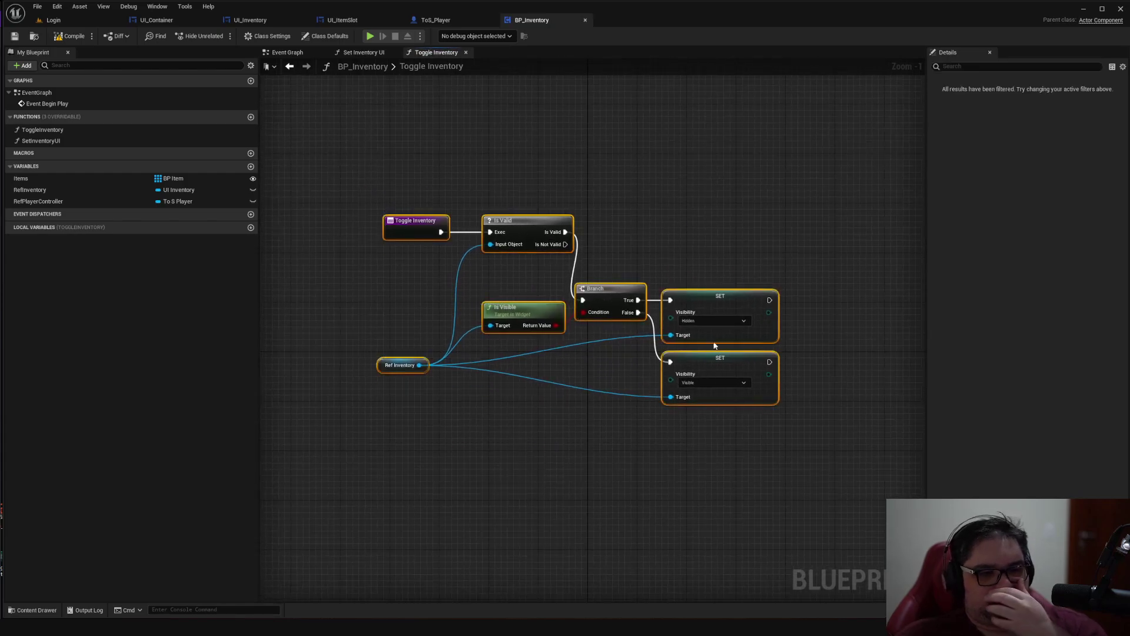
left_click(712, 255)
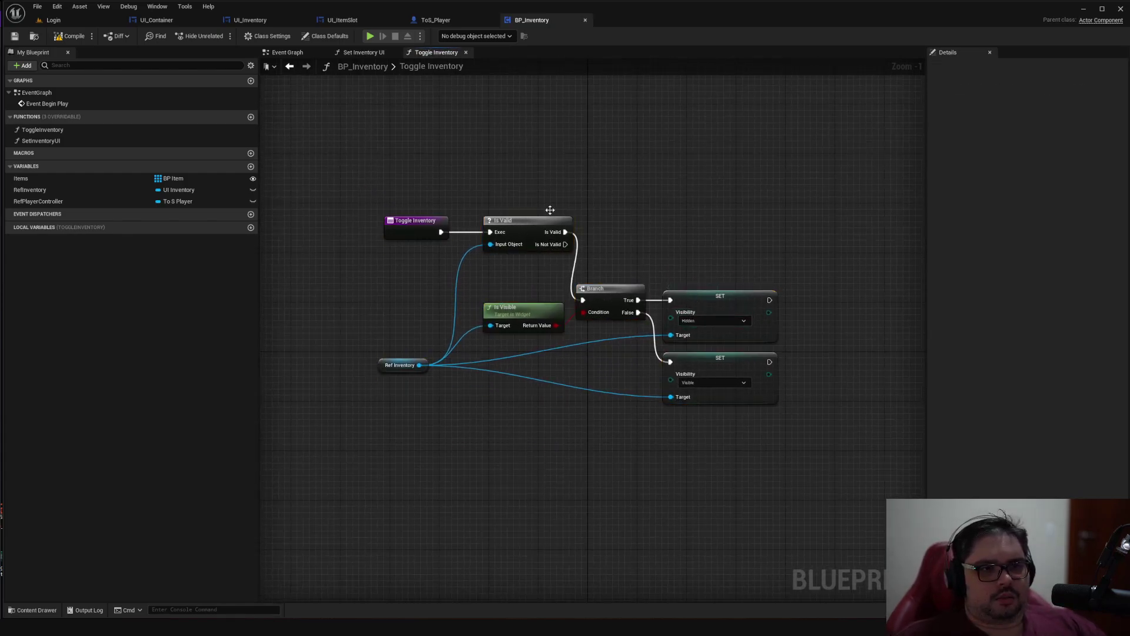
left_click(349, 54)
left_click(288, 55)
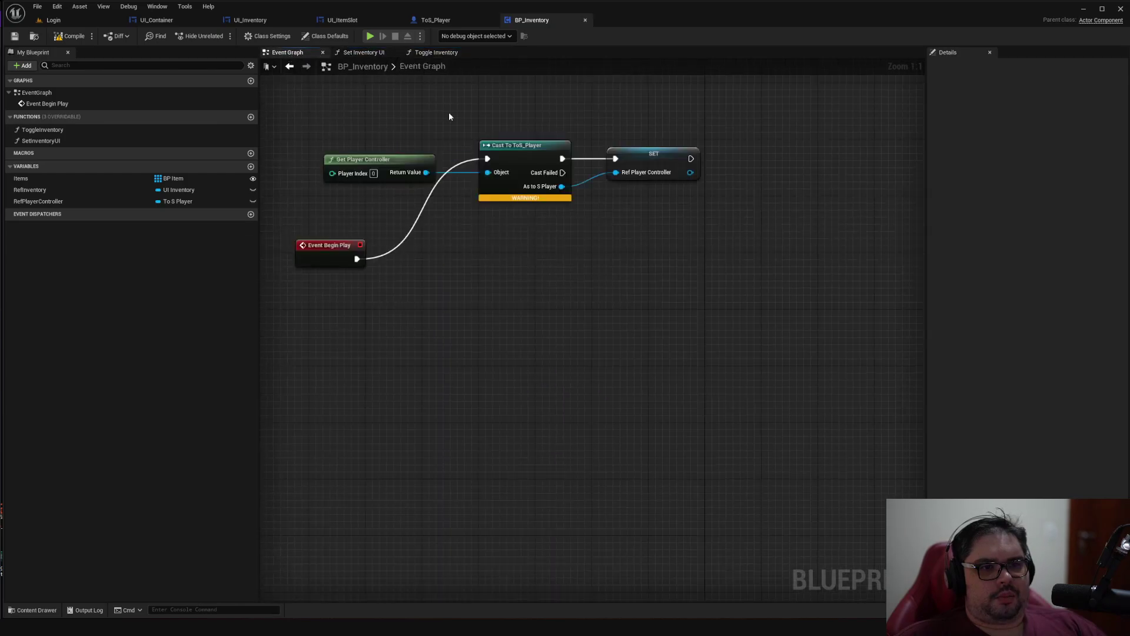
right_click_drag(449, 116, 580, 221)
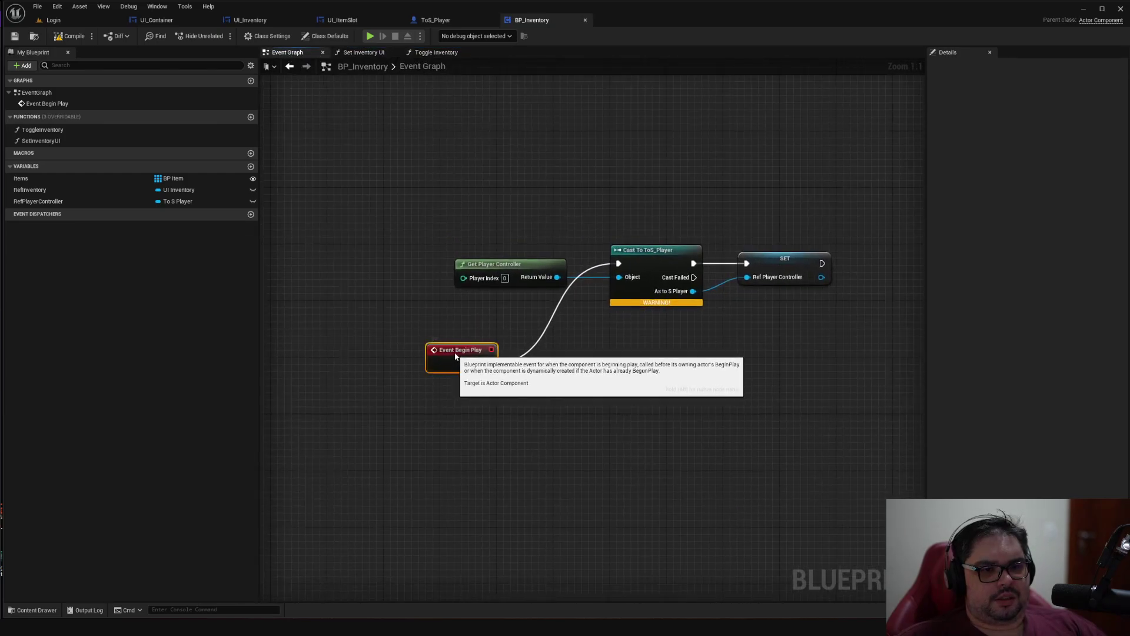
mouse_move(446, 361)
left_mouse_down()
mouse_move(441, 204)
mouse_move(421, 203)
left_mouse_up()
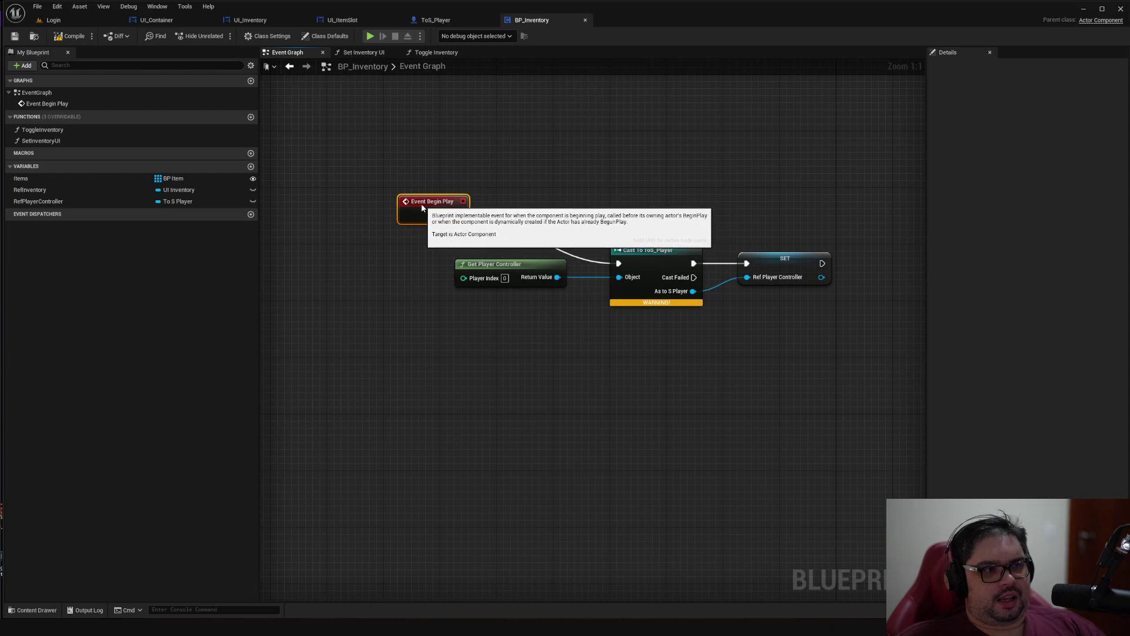
right_click_drag(585, 194, 516, 197)
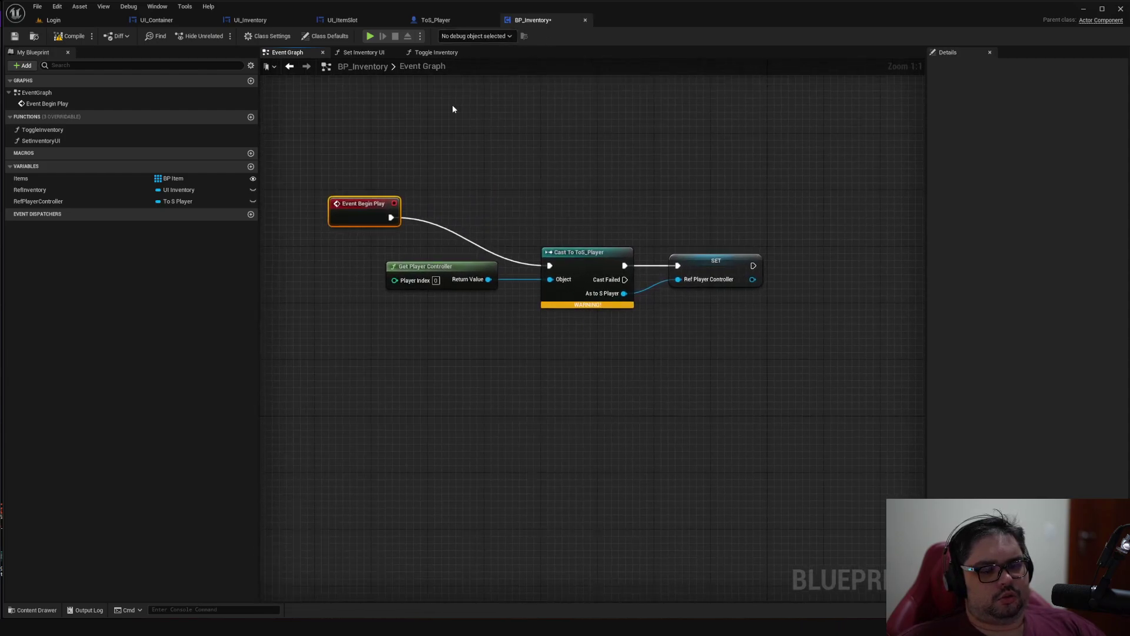
key("ctrl+s")
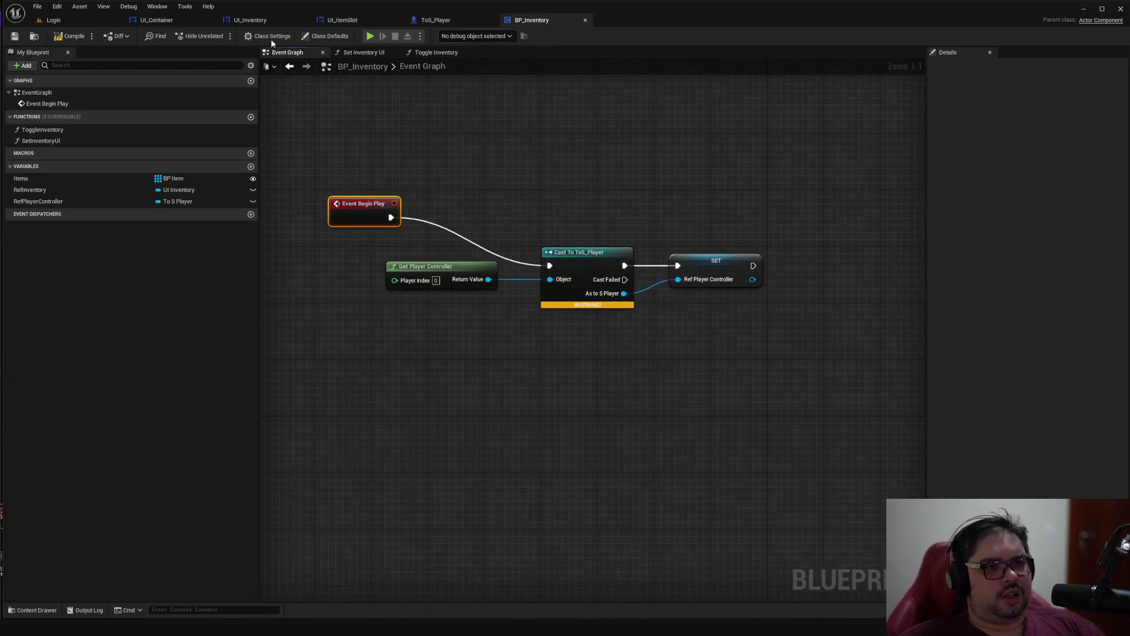
Move Get Player Controller, Cast To ToS_Player and SET up beside Event Begin Play
right_click_drag(400, 187, 410, 212)
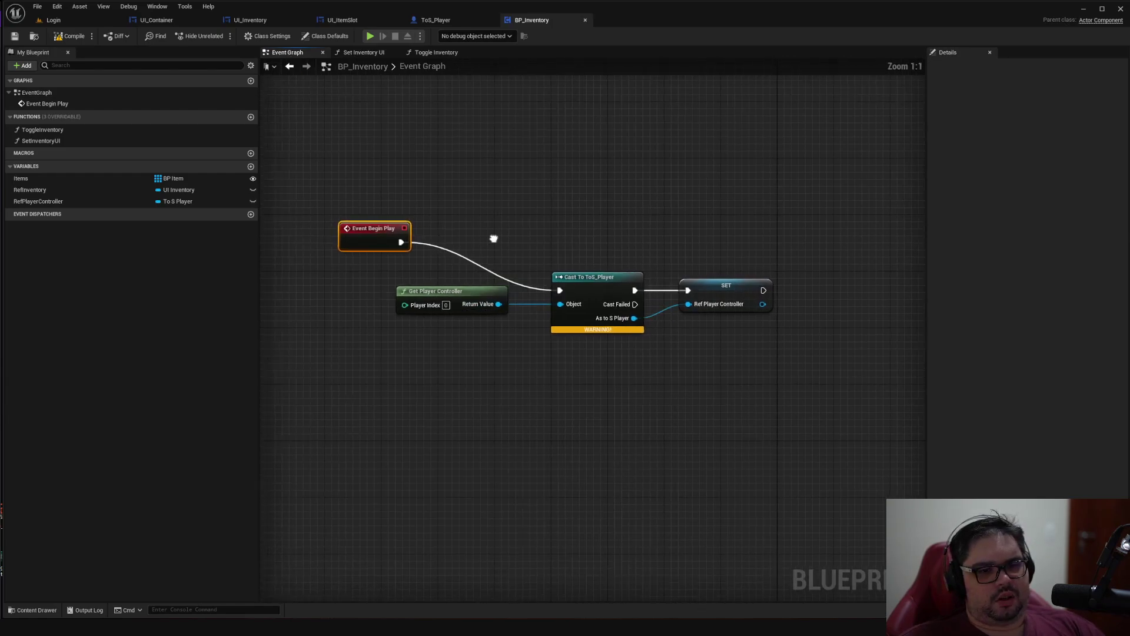
right_click_drag(495, 239, 556, 250)
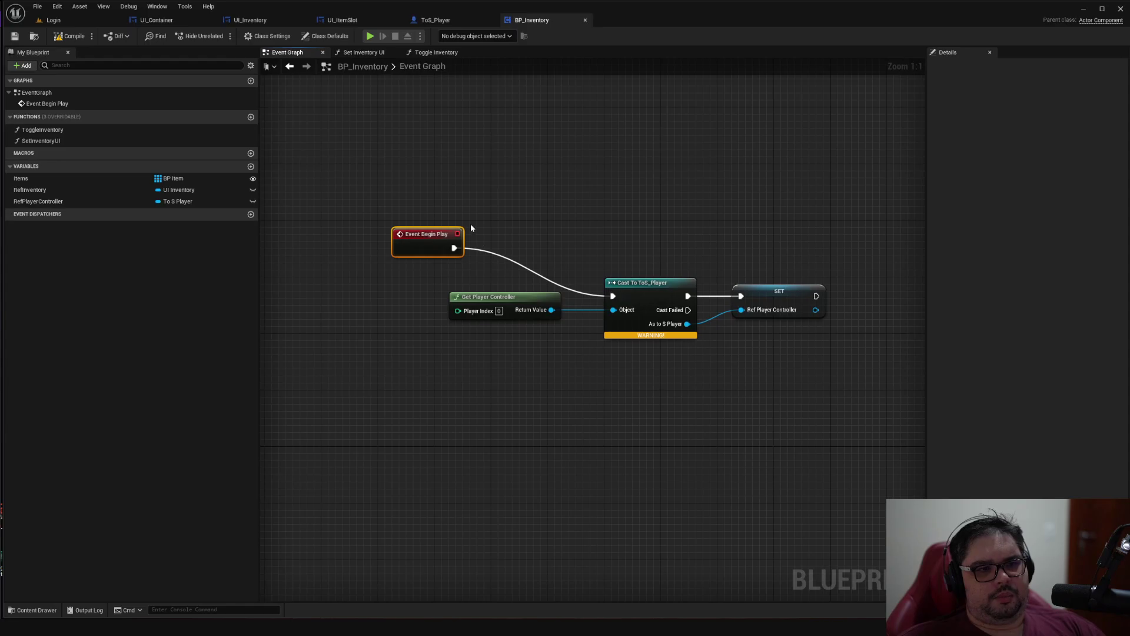
scroll(557, 281, "up", 1)
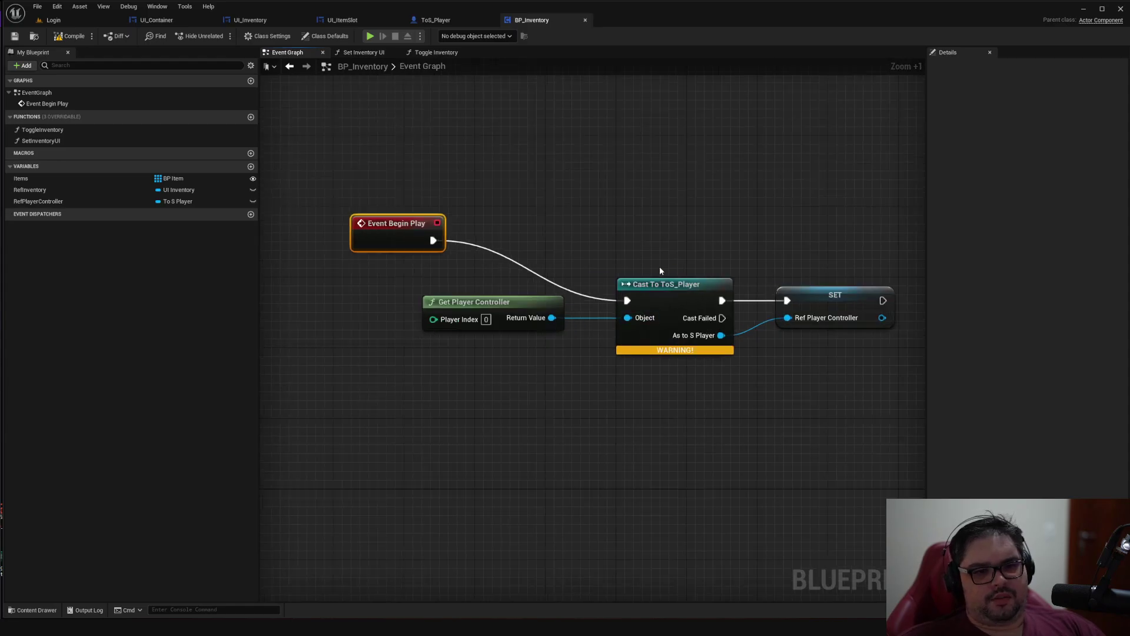
left_click_drag(487, 303, 415, 312)
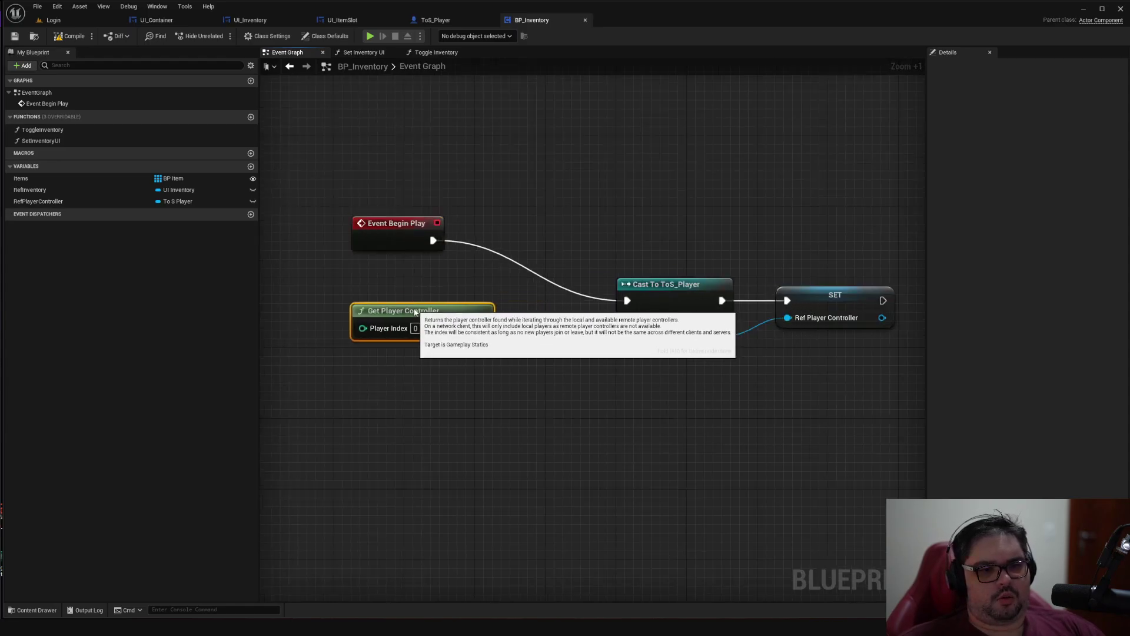
left_click_drag(674, 296, 621, 234)
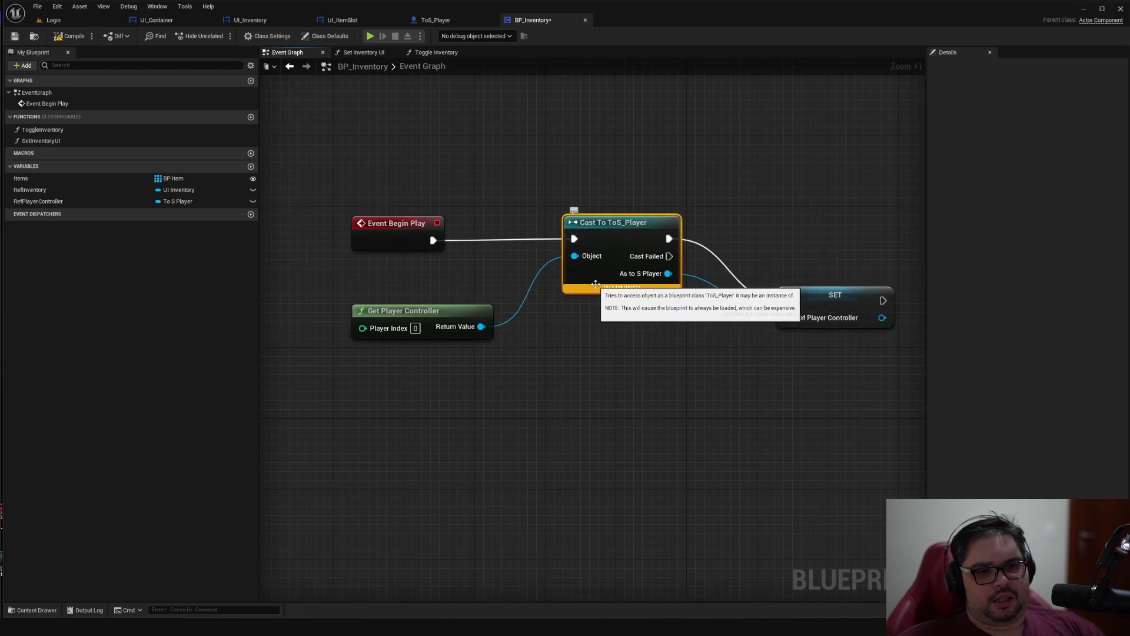
mouse_move(599, 289)
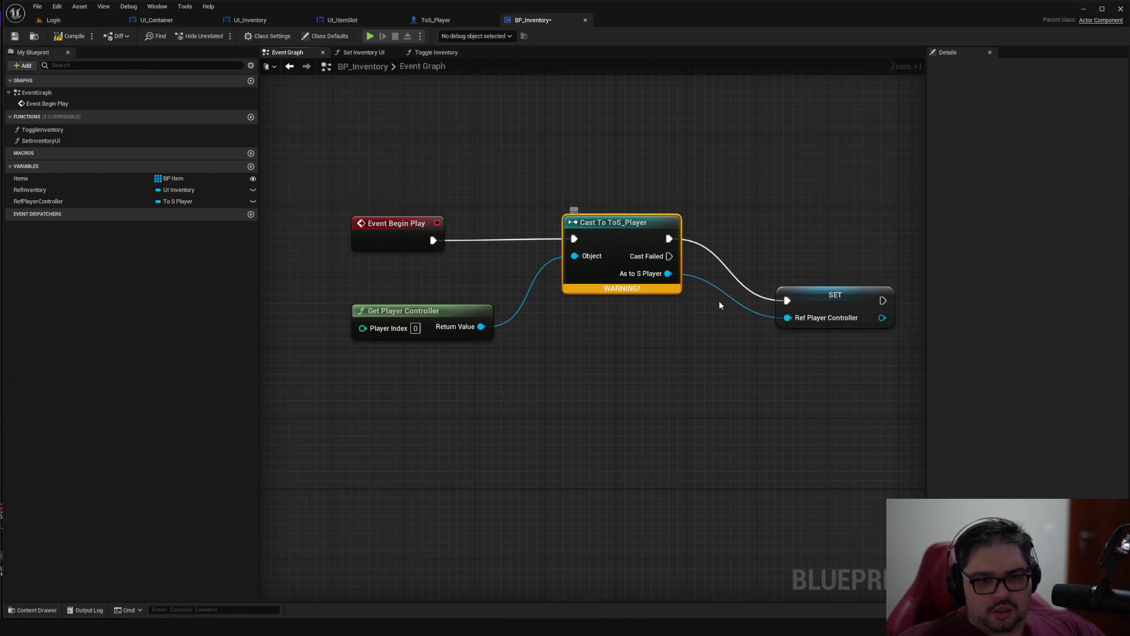
left_click_drag(812, 308, 768, 246)
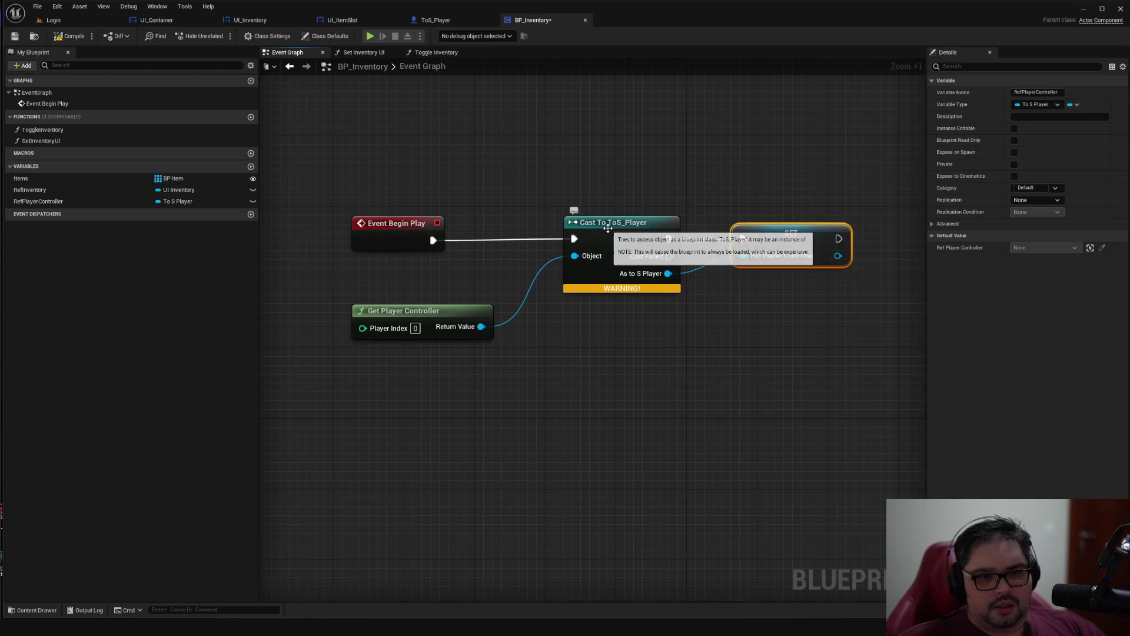
Add a Cast To ToS_PlayerController node fed by Get Player Controller
right_click(539, 135)
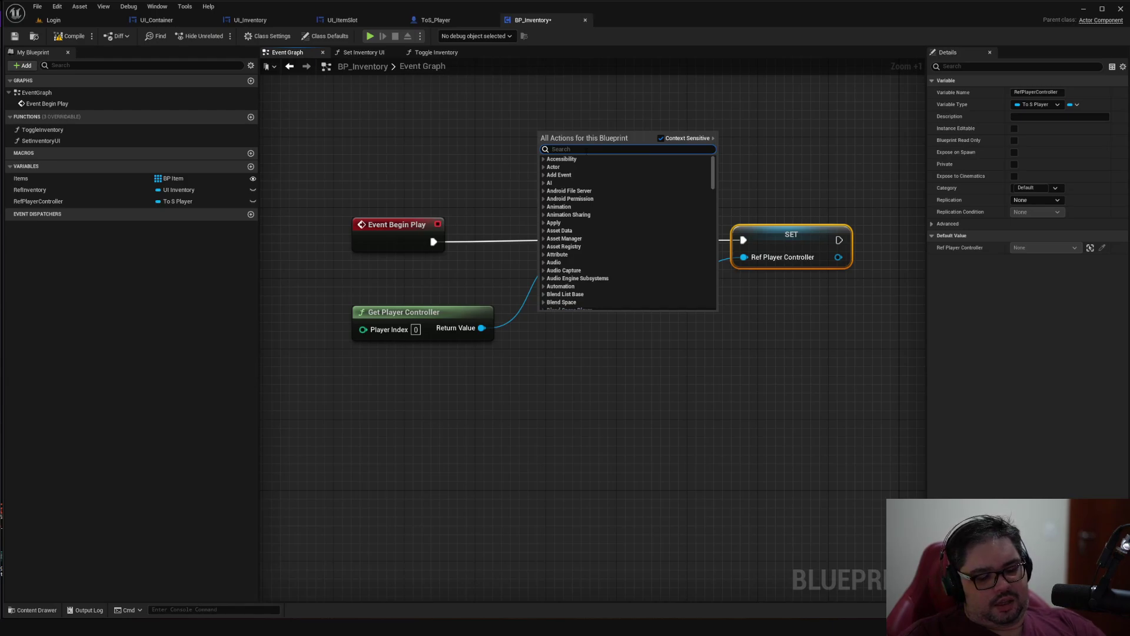
key("Escape")
right_click(581, 150)
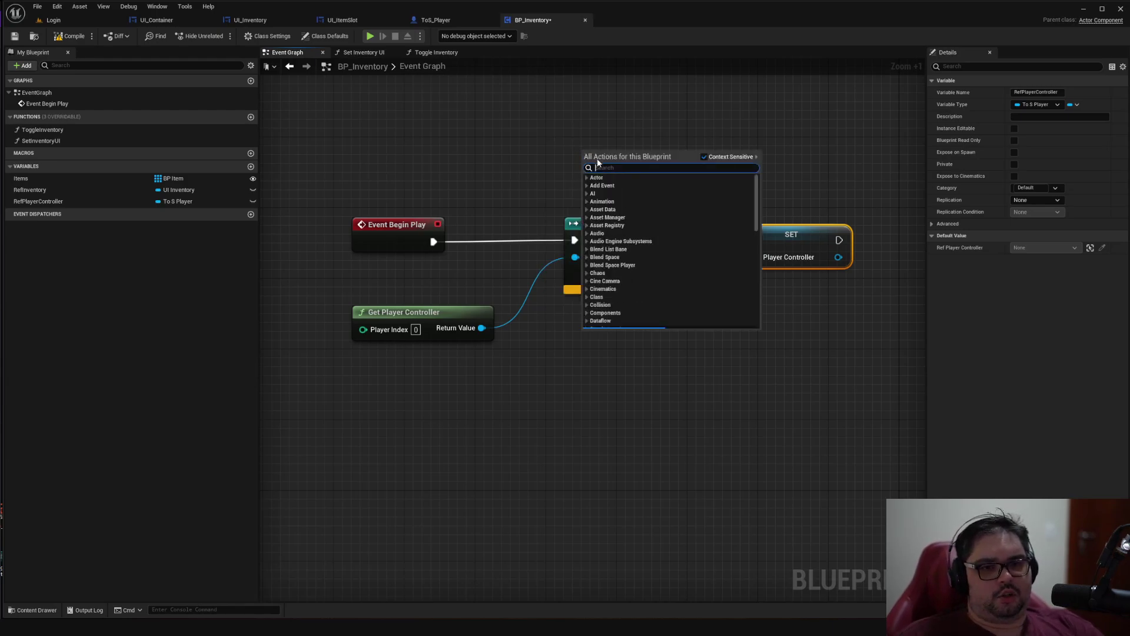
type("cast to")
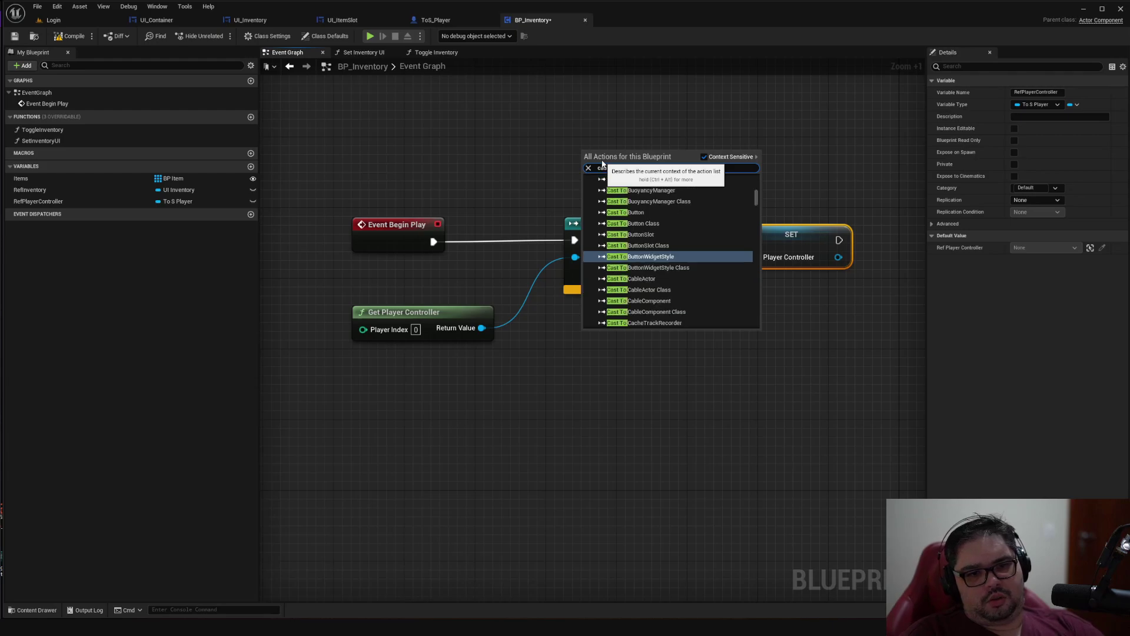
type(" tos")
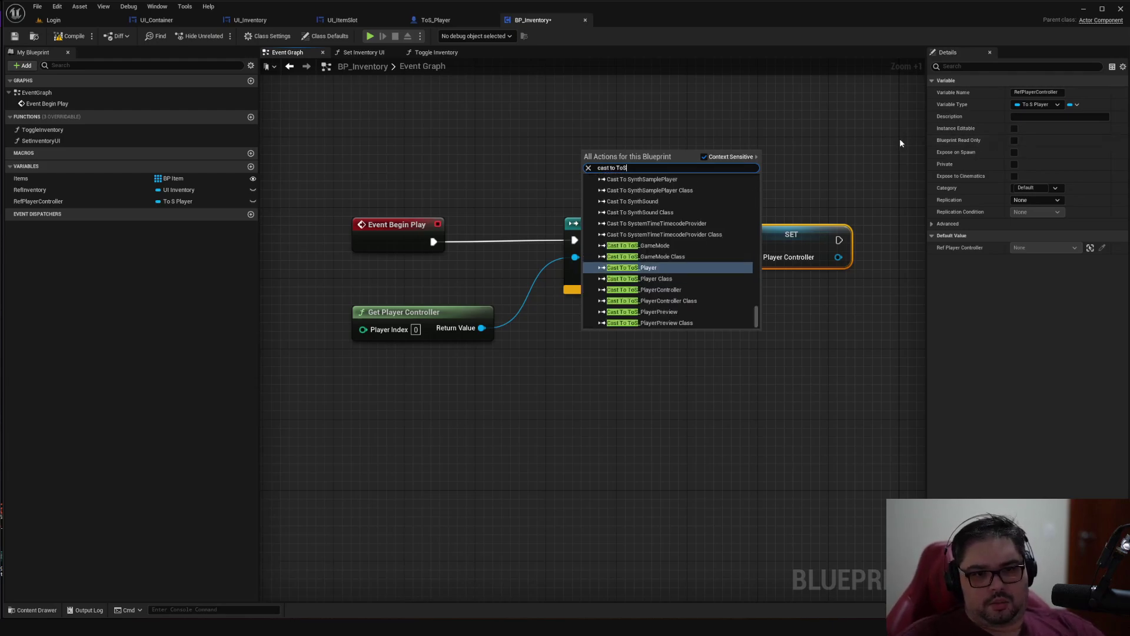
key("Down")
key("Down")
key("Return")
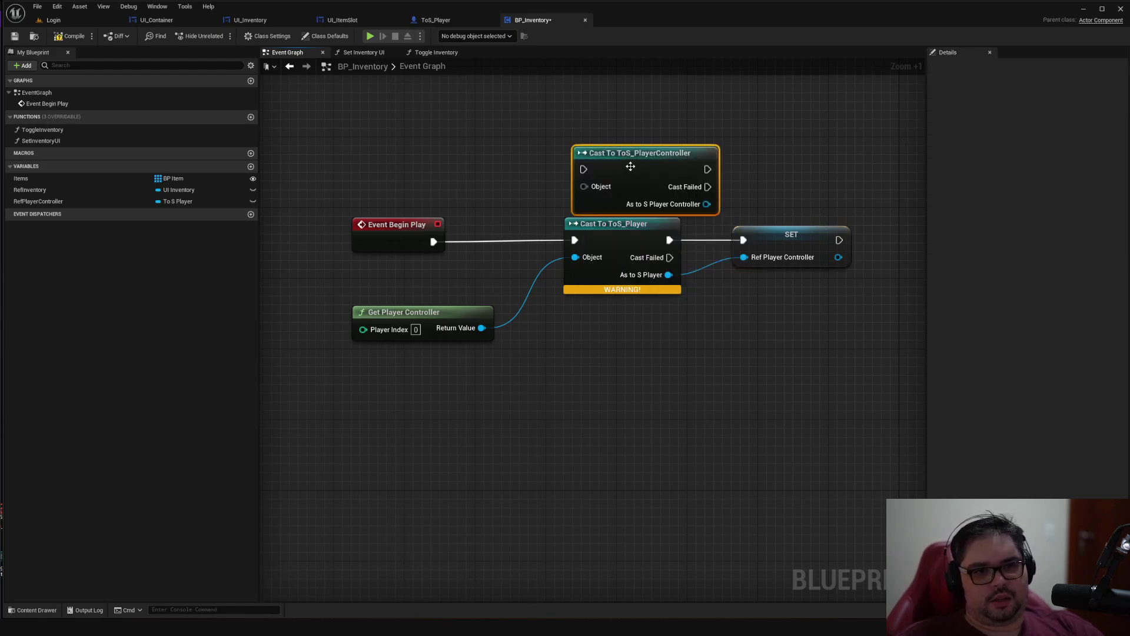
left_click_drag(631, 167, 604, 335)
left_click_drag(482, 328, 558, 354)
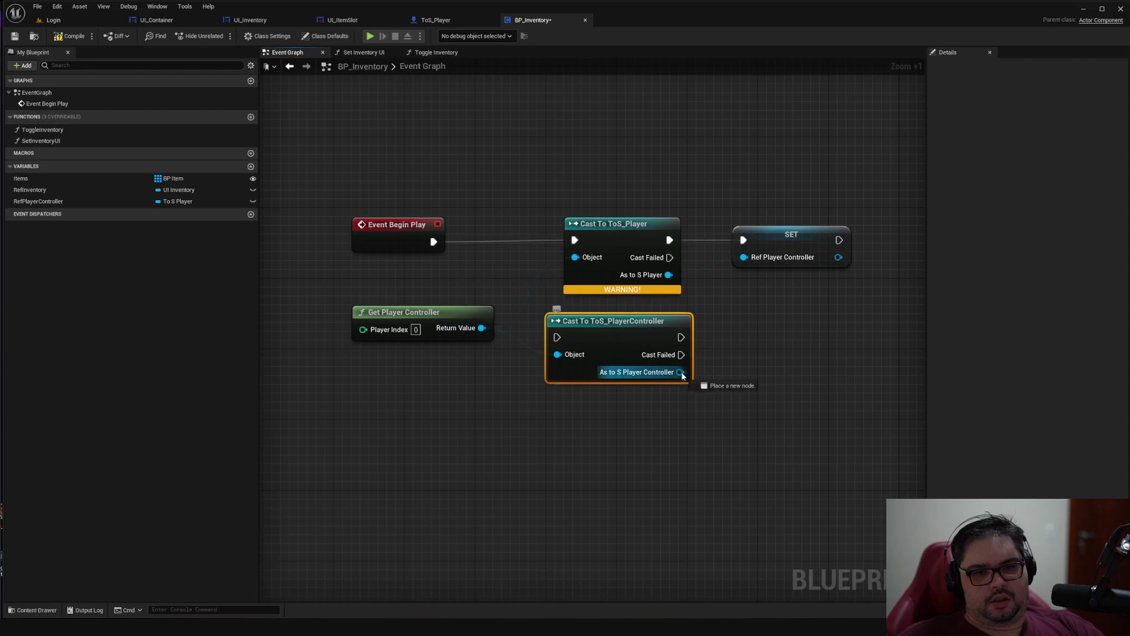
Replace the old cast and SET nodes, run the new cast from Begin Play, and promote its result
left_click(634, 224)
key("Delete")
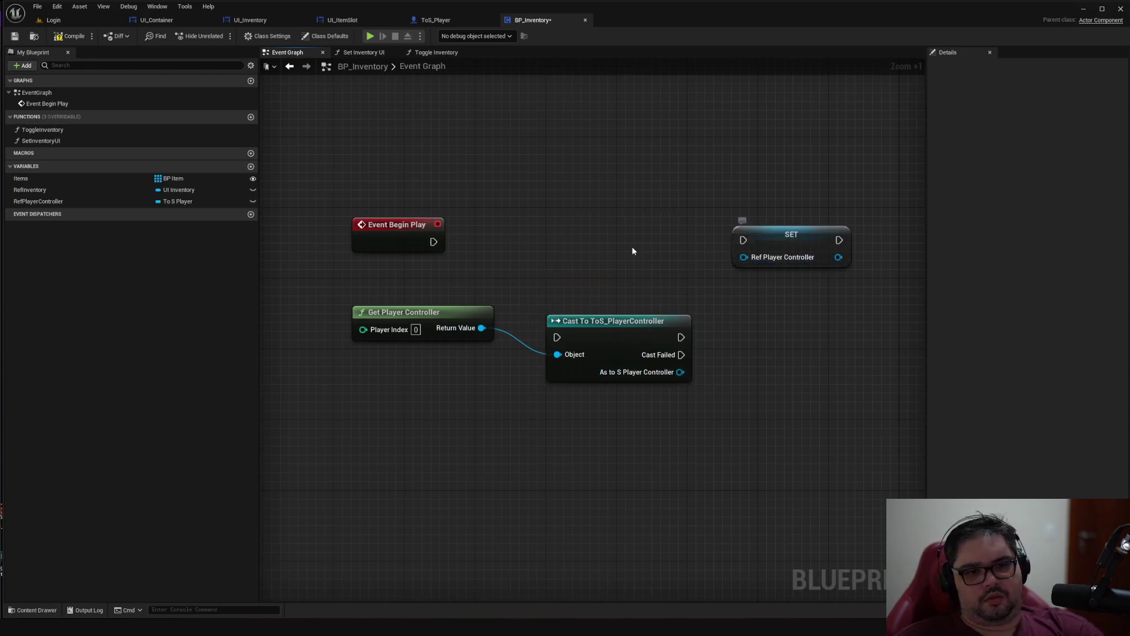
left_click_drag(613, 319, 595, 213)
left_click_drag(434, 241, 540, 231)
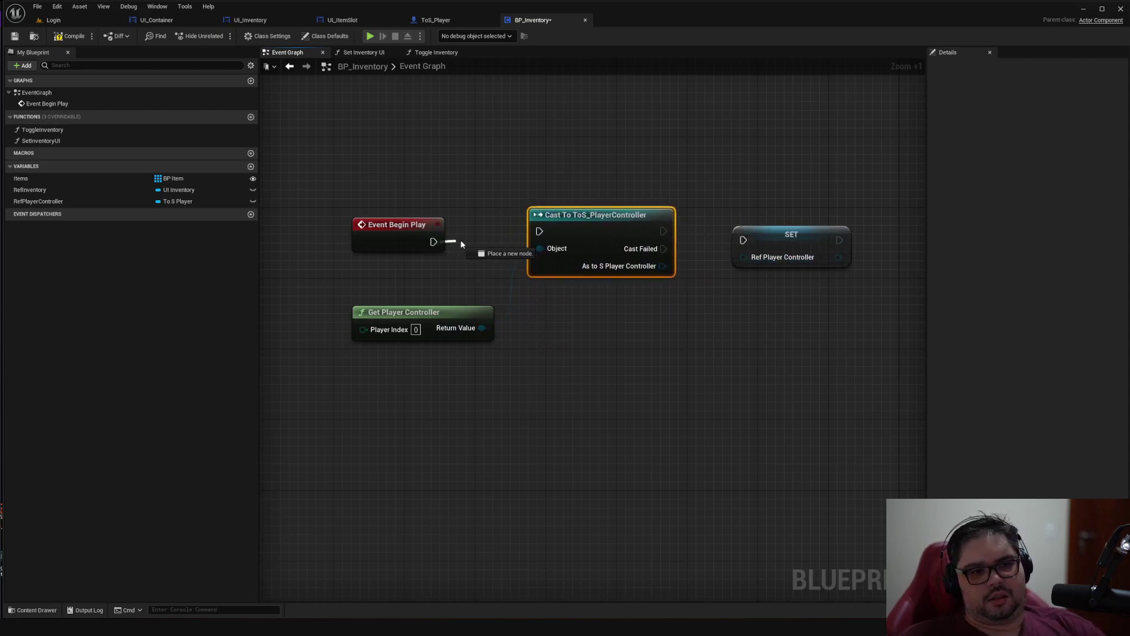
left_click_drag(922, 266, 714, 247)
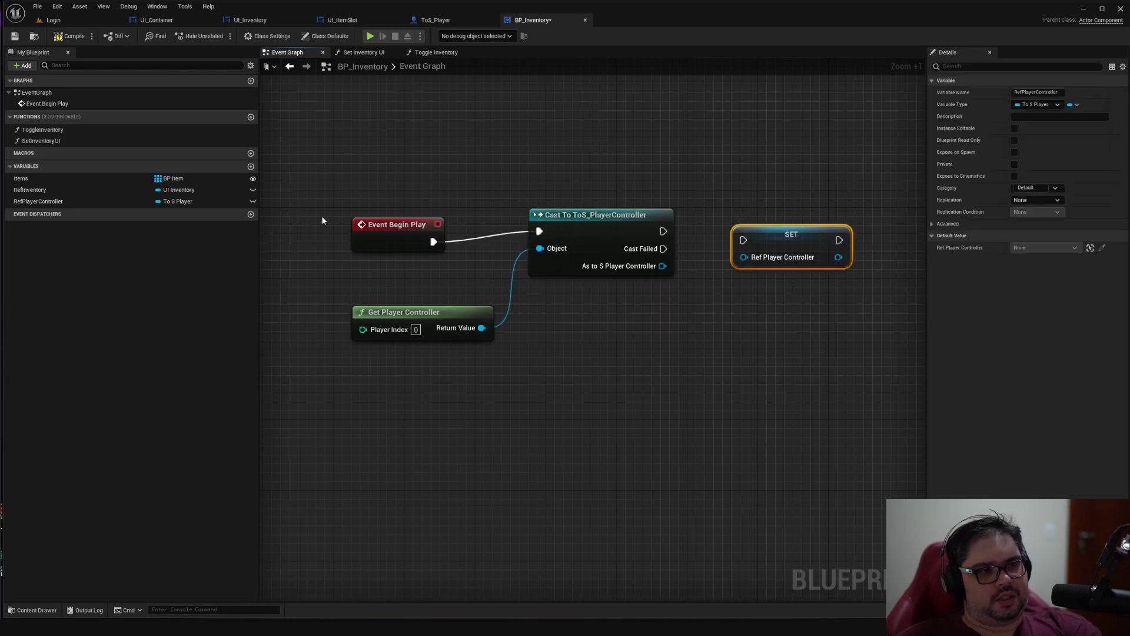
key("Delete")
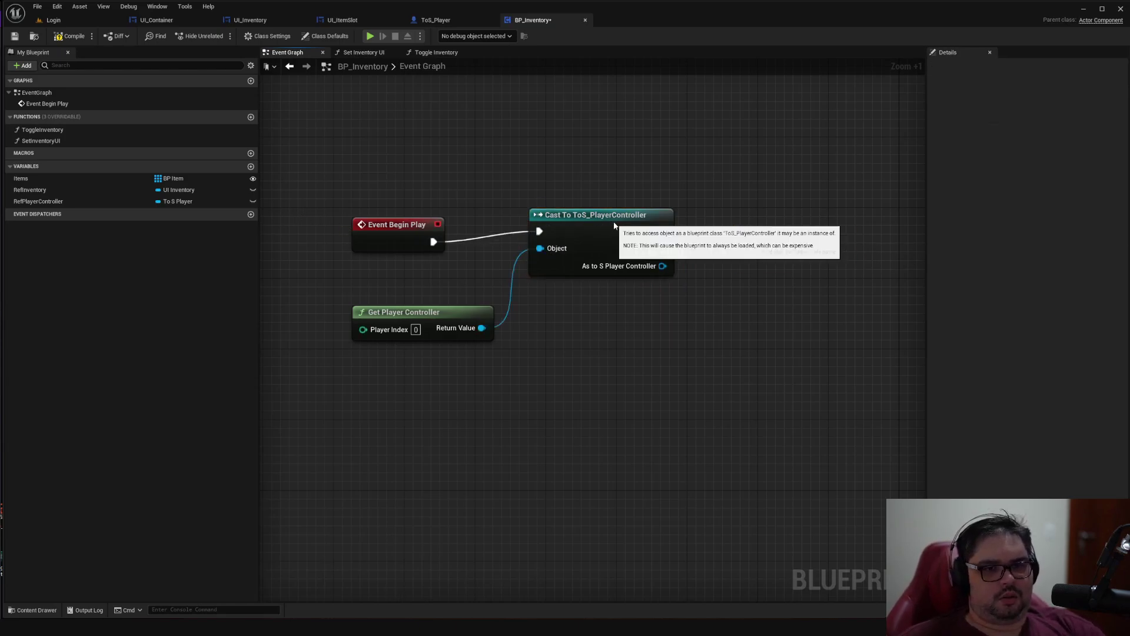
left_click_drag(634, 239, 753, 249)
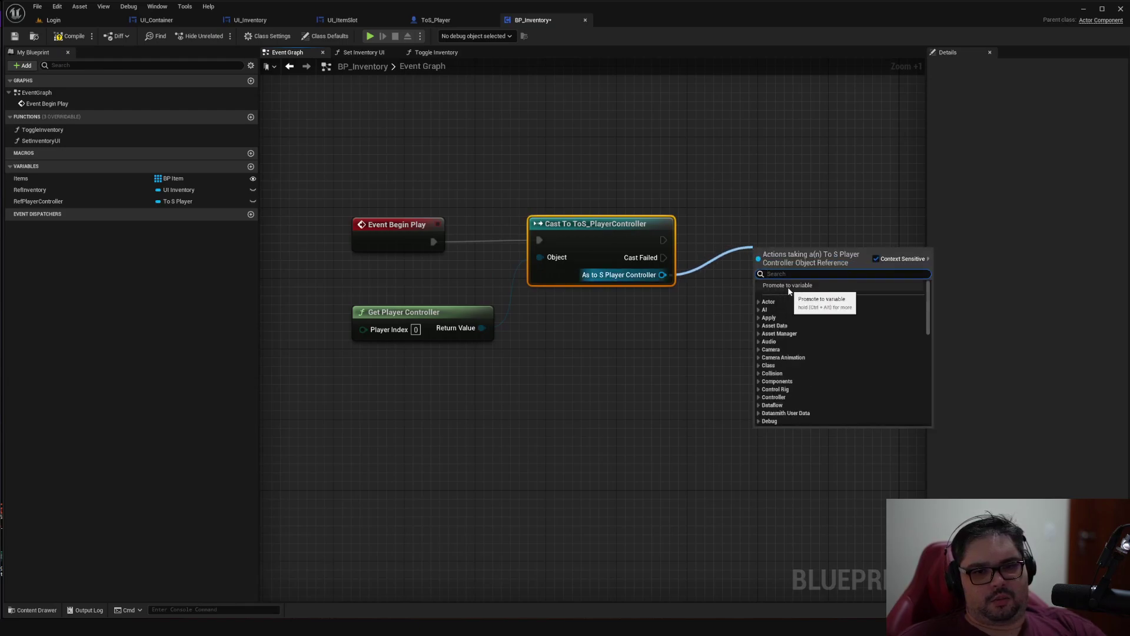
left_click(788, 287)
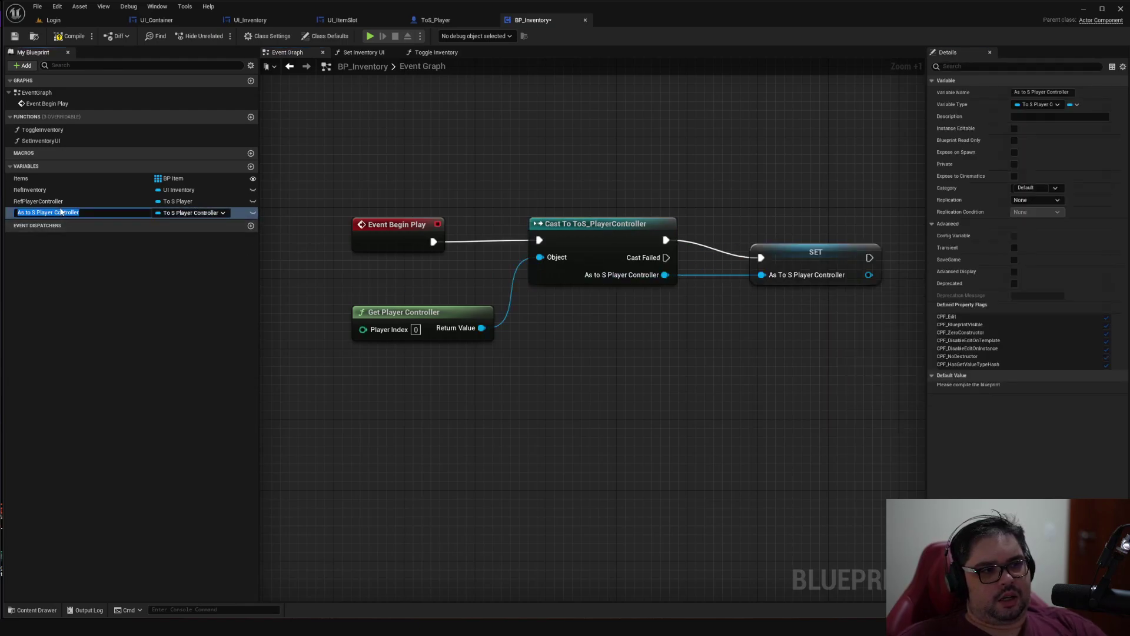
Delete the old RefPlayerController variable, rename the promoted one to RefPlayerController, and save
right_click(61, 202)
left_click(90, 264)
left_click(59, 201)
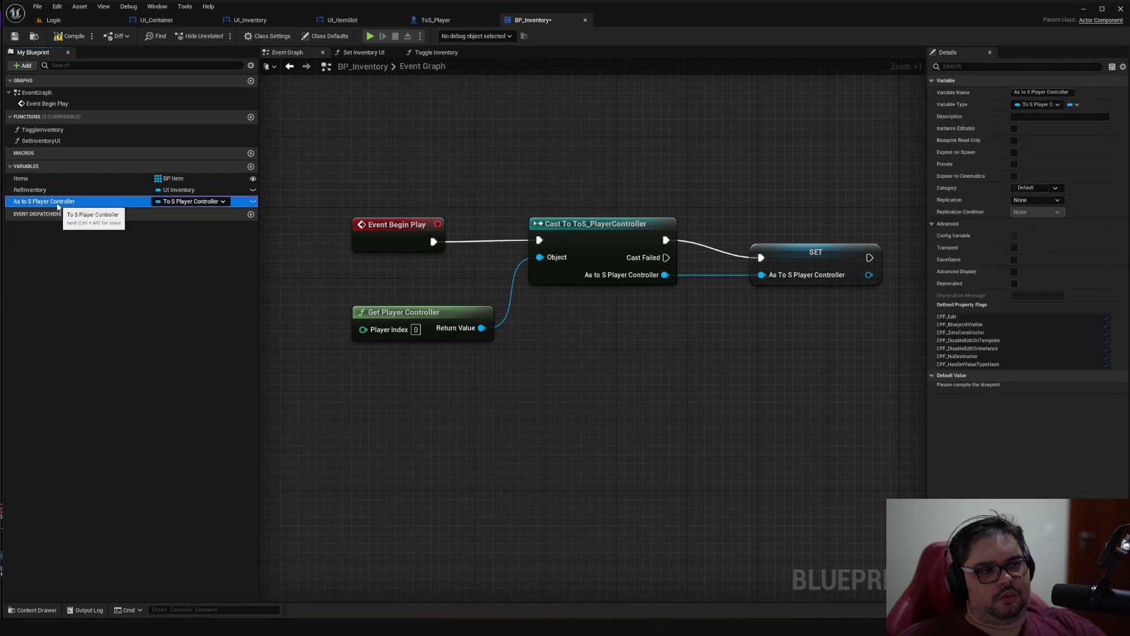
key("F2")
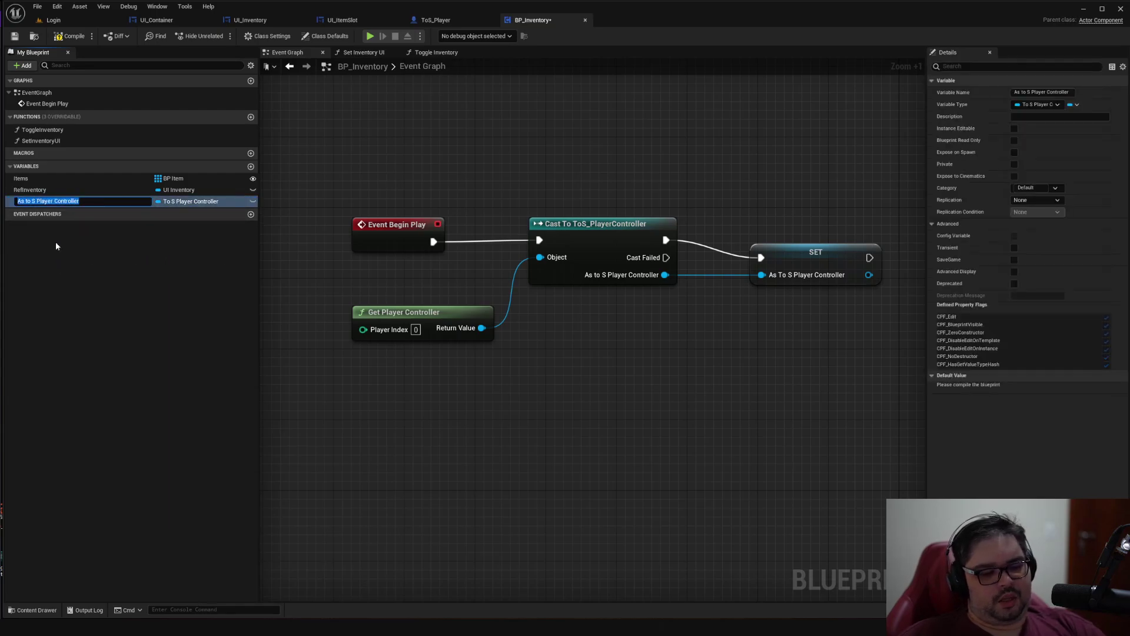
type("Ref")
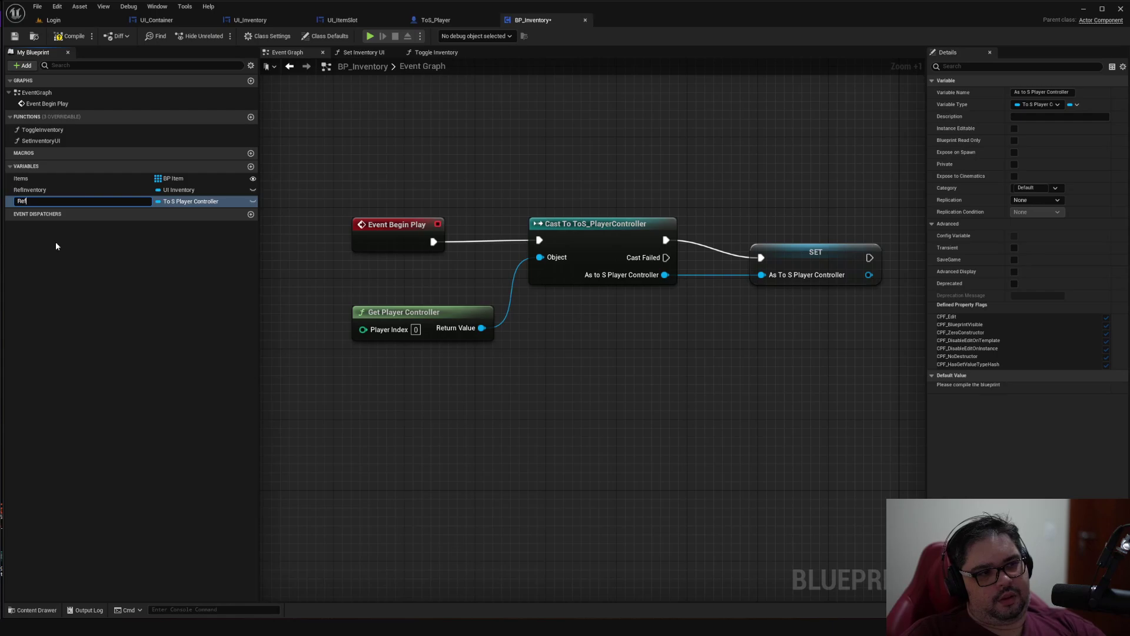
type("PlayerController")
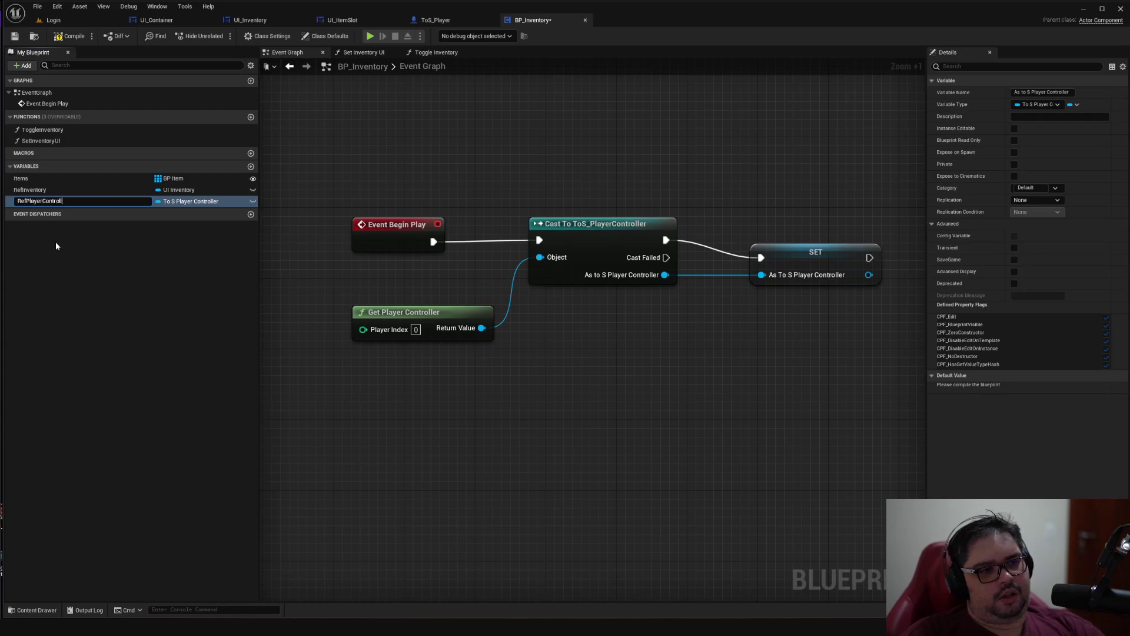
key("Return")
key("ctrl+s")
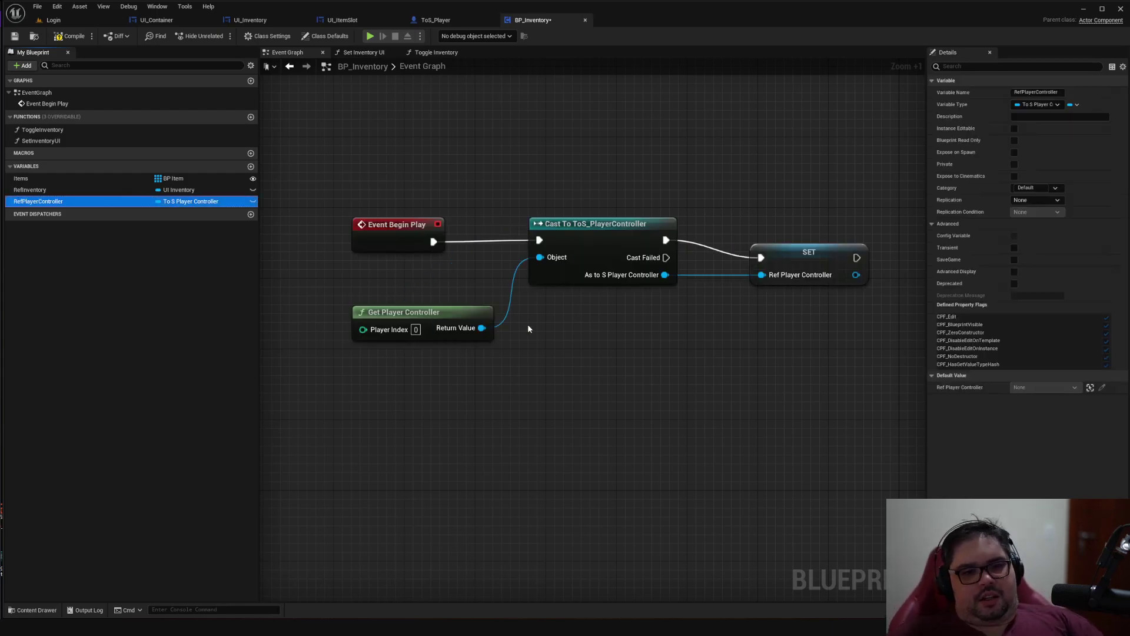
left_click_drag(391, 226, 390, 217)
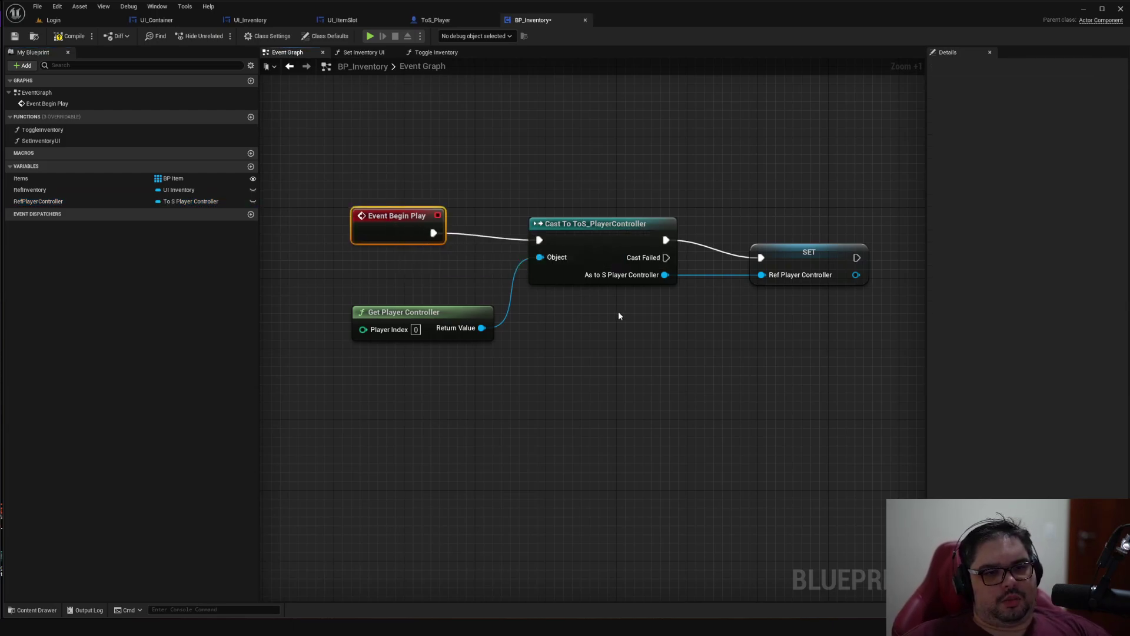
Review BP_Inventory's Set Inventory UI and Toggle Inventory graphs and the Items variable
left_click(424, 314)
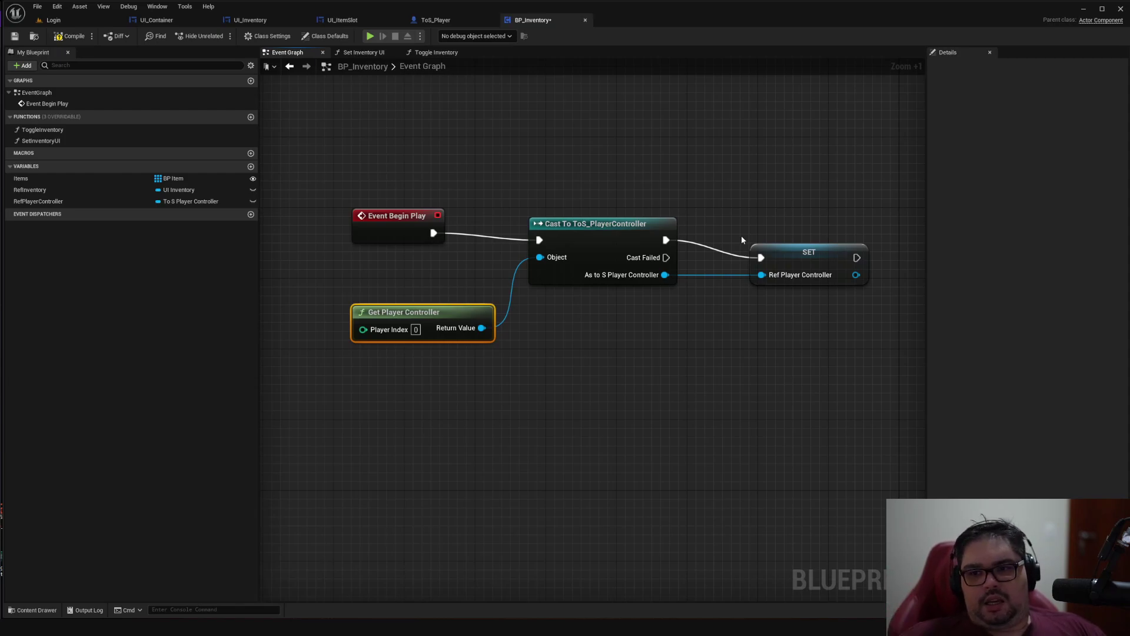
left_click(379, 53)
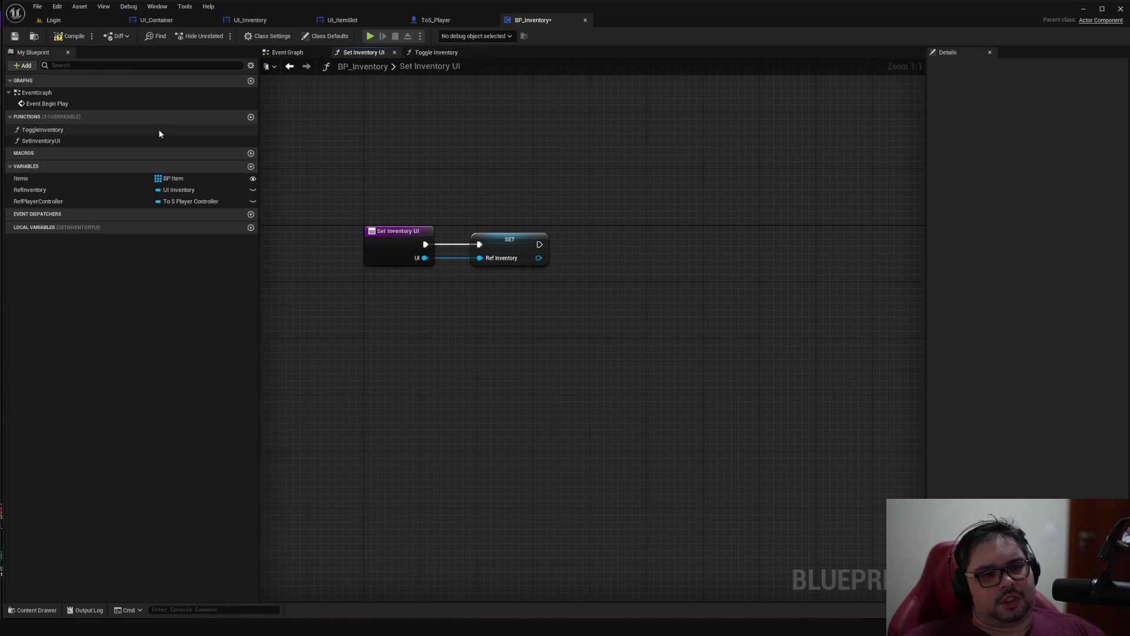
left_click(425, 52)
left_click(383, 56)
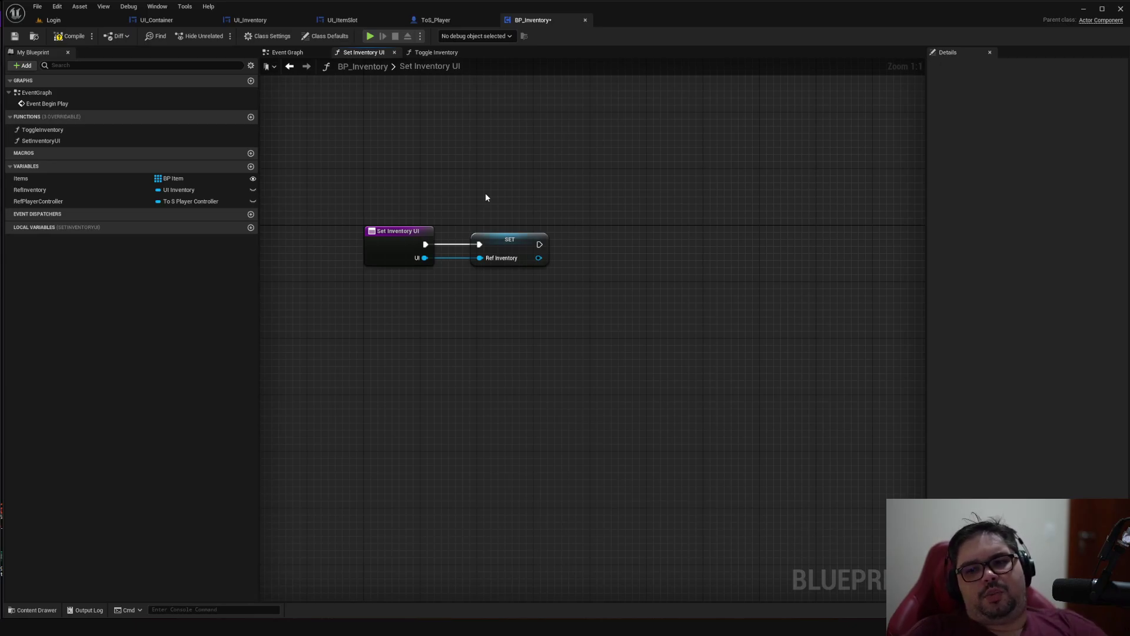
left_click(289, 53)
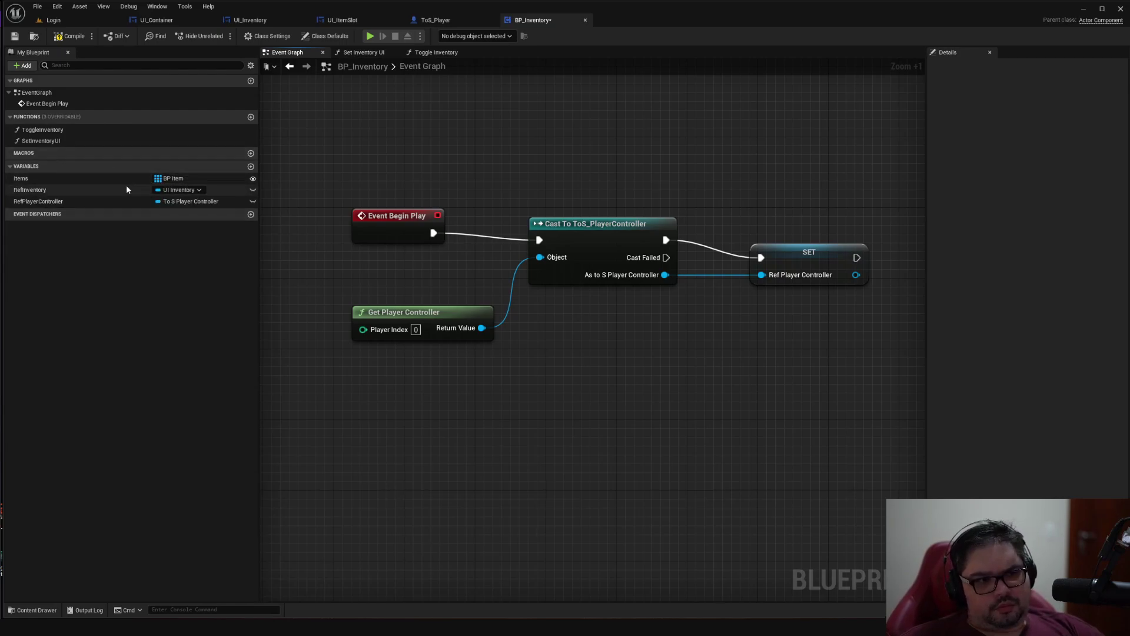
left_click(51, 182)
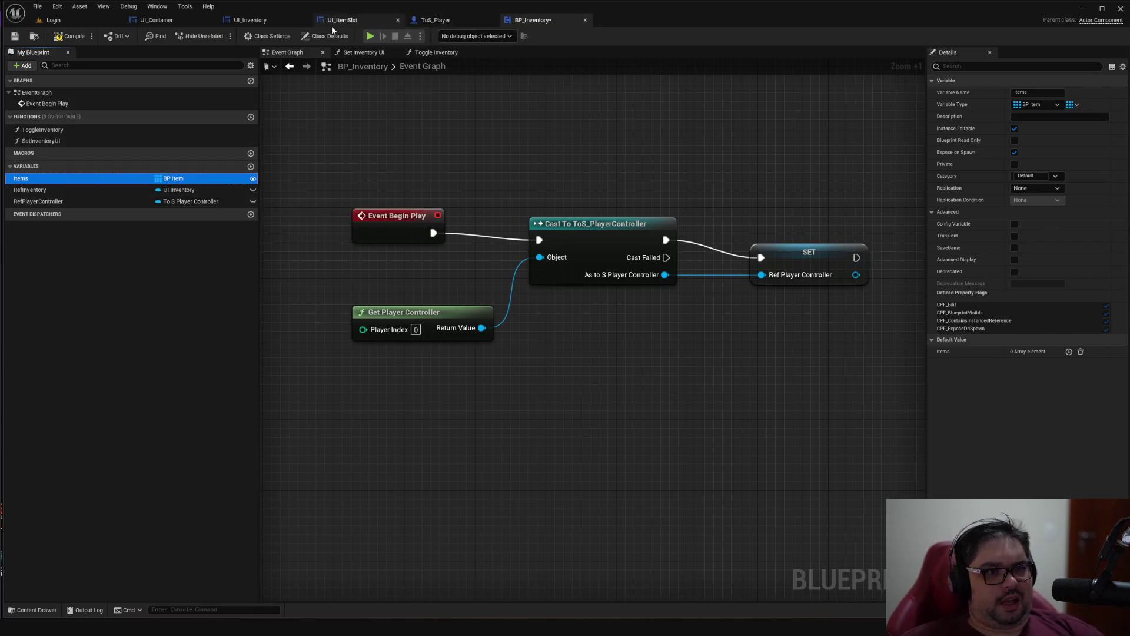
In ToS_Player, shift the HUD comment group slightly left and compile the blueprint
left_click(435, 21)
right_click_drag(581, 200, 495, 320)
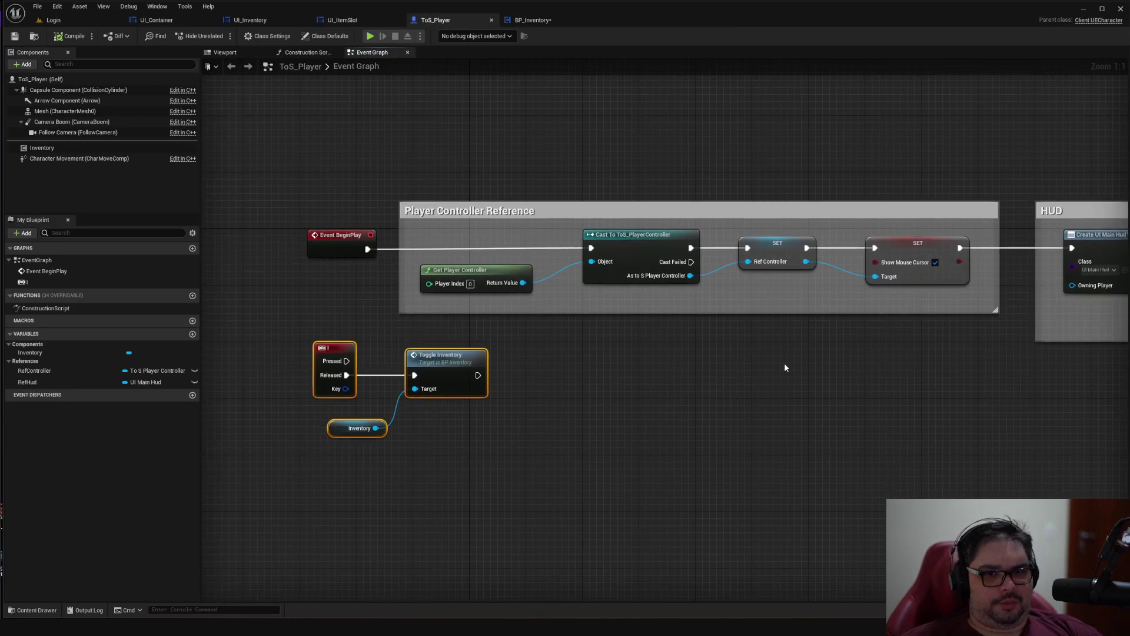
left_click_drag(41, 148, 408, 152)
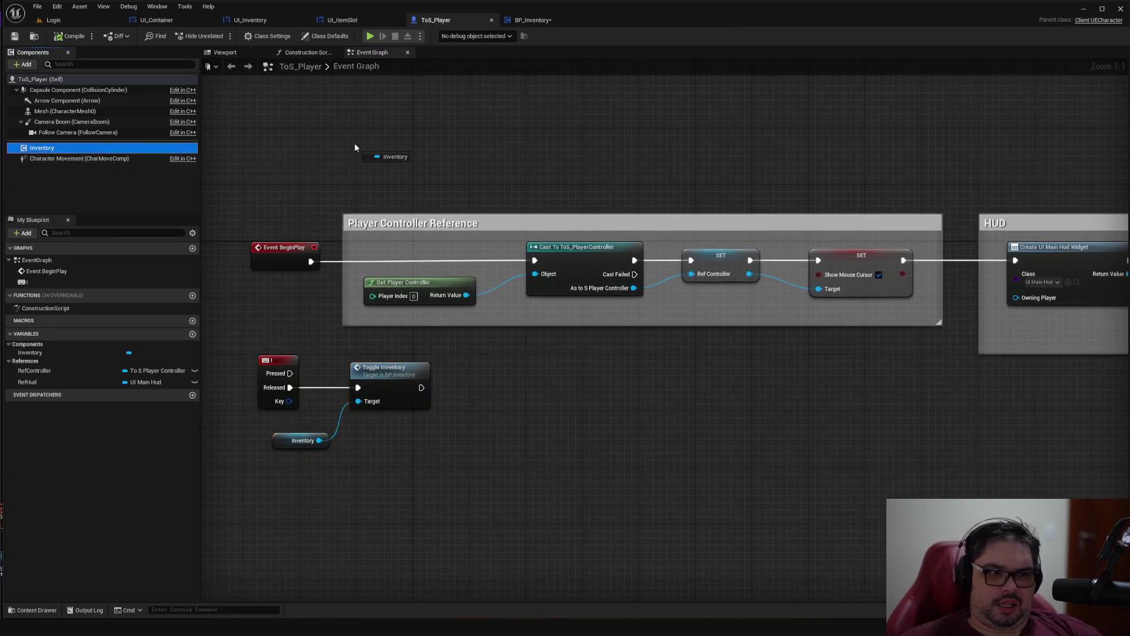
key("Delete")
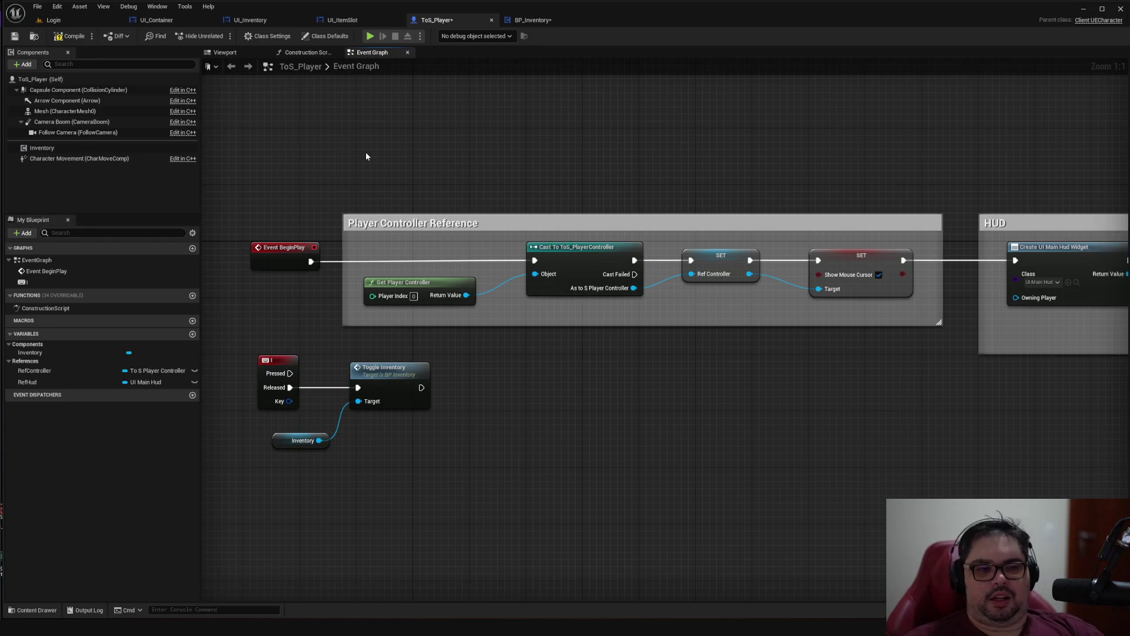
right_click_drag(771, 371, 222, 359)
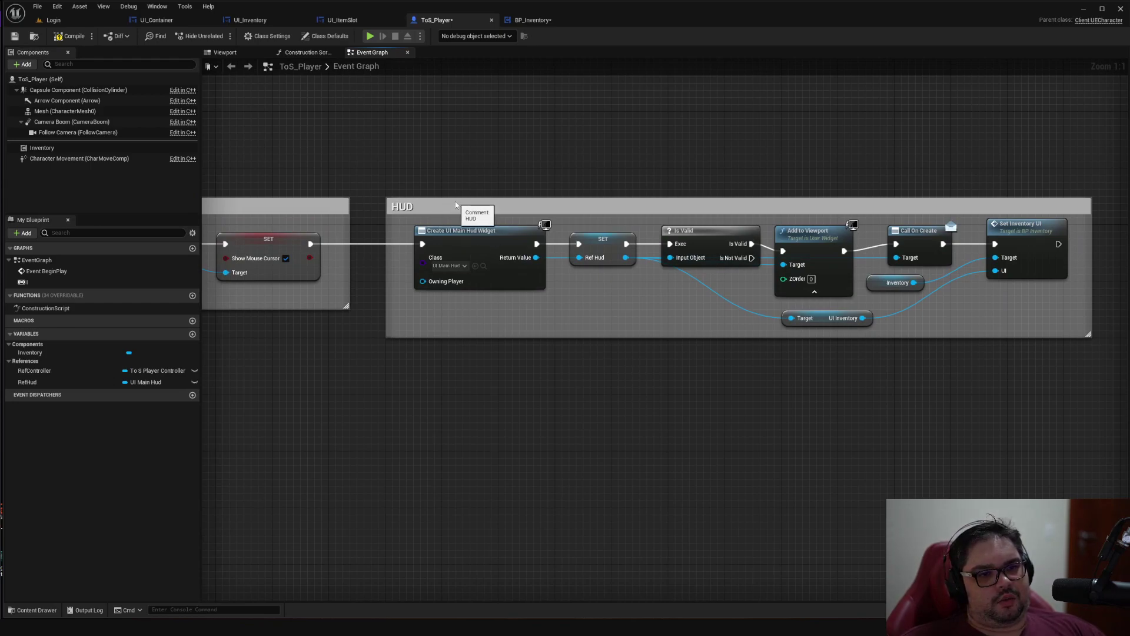
left_click_drag(450, 207, 436, 207)
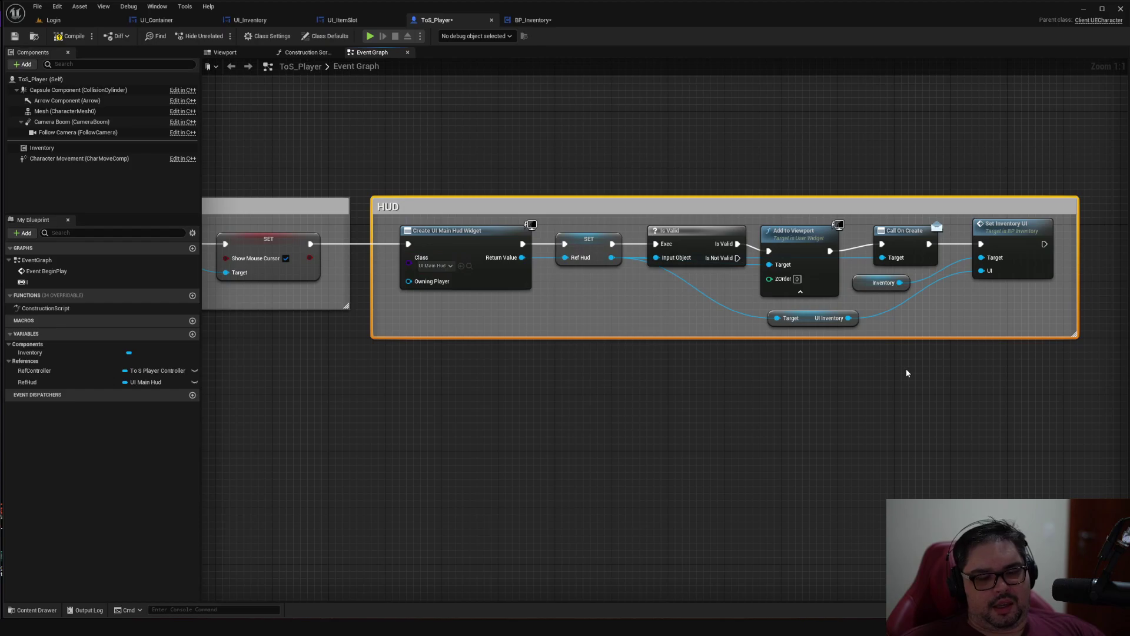
right_click_drag(906, 372, 555, 210)
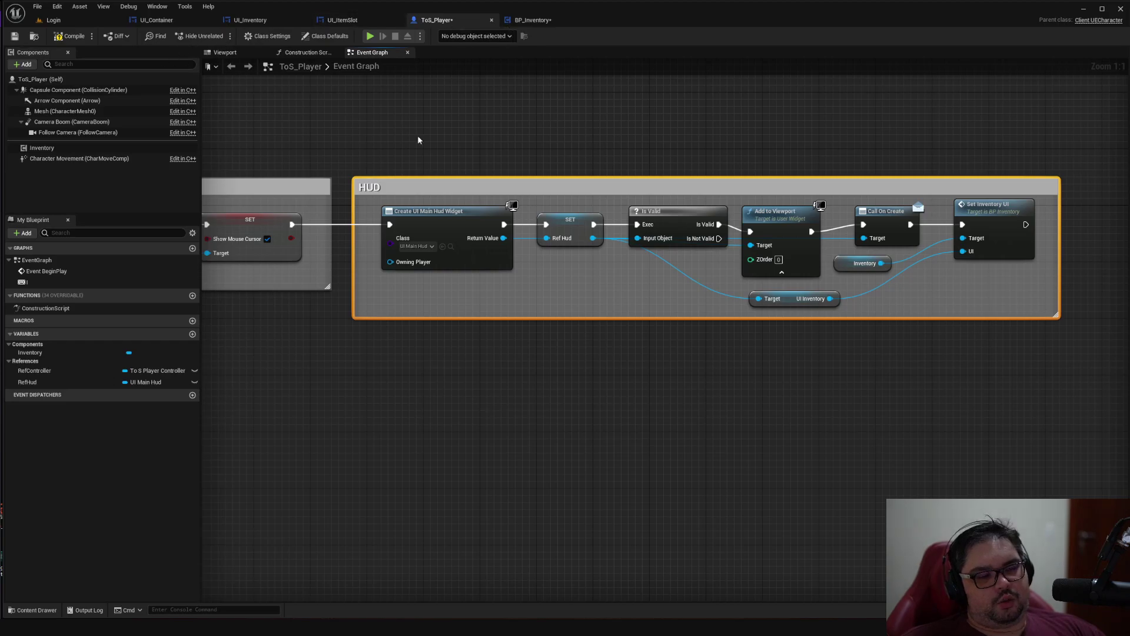
key("F7")
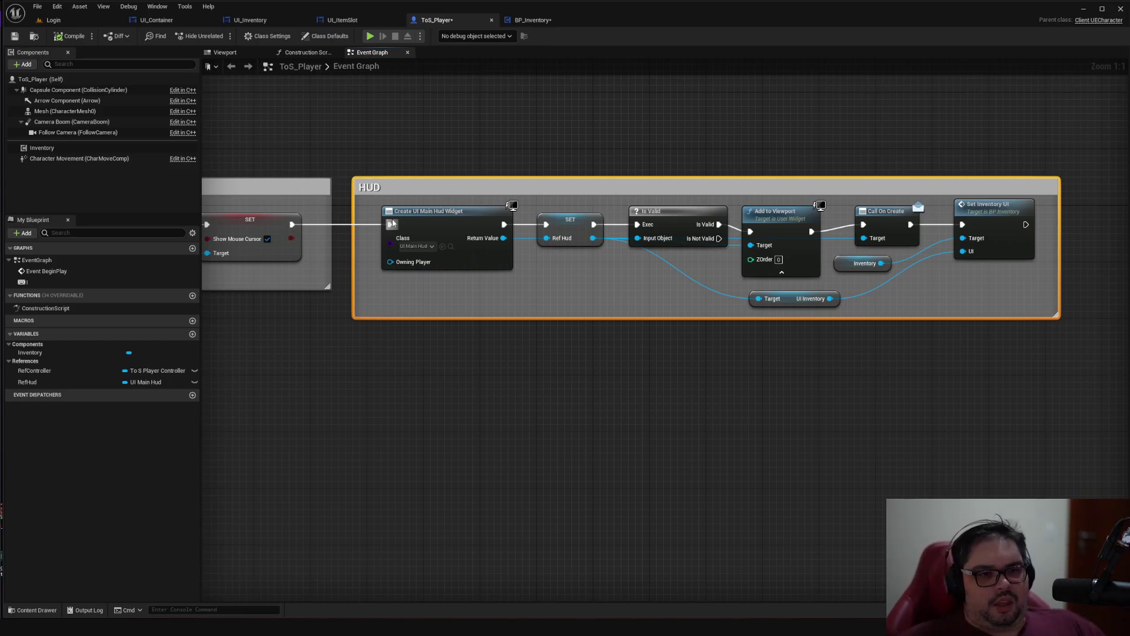
Pan the ToS_Player graph across the Player Controller Reference and HUD groups
right_click_drag(301, 169, 868, 152)
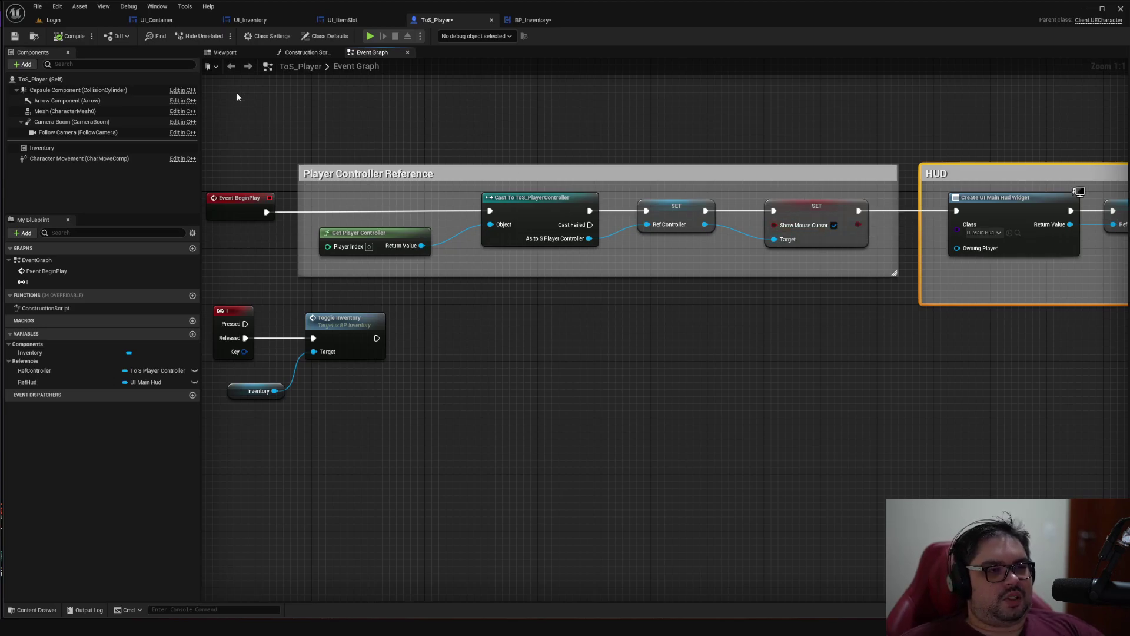
right_click_drag(728, 133, 577, 105)
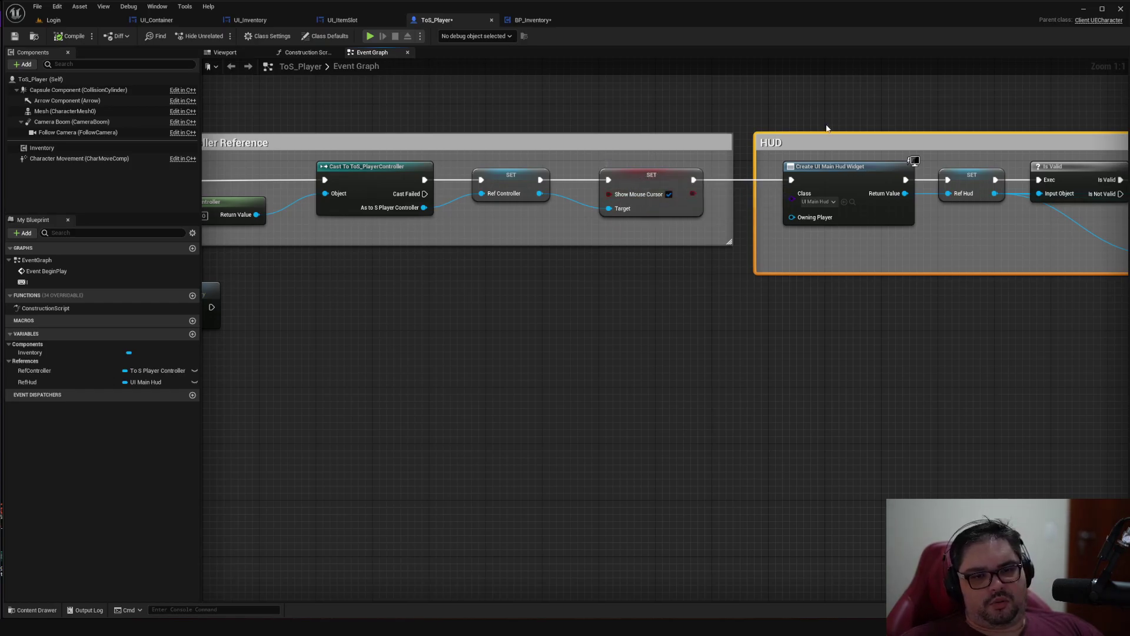
right_click_drag(765, 101, 740, 112)
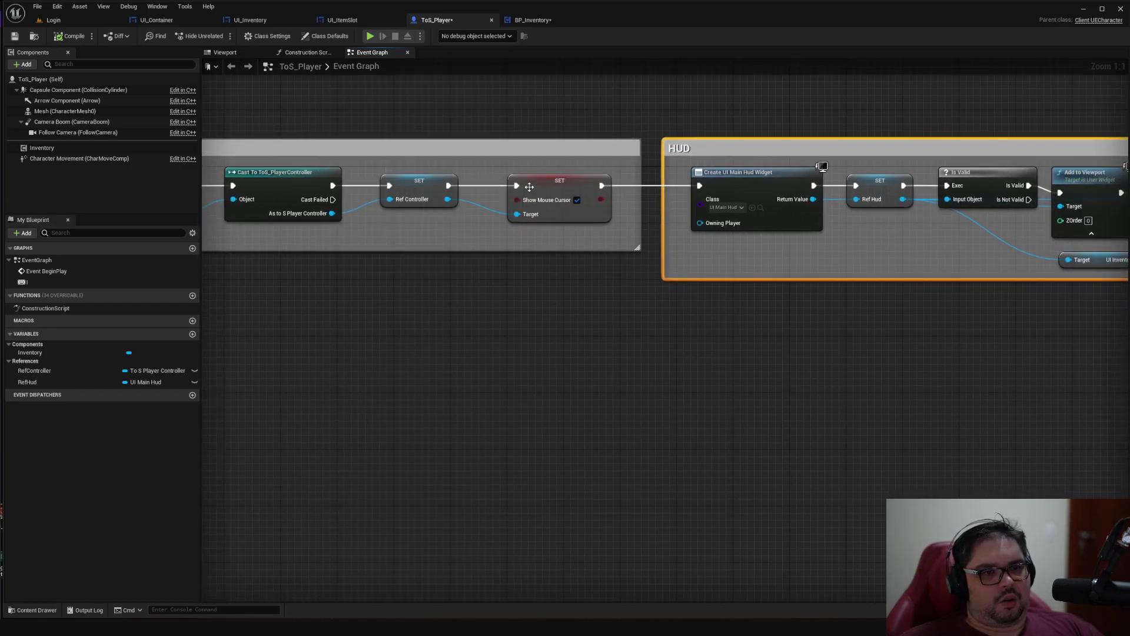
mouse_move(837, 107)
right_mouse_down()
mouse_move(387, 116)
mouse_move(484, 262)
right_mouse_up()
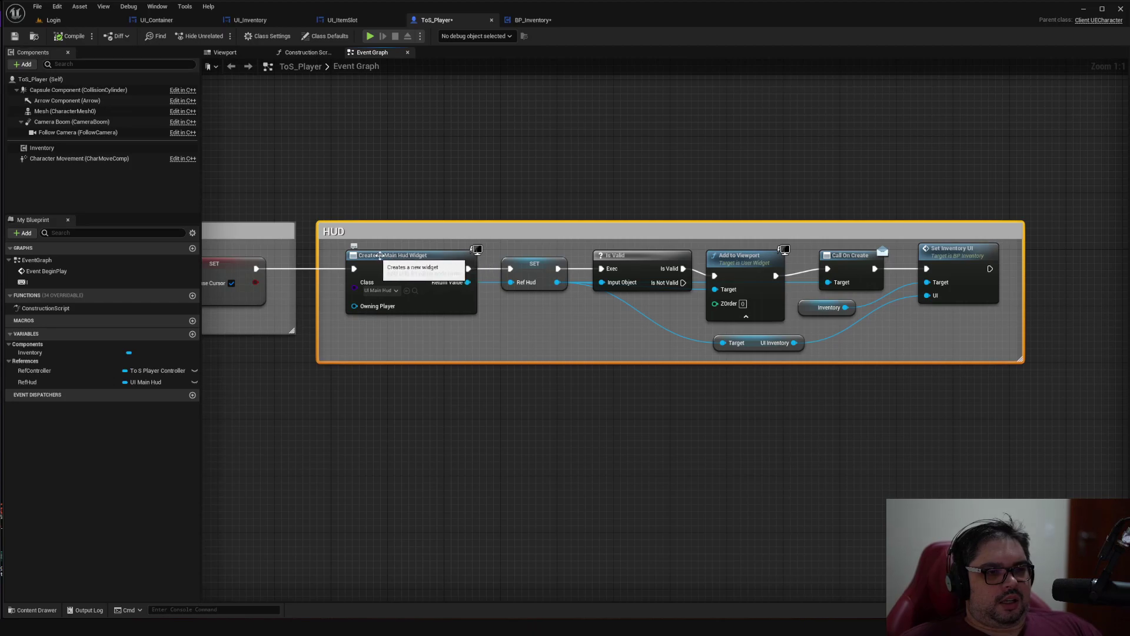
Browse the Content Drawer's UI folder to locate UI_MainHud, then close the drawer
key("ctrl+space")
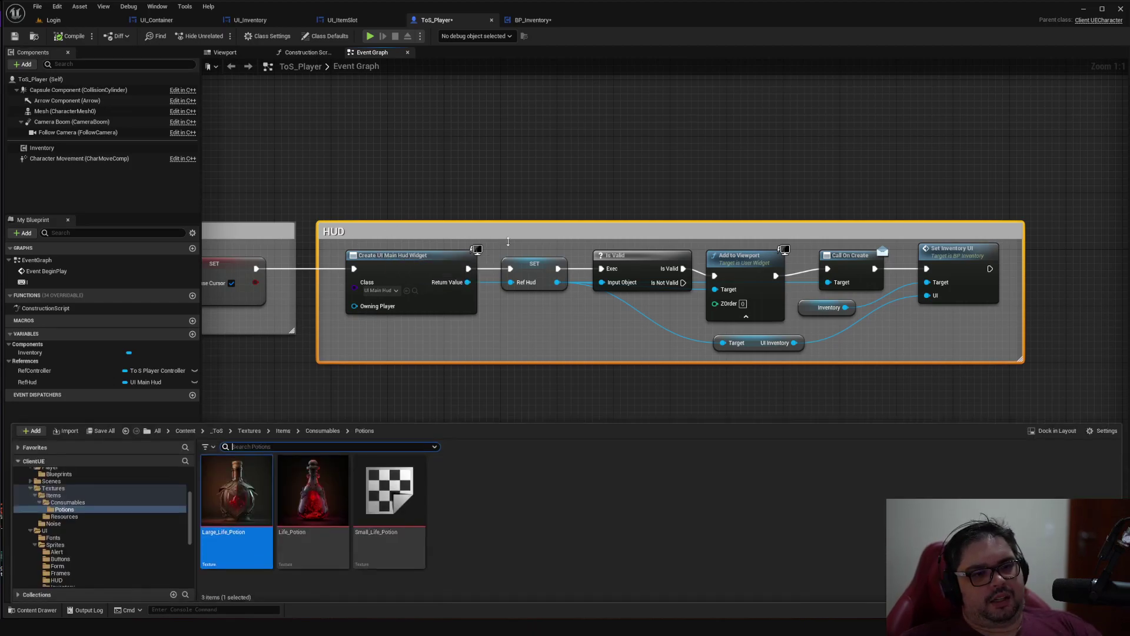
scroll(90, 516, "down", 5)
scroll(88, 512, "up", 1)
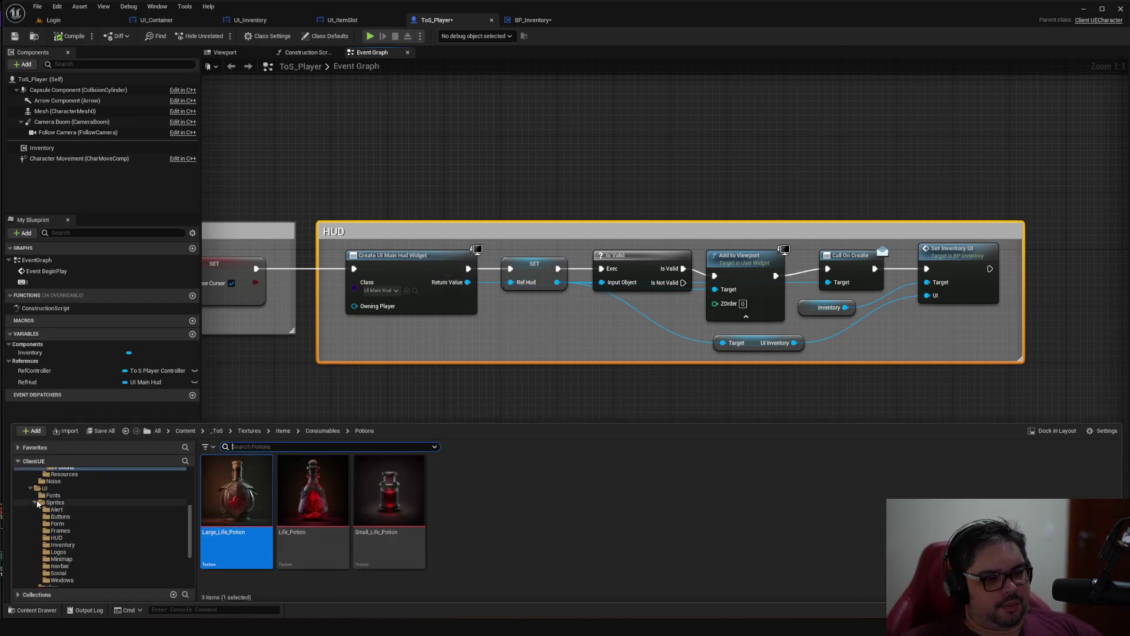
left_click(88, 488)
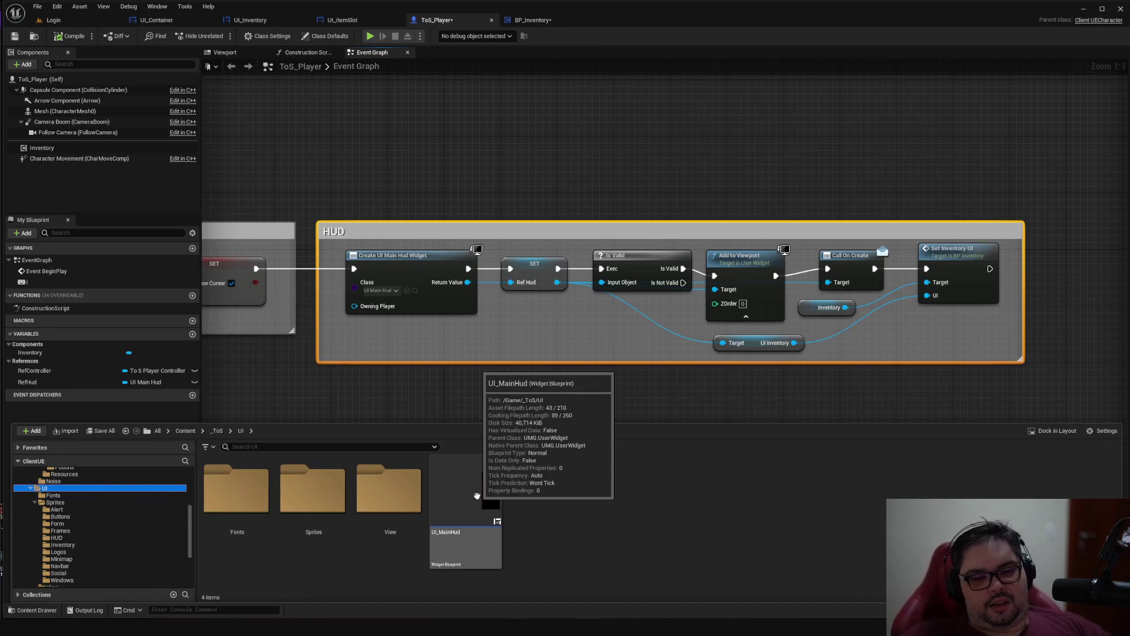
left_click(490, 187)
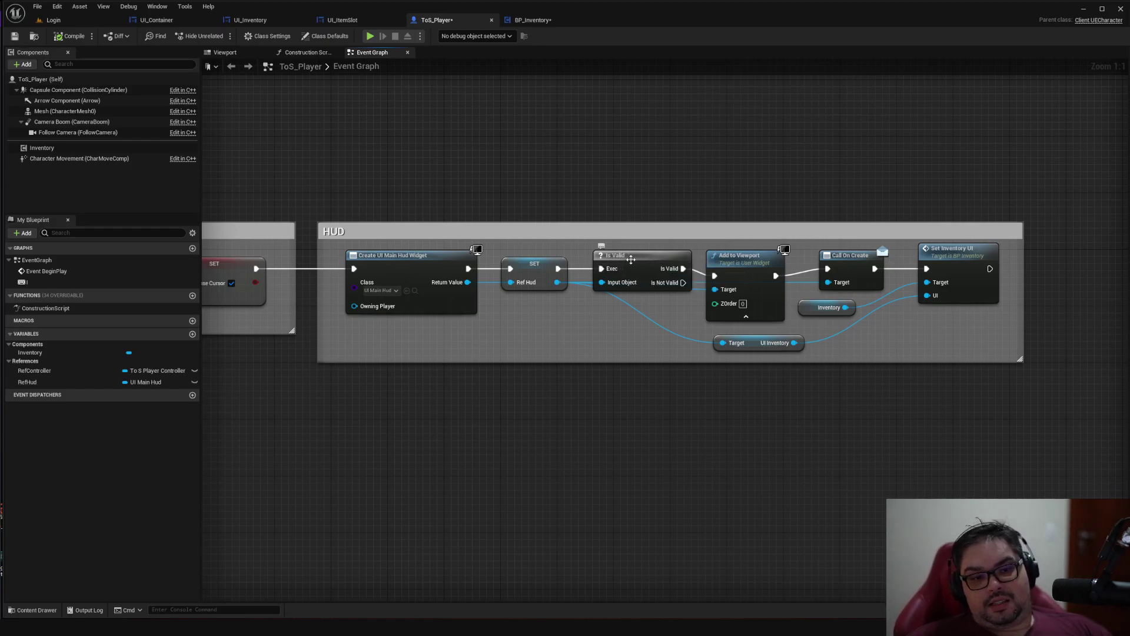
Align Is Valid, Call On Create, Set Inventory UI and Inventory nodes, shrink the HUD comment, and shift it left
left_click_drag(630, 275, 622, 274)
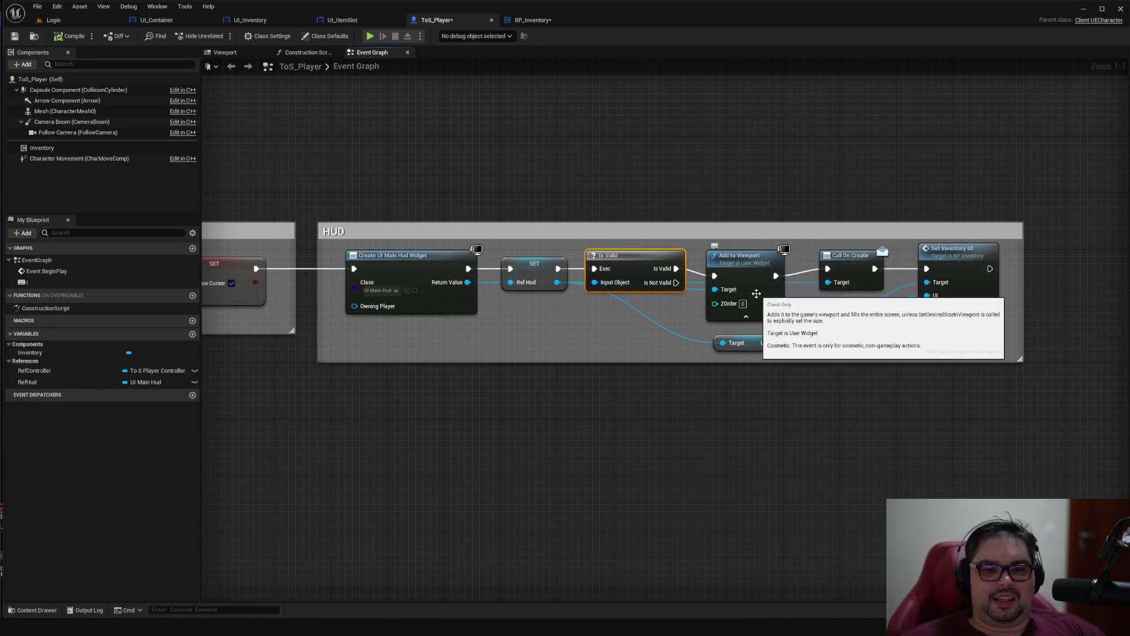
left_click_drag(618, 263, 618, 270)
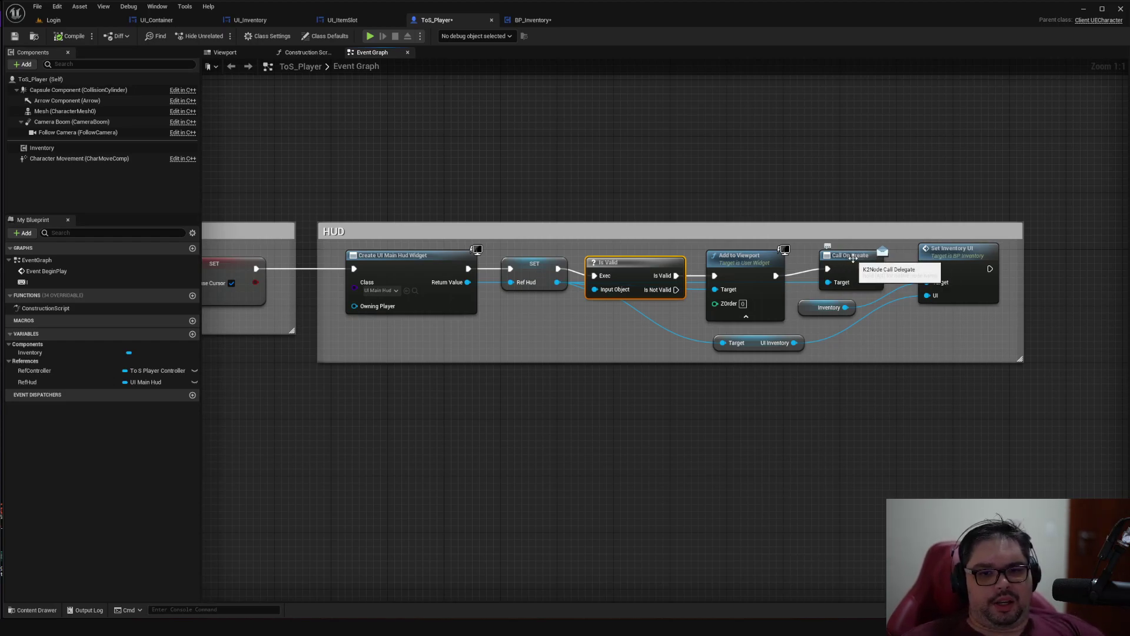
mouse_move(861, 254)
left_mouse_down()
mouse_move(842, 256)
mouse_move(852, 273)
left_mouse_up()
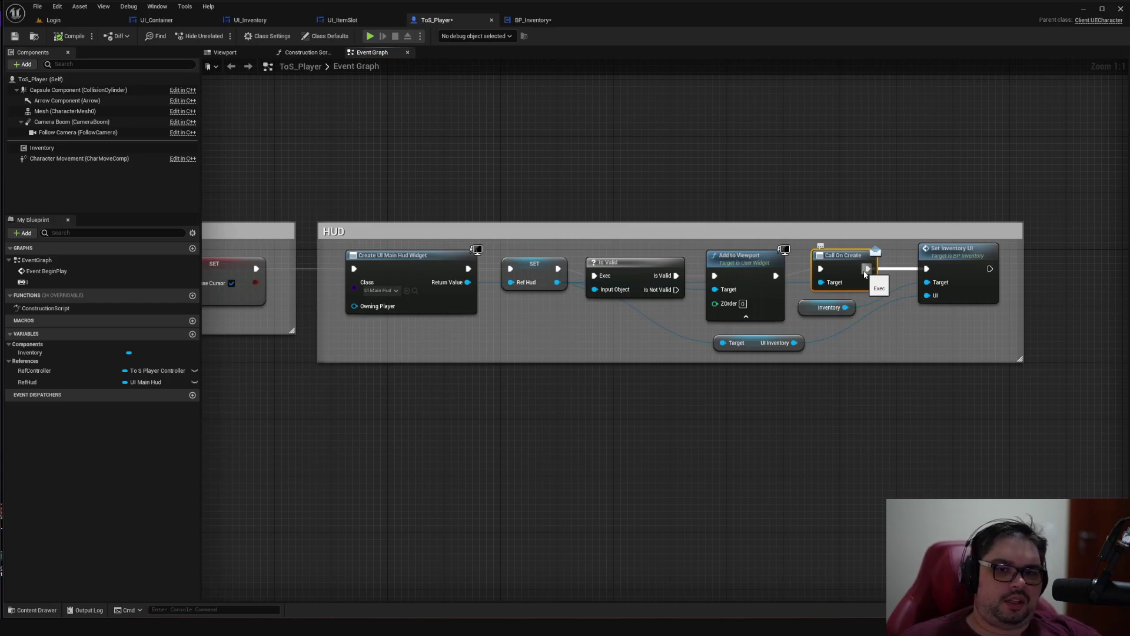
left_click_drag(951, 254, 938, 254)
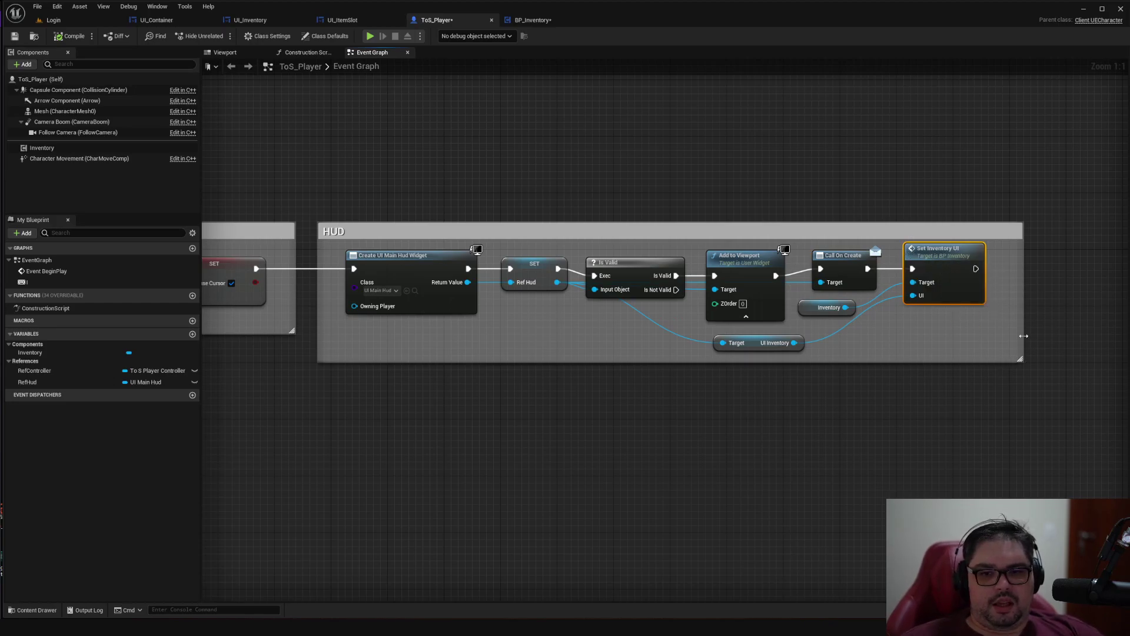
left_click_drag(1024, 335, 995, 331)
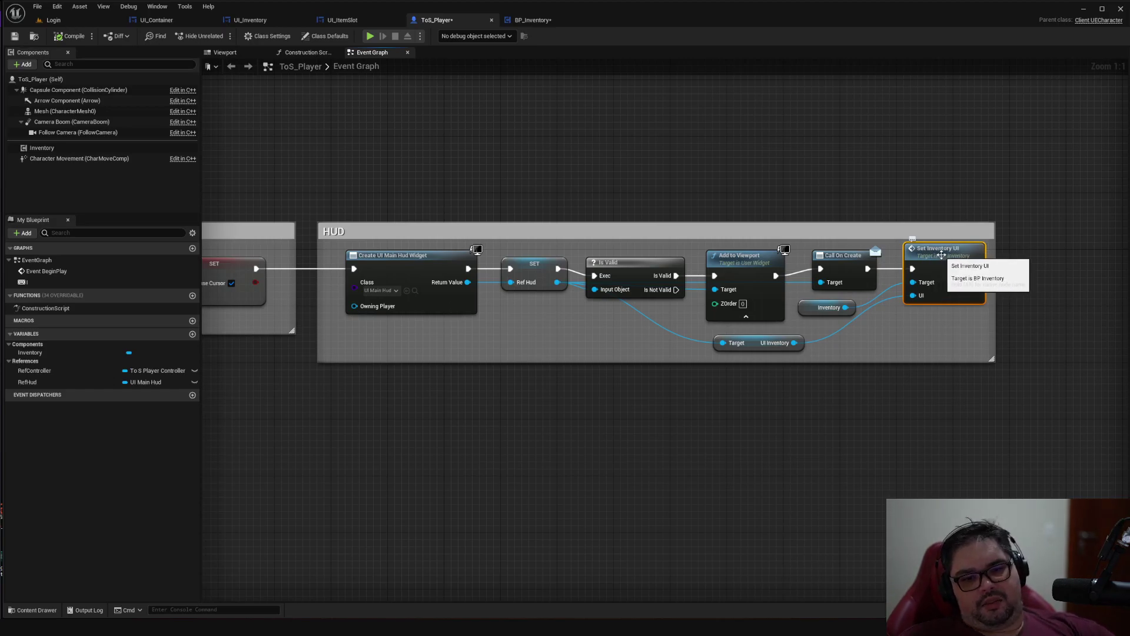
left_click_drag(822, 312, 814, 312)
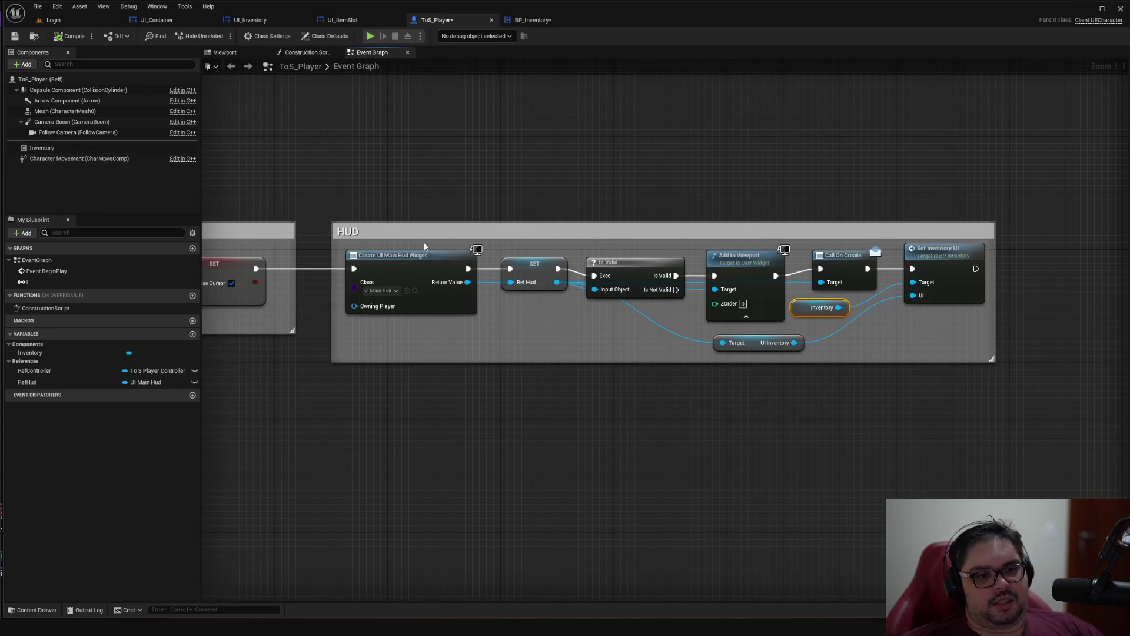
left_click_drag(429, 235, 406, 234)
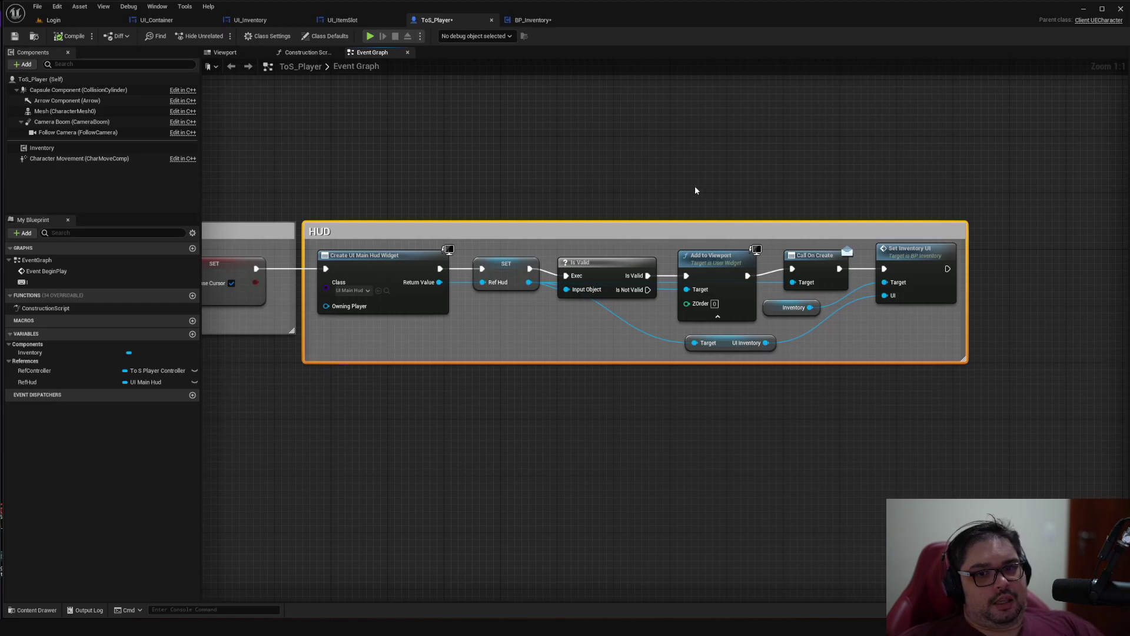
Open BP_Inventory's Set Inventory UI function, save the blueprint, then go to Toggle Inventory
left_click(533, 20)
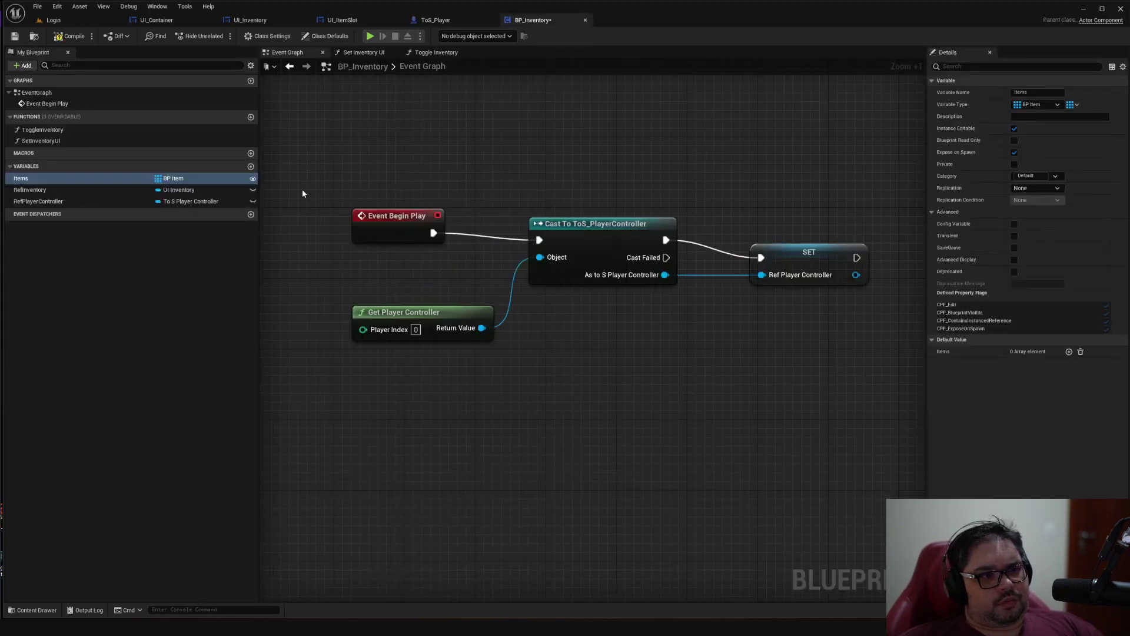
double_click(41, 141)
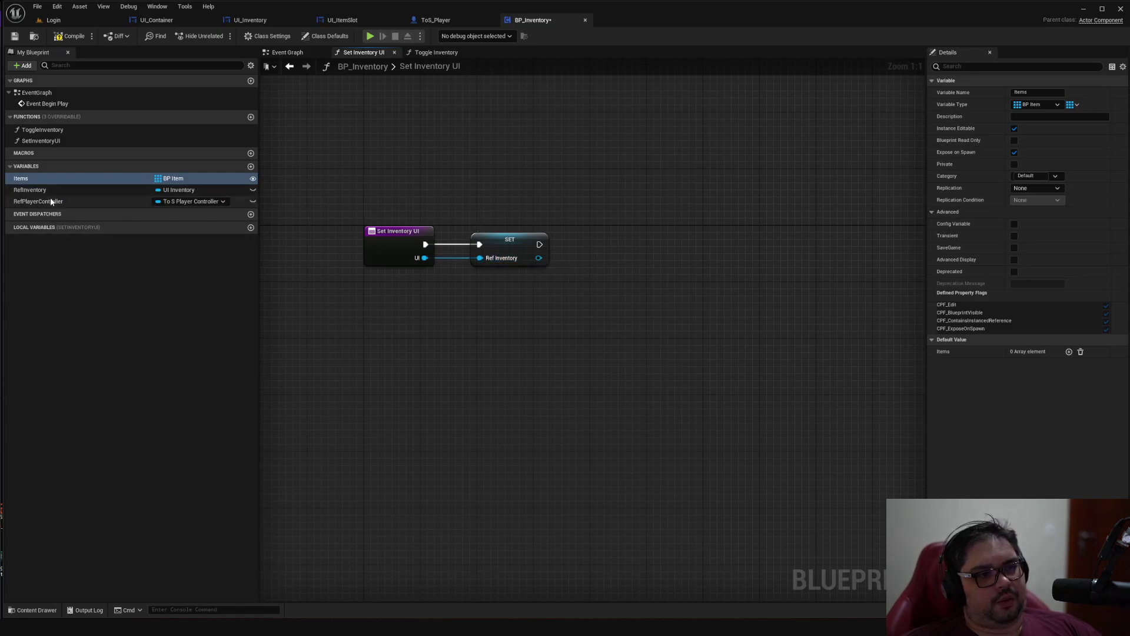
left_click(251, 182)
key("ctrl+s")
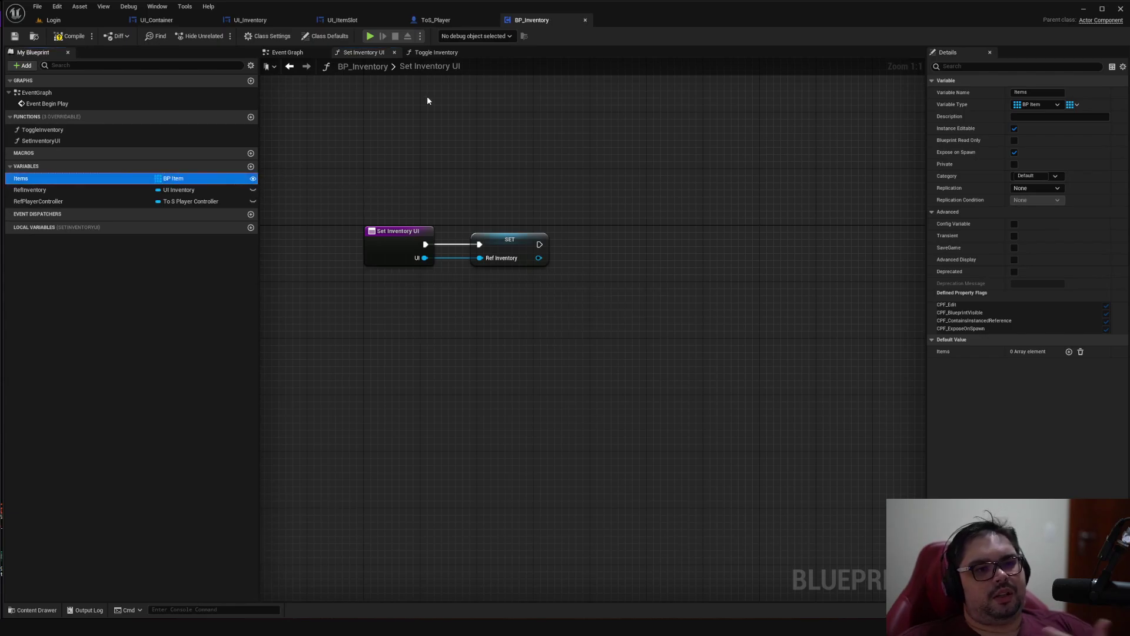
left_click(435, 52)
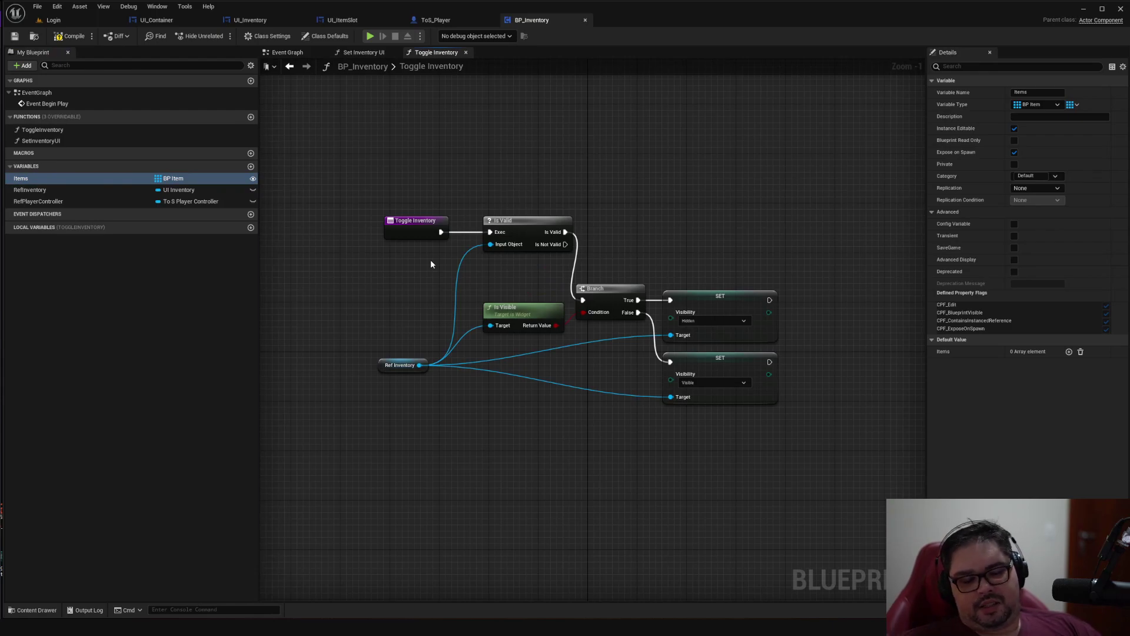
Align Ref Inventory, Is Visible and Branch, placing the two SET nodes beside Branch's True and False outputs
scroll(445, 253, "up", 1)
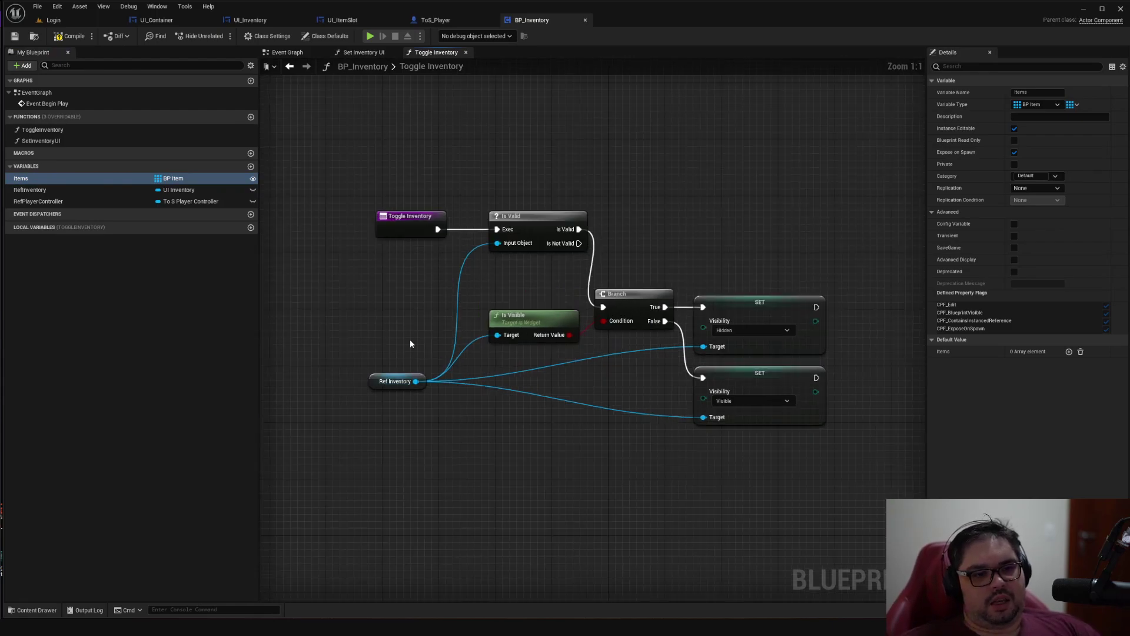
left_click_drag(389, 388, 402, 276)
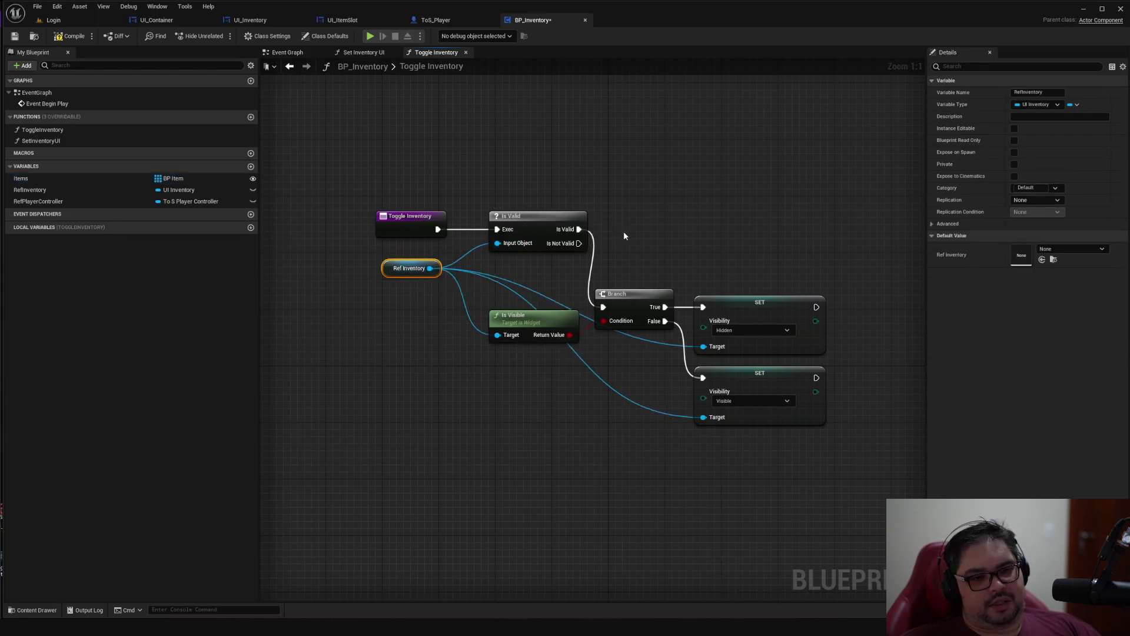
right_click_drag(623, 235, 597, 239)
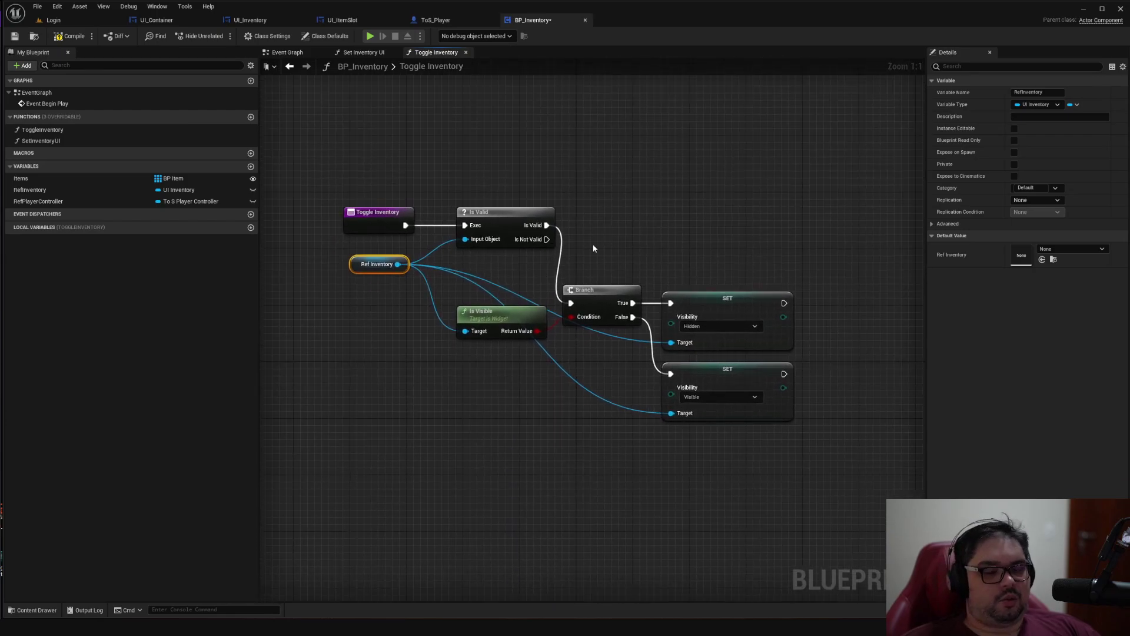
left_click(646, 321)
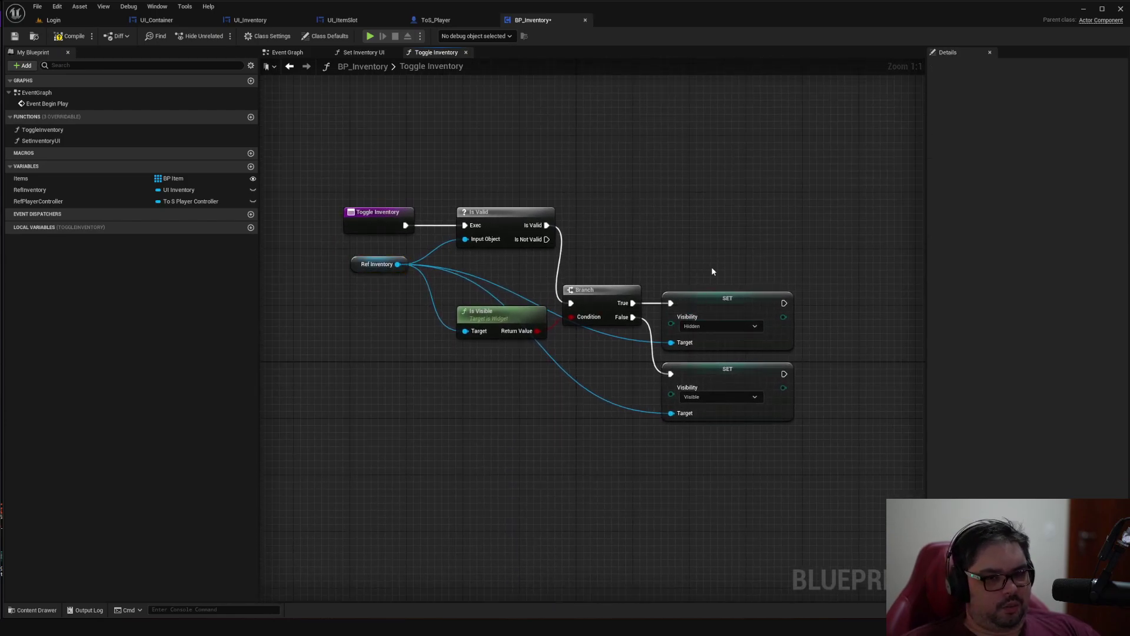
mouse_move(488, 316)
left_mouse_down()
mouse_move(466, 322)
mouse_move(474, 336)
mouse_move(496, 323)
left_mouse_up()
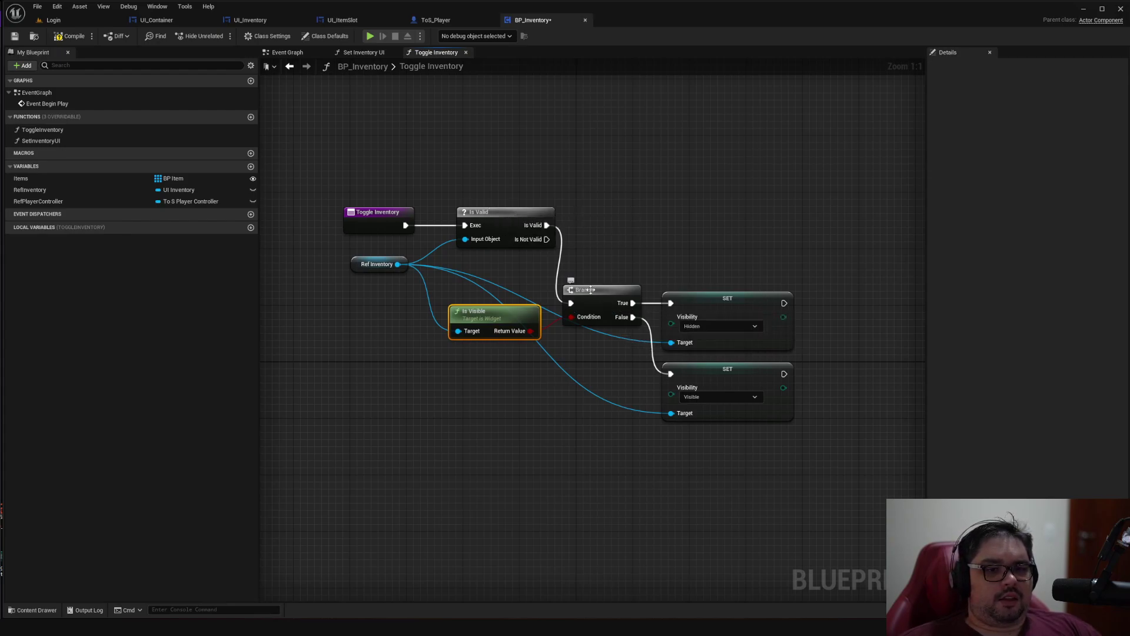
left_click_drag(598, 292, 604, 279)
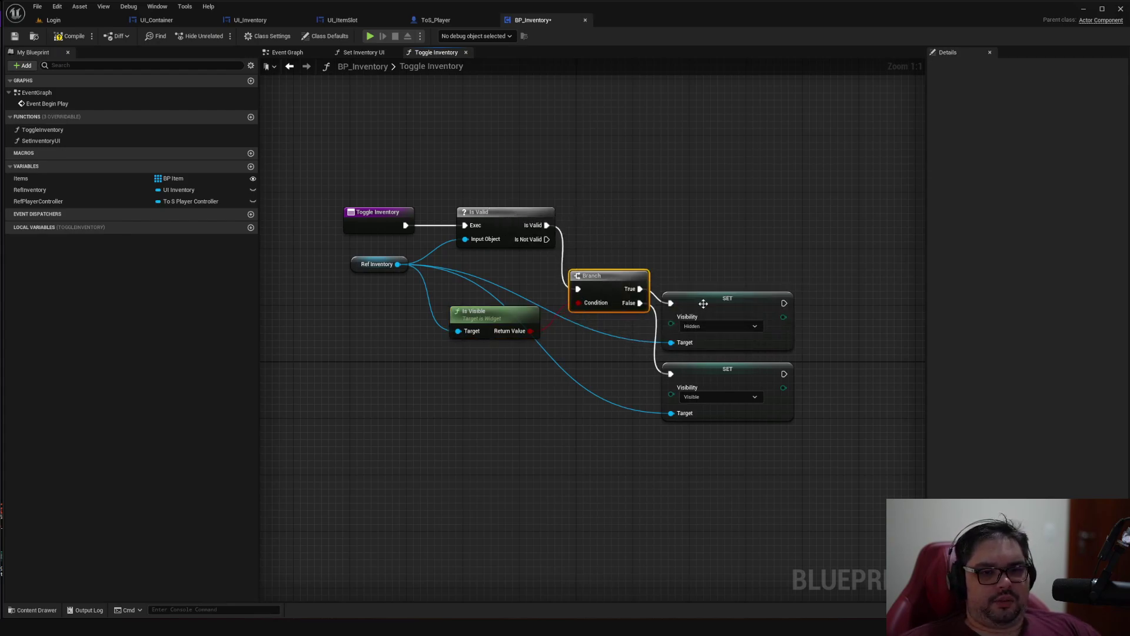
left_click_drag(705, 309, 718, 230)
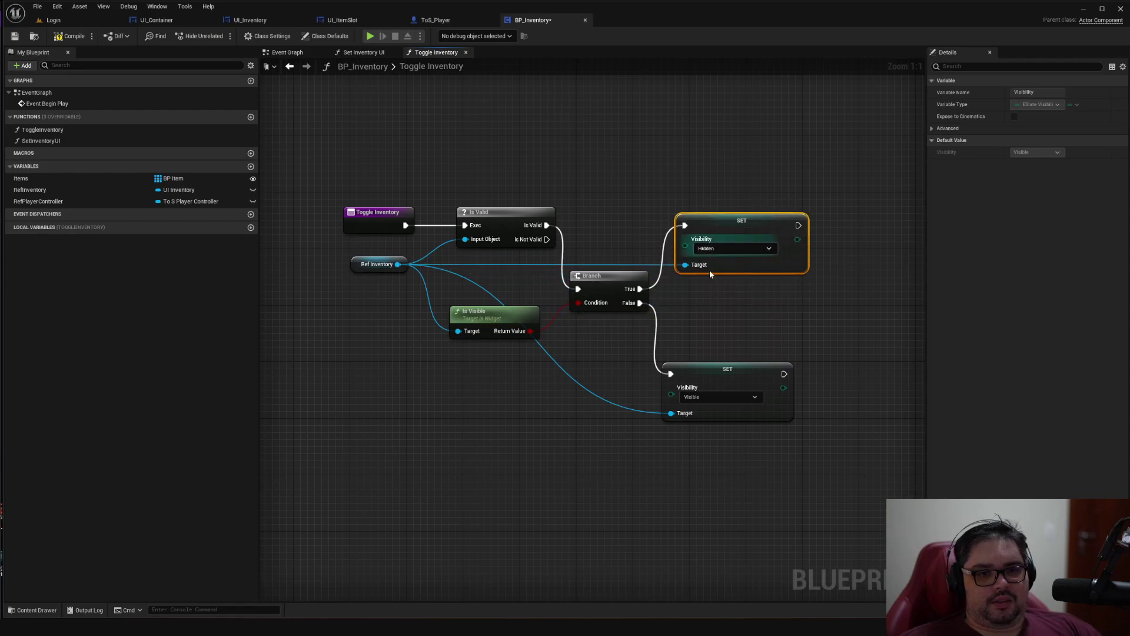
mouse_move(699, 363)
left_mouse_down()
mouse_move(722, 331)
mouse_move(719, 310)
left_mouse_up()
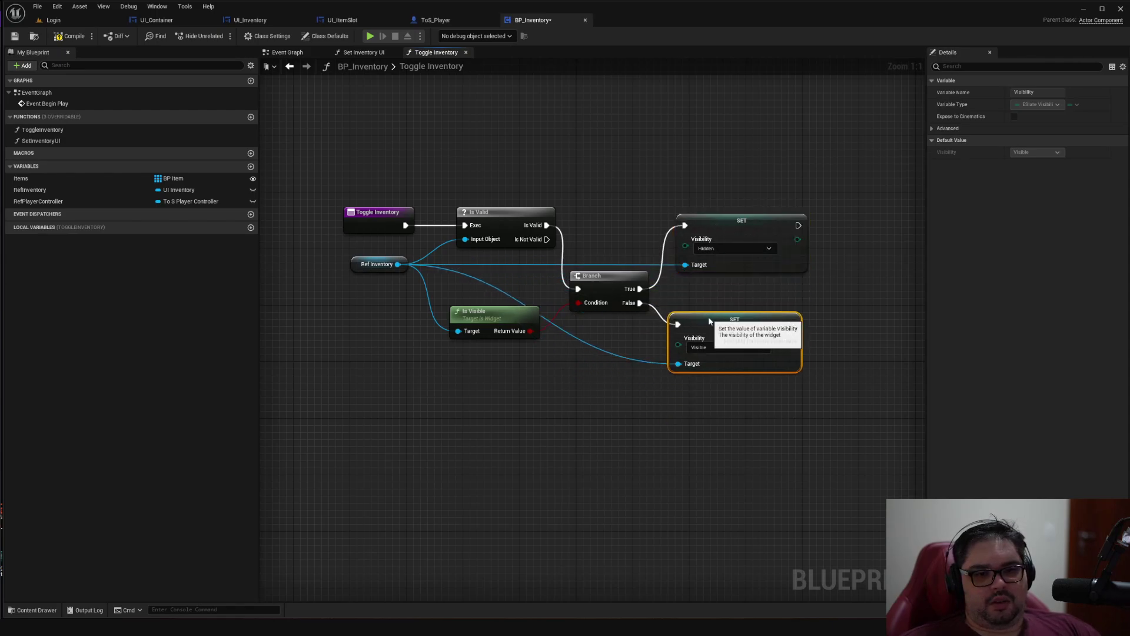
left_click(563, 370)
right_click_drag(560, 374, 586, 389)
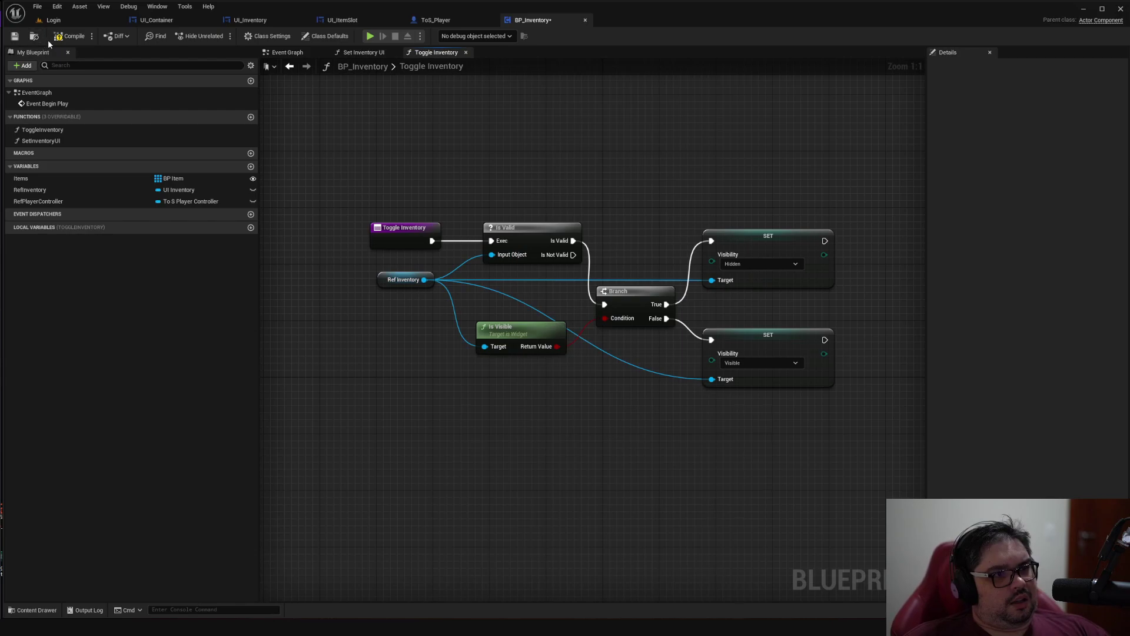
left_click(15, 37)
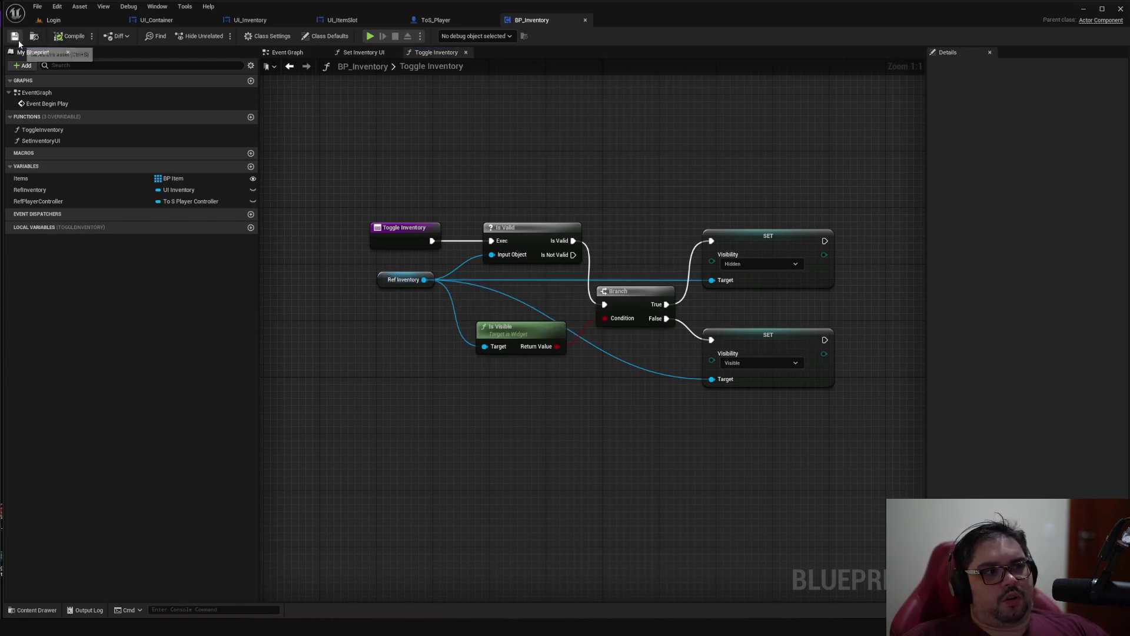
left_click_drag(343, 176, 818, 443)
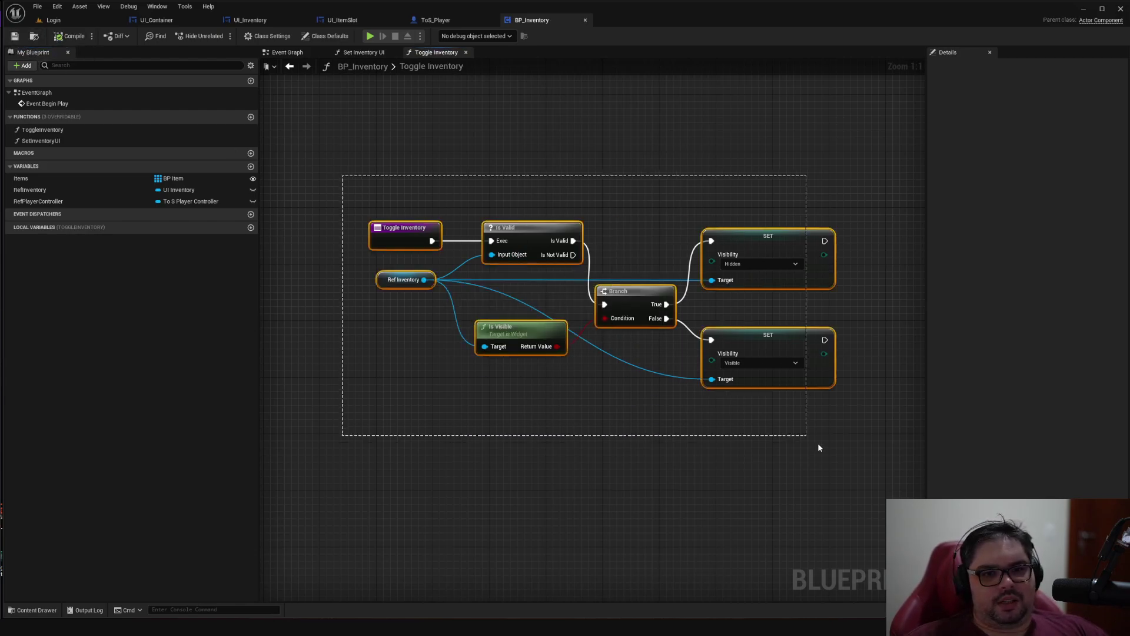
right_click_drag(772, 318, 759, 367)
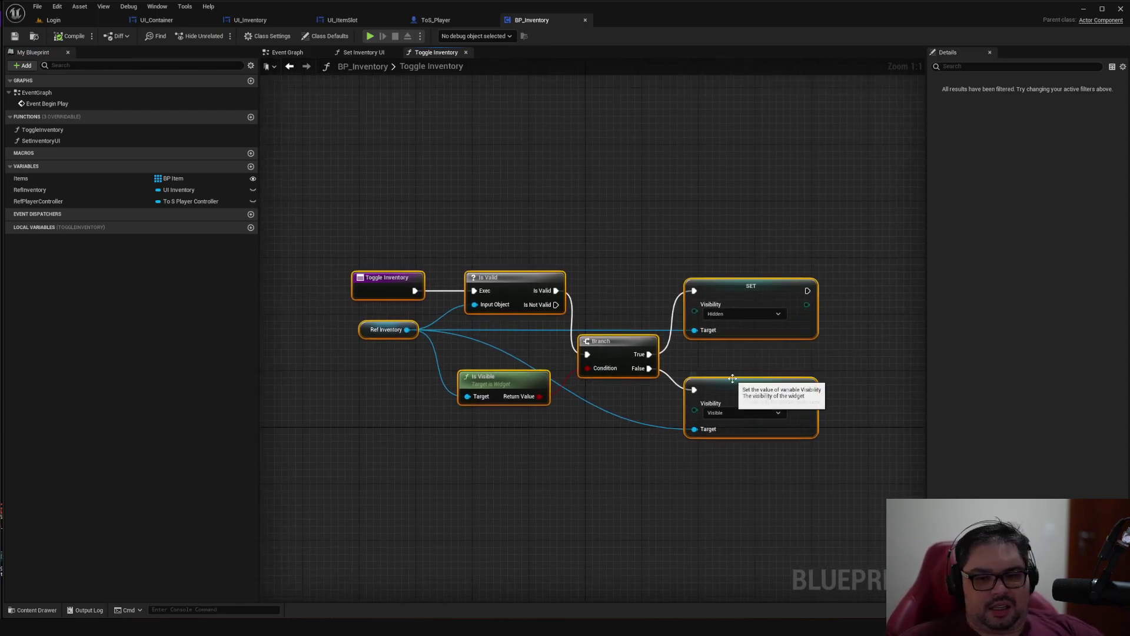
right_click_drag(732, 378, 721, 319)
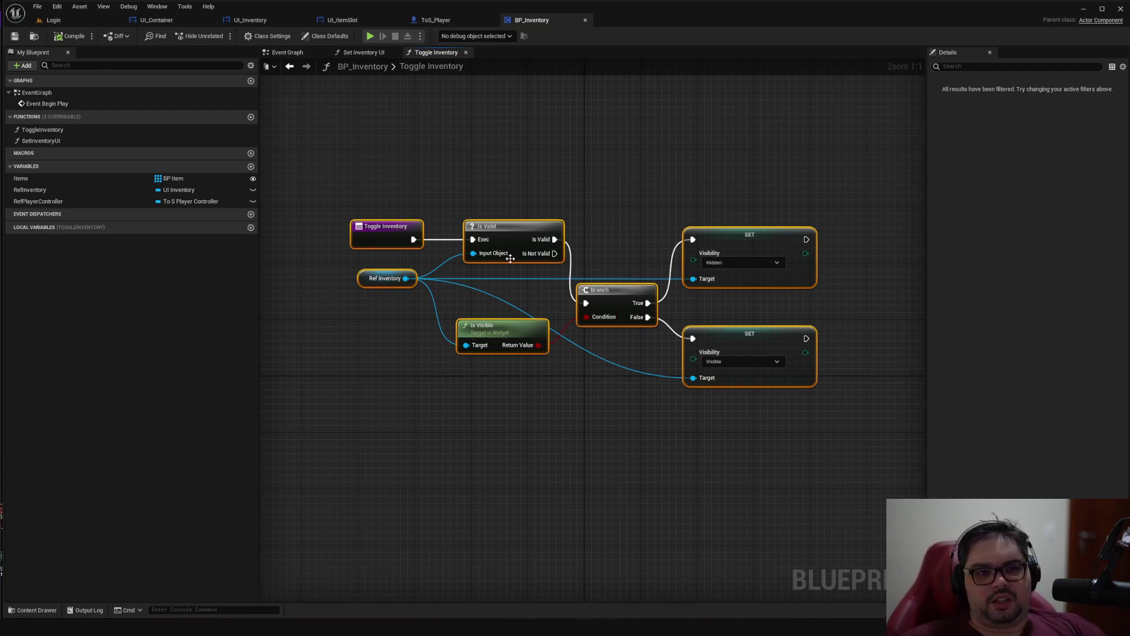
left_click(566, 197)
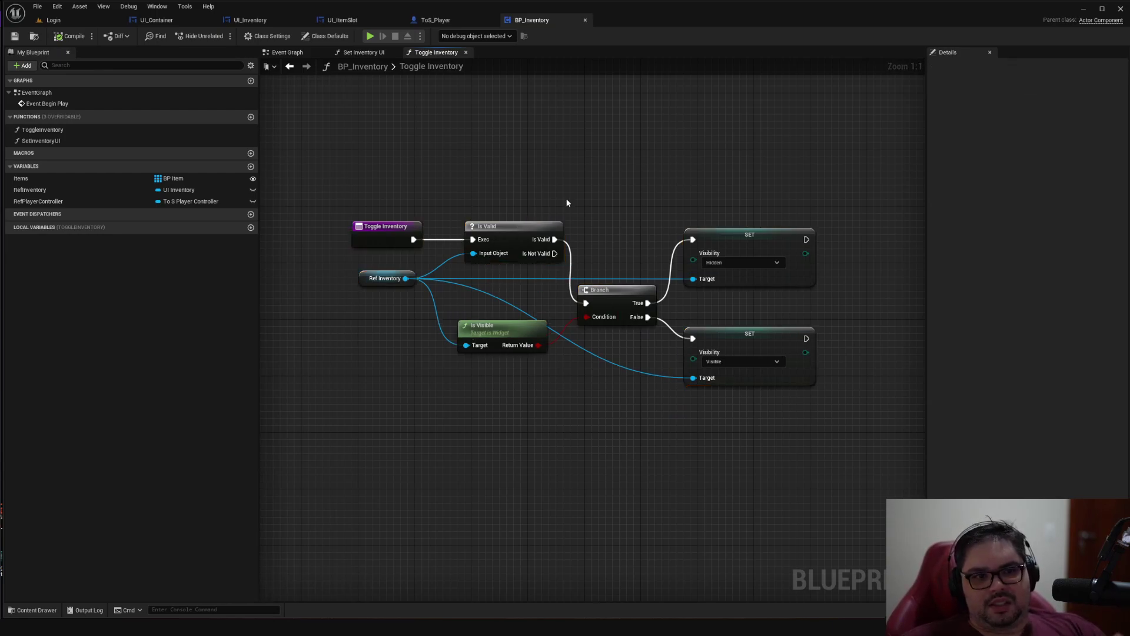
right_click_drag(567, 196, 567, 221)
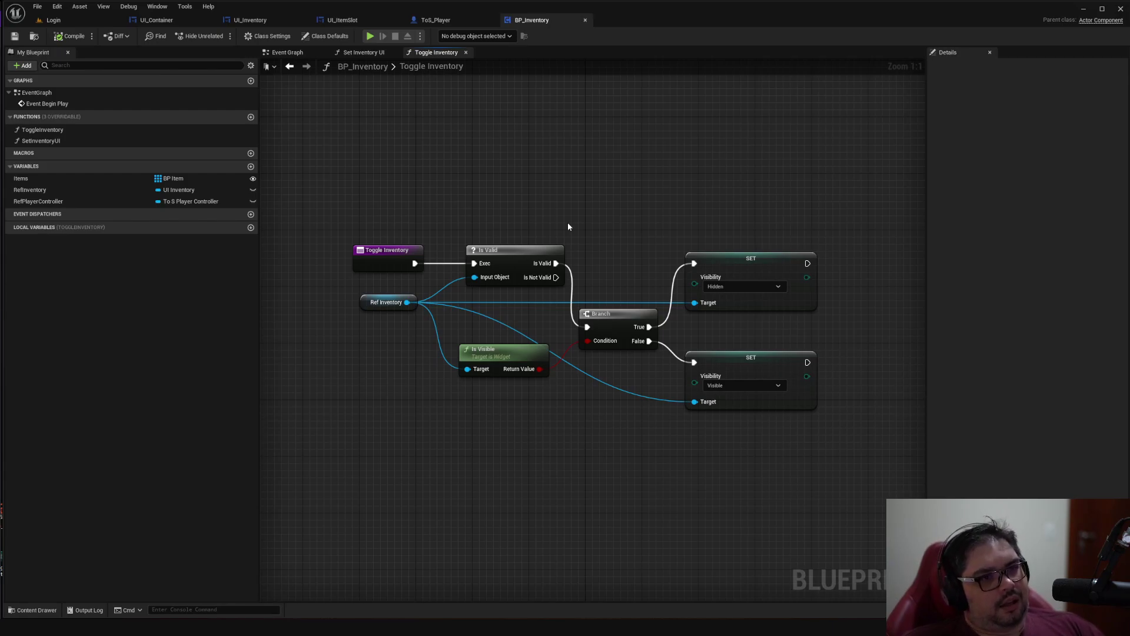
mouse_move(355, 216)
left_mouse_down()
mouse_move(856, 462)
mouse_move(330, 213)
left_mouse_up()
left_click(856, 457)
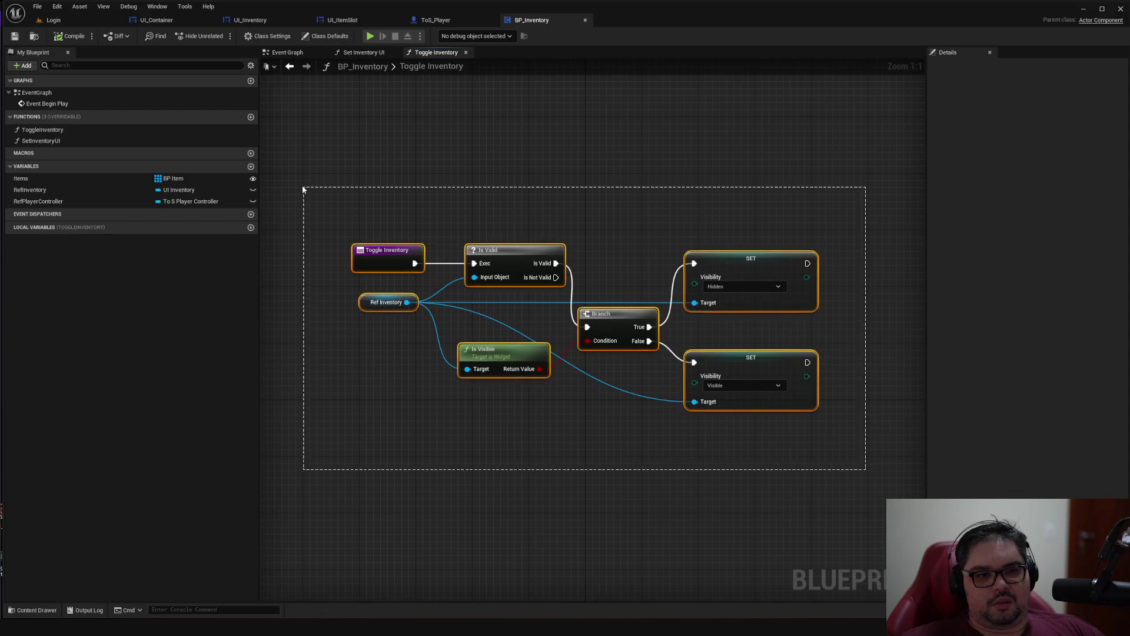
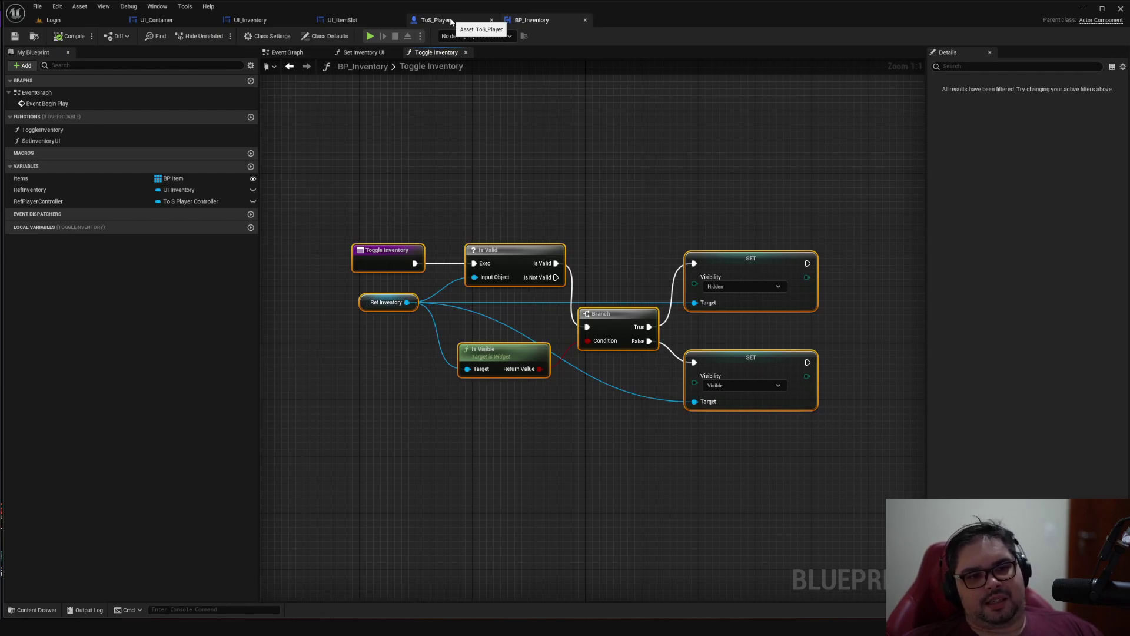
Open ToS_Player's Event Graph and pan to the Player Controller Reference and I-key Toggle Inventory nodes
left_click(451, 22)
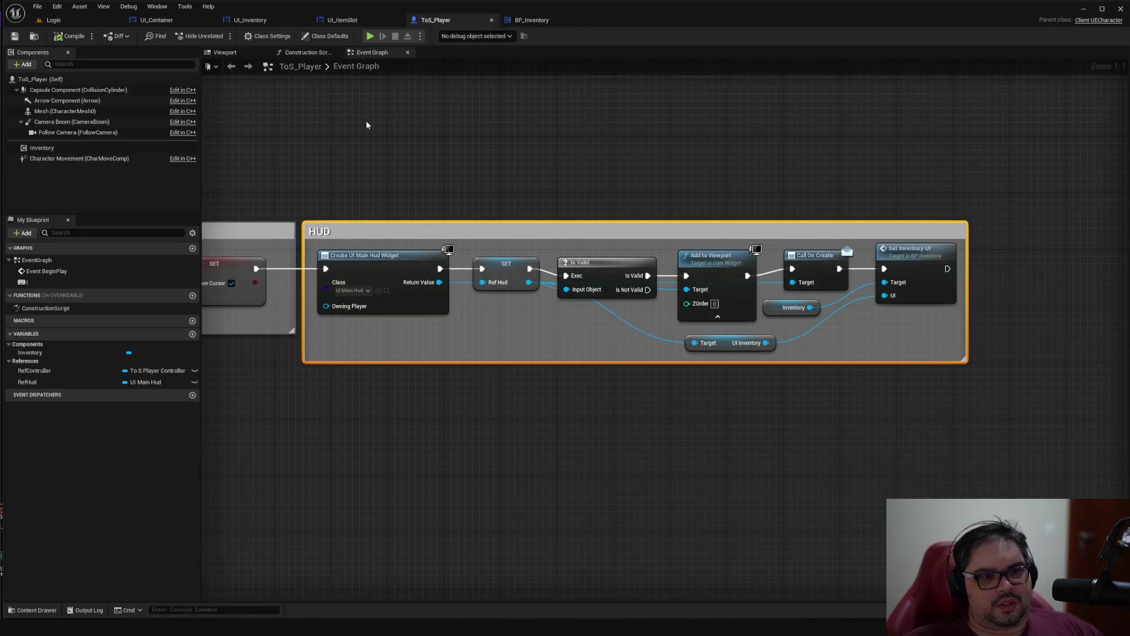
right_click_drag(395, 146, 458, 146)
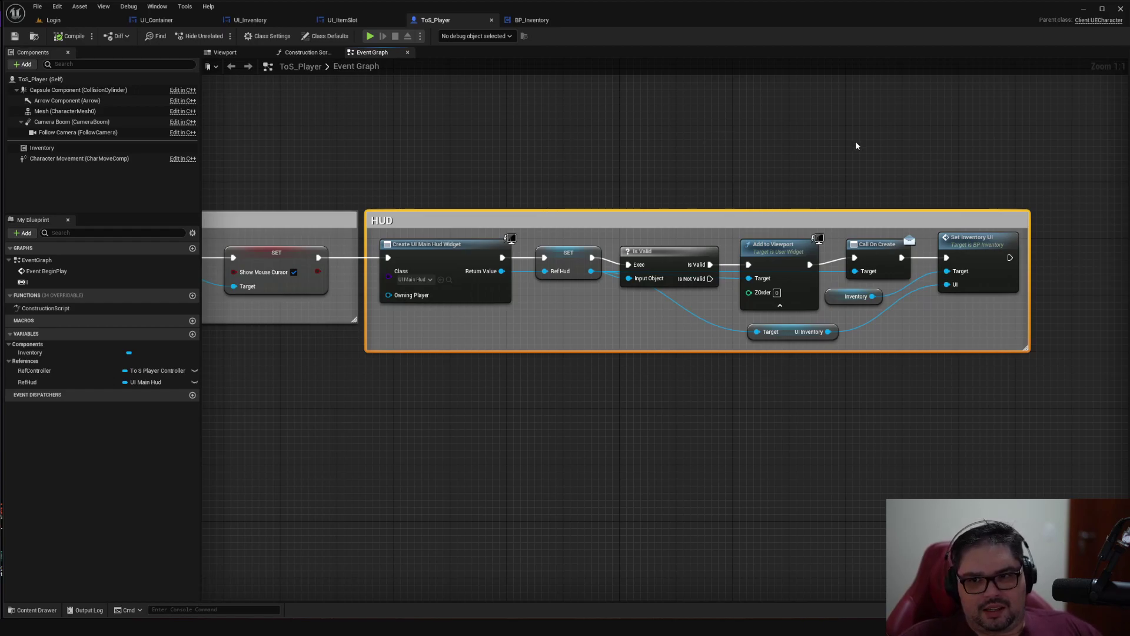
right_click_drag(639, 154, 1129, 85)
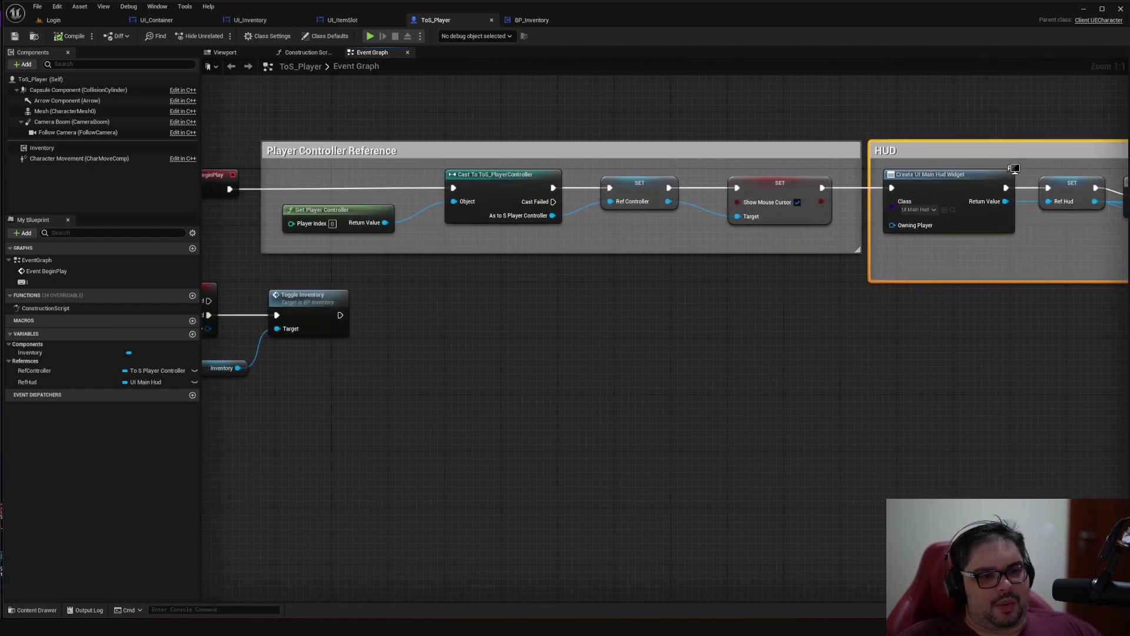
right_click_drag(1014, 169, 999, 191)
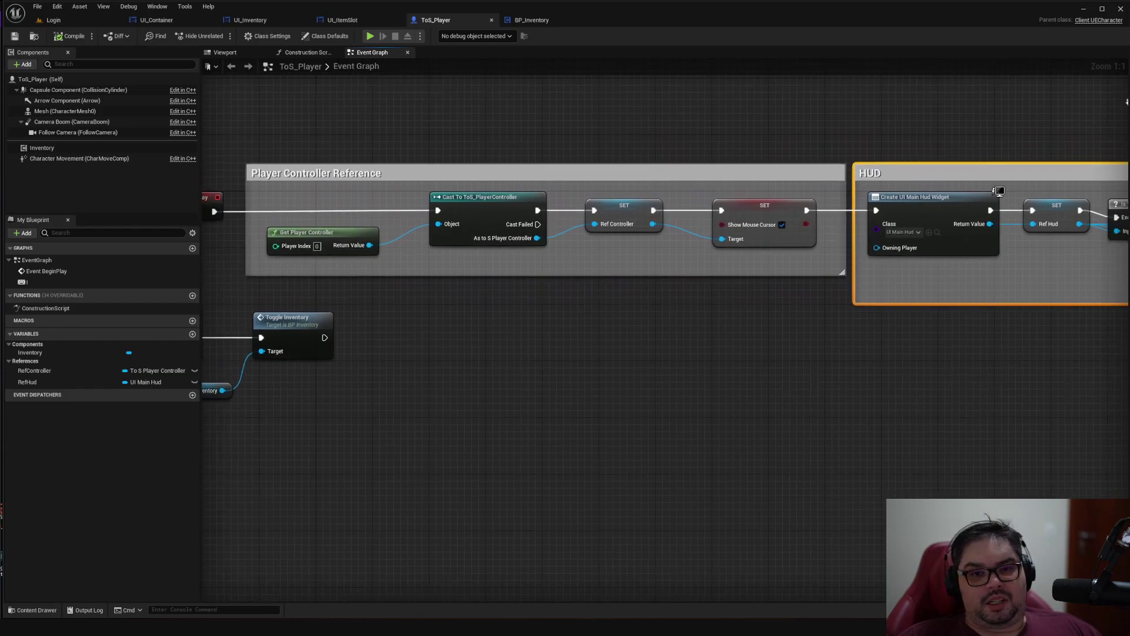
right_click_drag(708, 155, 946, 130)
Shift the I-key, Toggle Inventory and Inventory nodes slightly up-left and recentre the graph near BeginPlay
left_click_drag(388, 264, 566, 384)
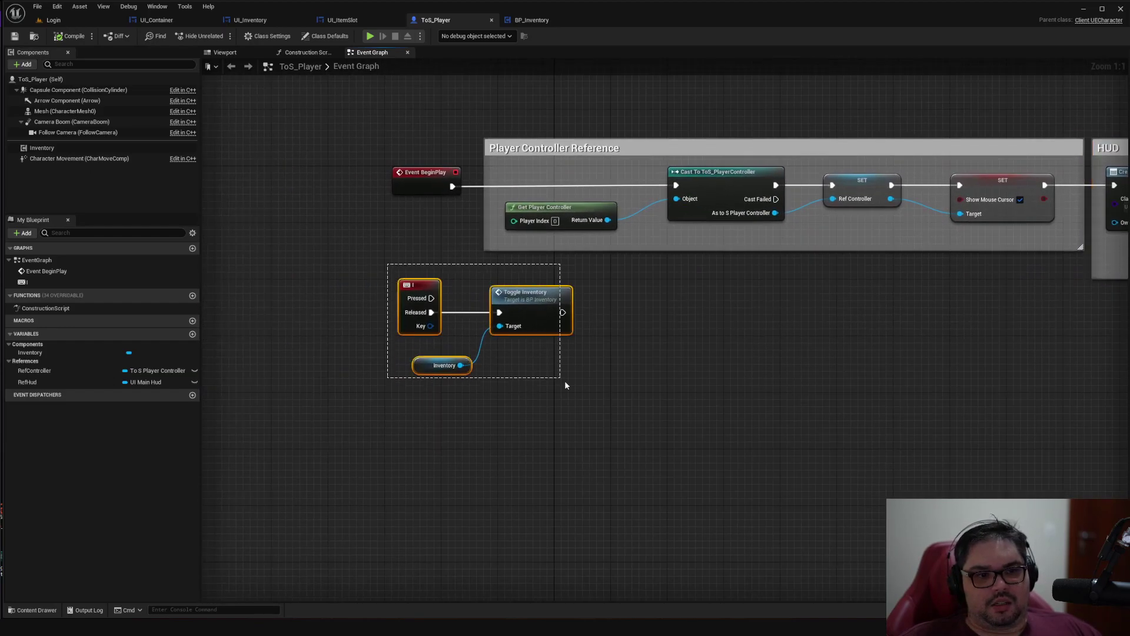
left_click_drag(535, 296, 529, 290)
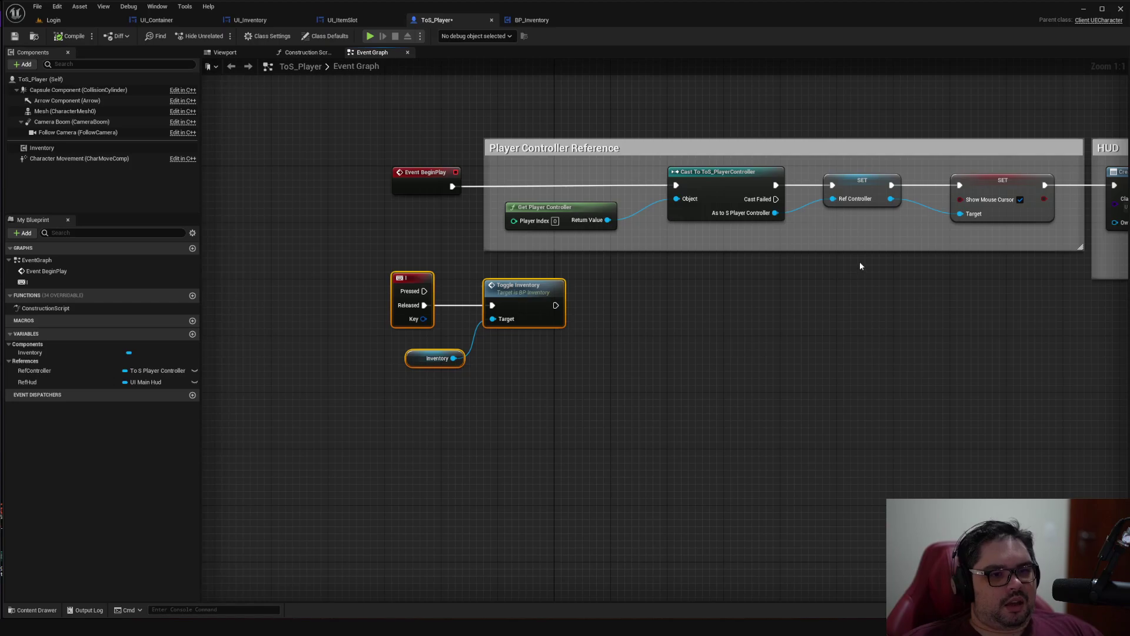
right_click_drag(806, 272, 751, 390)
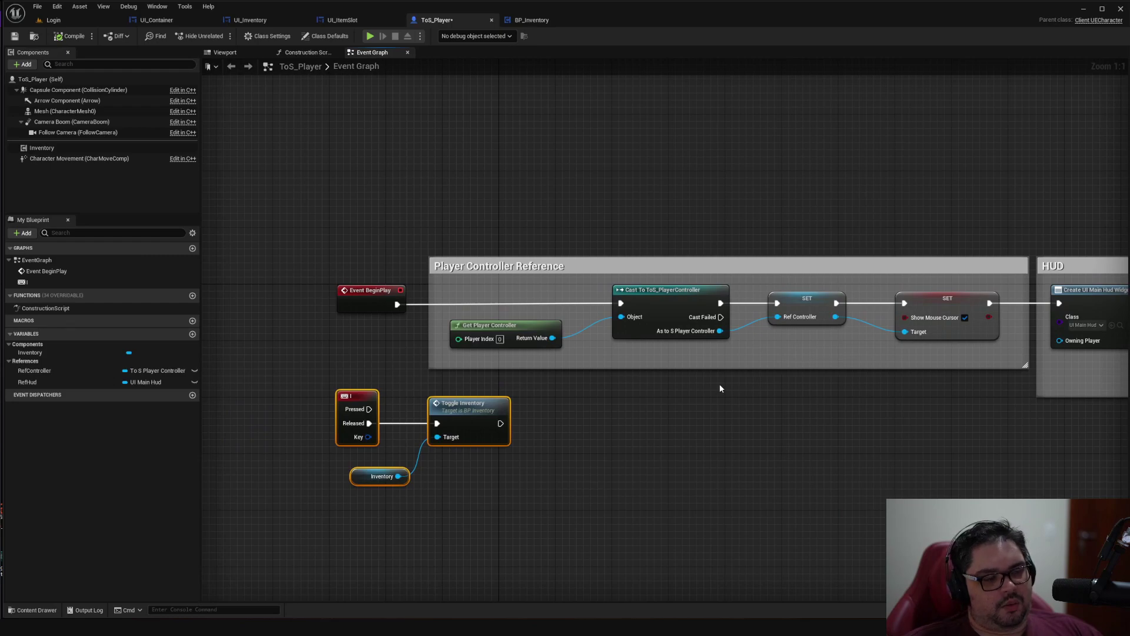
right_click_drag(719, 388, 668, 293)
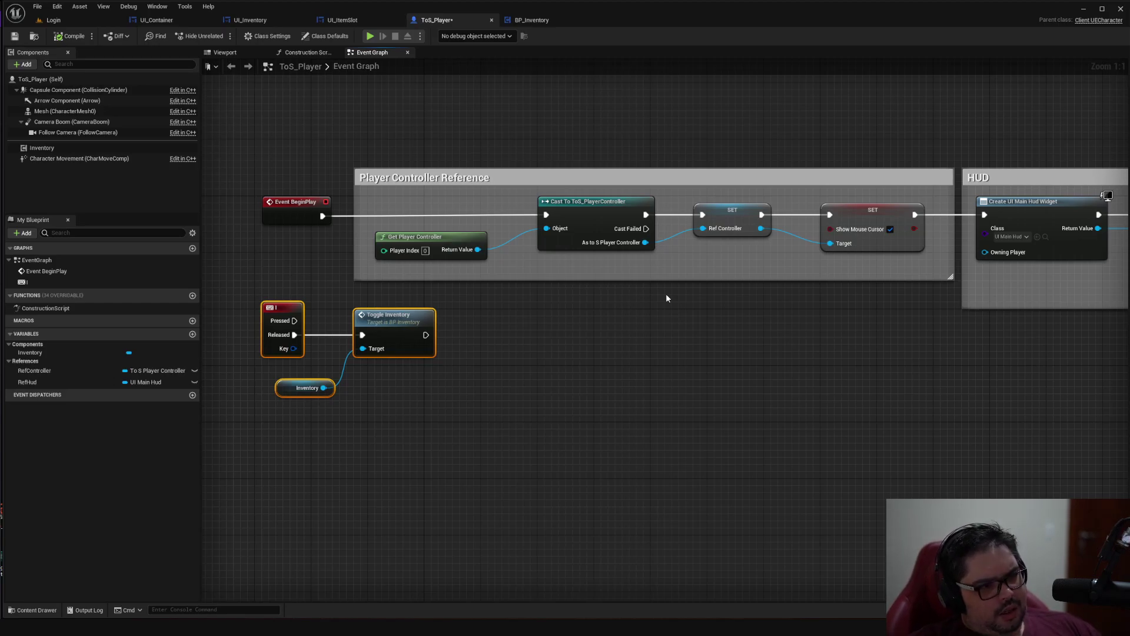
Browse the All Possible Actions list, expand and collapse Wave, then dismiss it and clear the selection
right_click(573, 305)
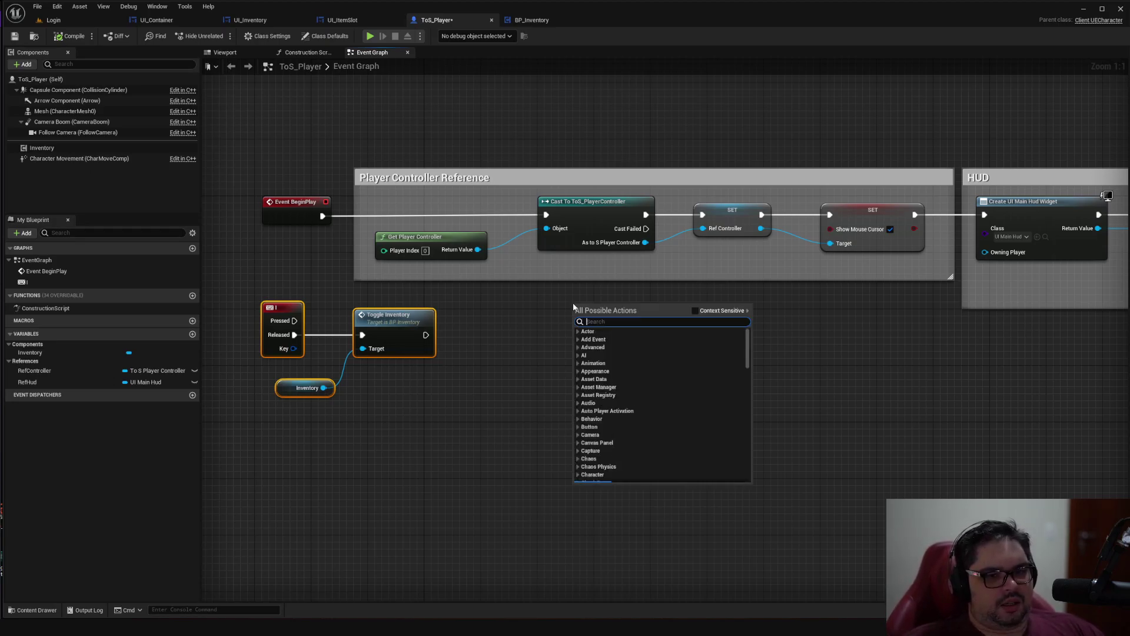
mouse_move(748, 333)
left_mouse_down()
mouse_move(749, 468)
mouse_move(749, 334)
left_mouse_up()
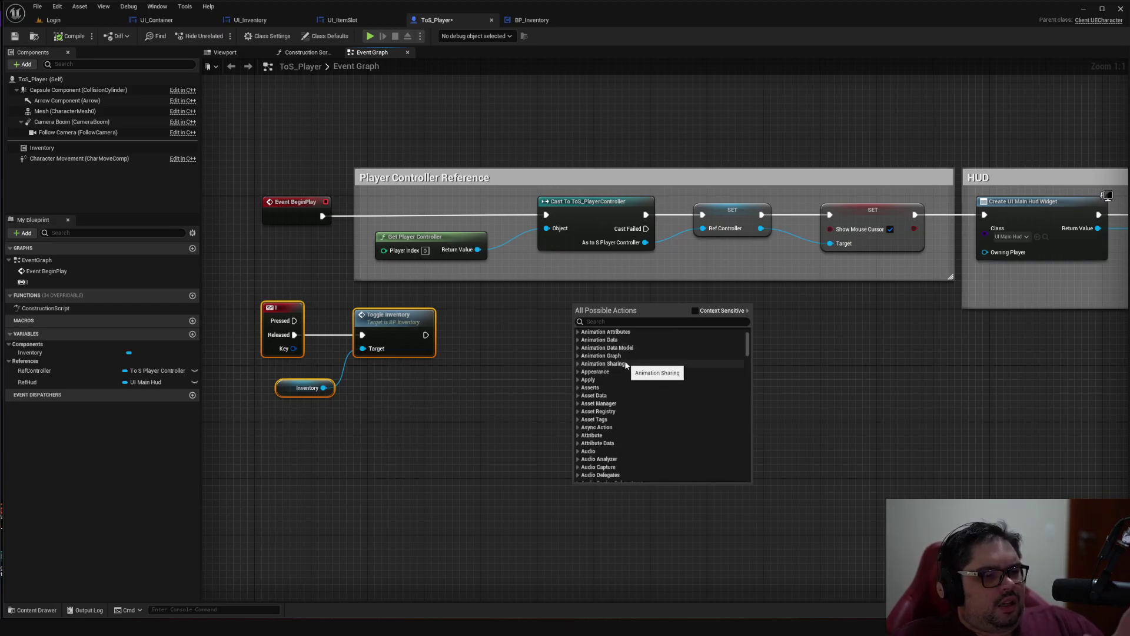
left_click_drag(748, 344, 763, 472)
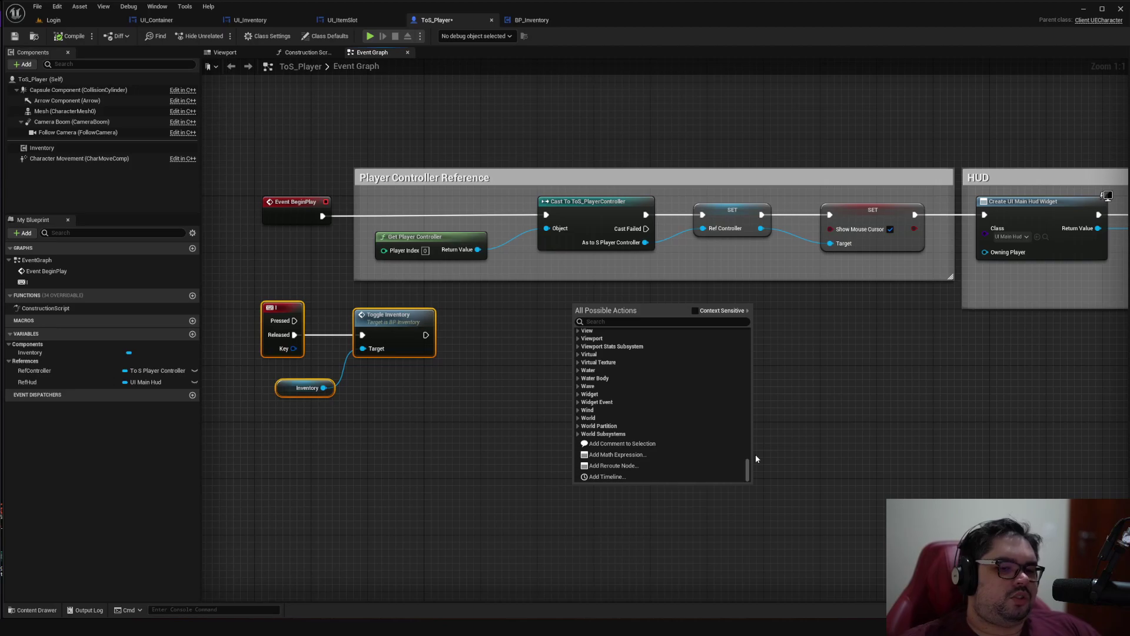
left_click(579, 386)
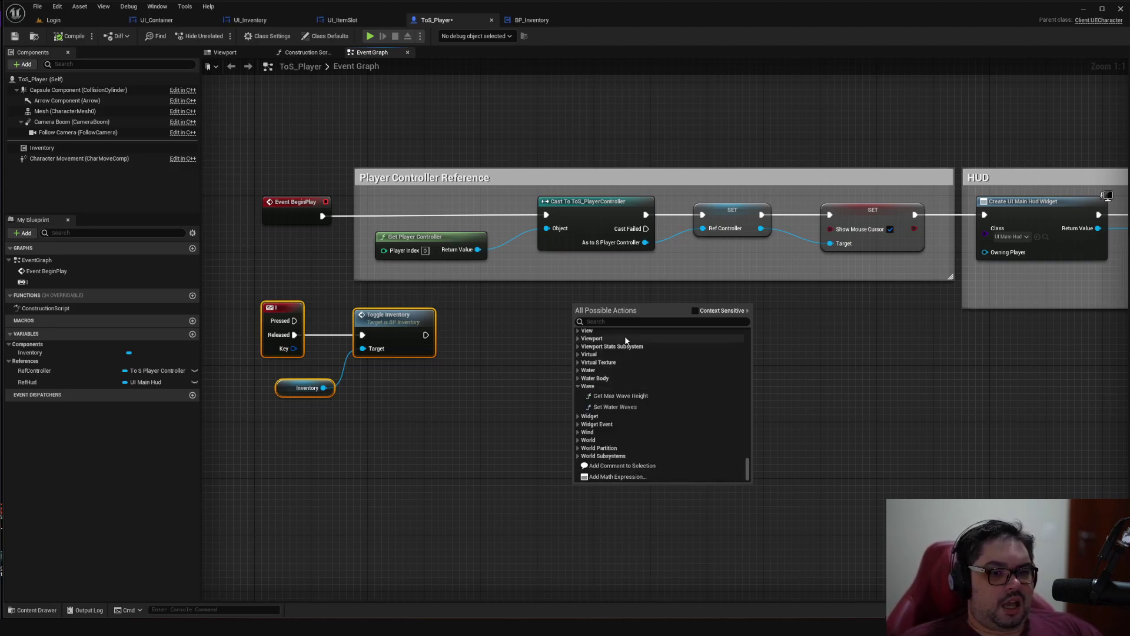
left_click(579, 386)
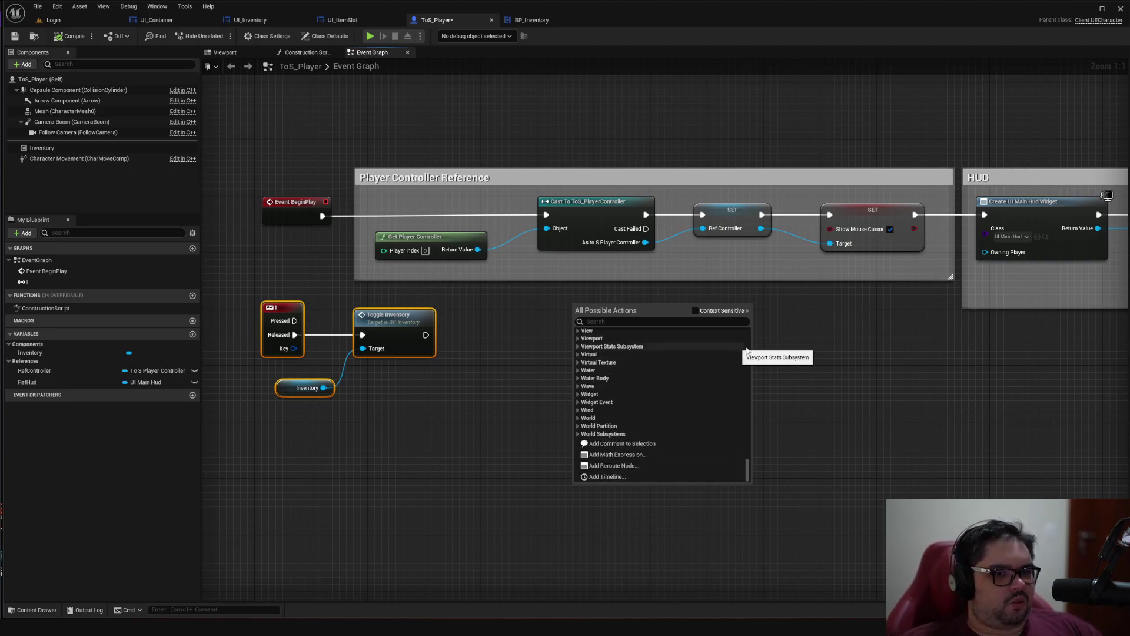
left_click(768, 353)
left_click(769, 354)
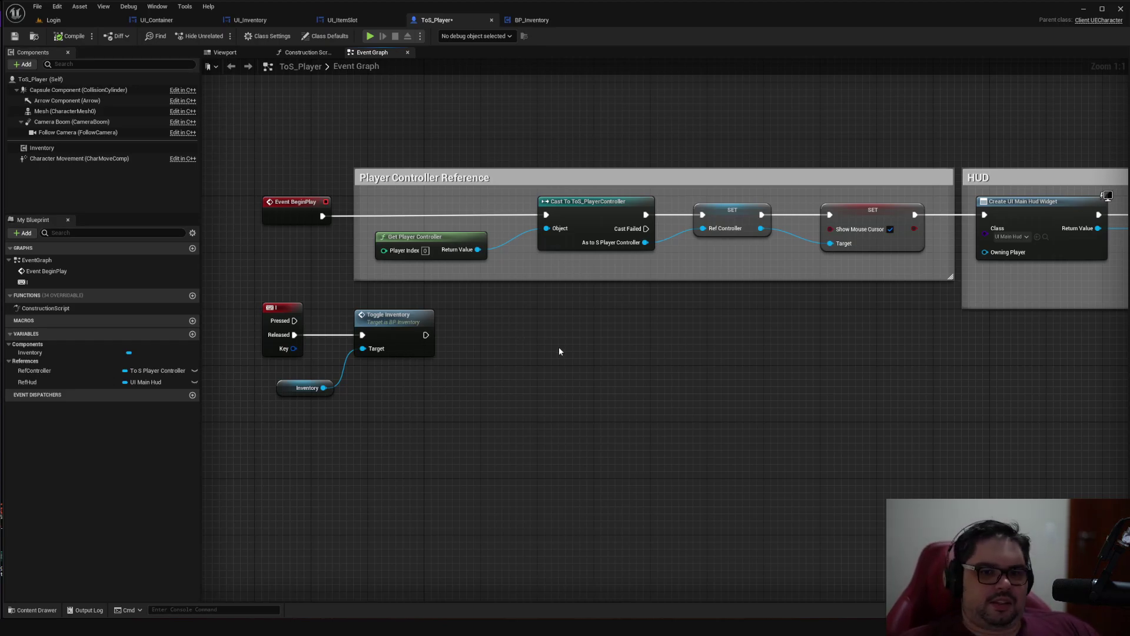
Save ToS_Player with Save Selected, then look over the HUD group and BeginPlay nodes
key("ctrl+shift+s")
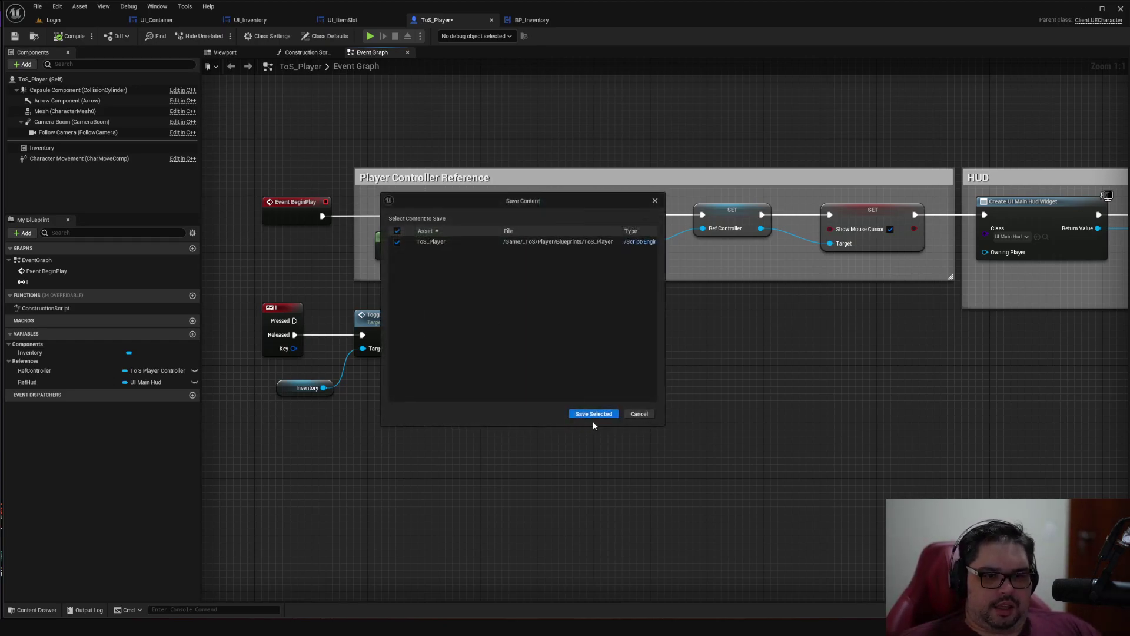
left_click(593, 414)
right_click_drag(824, 331, 699, 369)
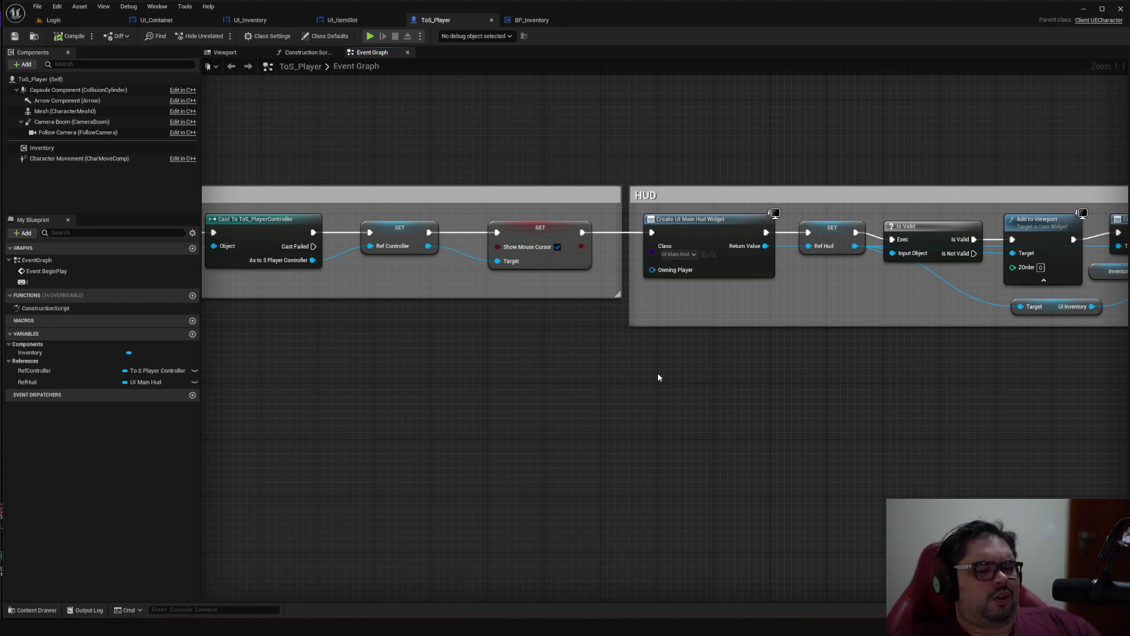
mouse_move(606, 378)
right_mouse_down()
mouse_move(700, 374)
mouse_move(782, 343)
right_mouse_up()
right_click_drag(595, 361, 790, 388)
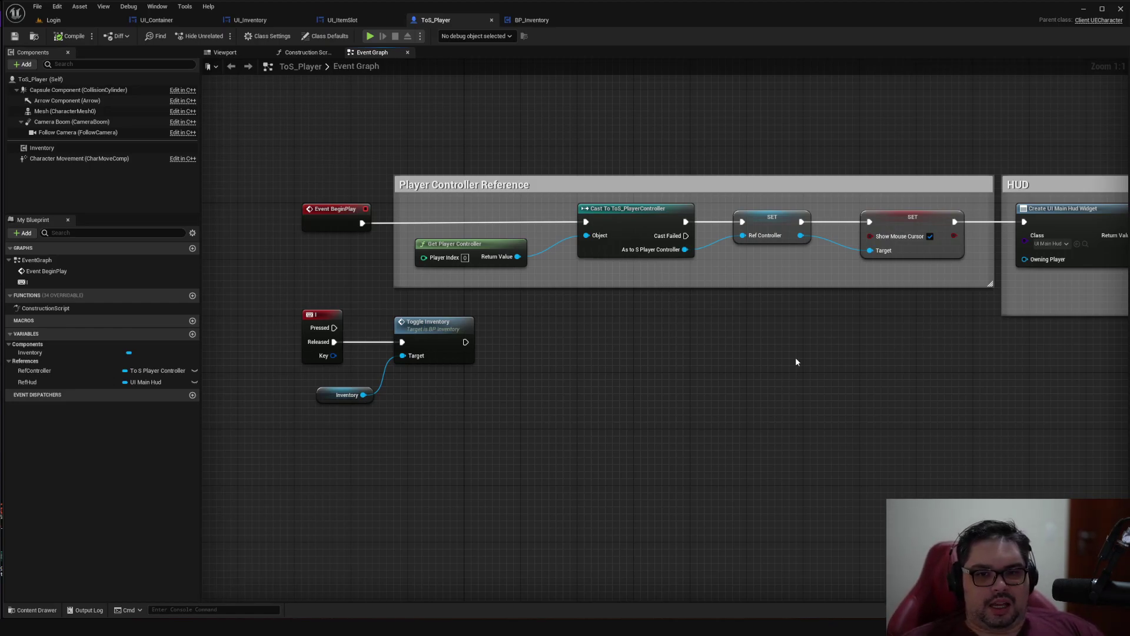
right_click_drag(796, 362, 771, 386)
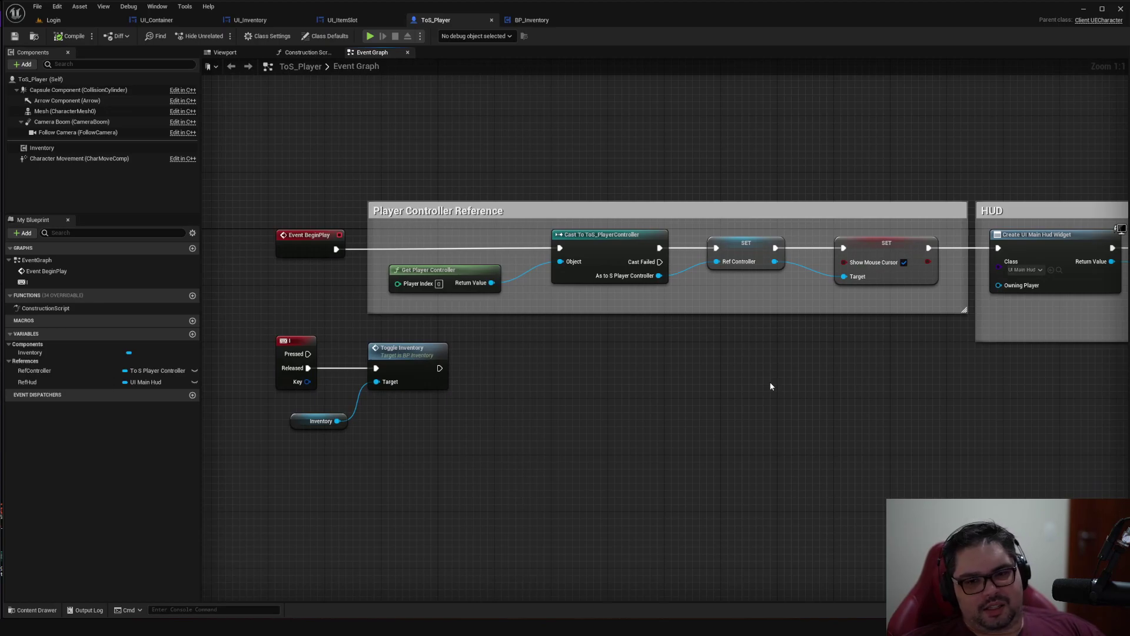
Browse the graph action list with Context Sensitive enabled, then close it and pan to the HUD group
right_click(561, 354)
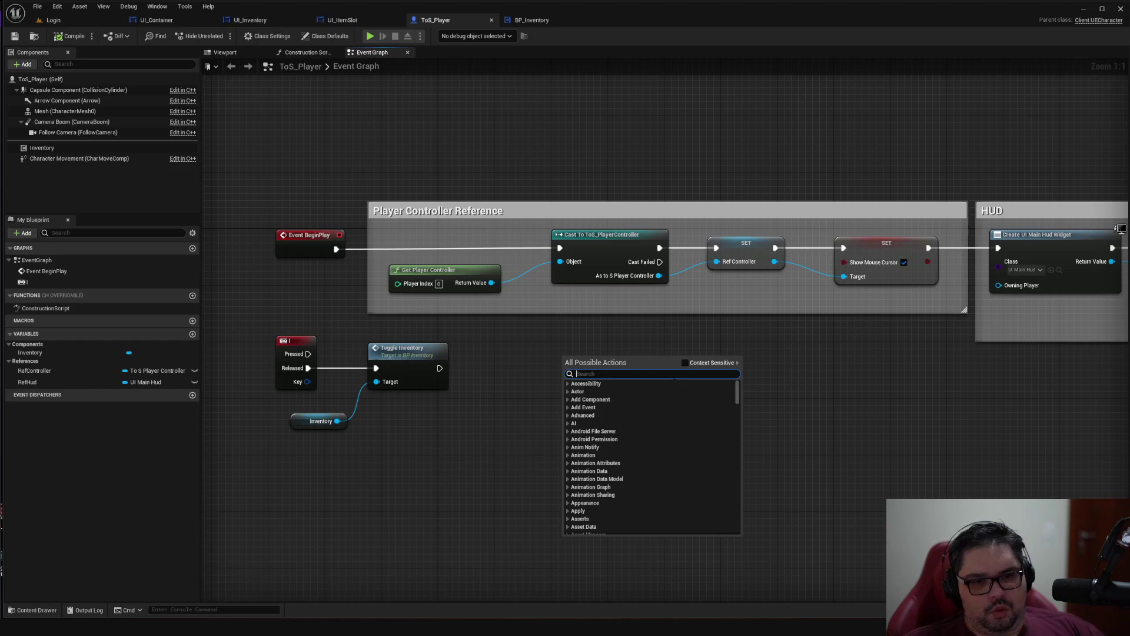
left_click(685, 364)
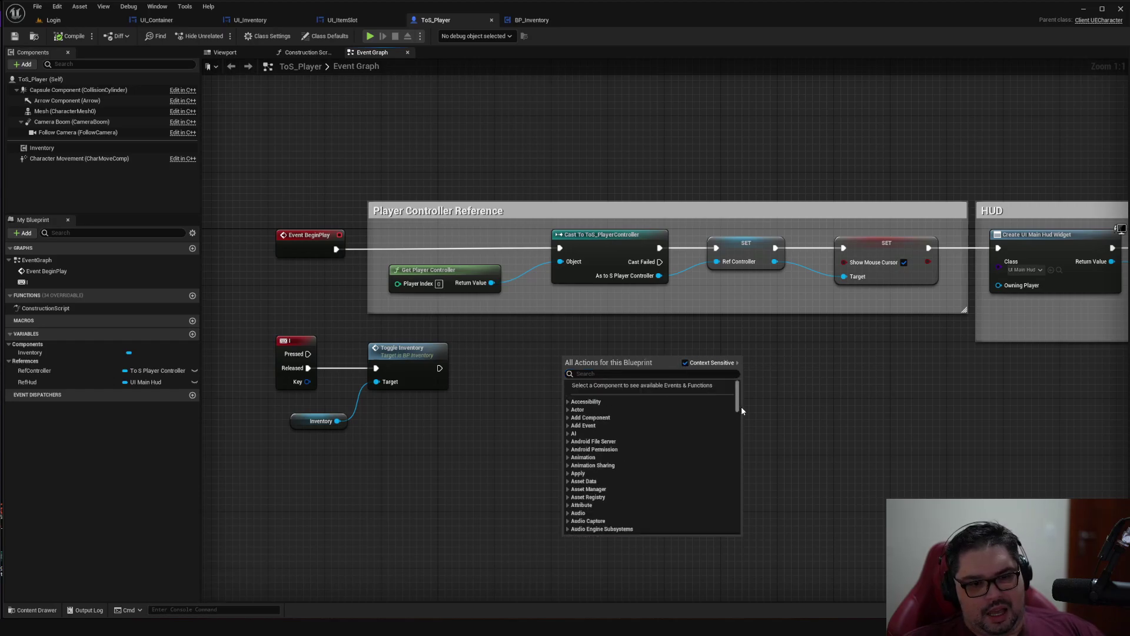
scroll(738, 500, "up", 2)
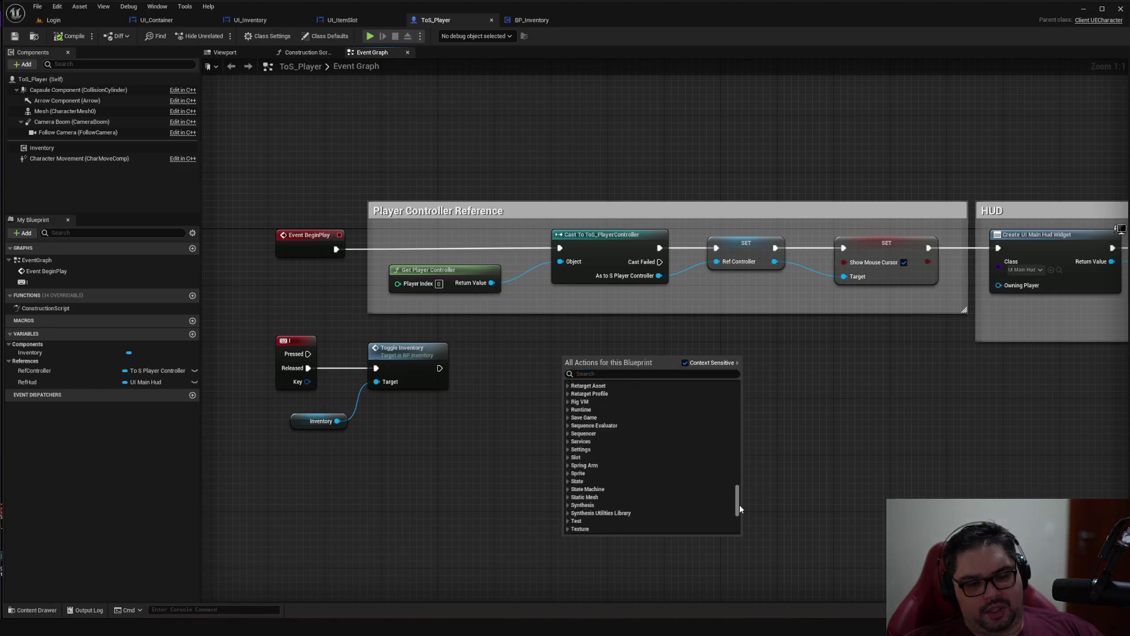
scroll(738, 512, "up", 2)
scroll(739, 512, "up", 1)
scroll(738, 507, "up", 2)
scroll(696, 409, "up", 5)
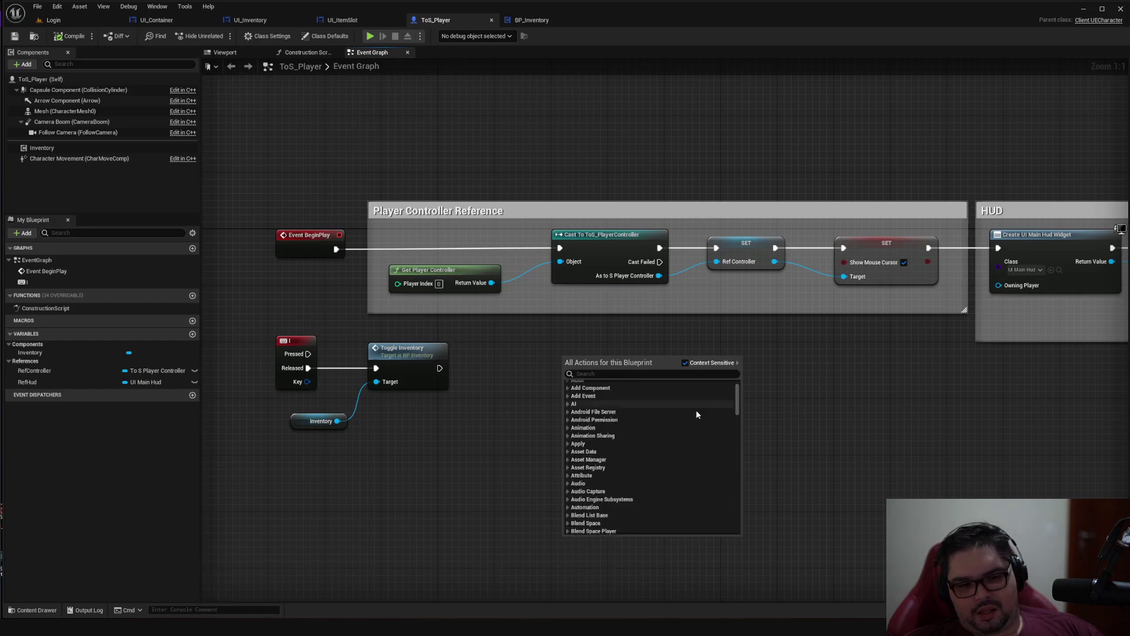
scroll(644, 398, "up", 3)
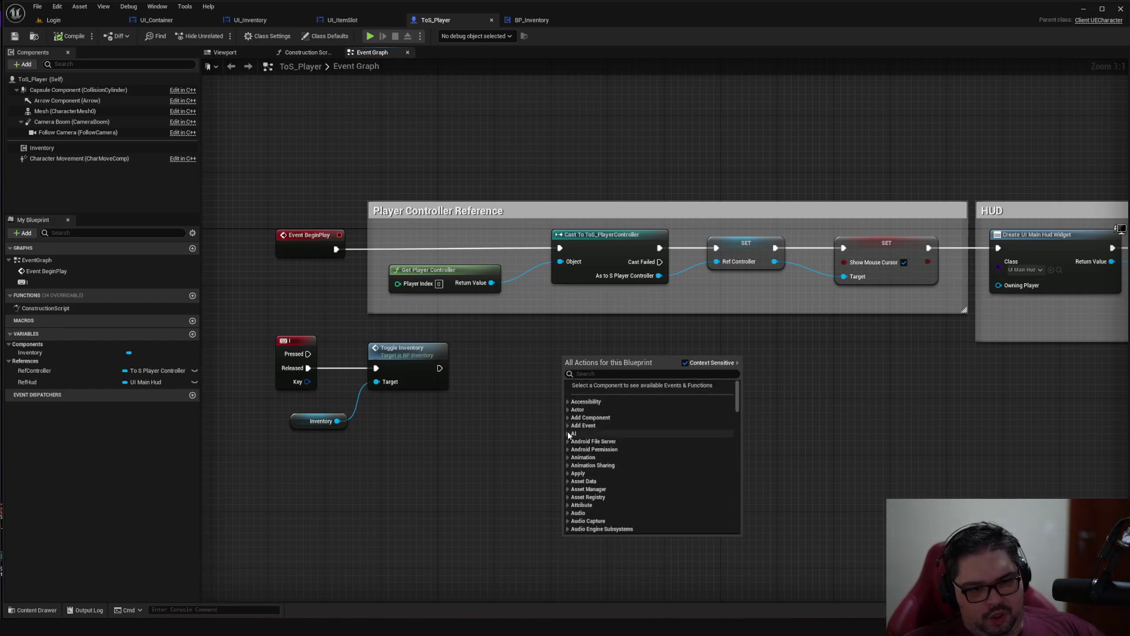
scroll(594, 443, "down", 3)
scroll(593, 440, "down", 2)
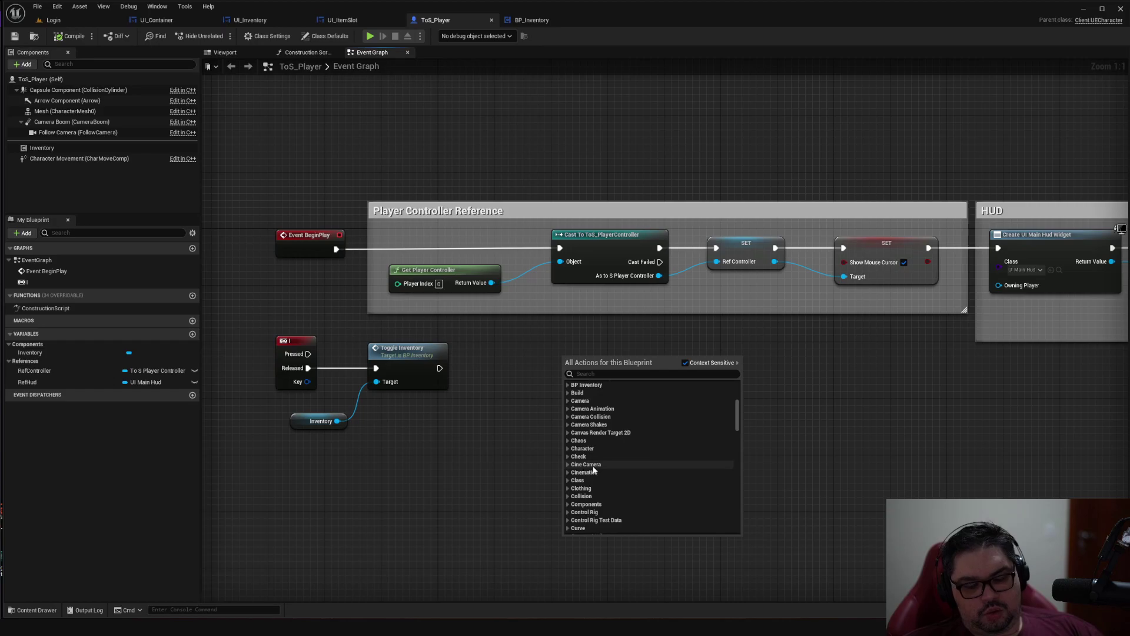
scroll(596, 458, "down", 1)
scroll(596, 458, "down", 2)
scroll(606, 419, "down", 1)
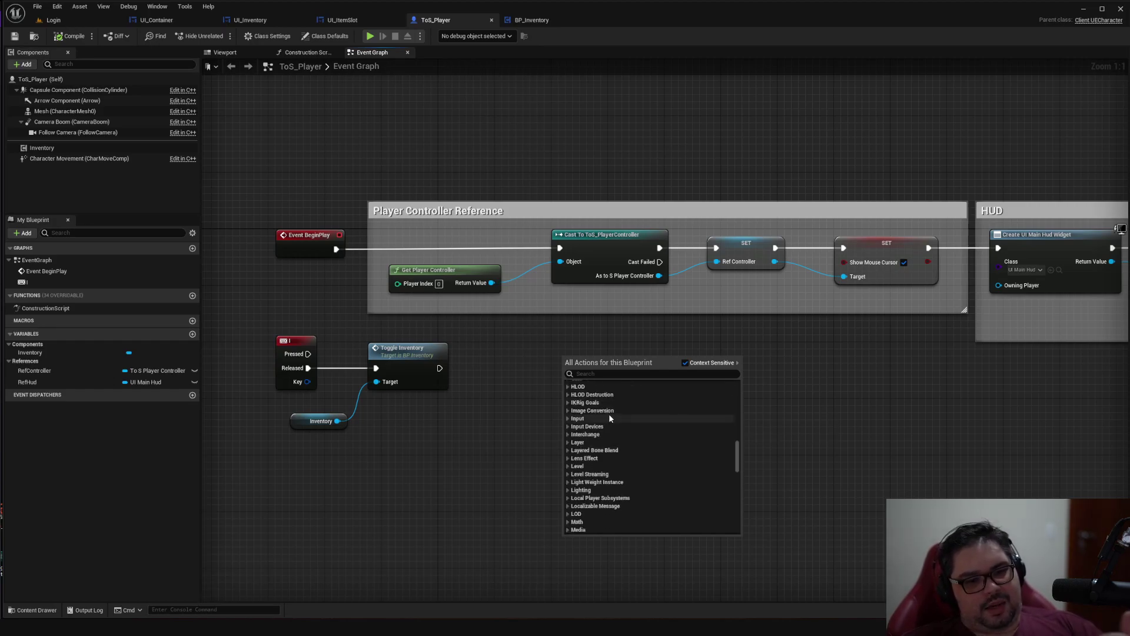
scroll(609, 421, "down", 3)
scroll(616, 433, "down", 3)
scroll(617, 433, "down", 3)
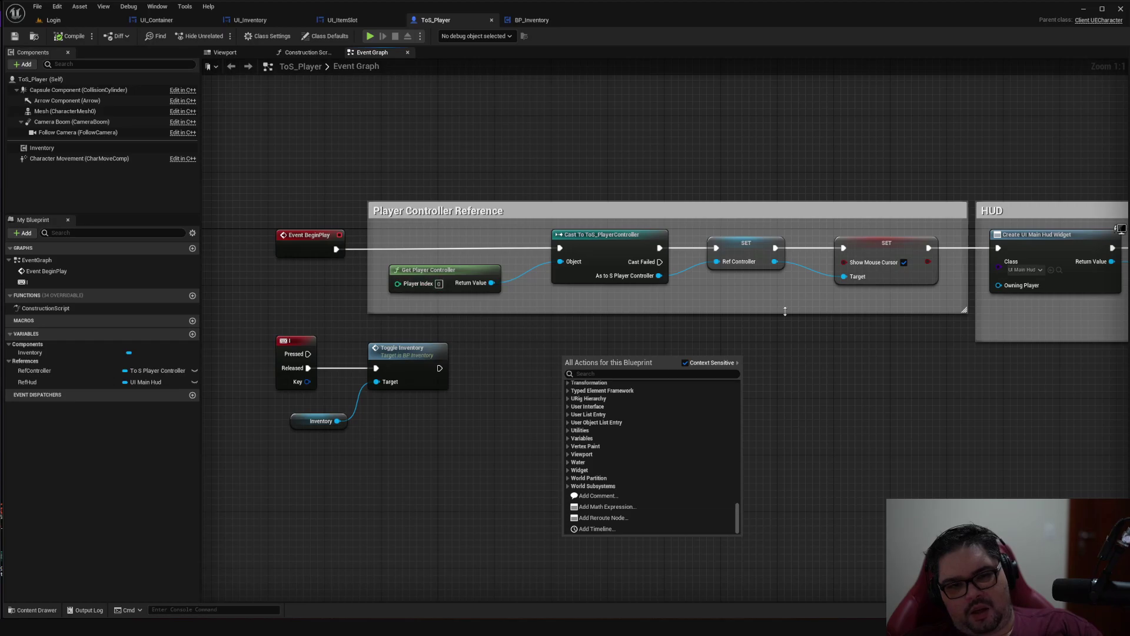
right_click_drag(982, 403, 603, 381)
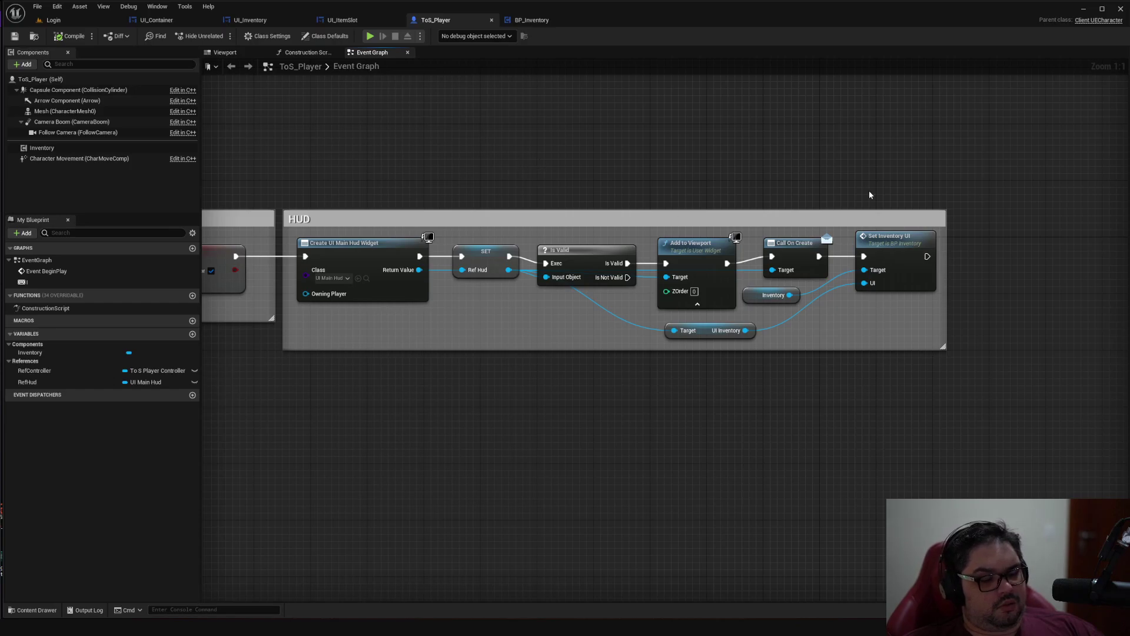
Move through the UI_ItemSlot tab to BP_Inventory and inspect the two nodes of the Set Inventory UI function
left_click(353, 20)
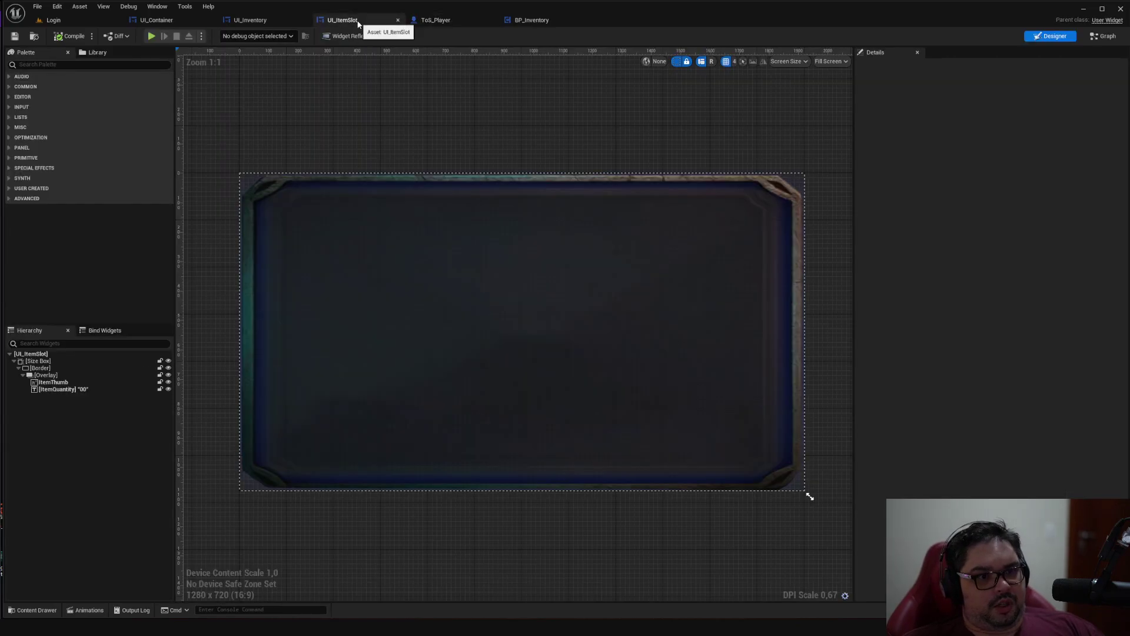
left_click(434, 20)
left_click(530, 20)
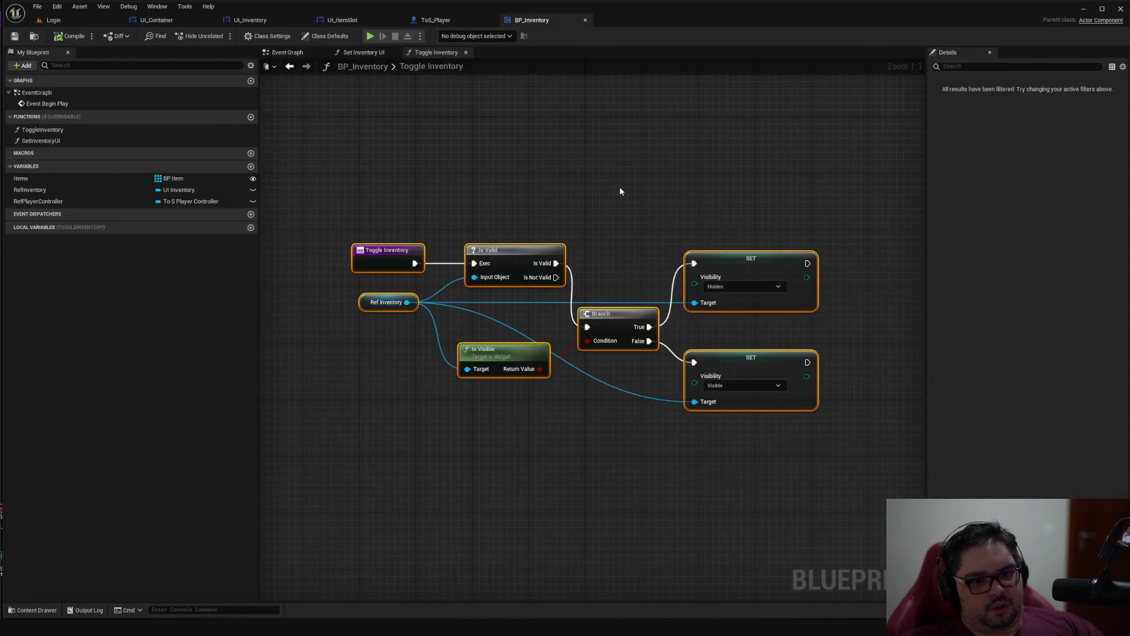
left_click(363, 52)
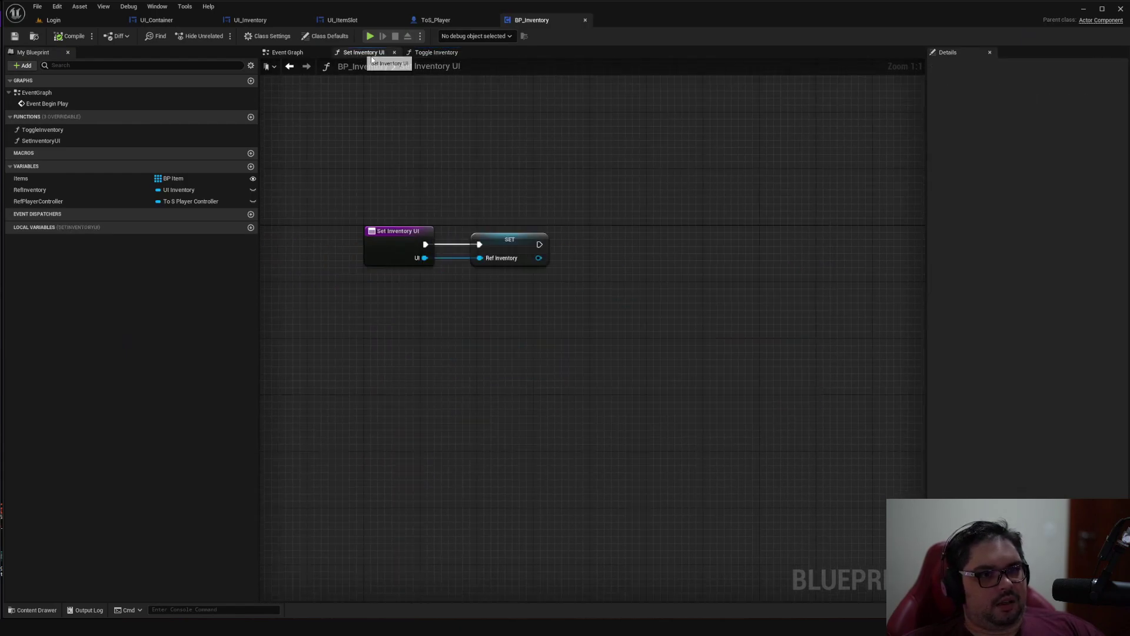
scroll(506, 164, "down", 3)
scroll(535, 209, "up", 3)
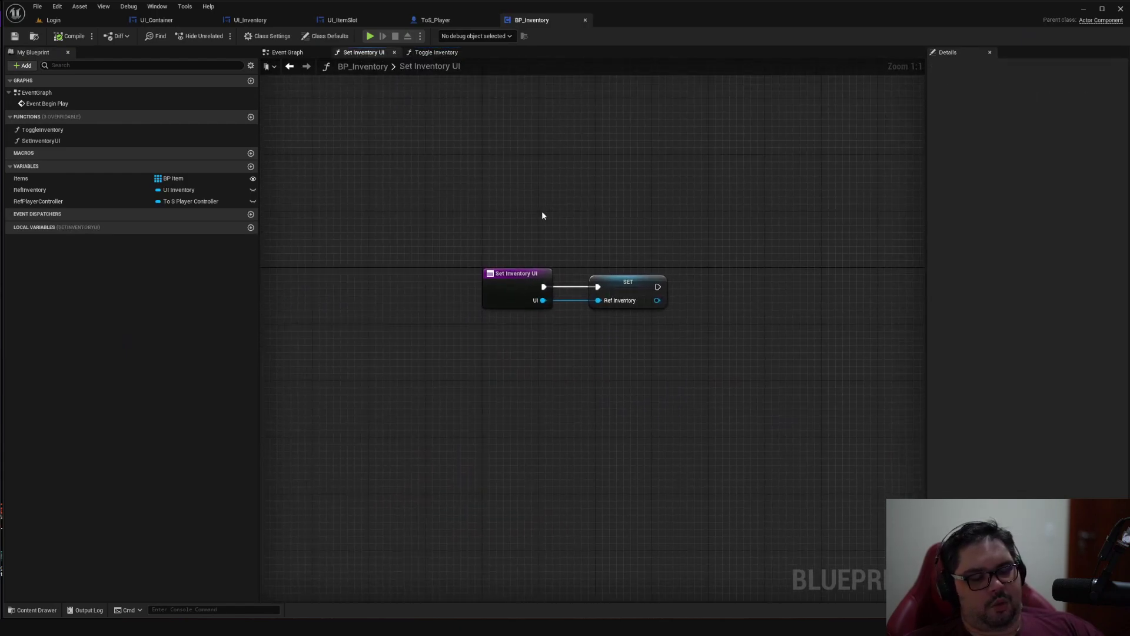
scroll(542, 216, "up", 1)
scroll(542, 216, "up", 1)
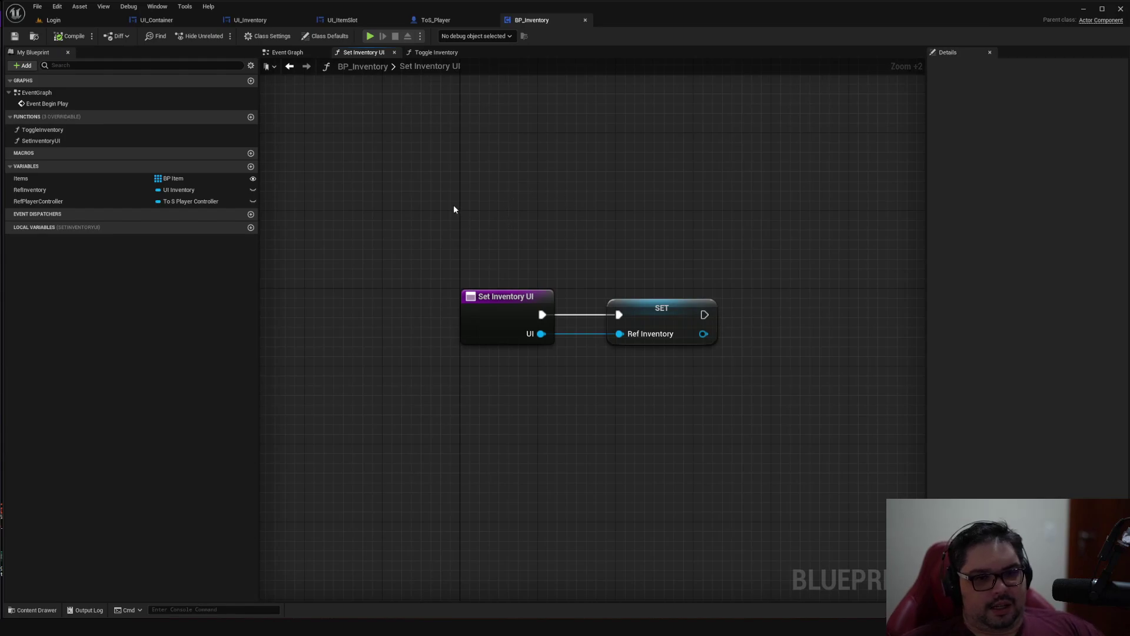
left_click_drag(415, 200, 875, 417)
In BP_Inventory's Event Graph, tuck Get Player Controller under Event Begin Play and align the SET node
left_click(287, 52)
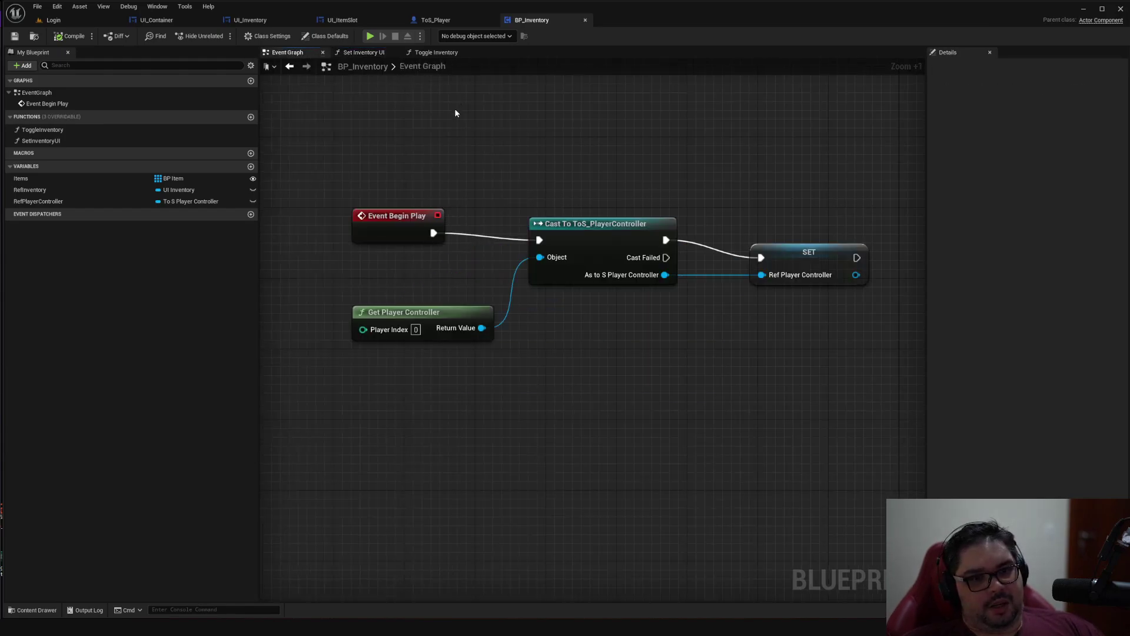
left_click_drag(400, 217, 400, 226)
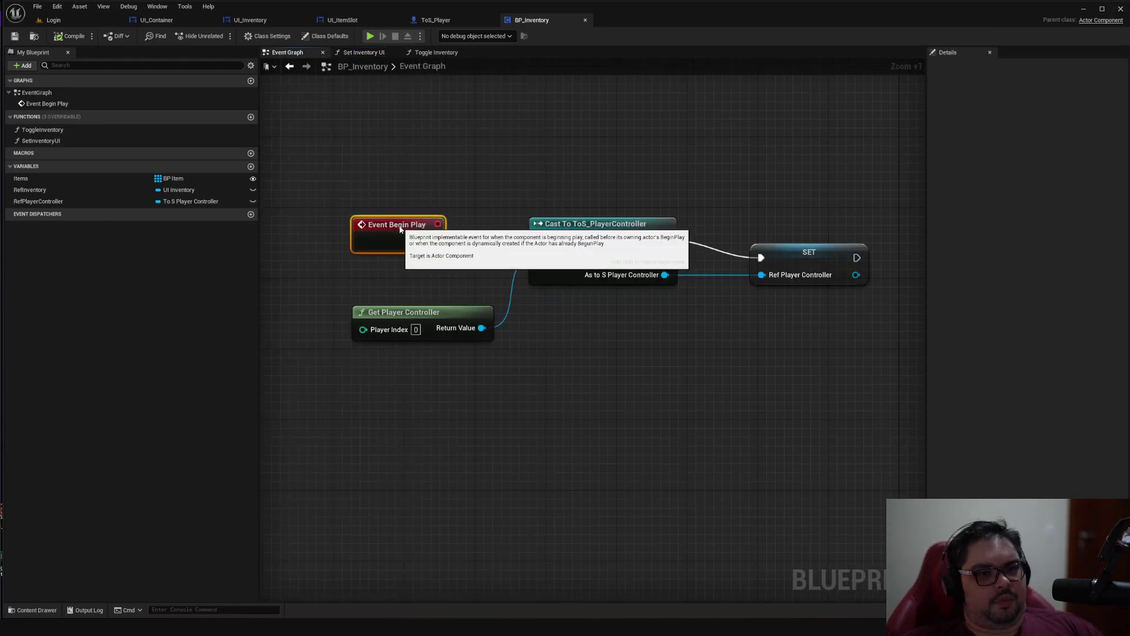
left_click_drag(778, 244, 759, 226)
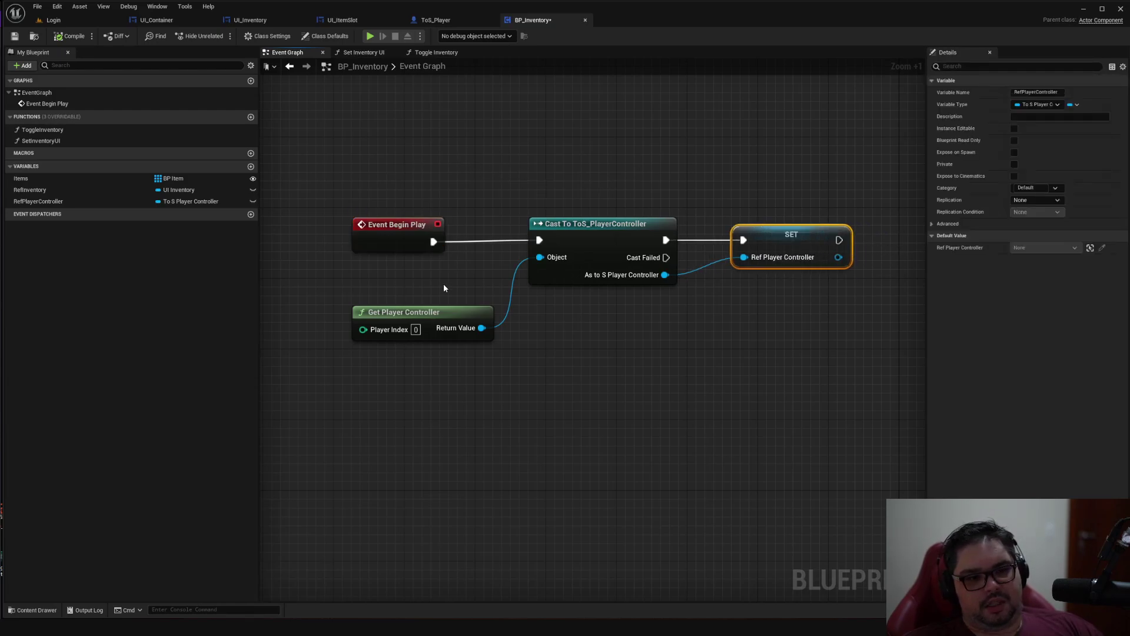
left_click_drag(423, 314, 423, 269)
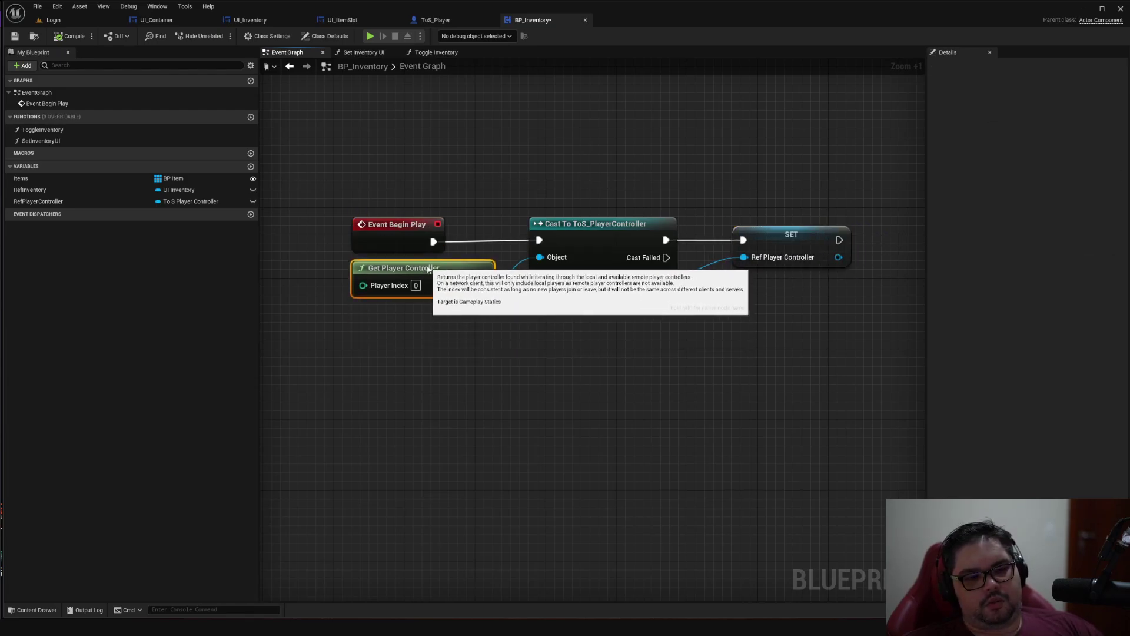
left_click(563, 138)
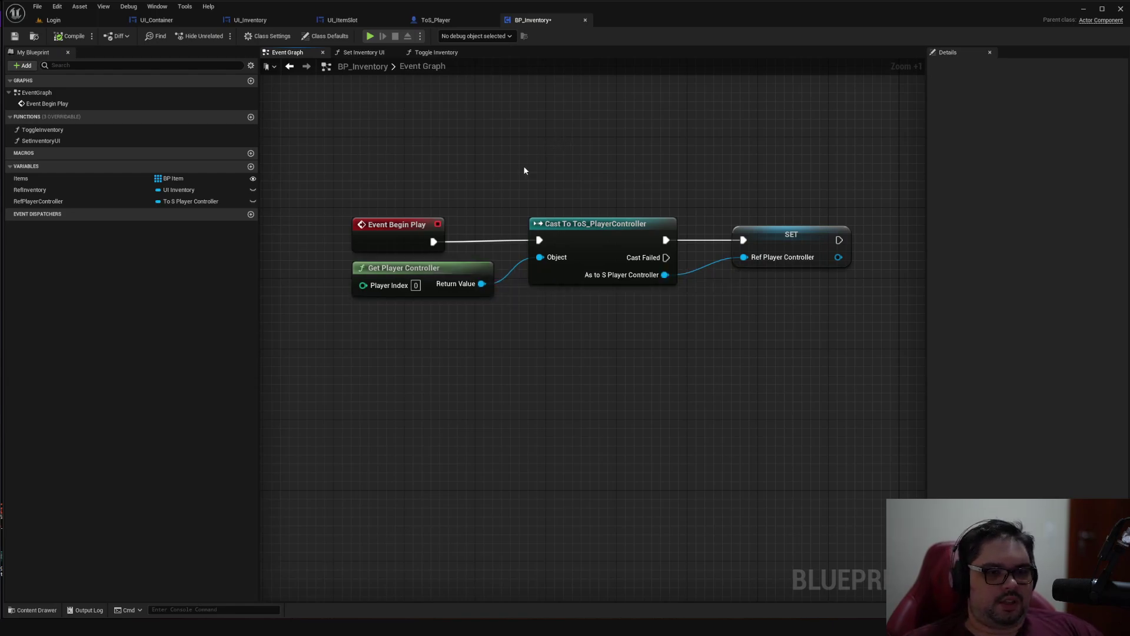
right_click_drag(541, 154, 544, 234)
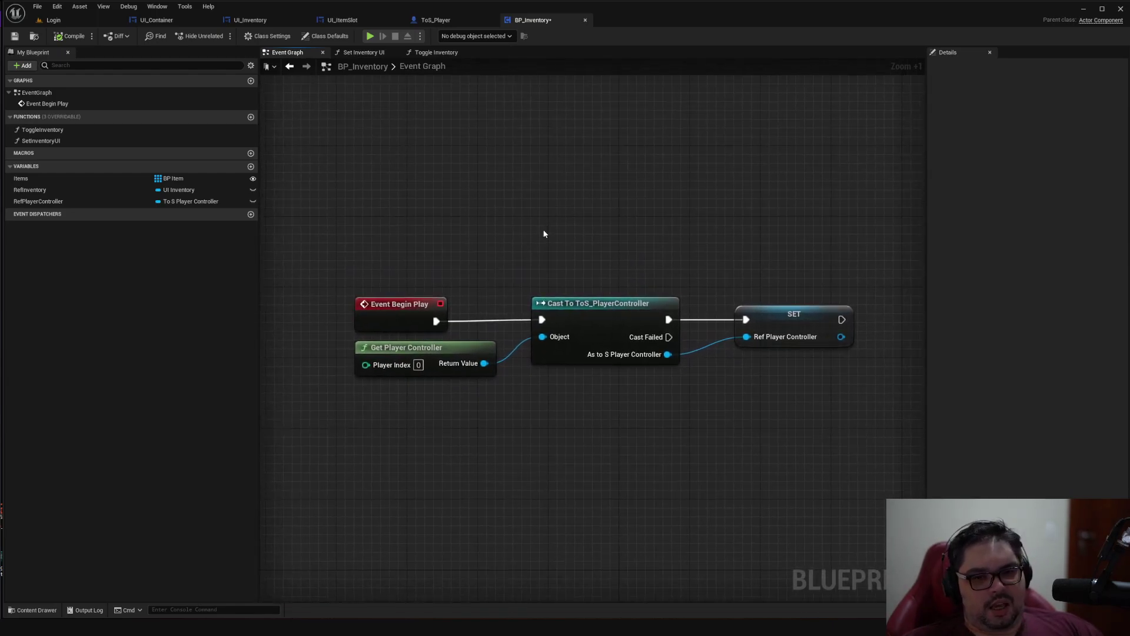
scroll(596, 221, "up", 1)
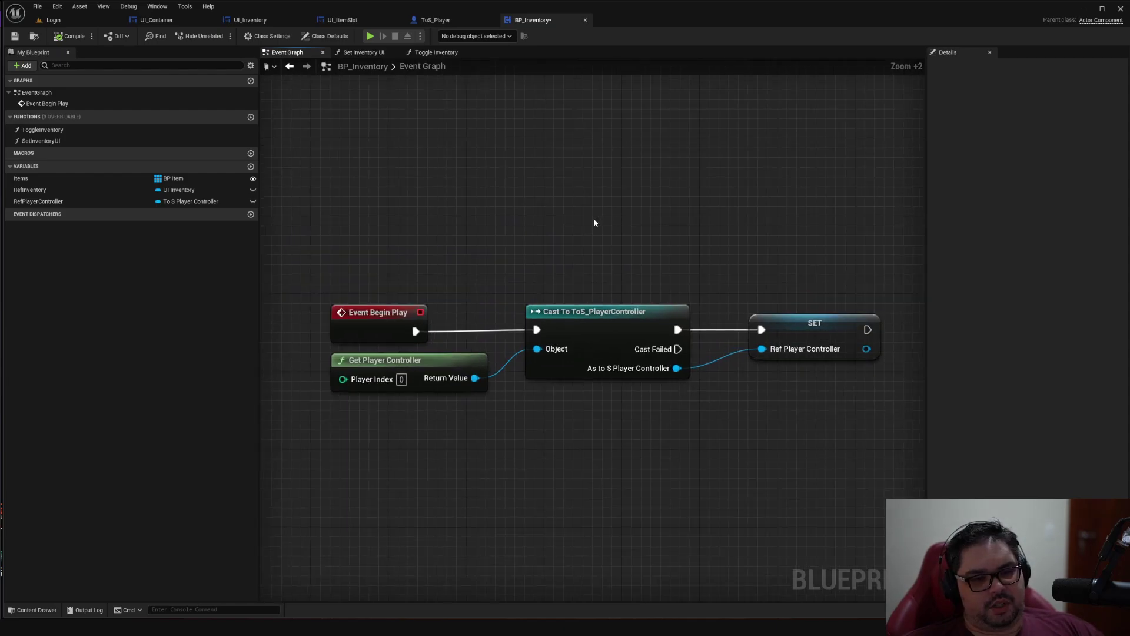
right_click_drag(588, 239, 587, 223)
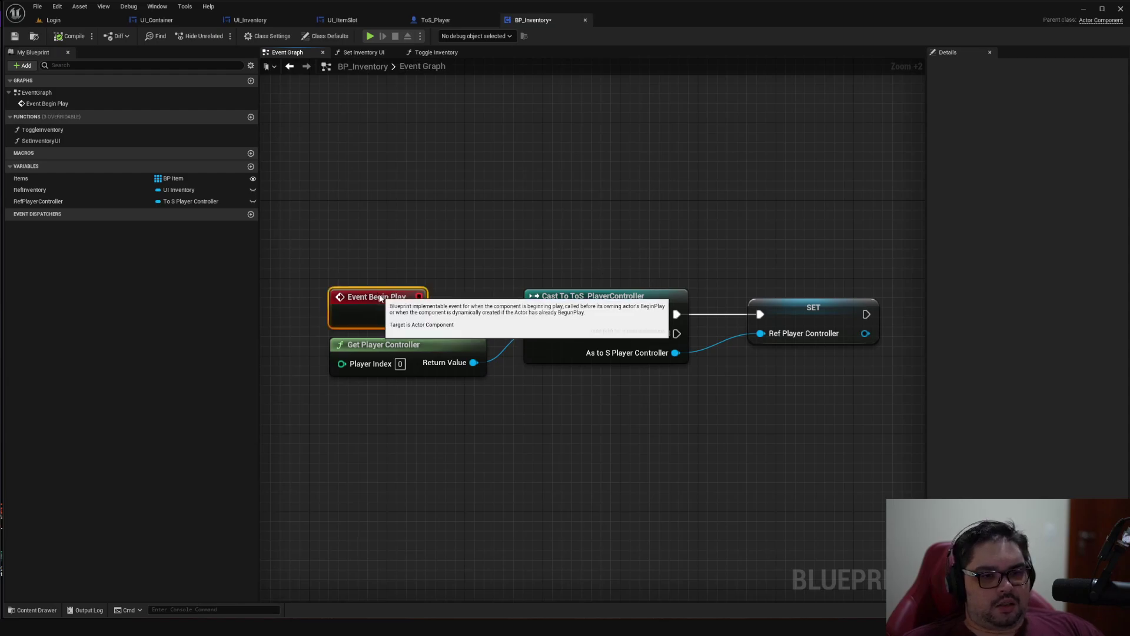
left_click_drag(389, 294, 389, 285)
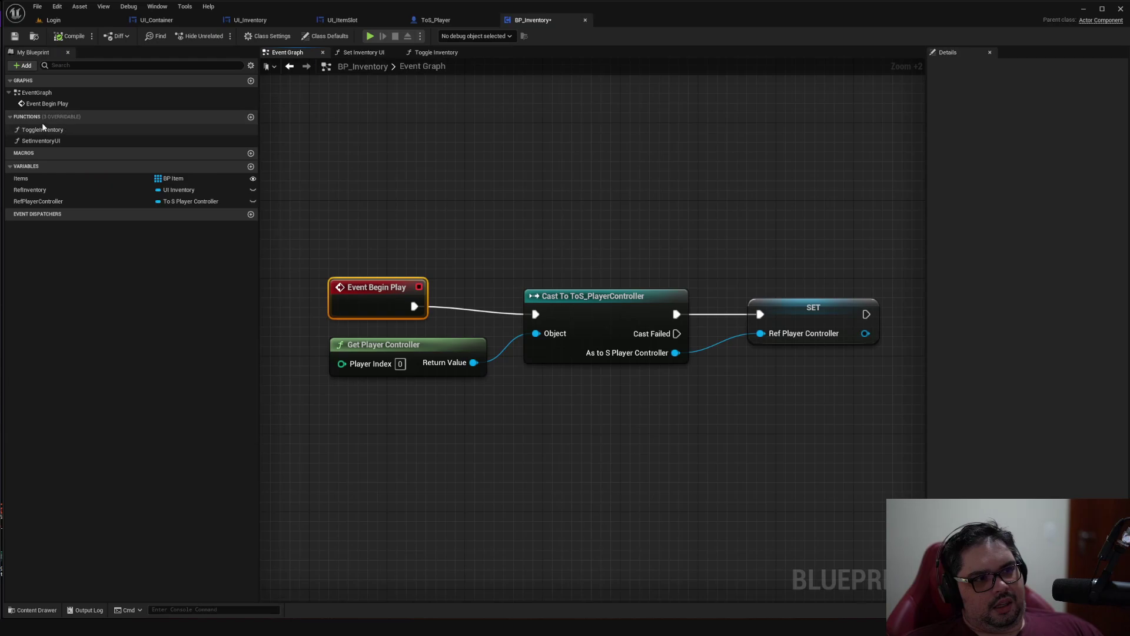
Add a NewMacro to BP_Inventory, confirm its name, then delete it again
left_click(250, 153)
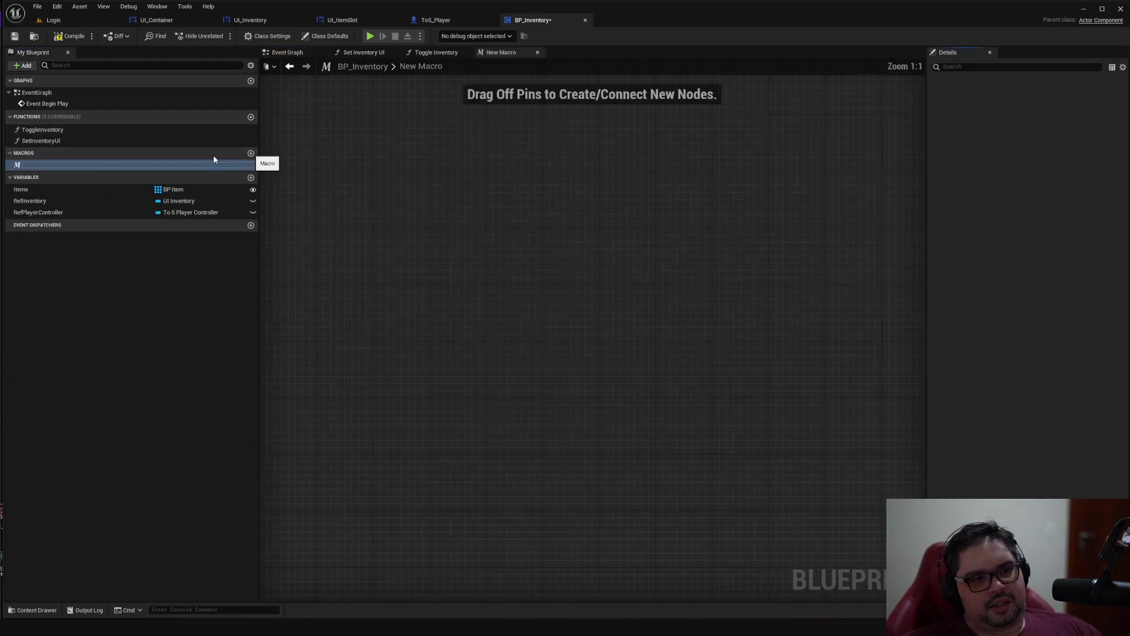
key("Return")
right_click(36, 166)
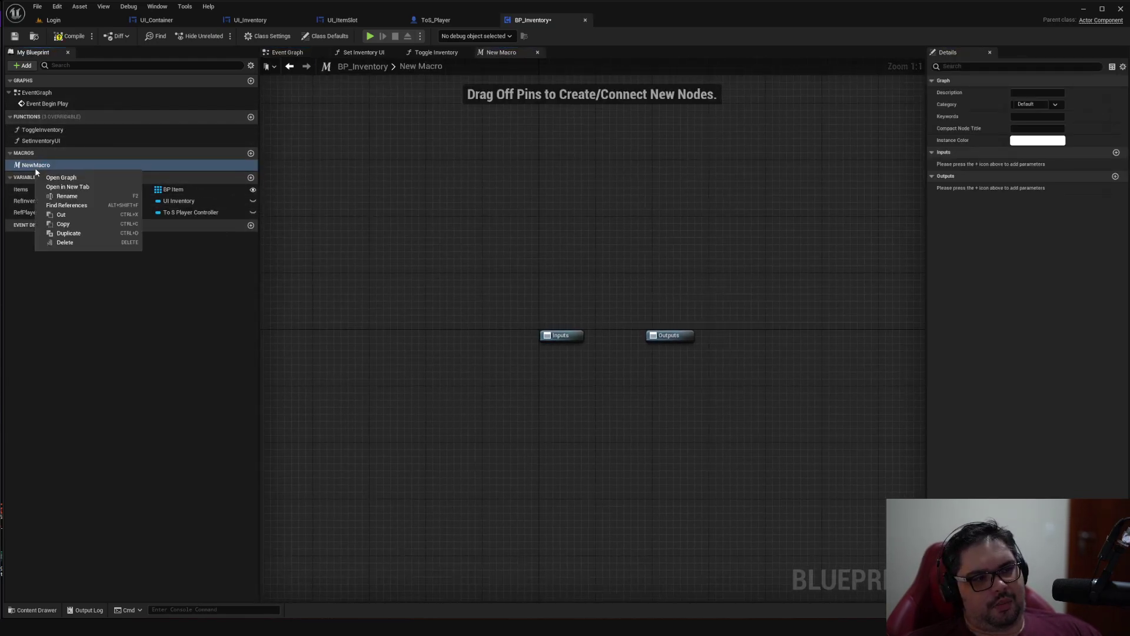
left_click(62, 241)
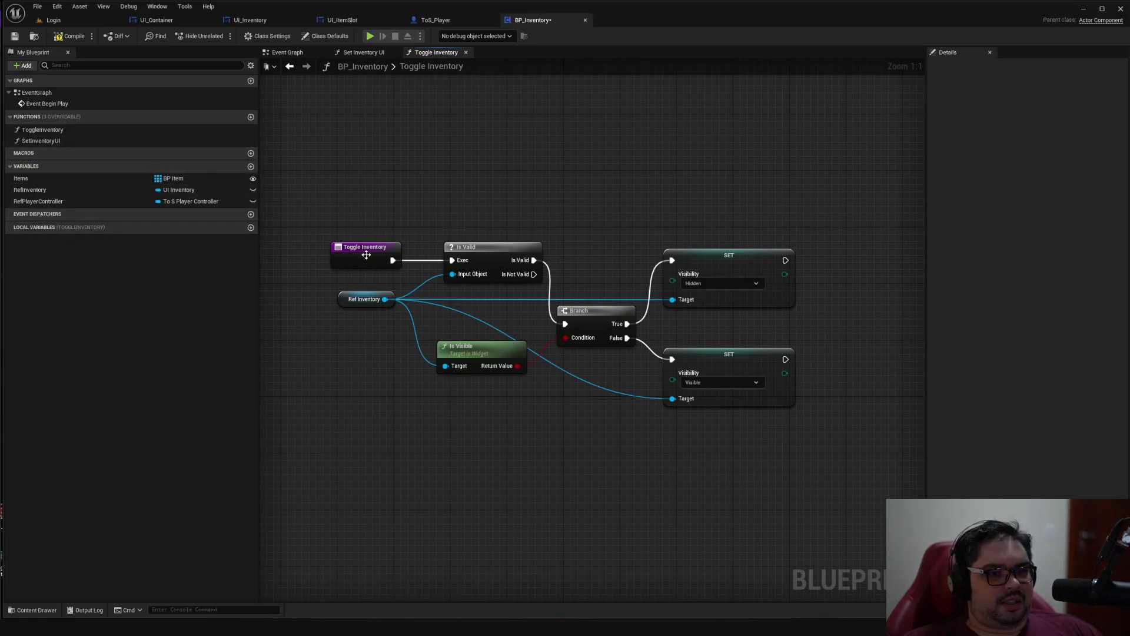
Review the Set Inventory UI and Toggle Inventory graphs, then return to the Event Graph
left_click(365, 54)
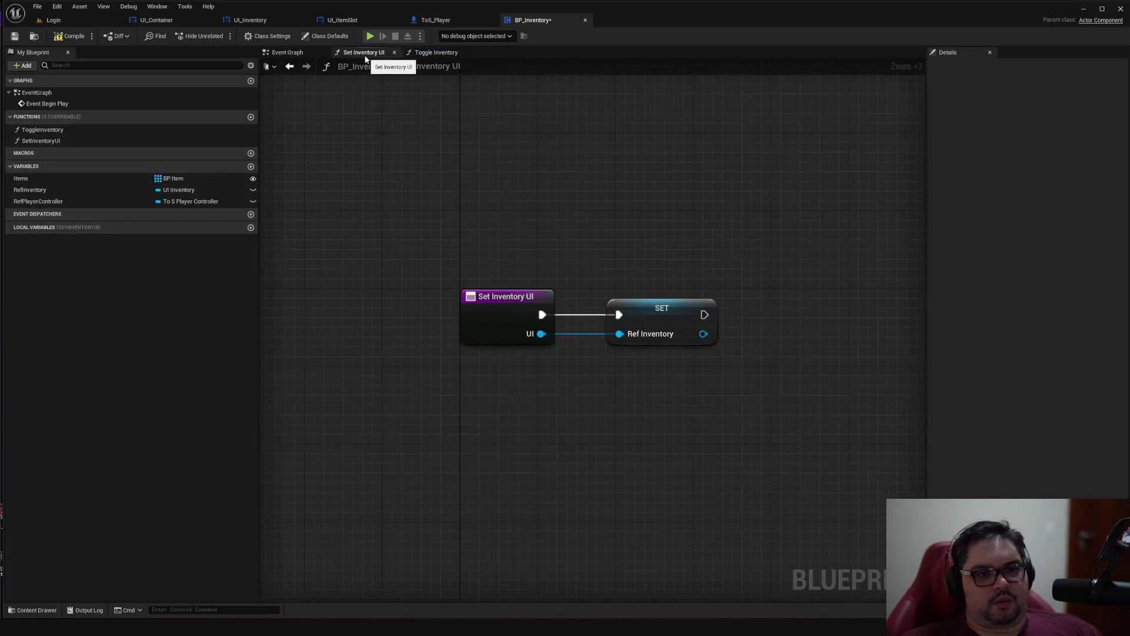
left_click(436, 53)
left_click(287, 52)
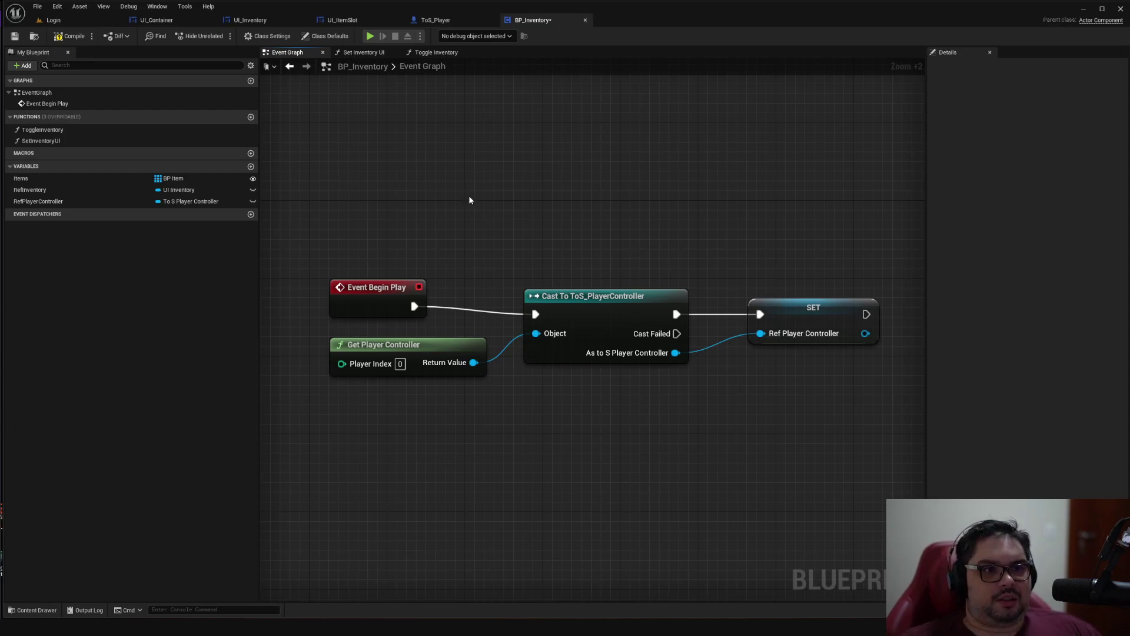
Line up Cast To ToS_PlayerController, compile BP_Inventory, and open ActorComponent.h in Visual Studio
left_click(36, 106)
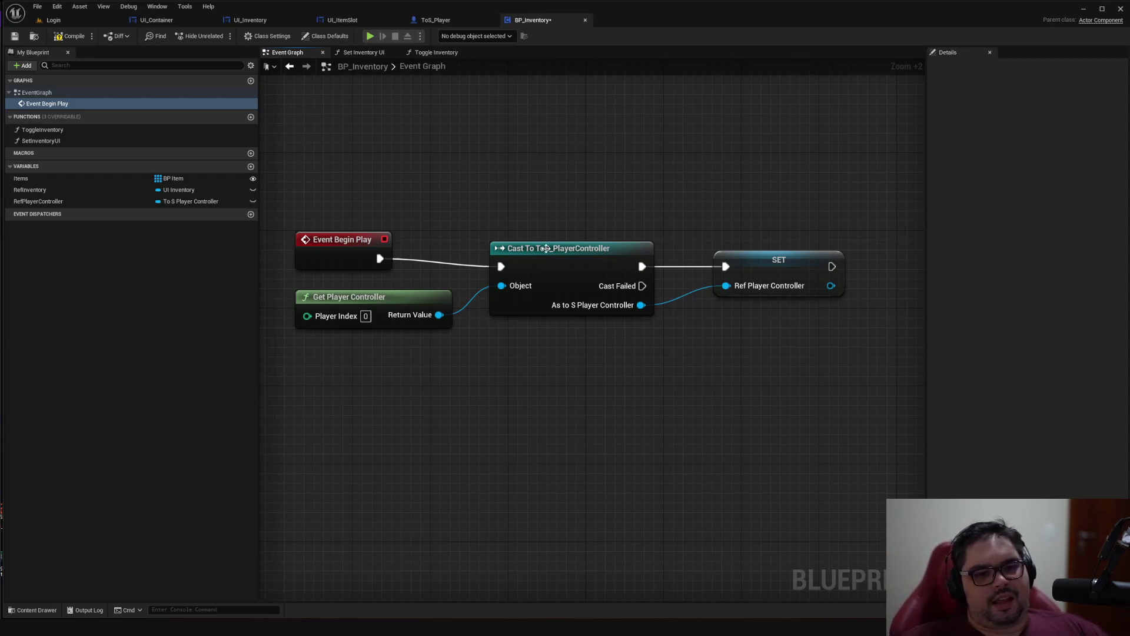
left_click_drag(559, 248, 560, 239)
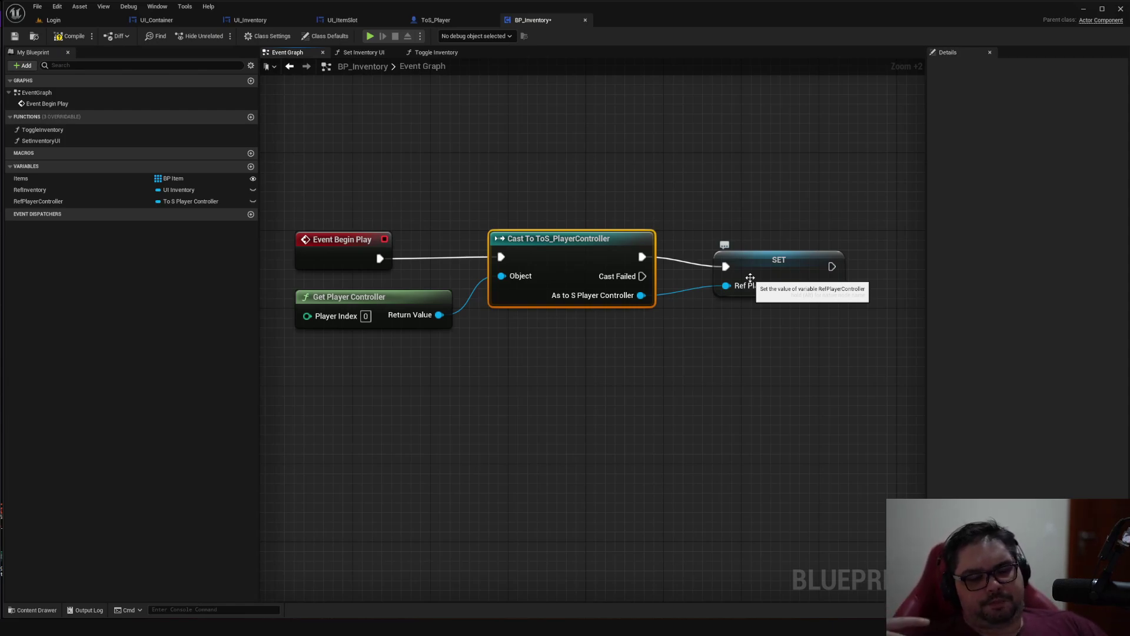
left_click(81, 40)
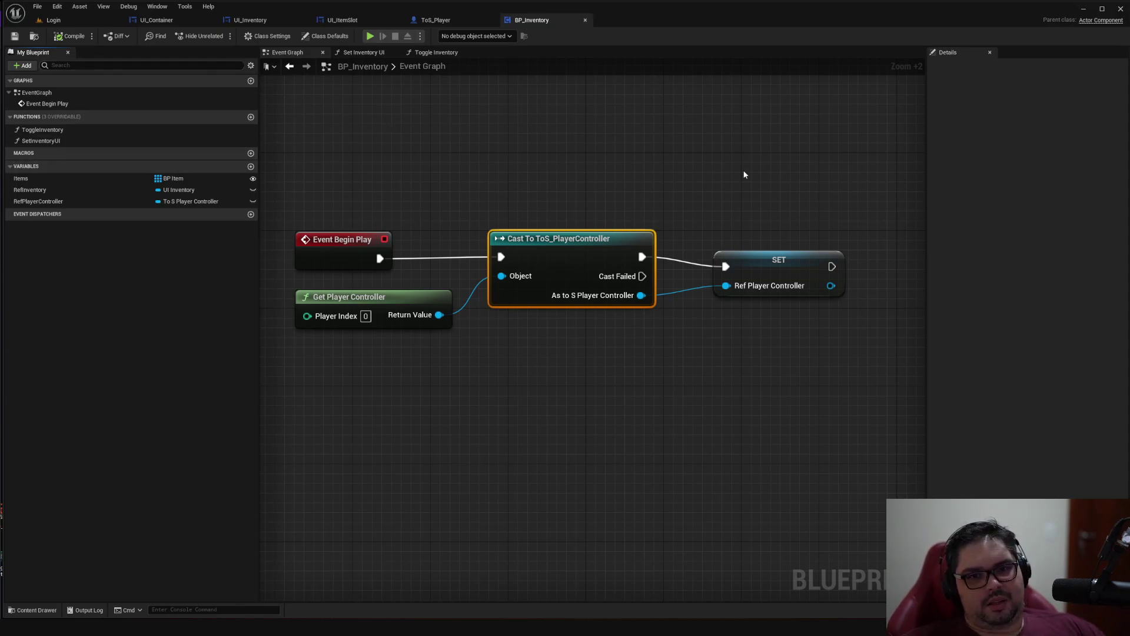
left_click(1096, 24)
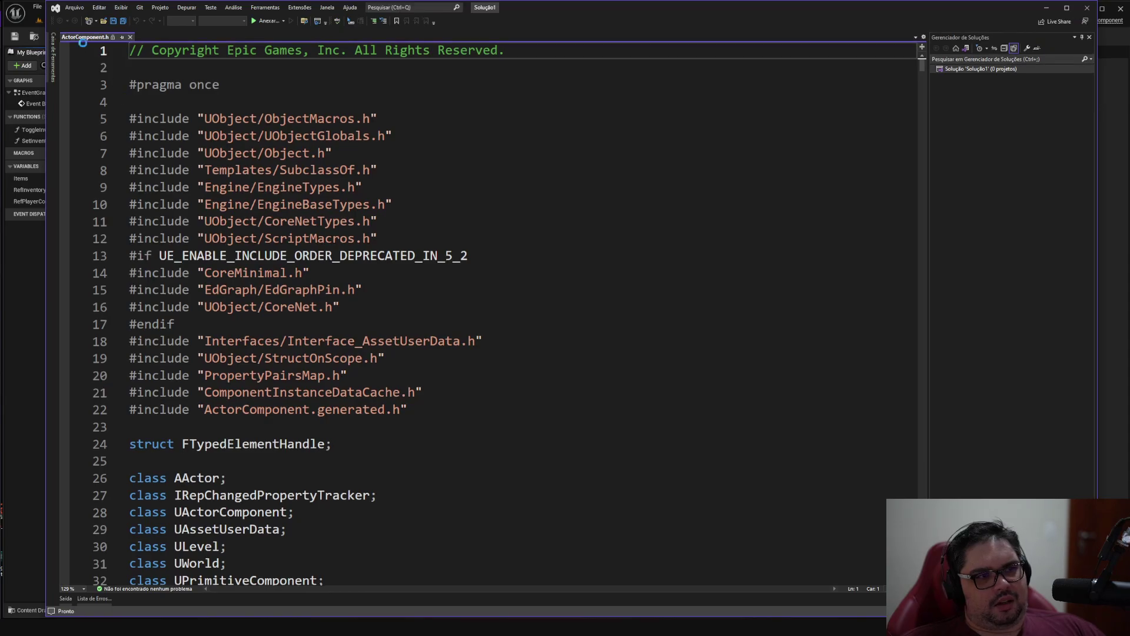
Scroll through ActorComponent.h in Visual Studio, then close it to return to BP_Inventory's Event Graph
scroll(312, 178, "down", 10)
scroll(313, 177, "down", 20)
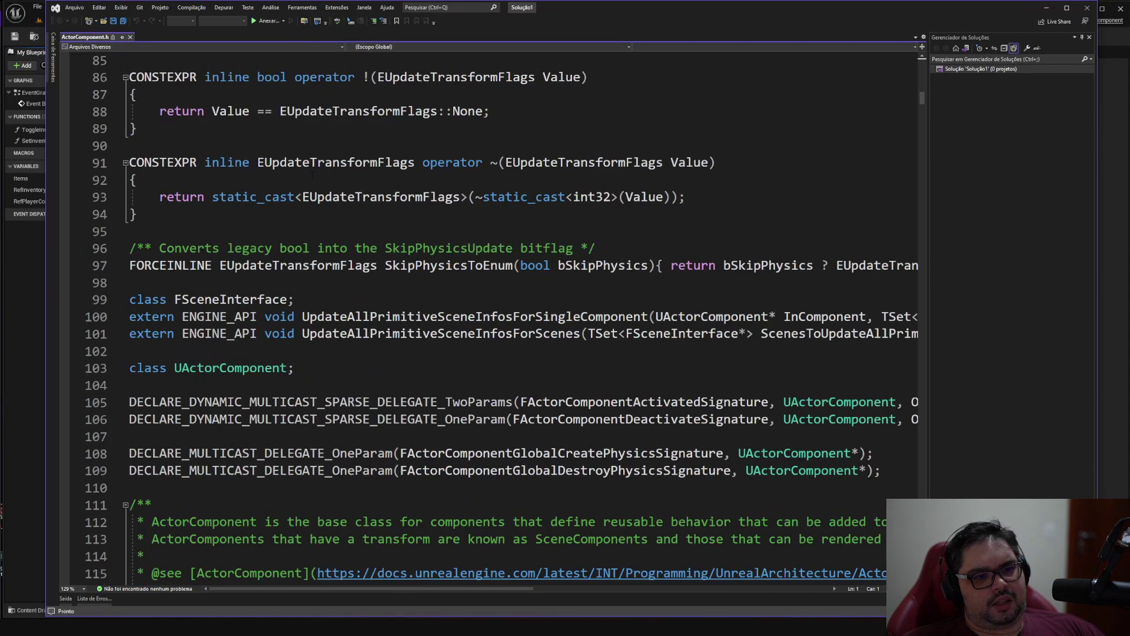
scroll(313, 177, "up", 15)
scroll(312, 177, "down", 20)
scroll(313, 177, "down", 20)
scroll(313, 178, "down", 20)
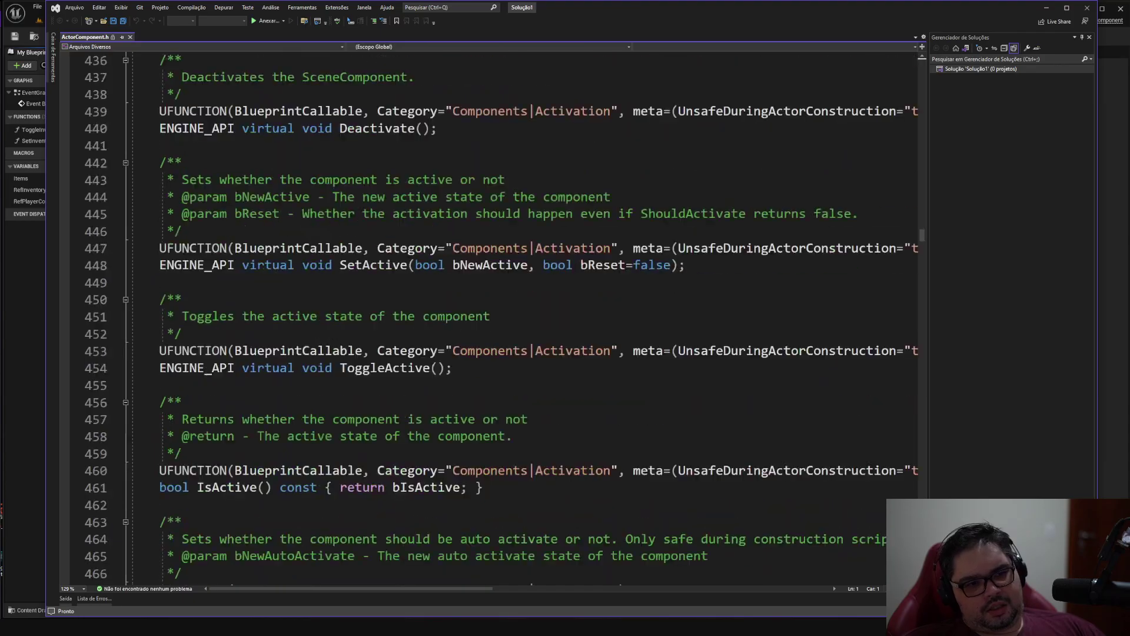
scroll(313, 178, "down", 20)
scroll(312, 177, "down", 20)
mouse_move(922, 353)
left_mouse_down()
mouse_move(922, 425)
mouse_move(922, 76)
left_mouse_up()
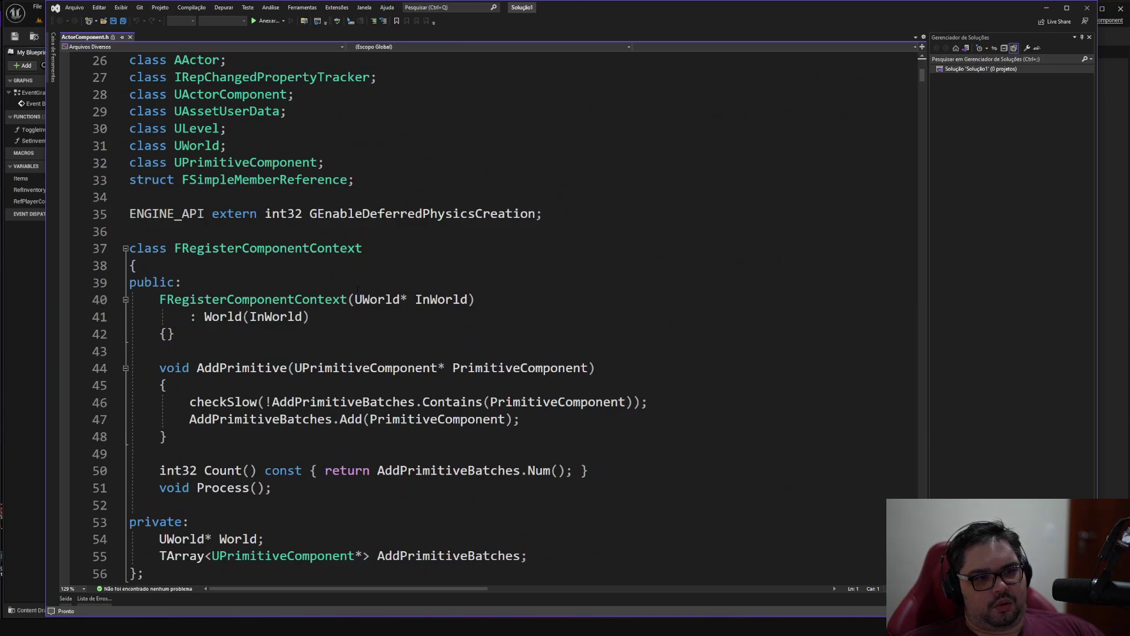
scroll(357, 288, "up", 6)
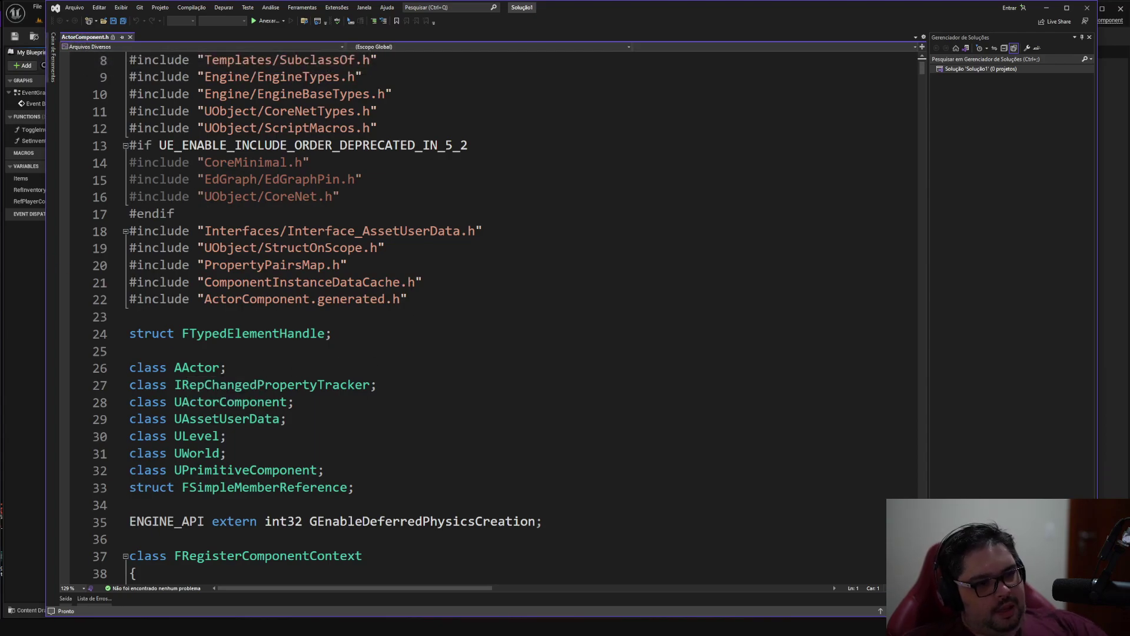
mouse_move(200, 370)
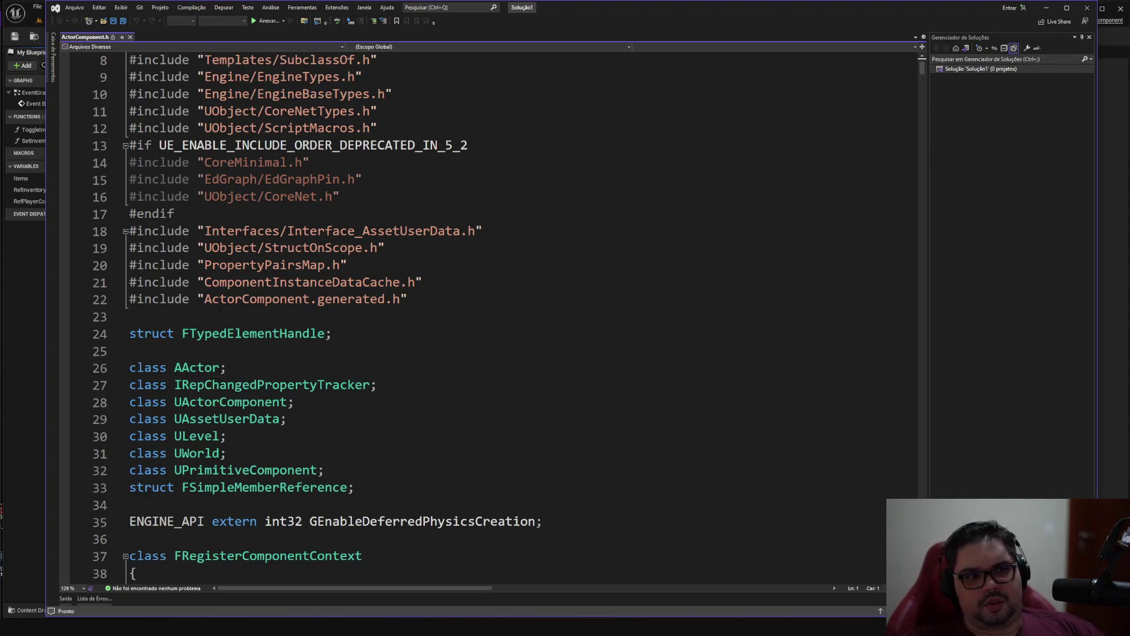
scroll(307, 343, "down", 14)
scroll(318, 350, "down", 16)
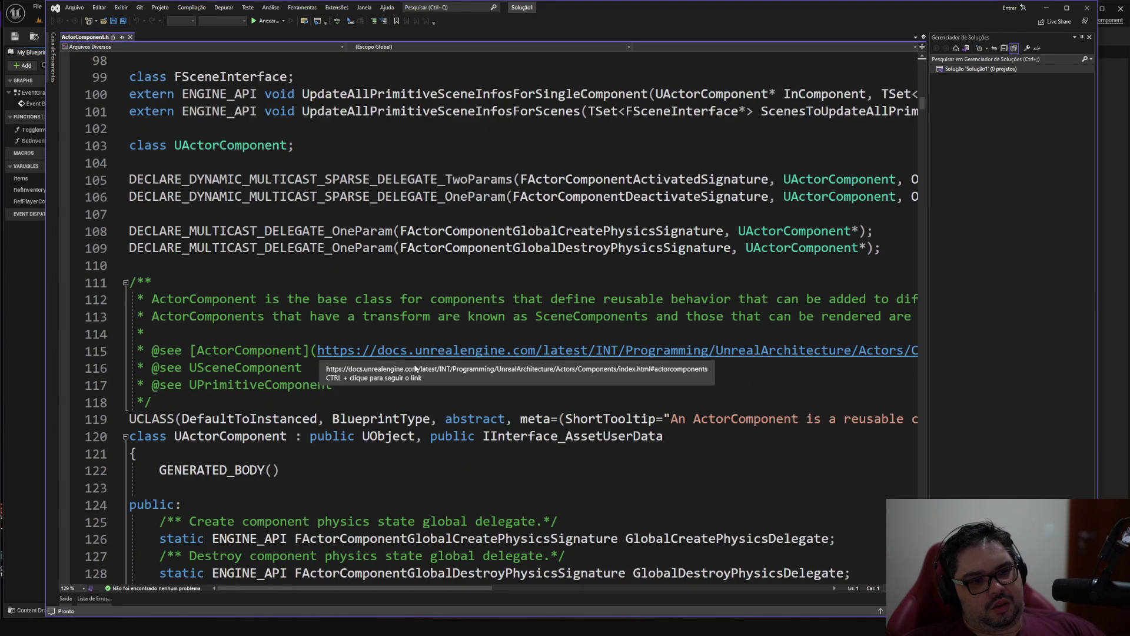
scroll(415, 368, "down", 7)
scroll(415, 368, "down", 5)
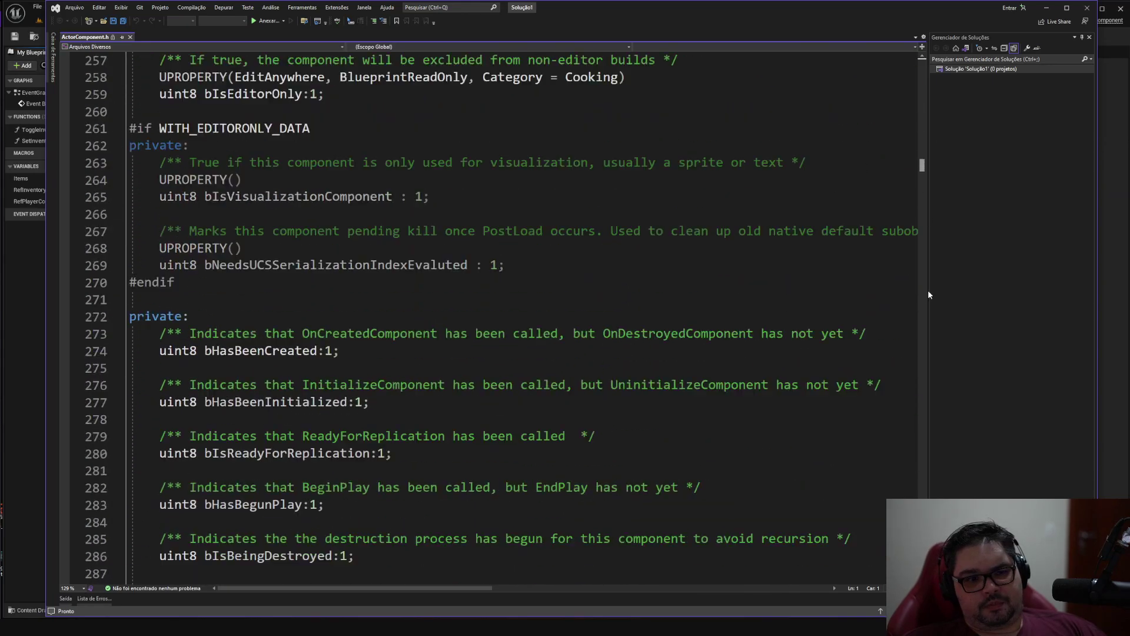
left_click_drag(929, 121, 927, 580)
scroll(488, 318, "up", 12)
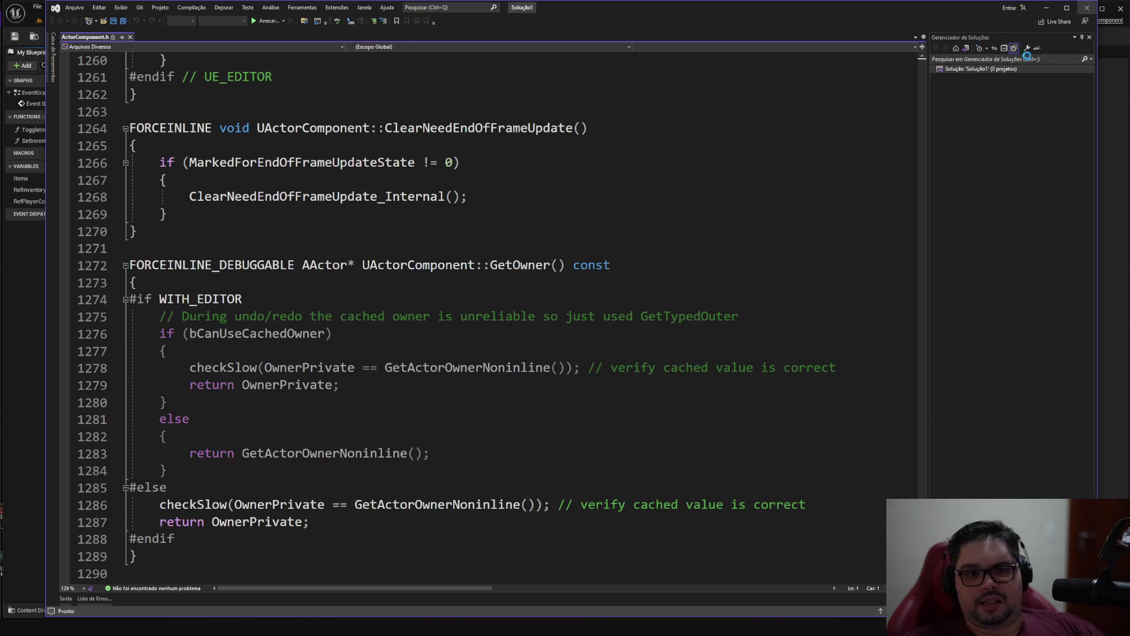
left_click(1088, 7)
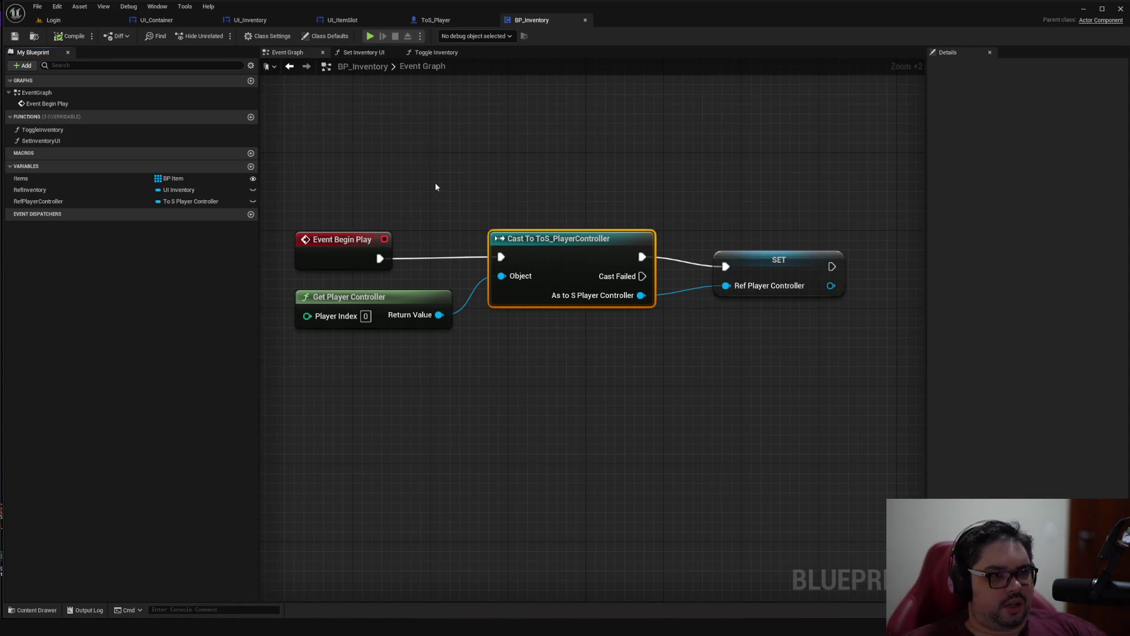
Recentre BP_Inventory's graph, raise Event Begin Play slightly, and marquee-select all four nodes
right_click_drag(560, 162, 555, 208)
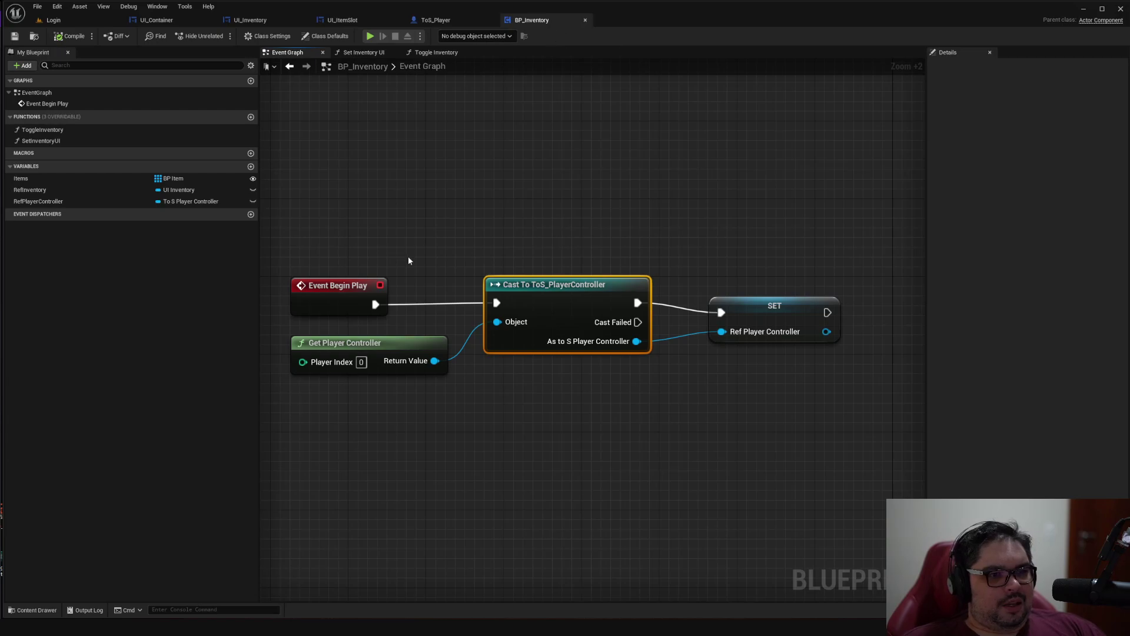
right_click_drag(486, 245, 501, 247)
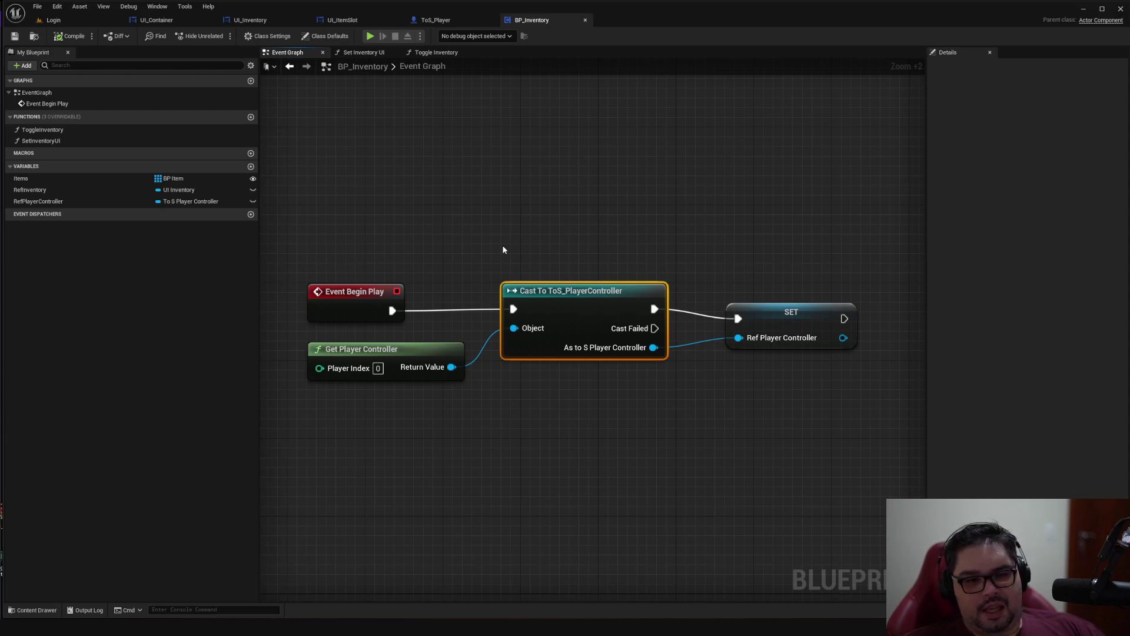
mouse_move(316, 265)
left_mouse_down()
mouse_move(406, 316)
mouse_move(355, 276)
left_mouse_up()
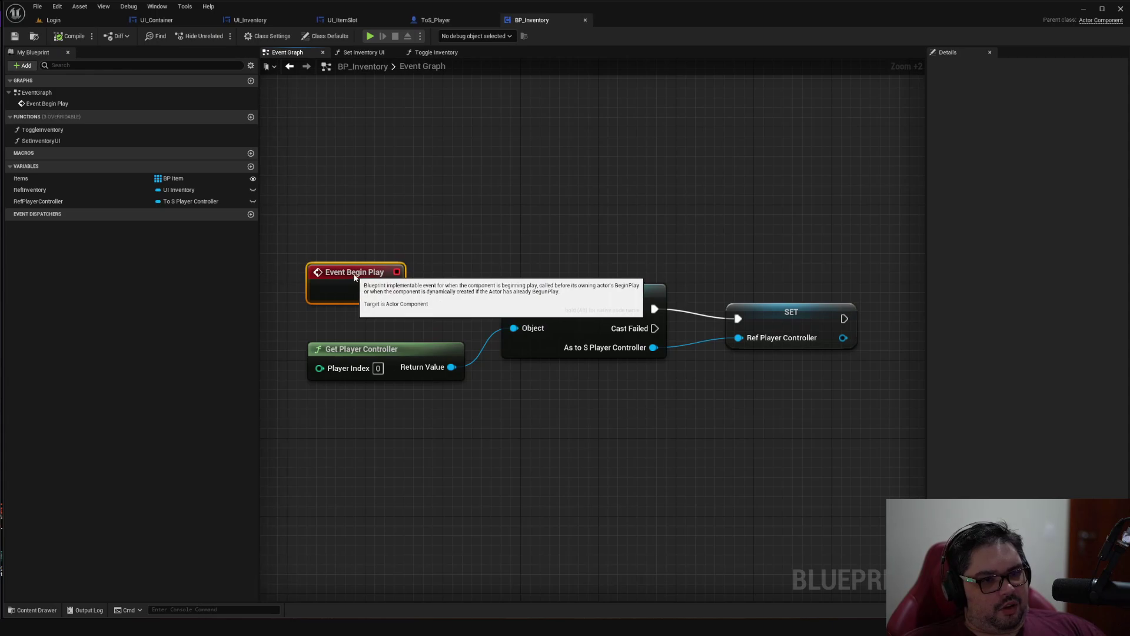
left_click(653, 222)
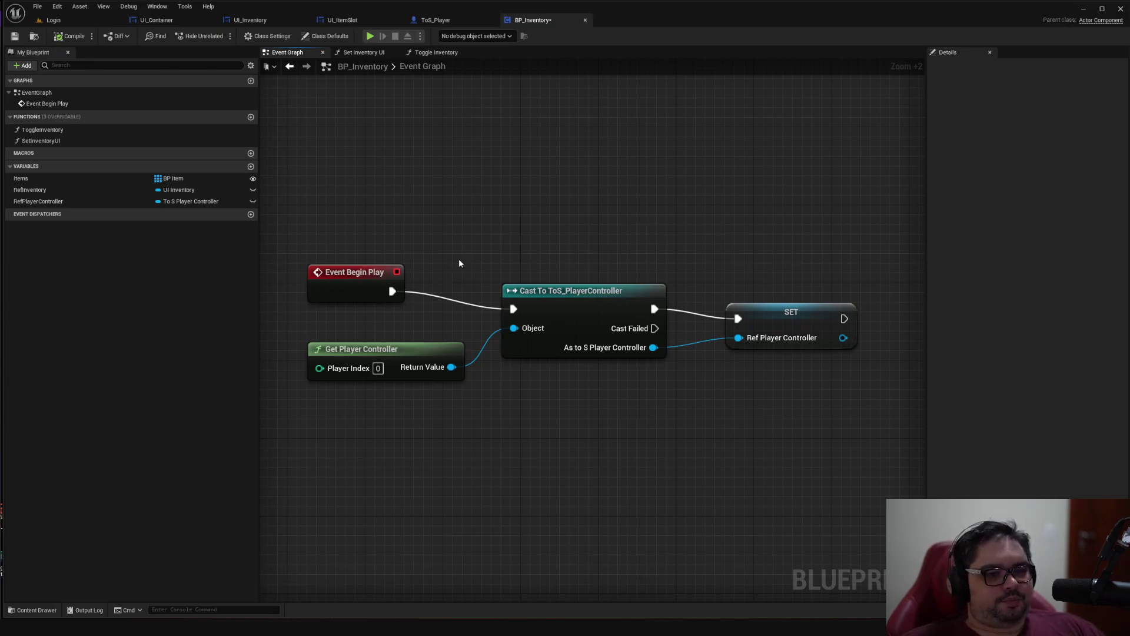
mouse_move(318, 210)
left_mouse_down()
mouse_move(857, 472)
mouse_move(290, 206)
mouse_move(888, 509)
left_mouse_up()
left_click(884, 441)
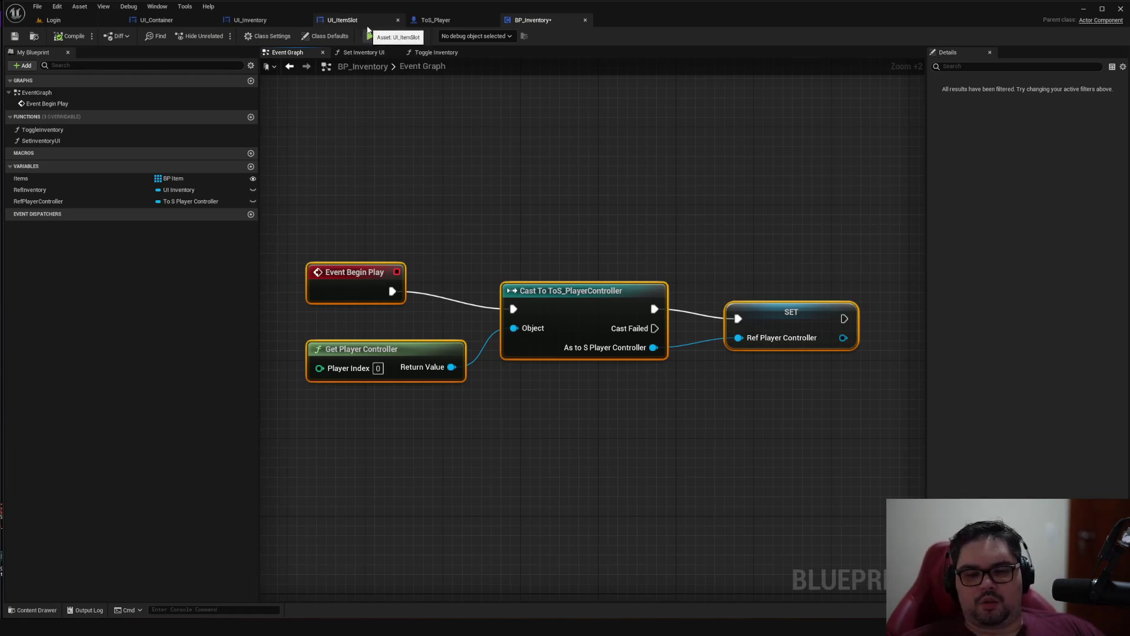
left_click(701, 140)
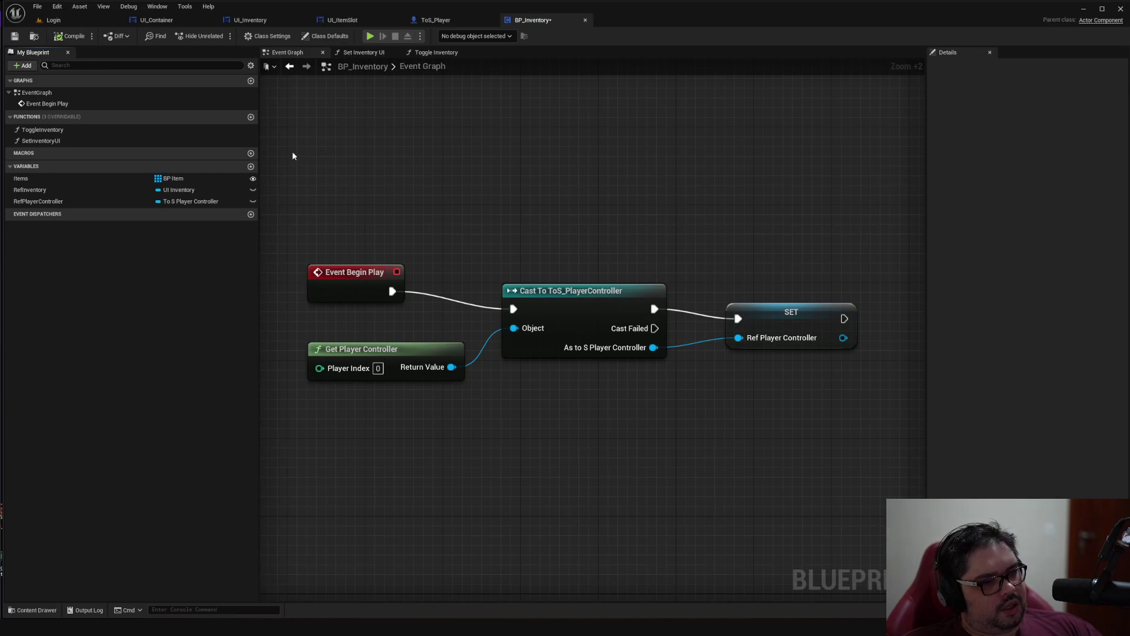
Narrow the My Blueprint side panel in BP_Inventory's Event Graph
left_click_drag(361, 169, 828, 429)
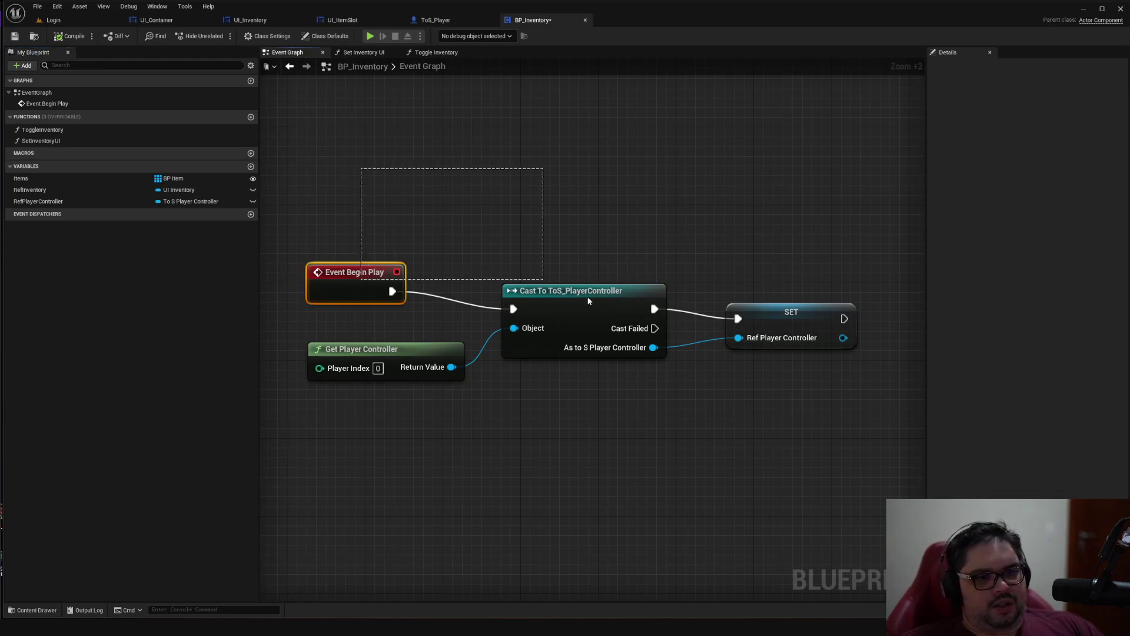
left_click(732, 262)
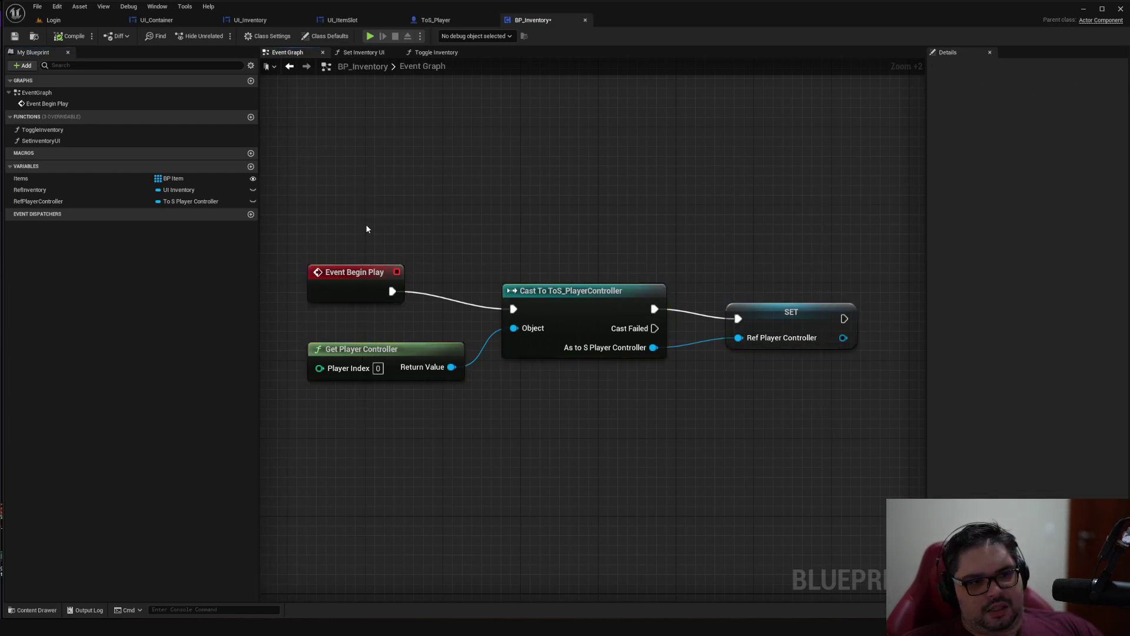
left_click_drag(260, 238, 206, 244)
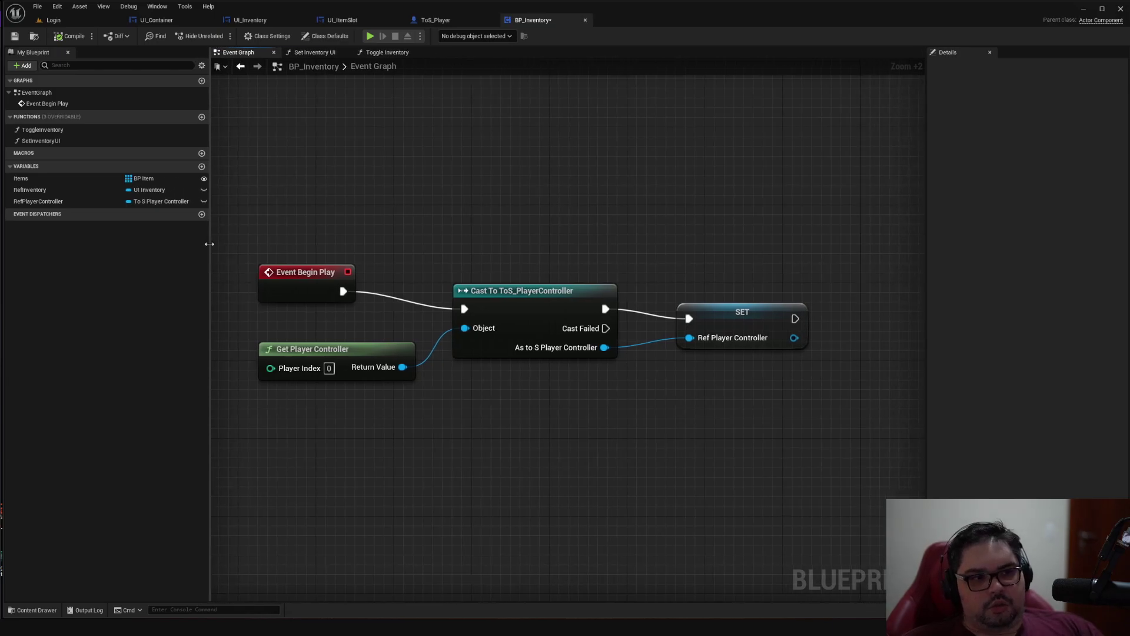
Centre the view on the four BeginPlay player-controller nodes with Home
mouse_move(246, 202)
left_mouse_down()
mouse_move(796, 459)
mouse_move(778, 461)
left_mouse_up()
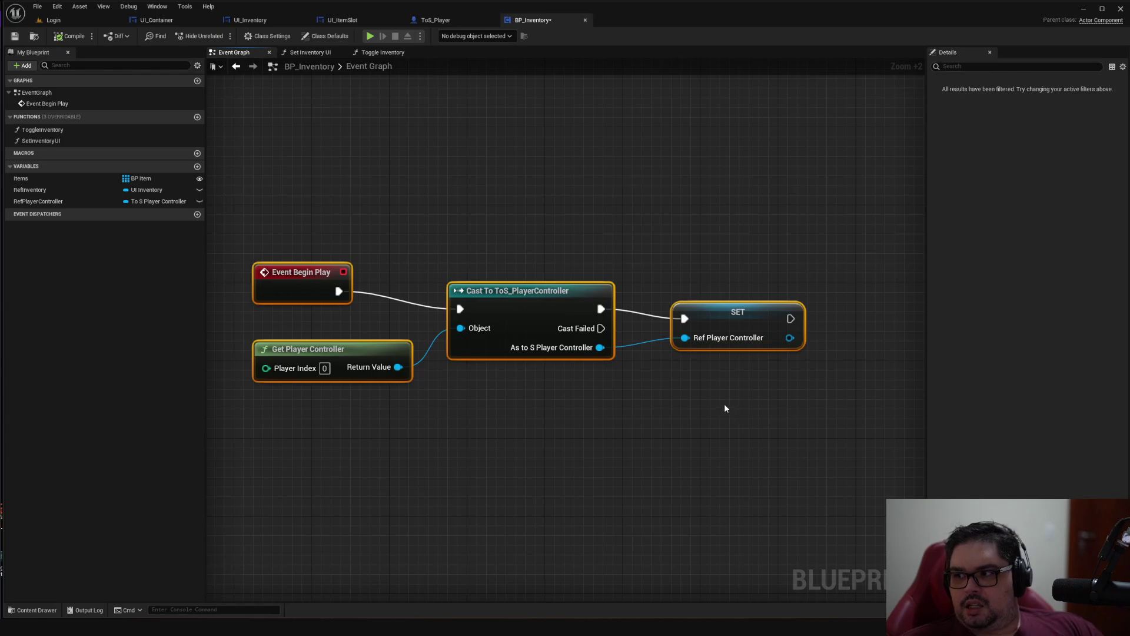
key("Home")
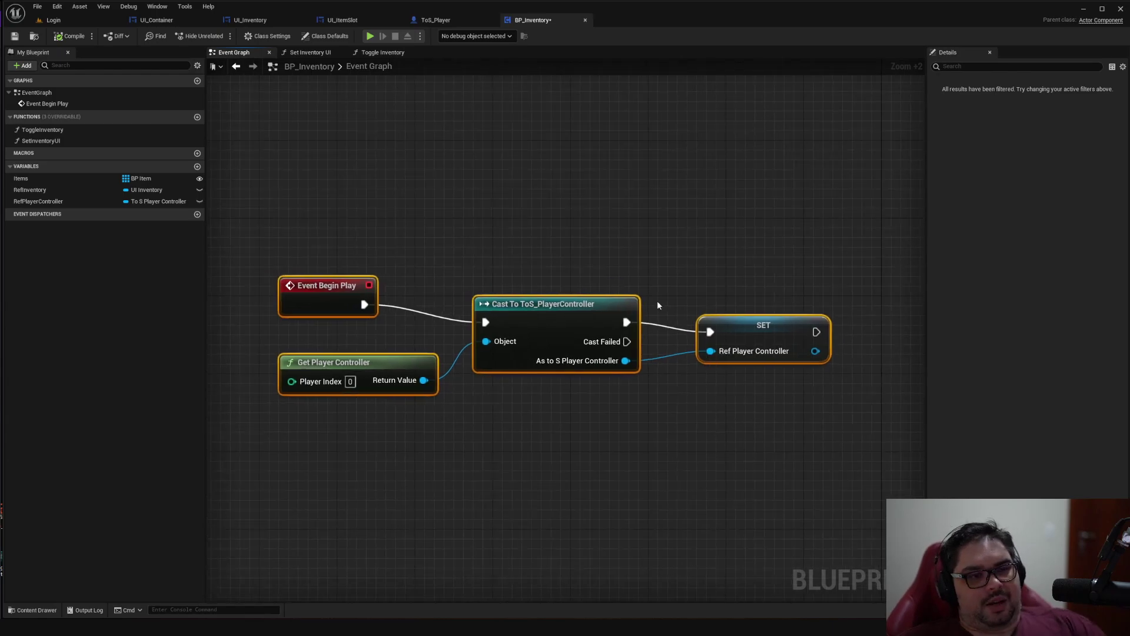
left_click(436, 210)
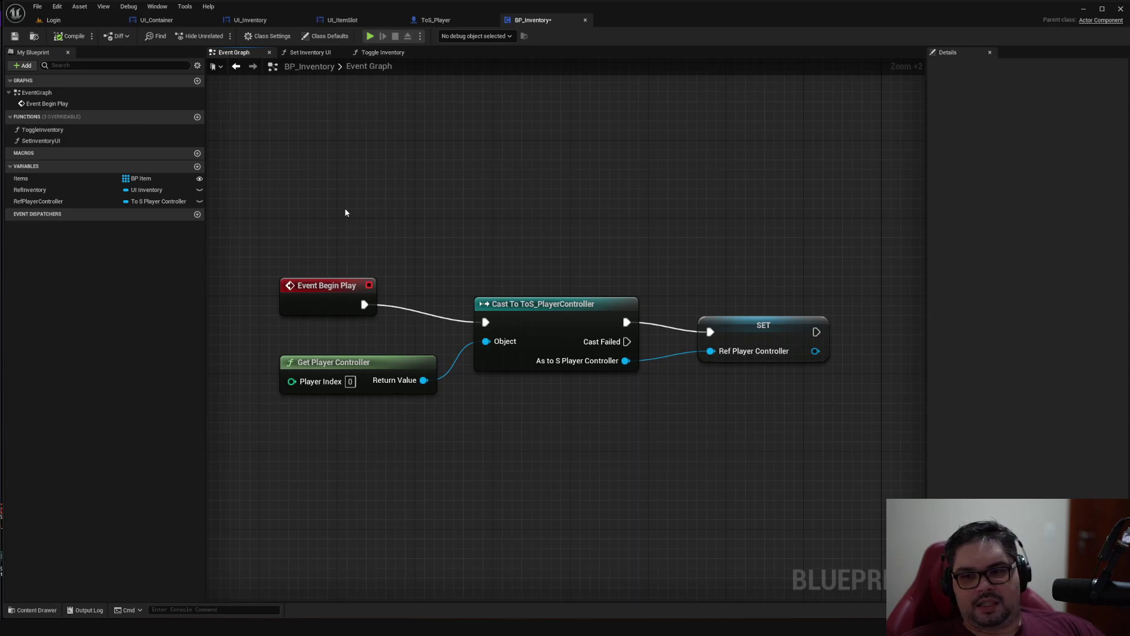
left_click_drag(328, 211, 871, 497)
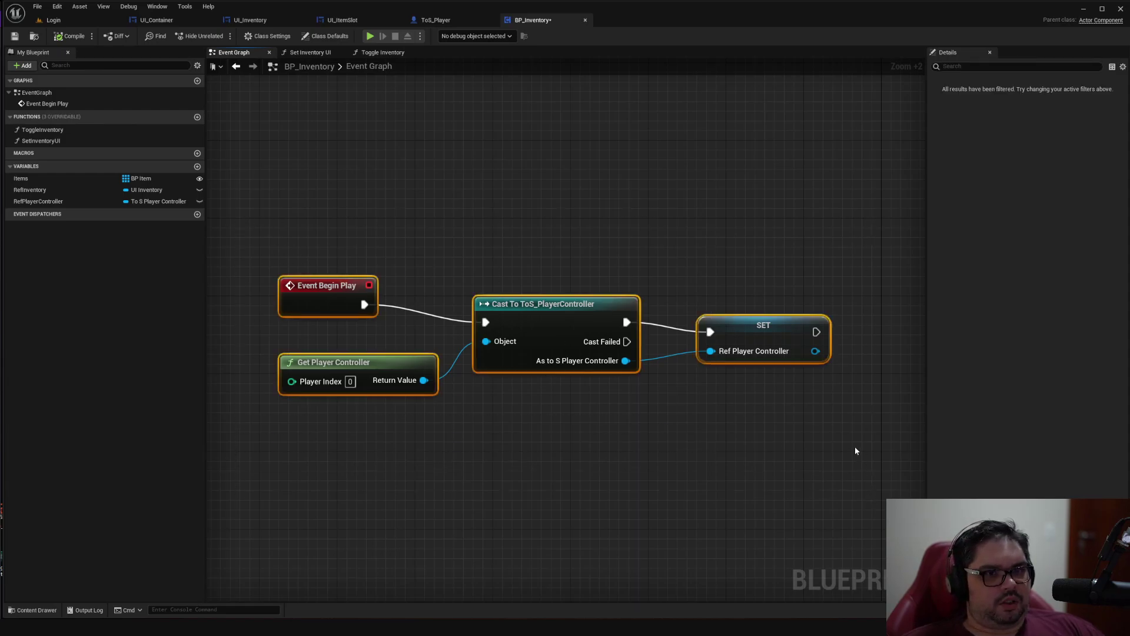
left_click(838, 429)
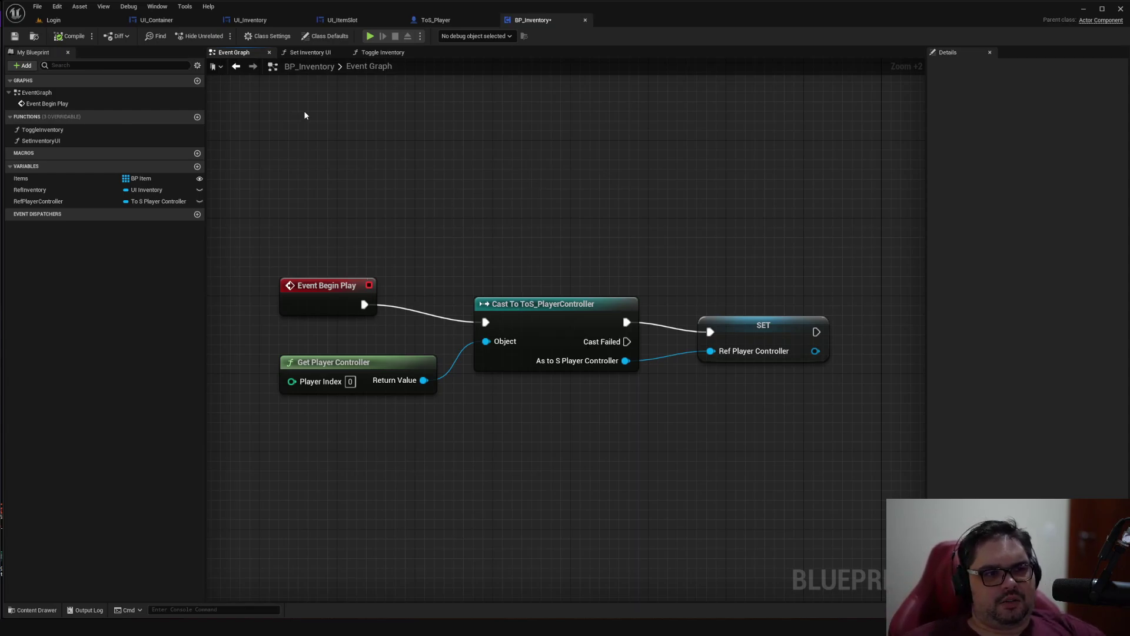
Review the UI_Inventory, UI_ItemSlot and ToS_Player graphs, including BeginPlay and Toggle Inventory
left_click(250, 20)
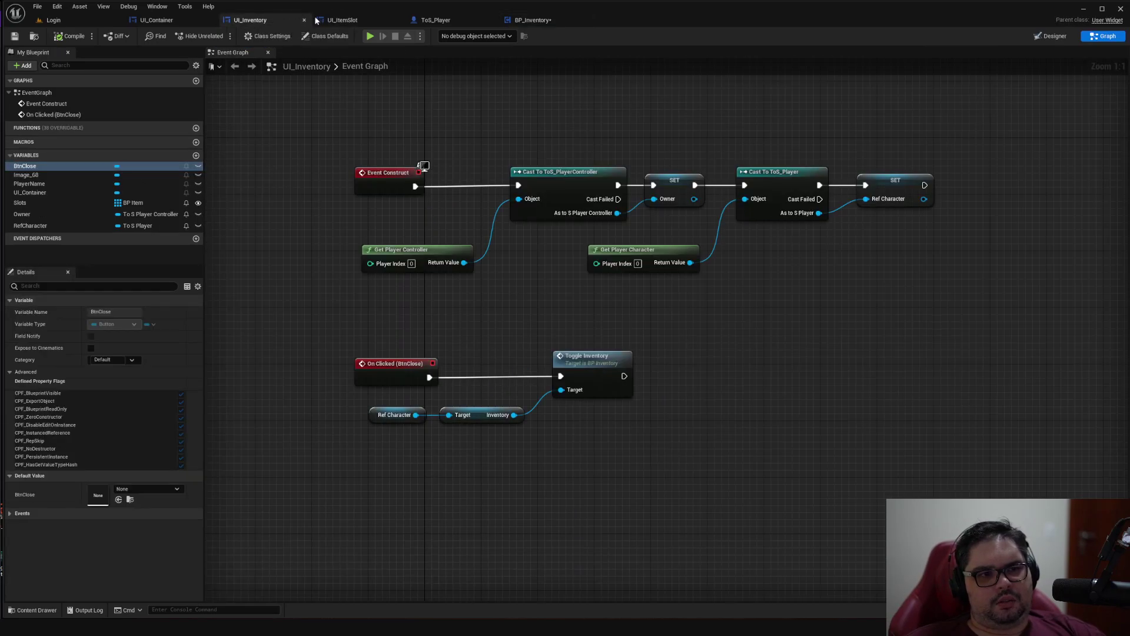
left_click_drag(293, 122, 1000, 480)
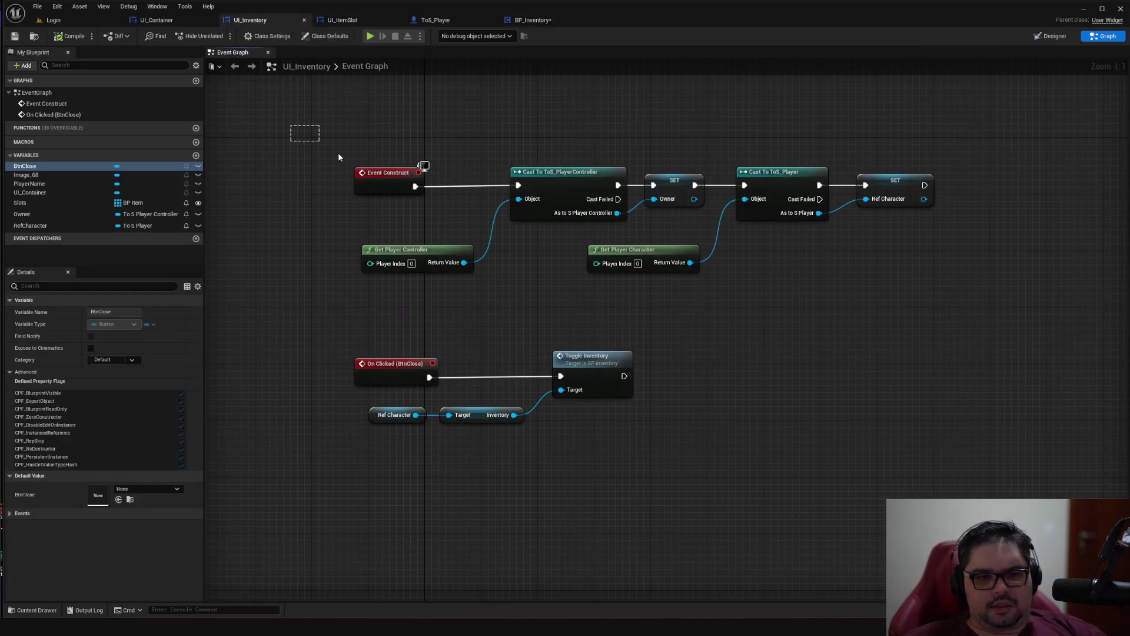
left_click(954, 448)
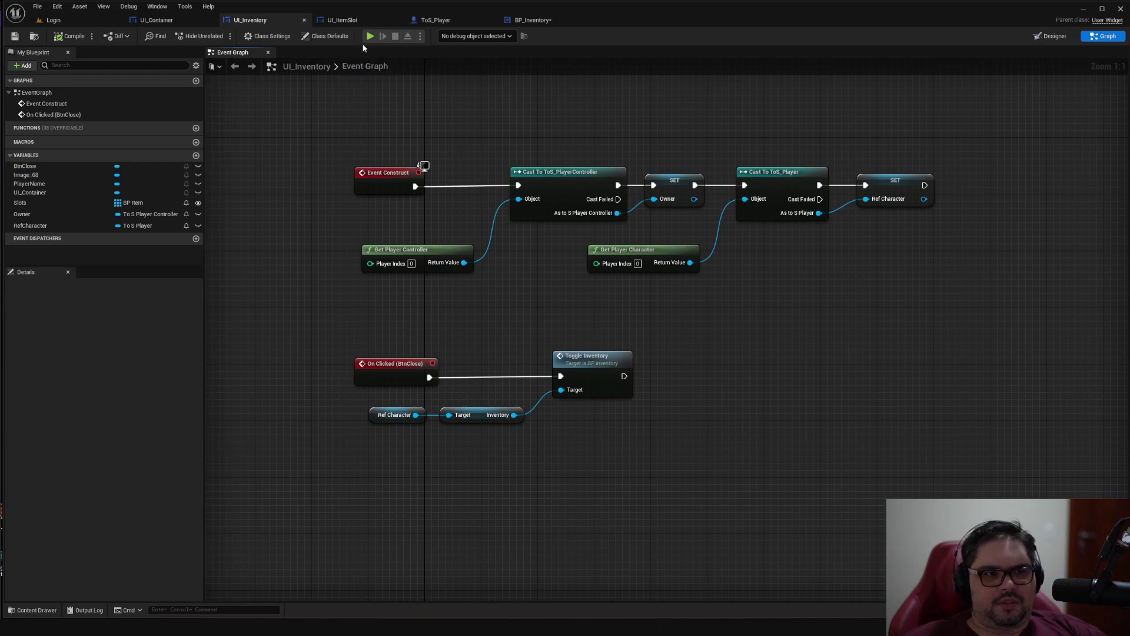
left_click(343, 20)
left_click(430, 20)
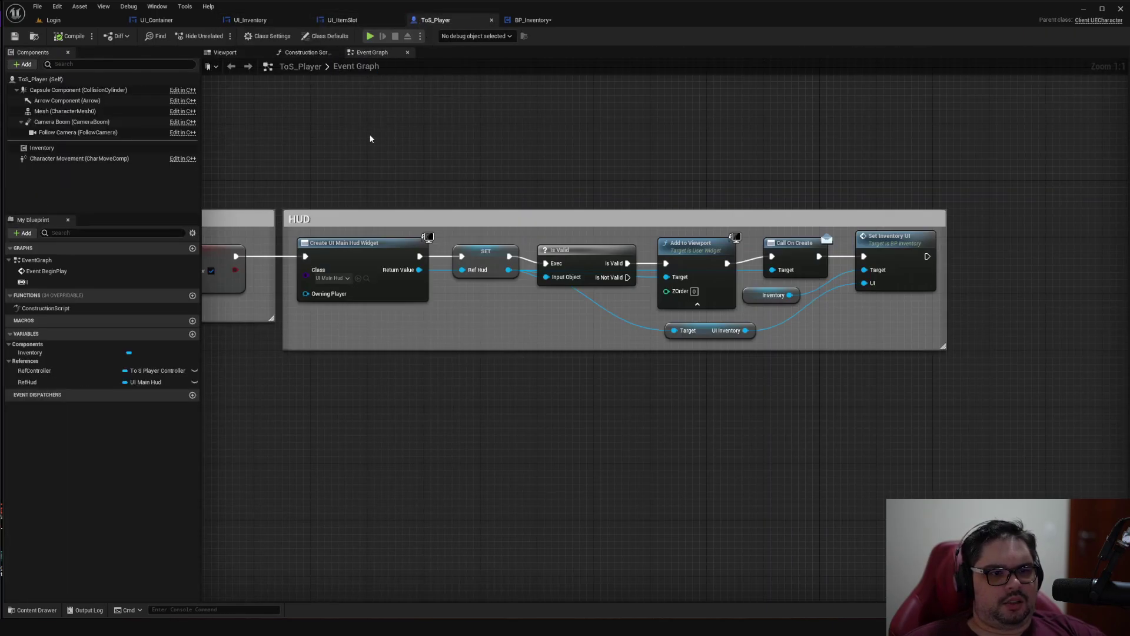
right_click_drag(354, 138, 988, 144)
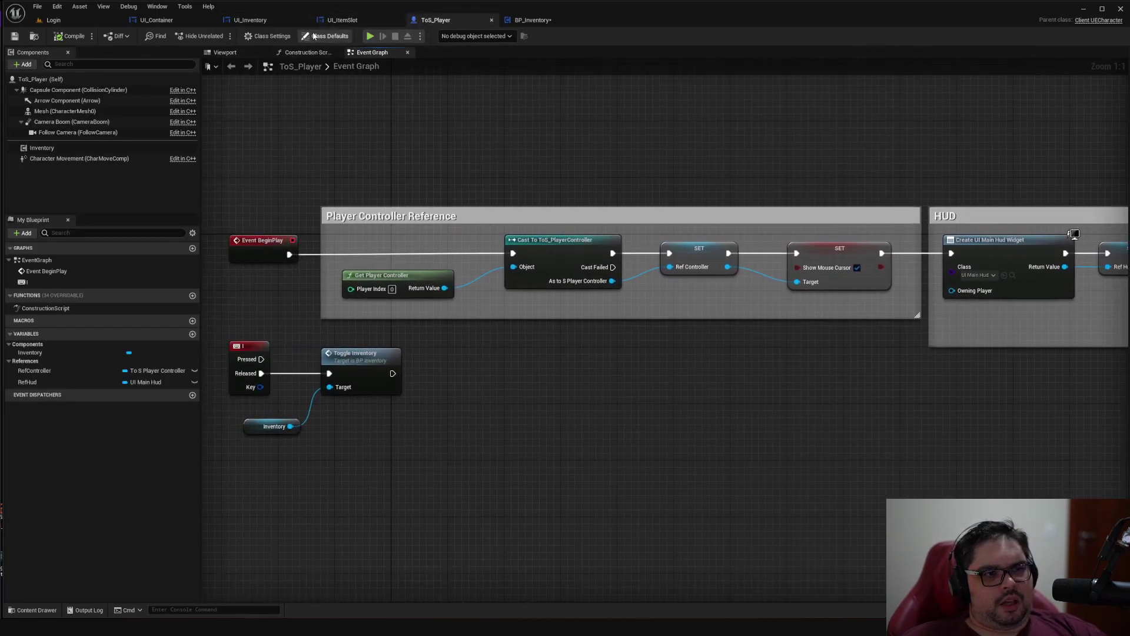
Move to UI_Container's Event Graph and nudge Event Construct slightly upward
left_click(250, 20)
left_click(156, 20)
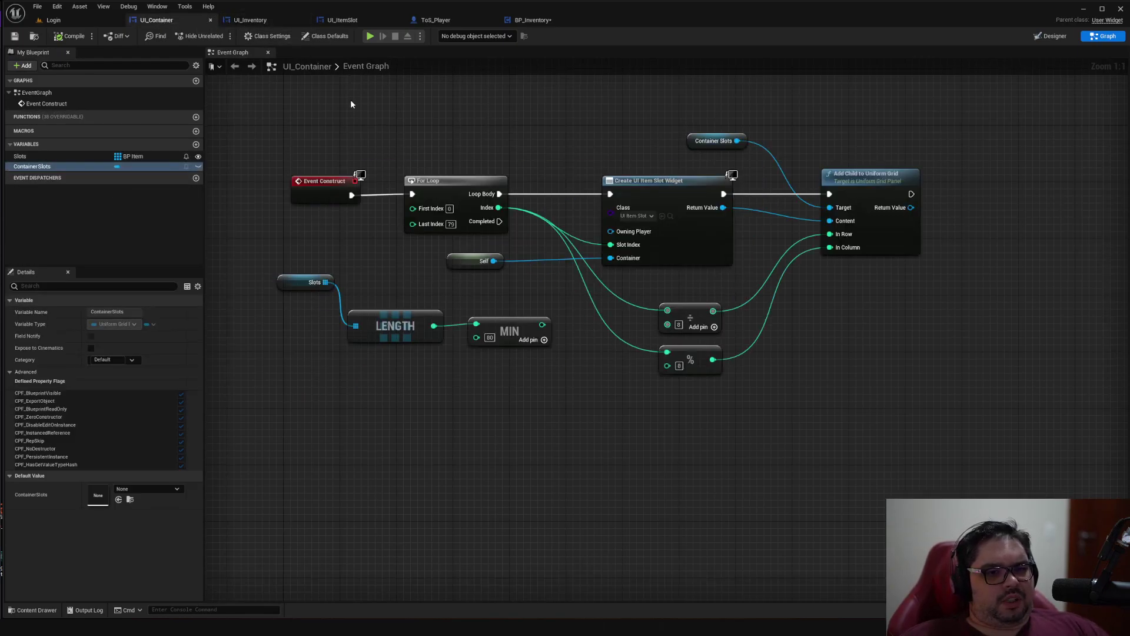
right_click_drag(355, 100, 439, 182)
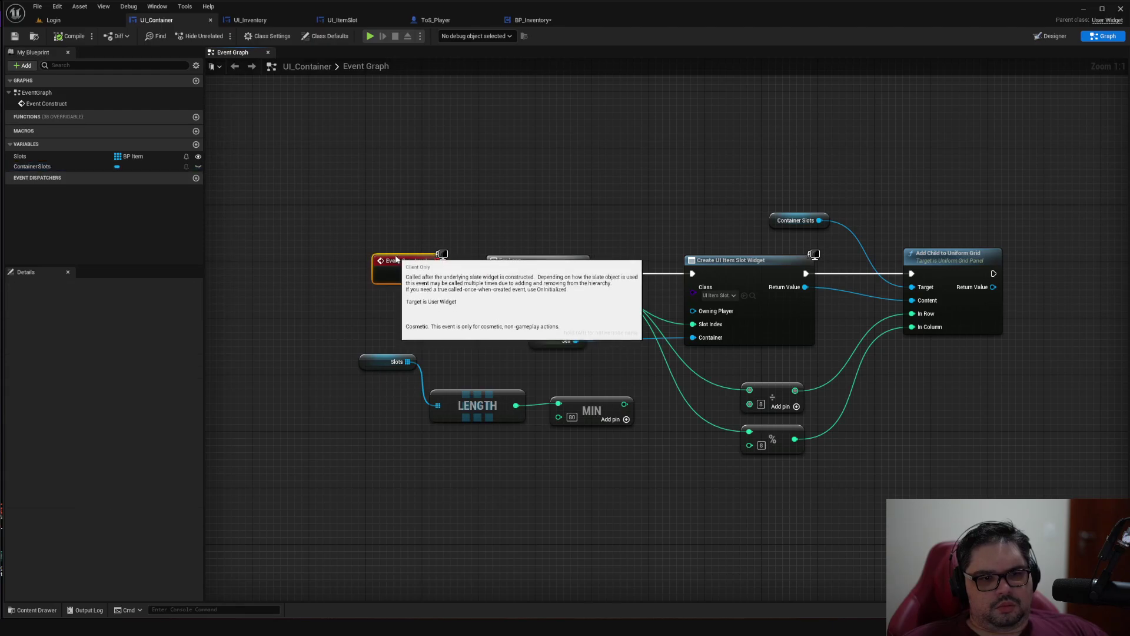
left_click_drag(397, 255, 397, 247)
right_click_drag(689, 197, 630, 193)
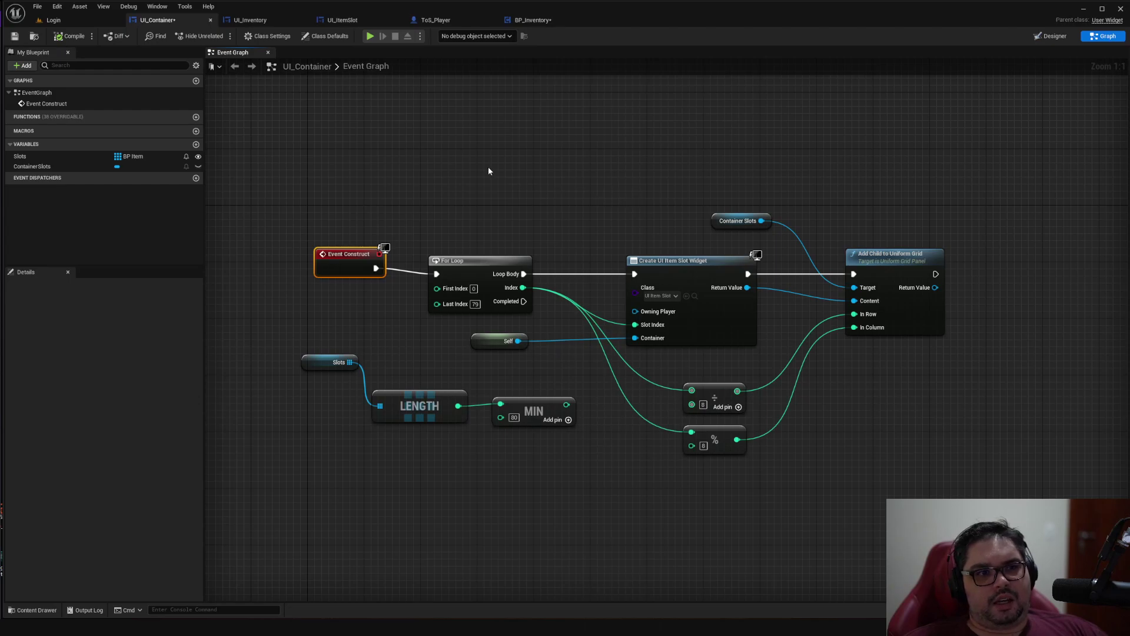
Play the Login level, running and jumping on the tiled floor, then close the inventory preview
left_click(53, 20)
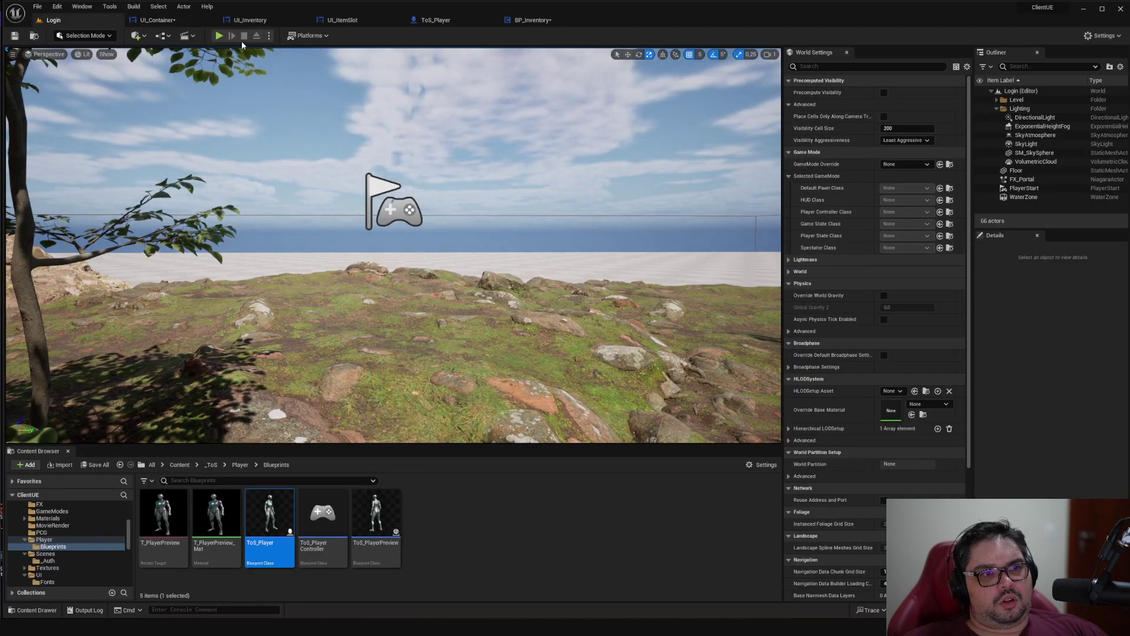
left_click(219, 36)
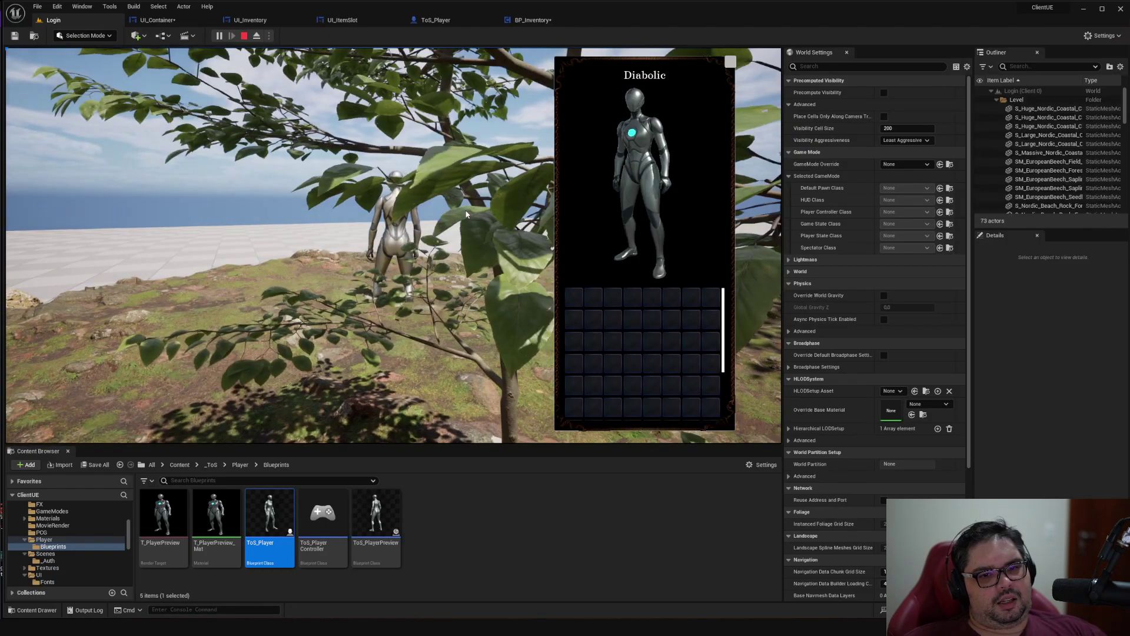
key("w")
key("space")
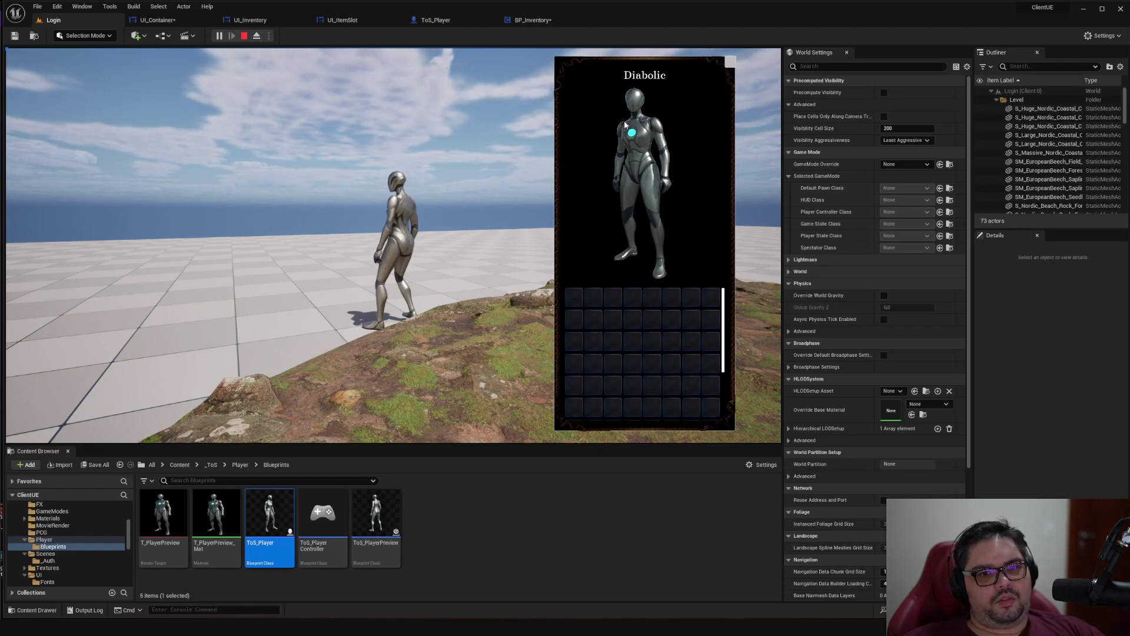
key("space")
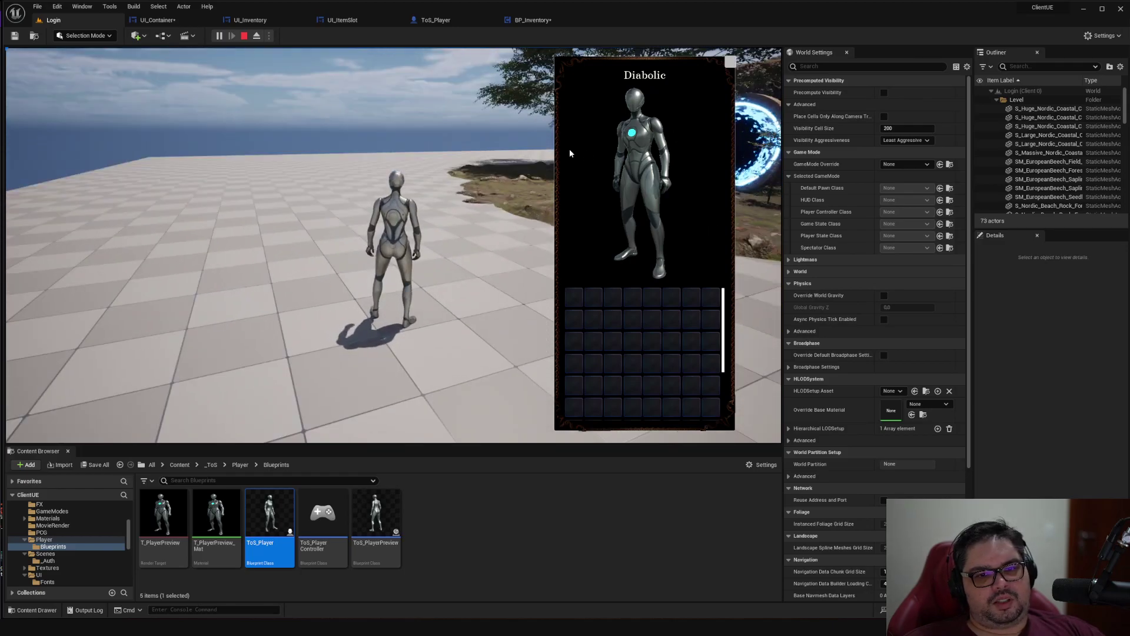
left_click(730, 62)
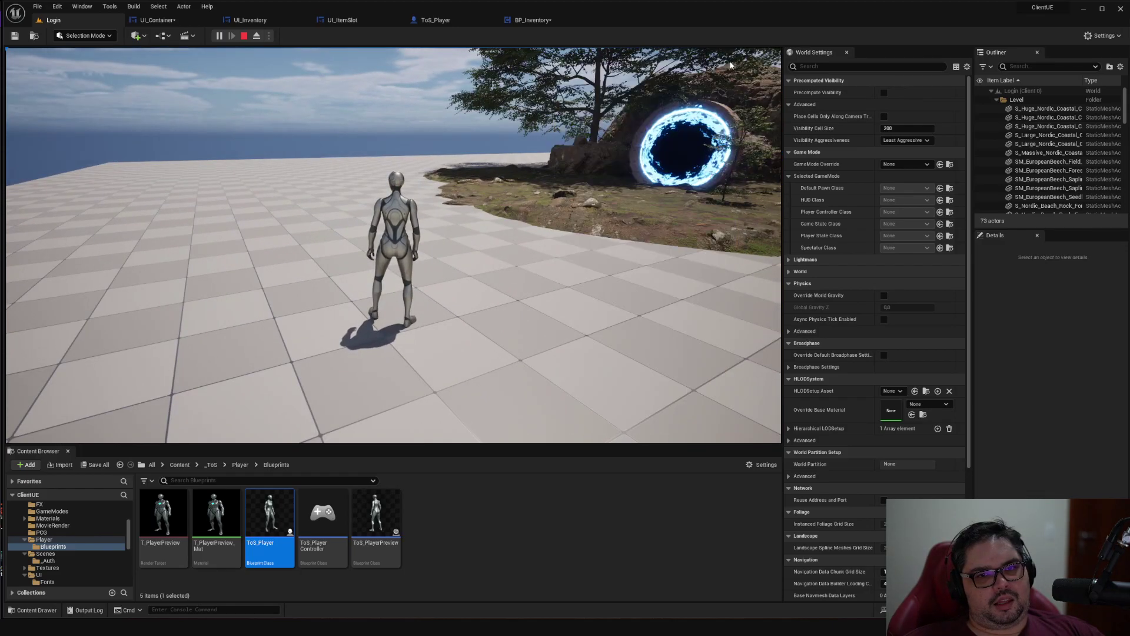
left_click(436, 434)
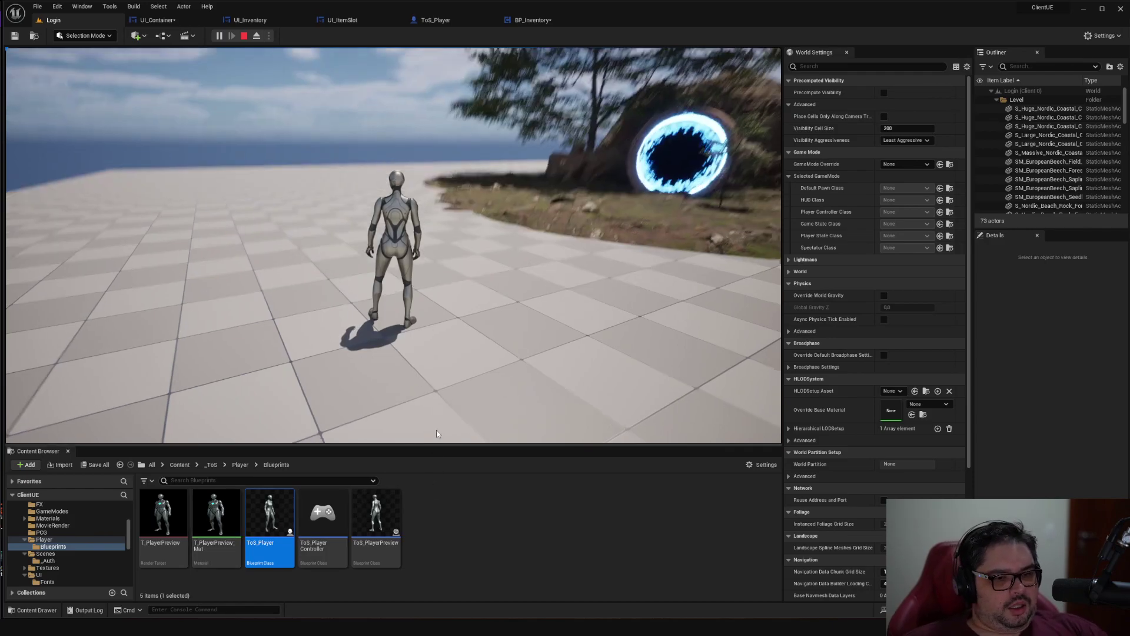
Open the T_PlayerPreview render target from the Blueprints folder
right_click(412, 496)
mouse_move(468, 363)
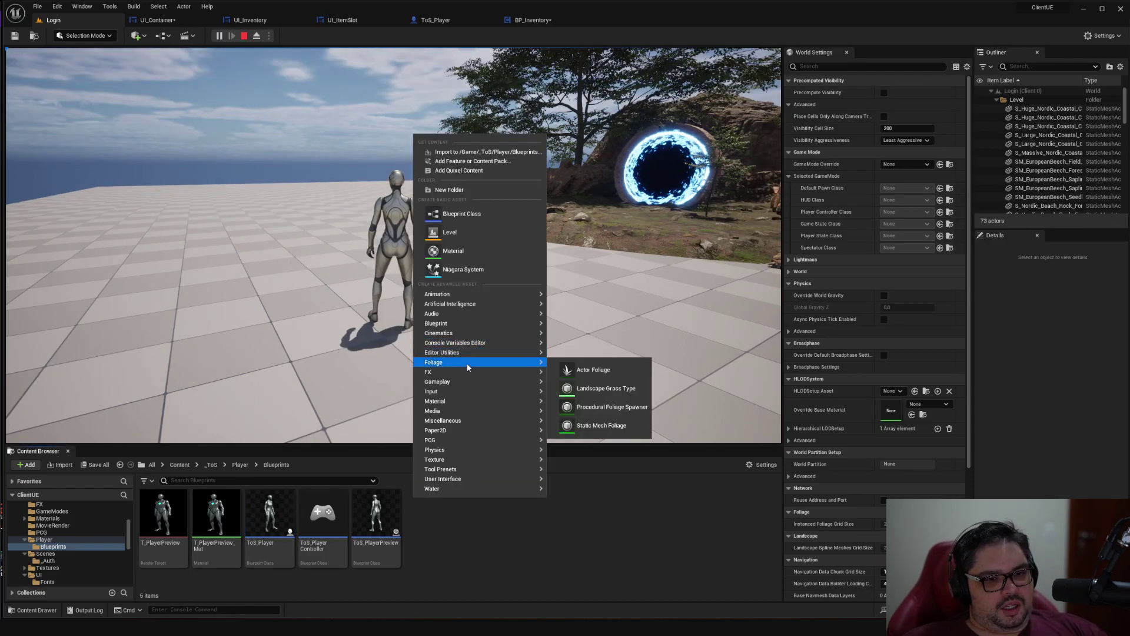
mouse_move(453, 461)
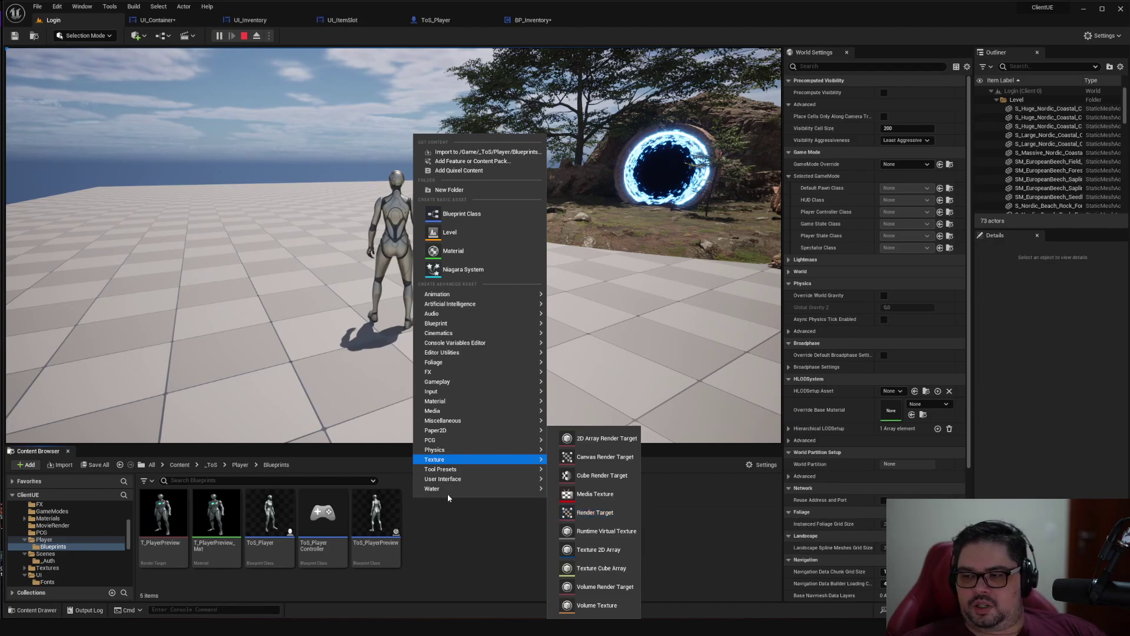
left_click(168, 530)
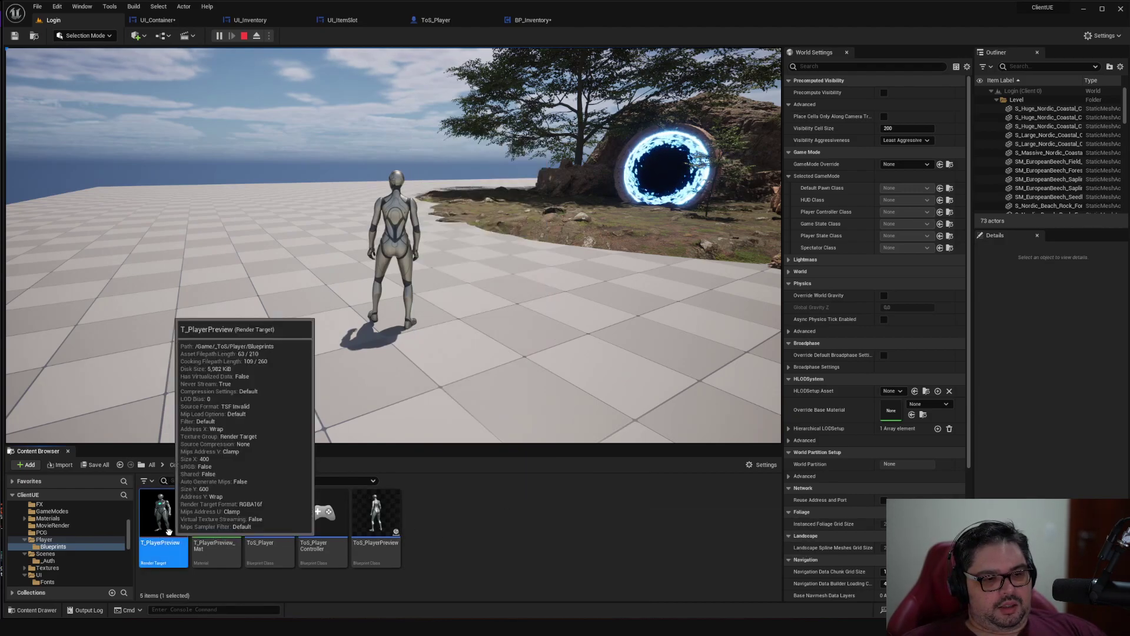
double_click(169, 529)
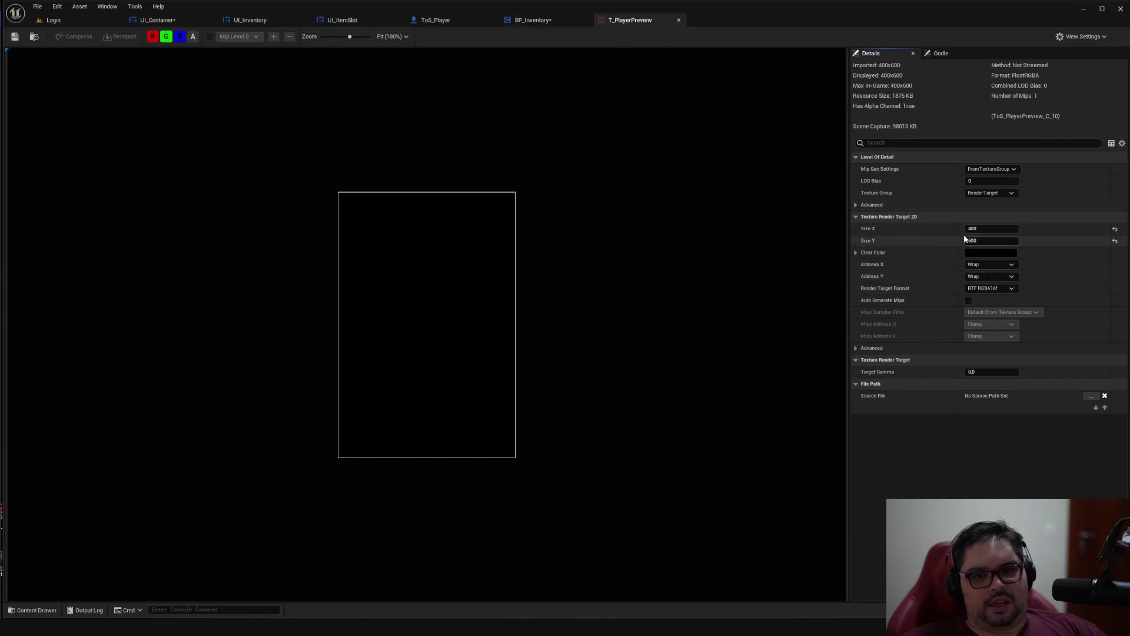
Stop the Login play session, then float, enlarge and close the 400×600 T_PlayerPreview window
left_click(537, 23)
left_click(583, 21)
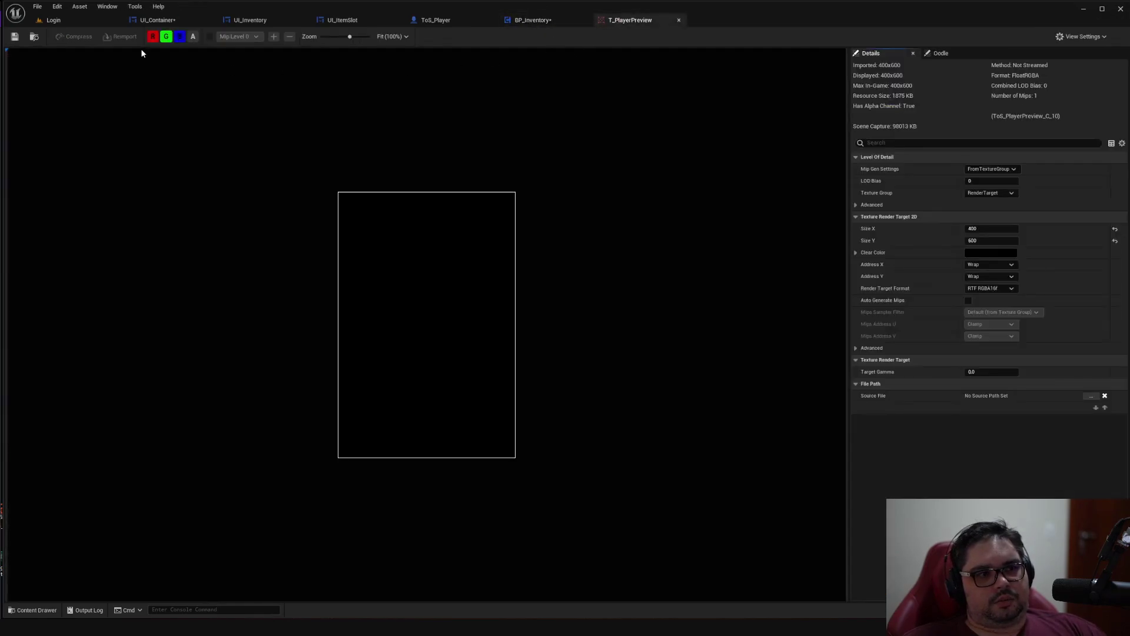
left_click(74, 19)
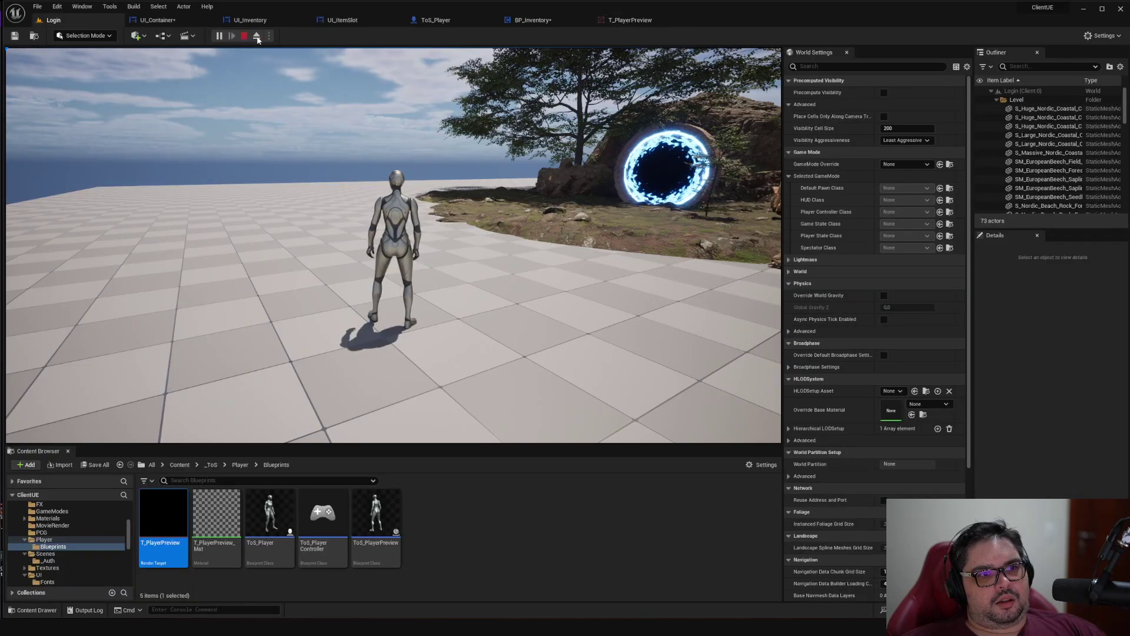
left_click(244, 36)
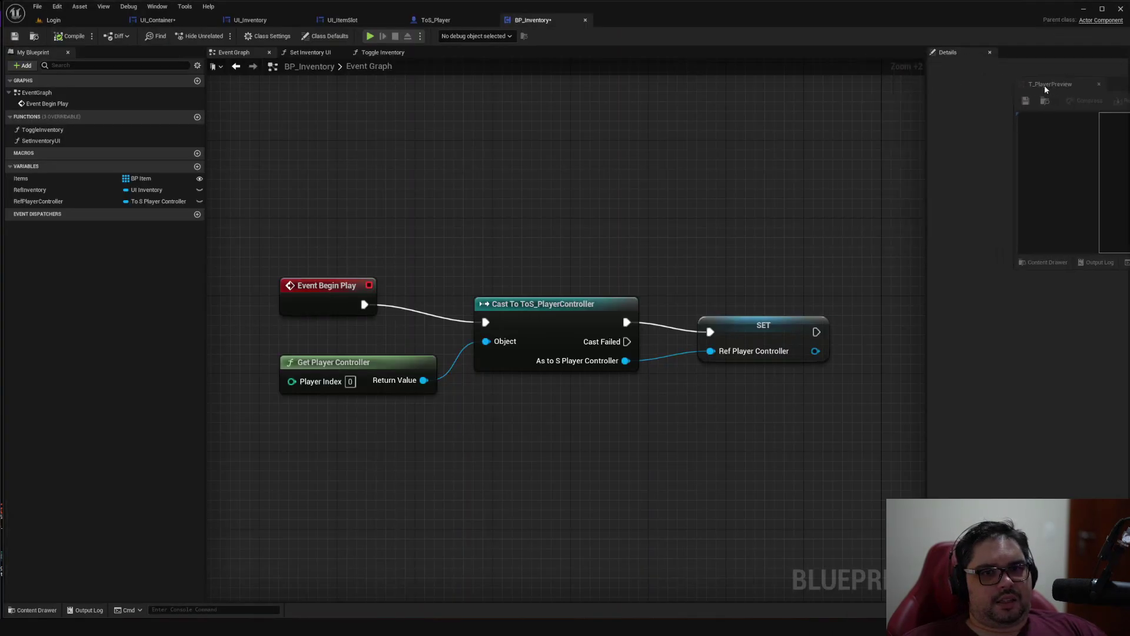
left_click_drag(635, 23, 617, 161)
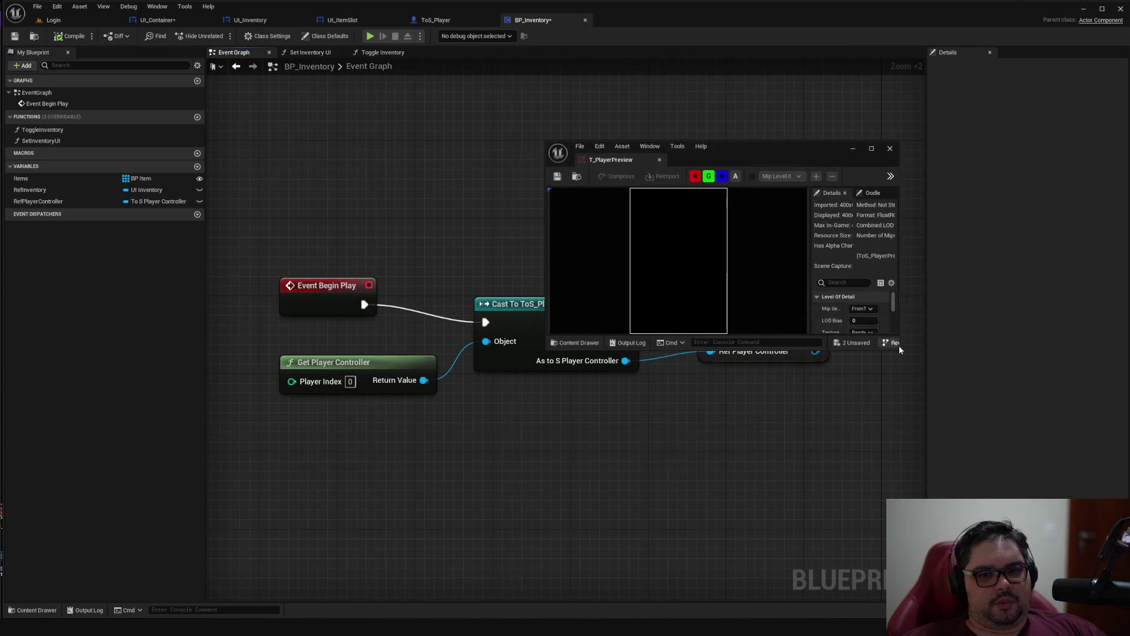
left_click_drag(899, 350, 1121, 563)
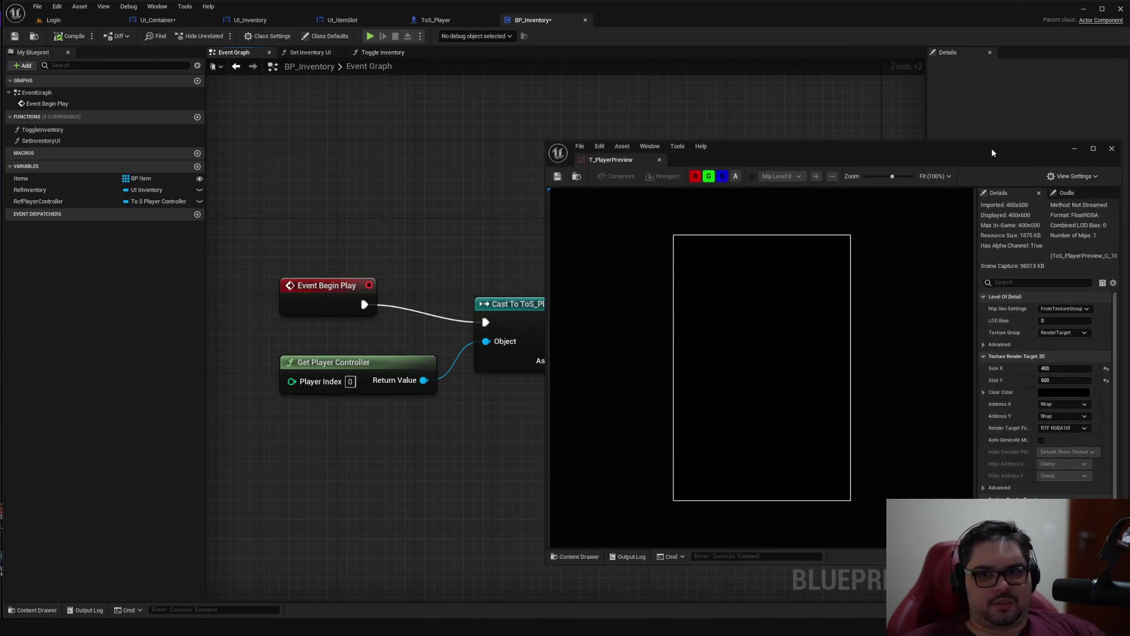
left_click_drag(993, 153, 803, 58)
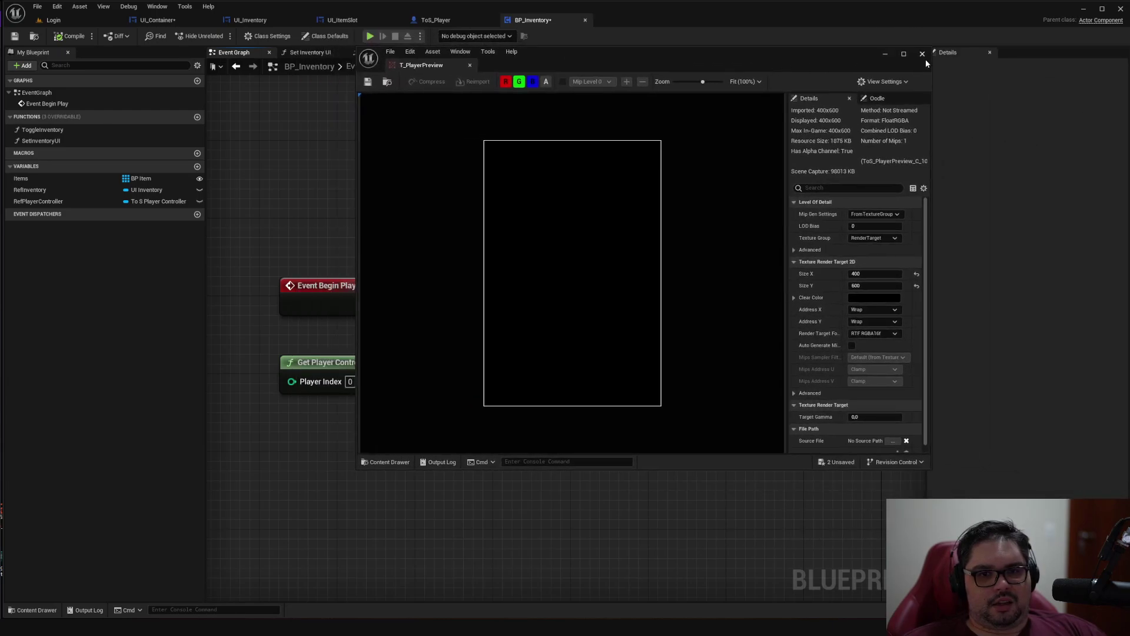
left_click(922, 55)
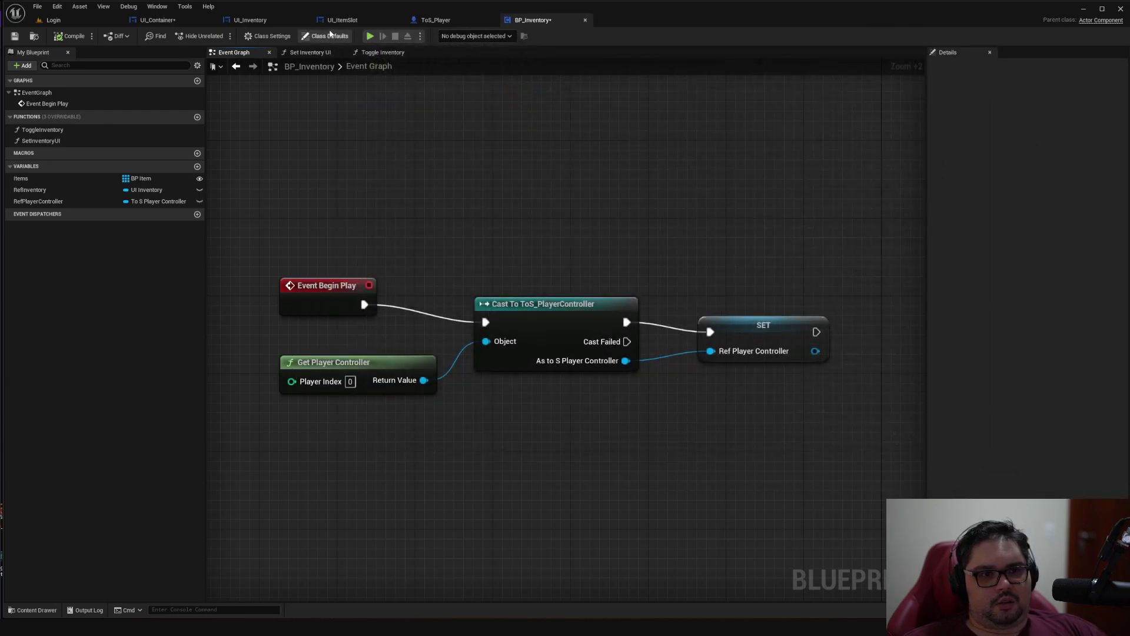
Review the T_PlayerPreview_Mat material, then close it and return to Login
left_click(117, 21)
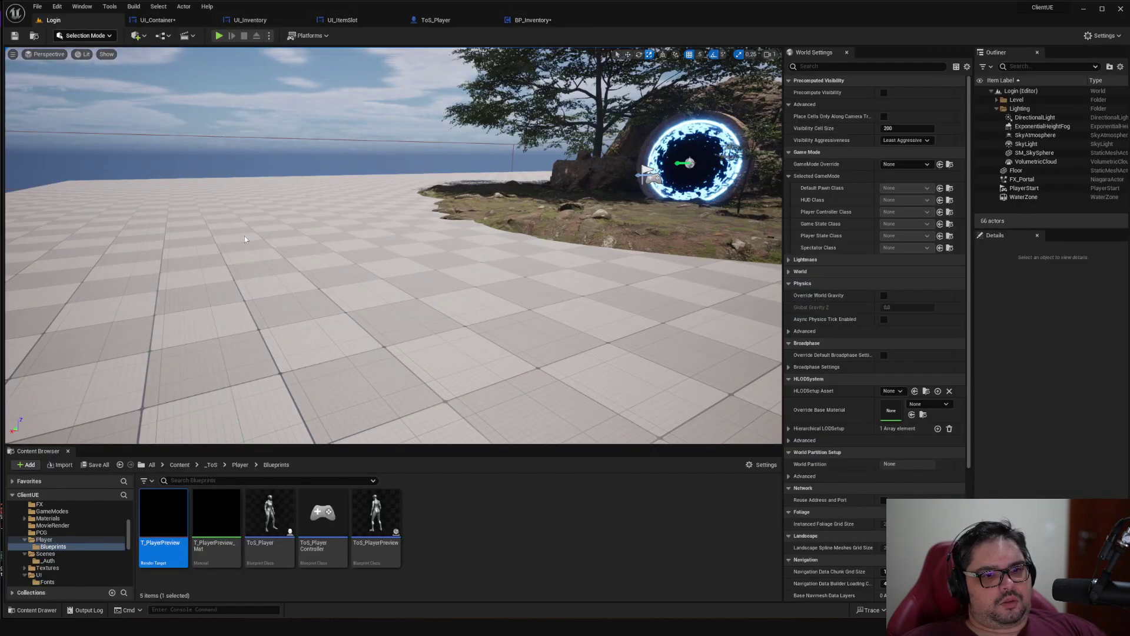
double_click(216, 531)
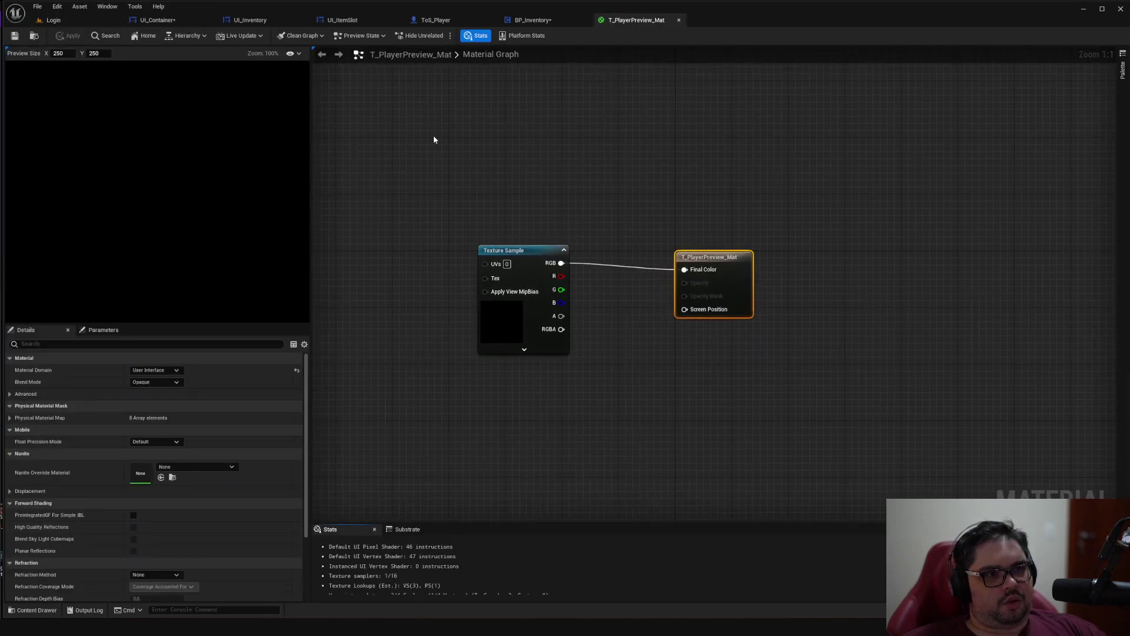
left_click(679, 20)
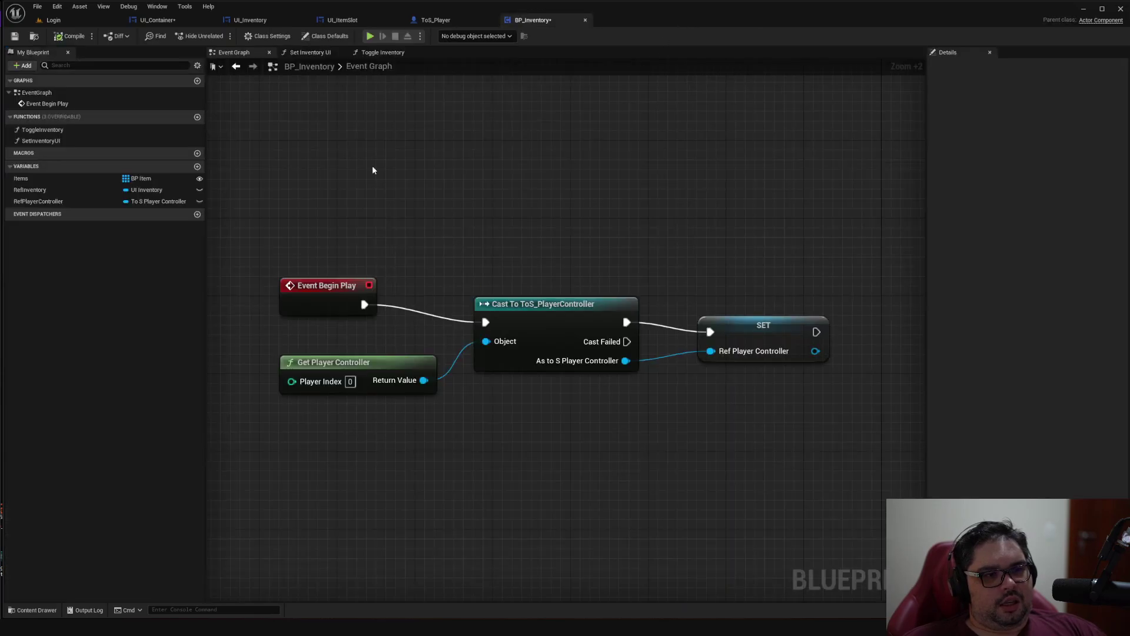
left_click(52, 20)
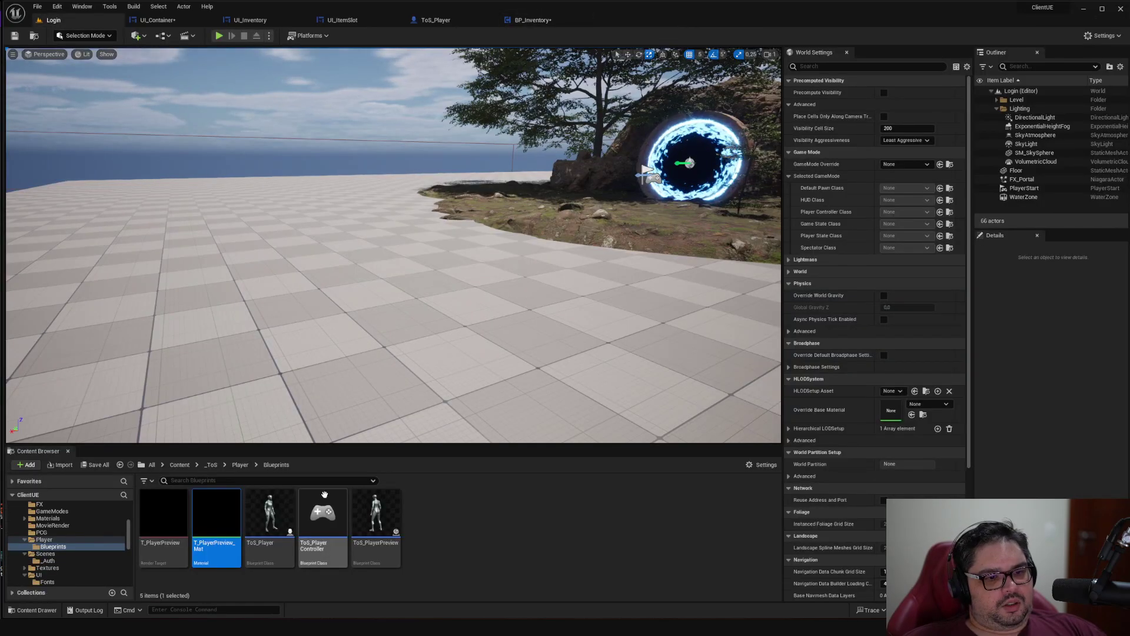
Open ToS_PlayerPreview's viewport and check SceneCaptureComponent2D targets T_PlayerPreview
double_click(388, 529)
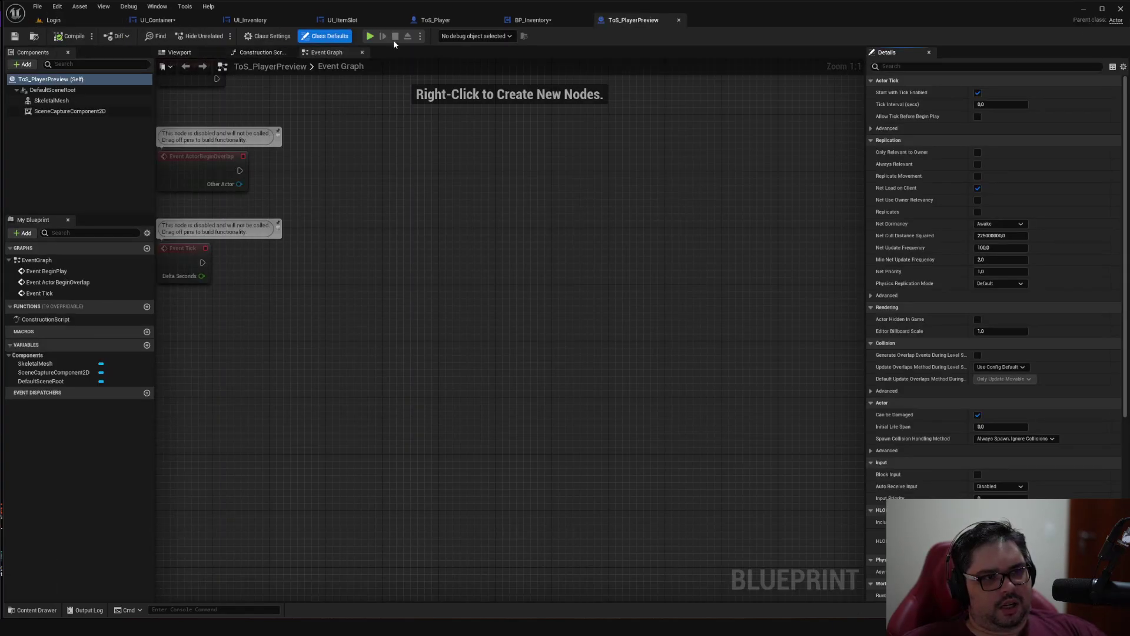
left_click(179, 53)
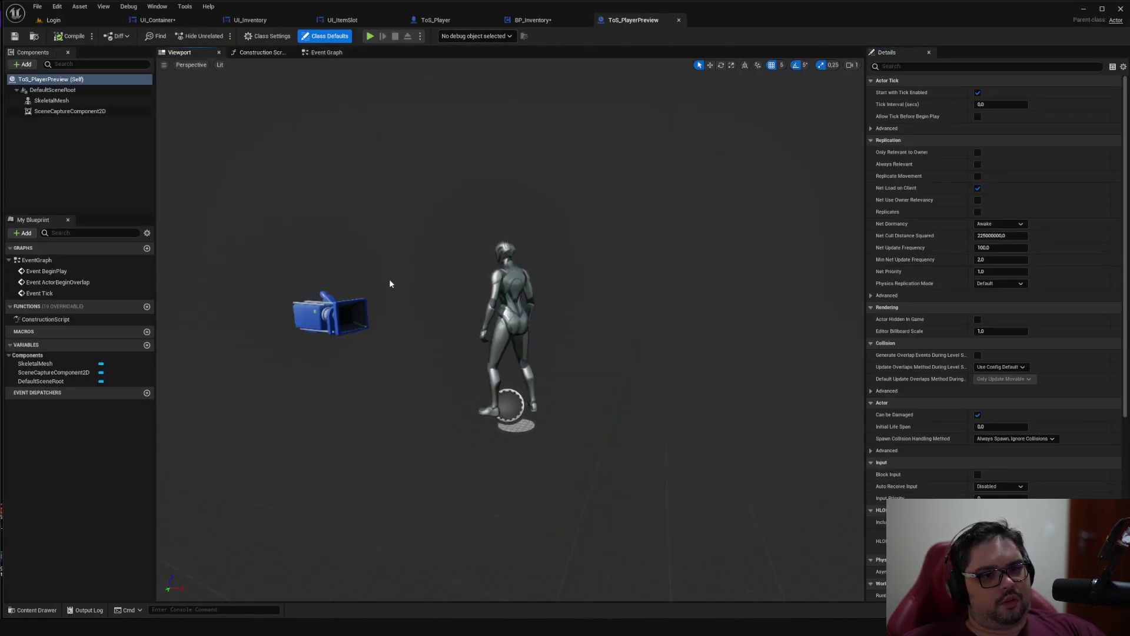
left_click_drag(390, 284, 424, 283, "alt")
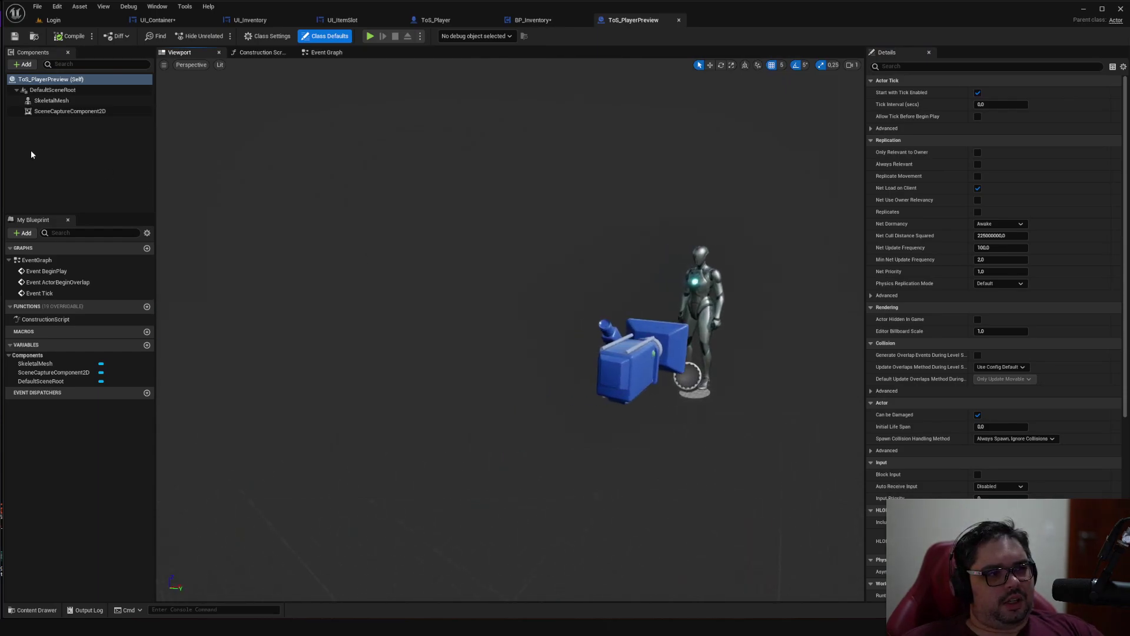
left_click(59, 112)
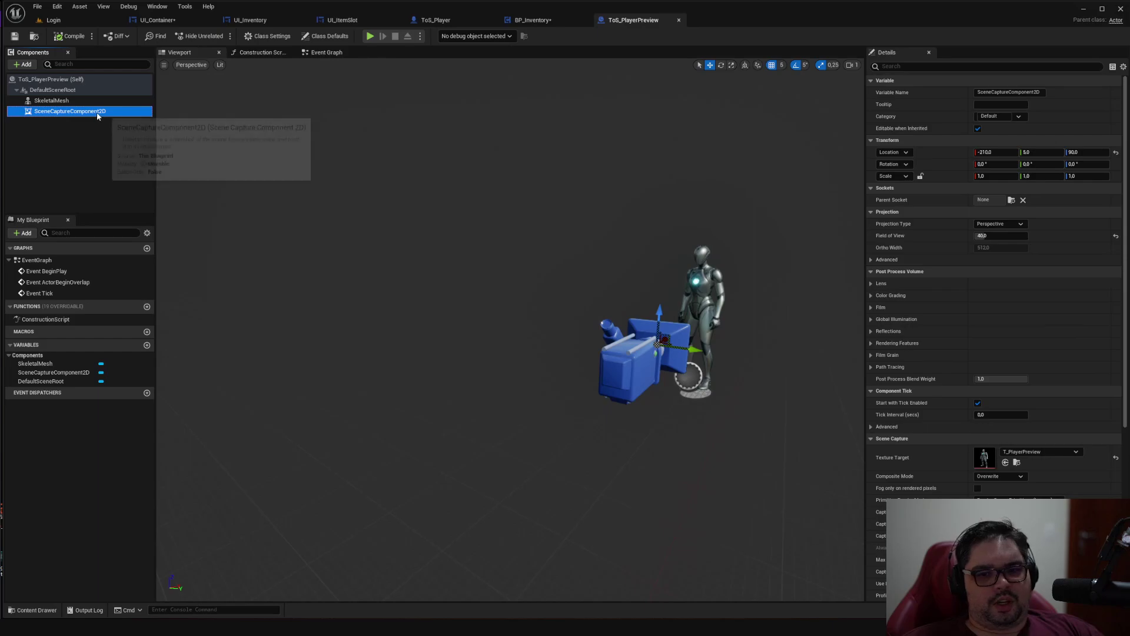
scroll(942, 417, "down", 3)
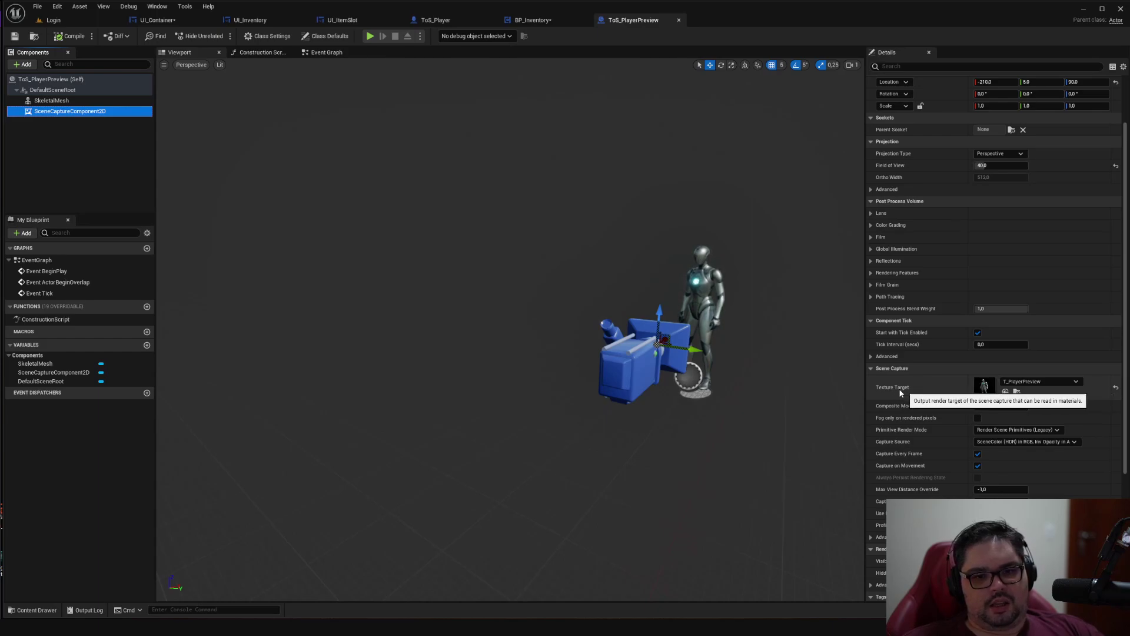
key("f")
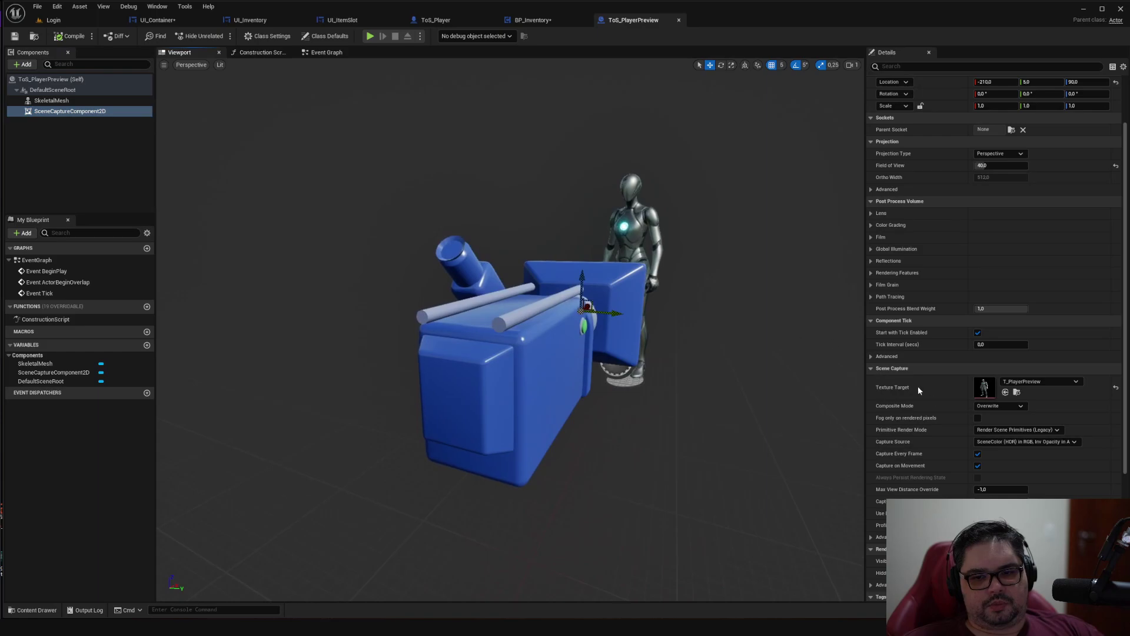
left_click(1019, 430)
left_click(831, 360)
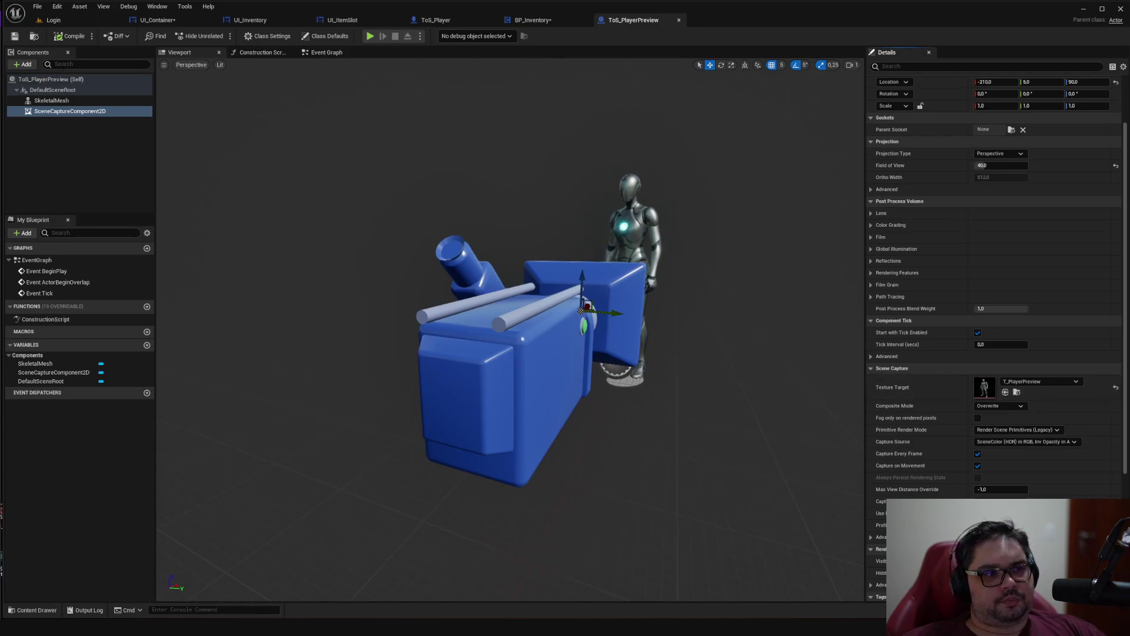
Inspect the SkeletalMesh component, then recheck the capture with the character facing the camera
left_click(51, 101)
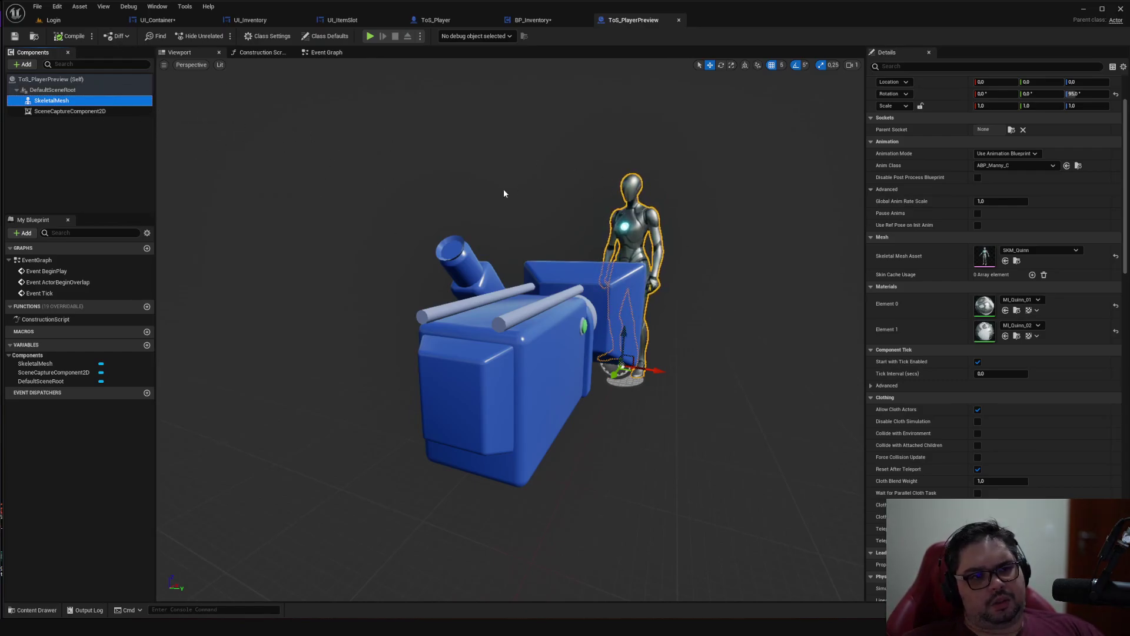
right_click_drag(506, 330, 447, 294)
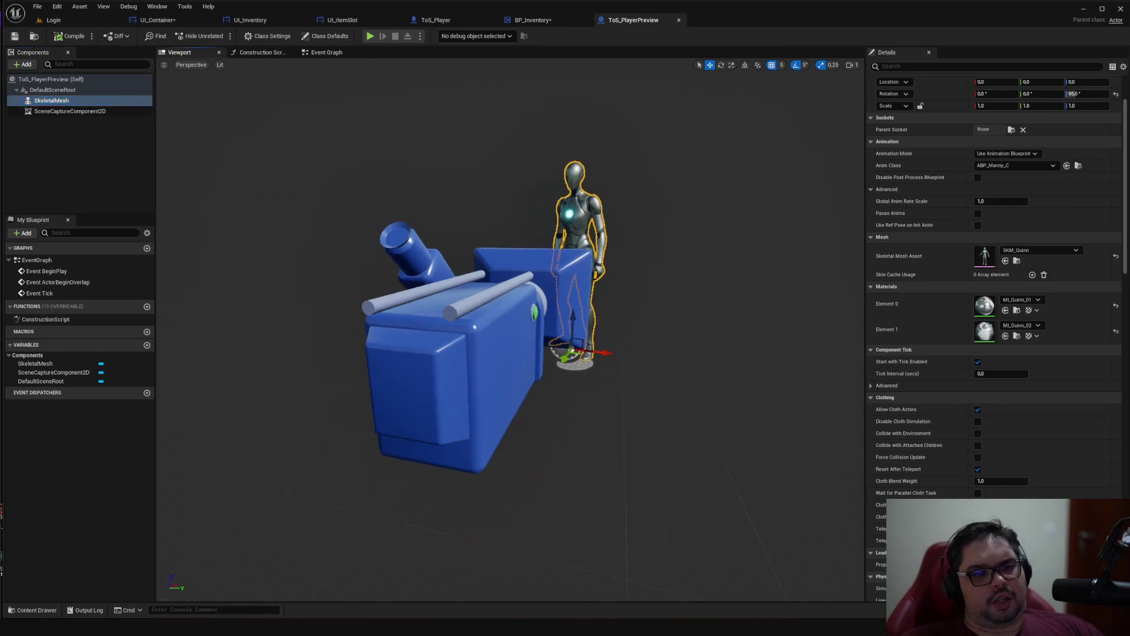
left_click(460, 365)
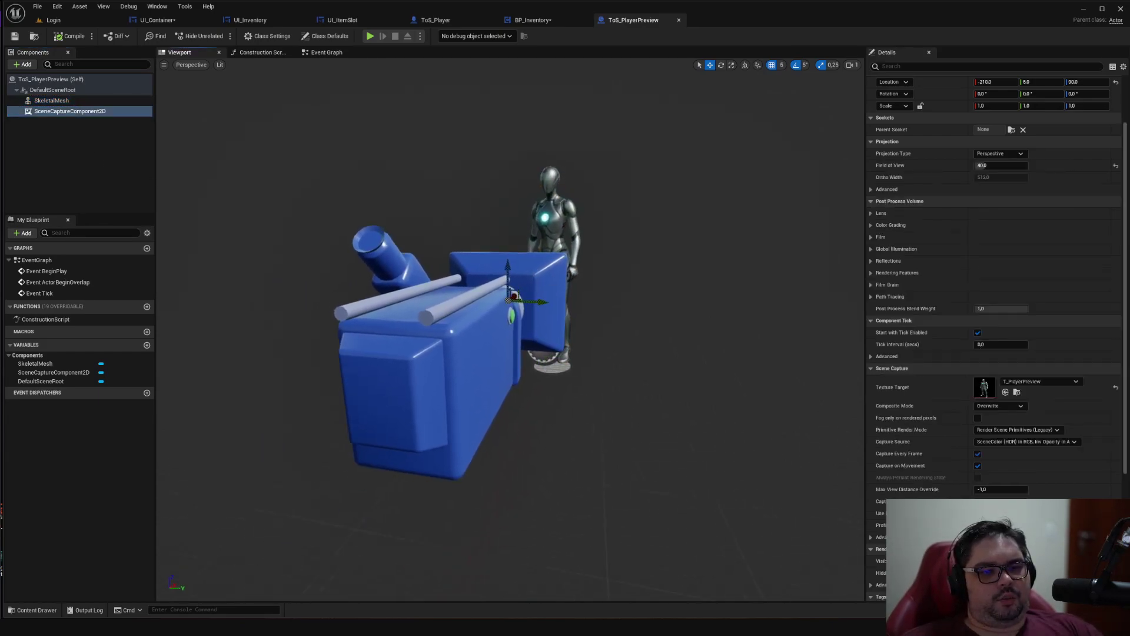
right_click_drag(524, 247, 465, 247)
Look over ToS_PlayerPreview's Construction Script and Event Graph, then go back to Login
left_click(259, 53)
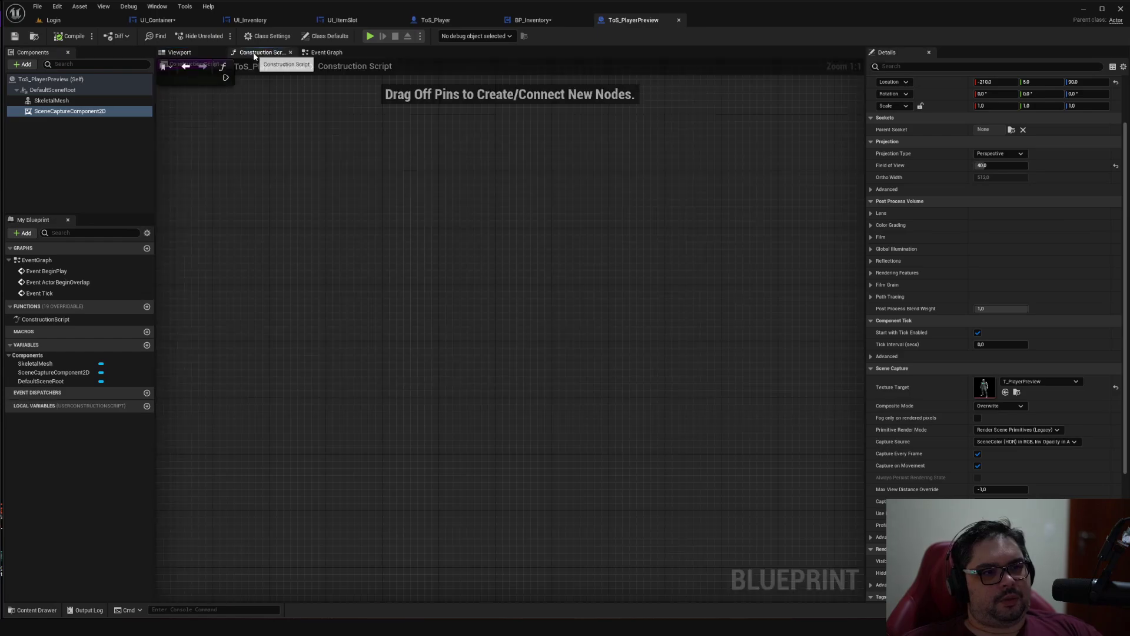
left_click(323, 53)
left_click(257, 52)
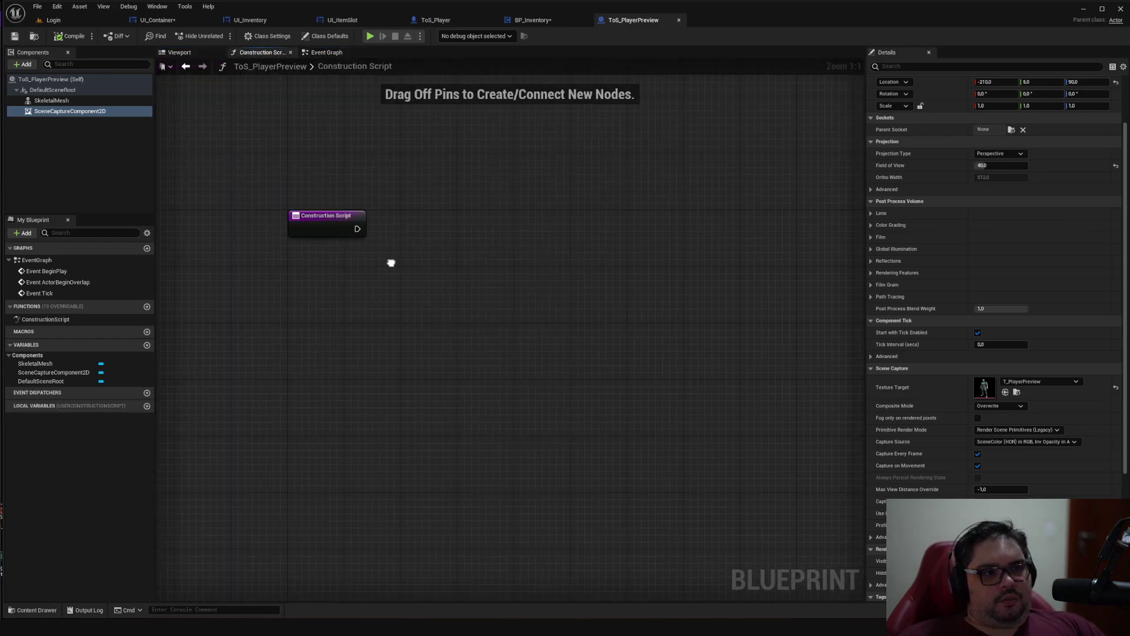
left_click(185, 55)
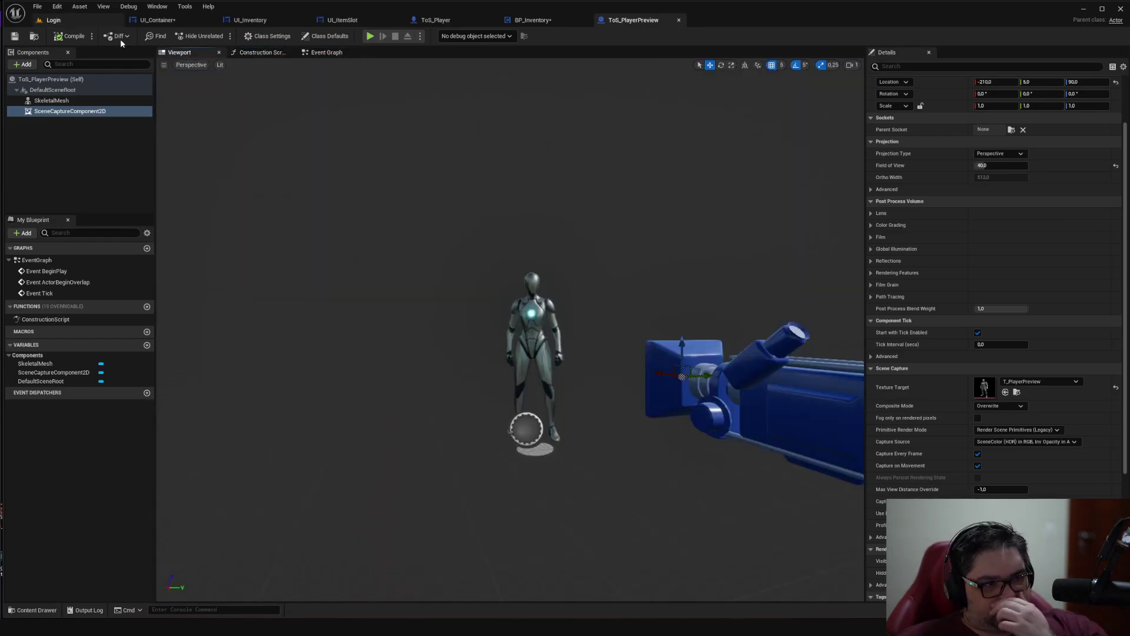
left_click(52, 20)
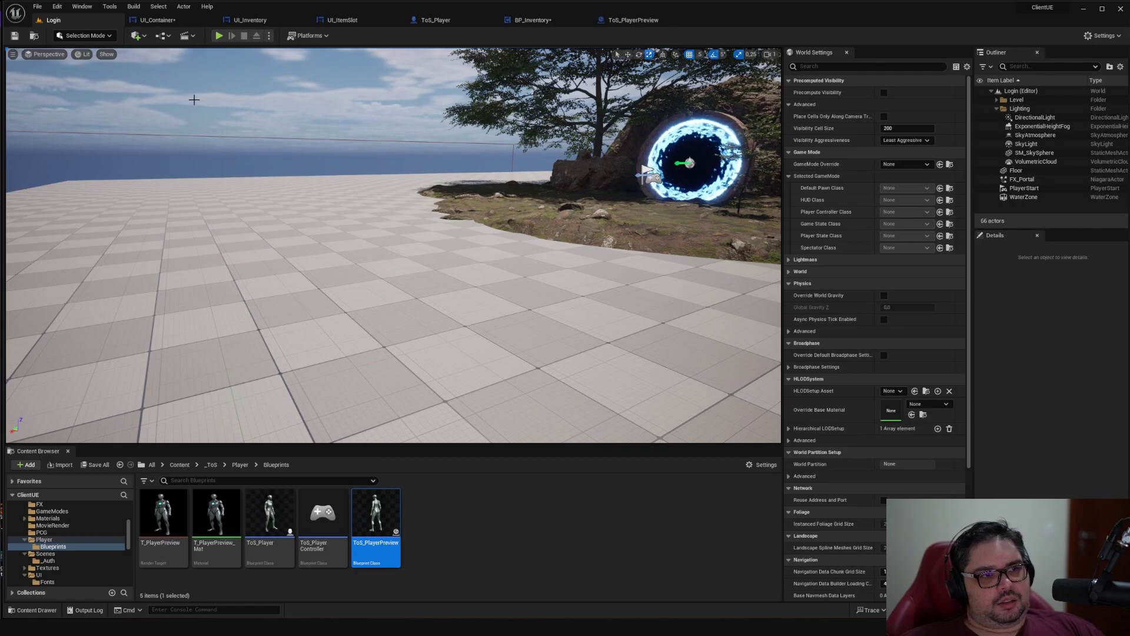
Open UI_Inventory's Designer, showing Image_68 using T_PlayerPreview_Mat
left_click(156, 20)
left_click(262, 20)
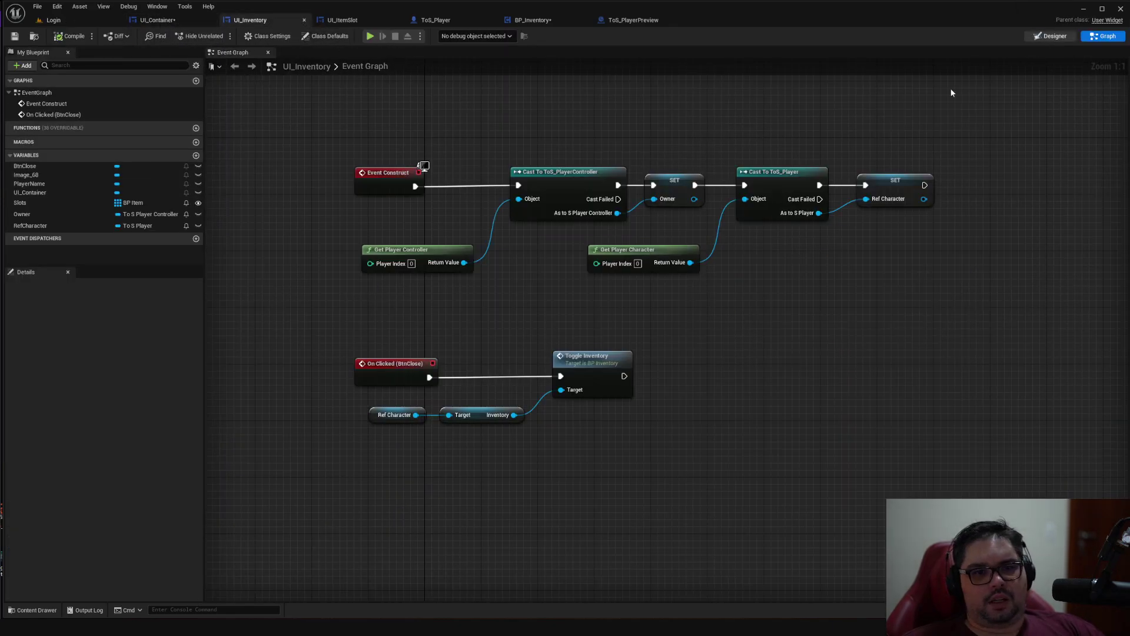
left_click(1051, 36)
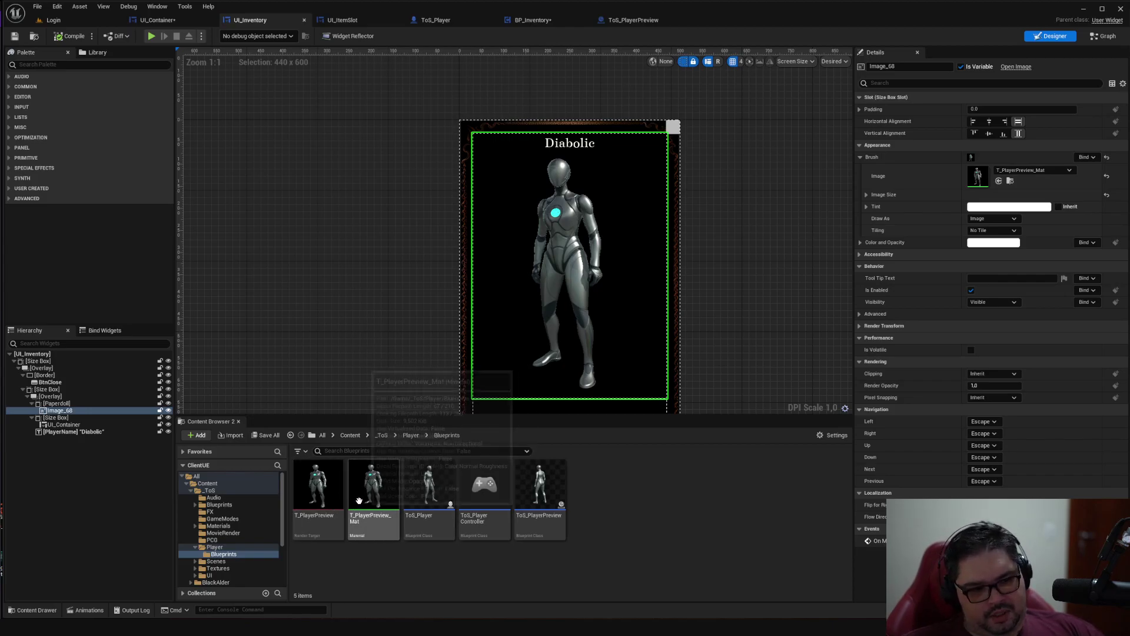
mouse_move(302, 510)
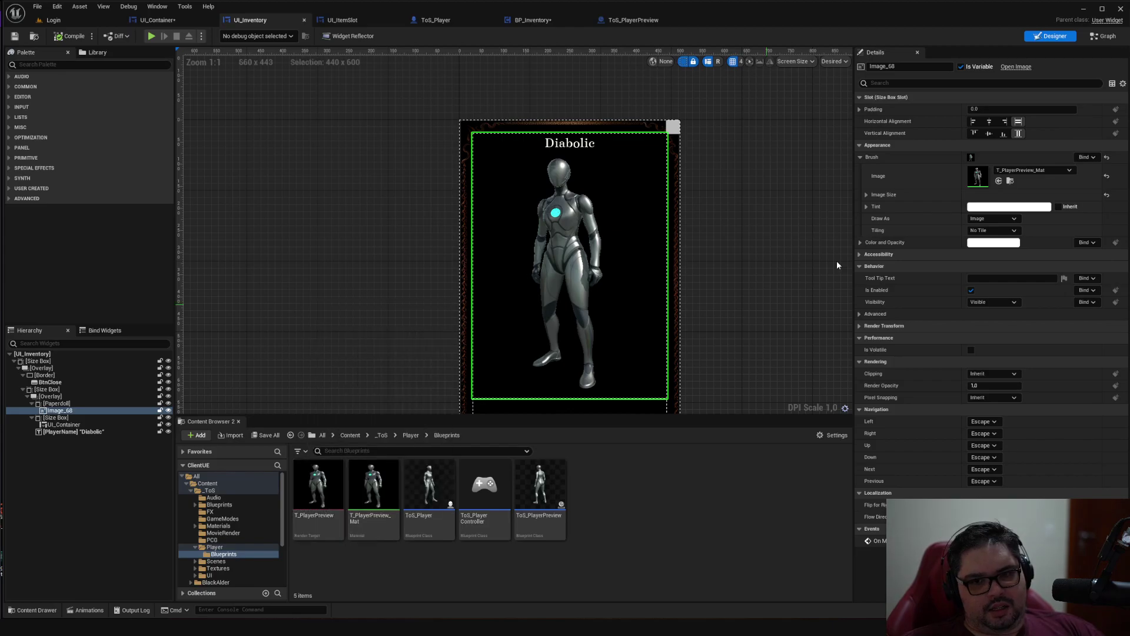
Reposition T_PlayerPreview_Mat's Texture Sample node, close it dismissing the apply prompt, and reopen UI_Container
double_click(374, 486)
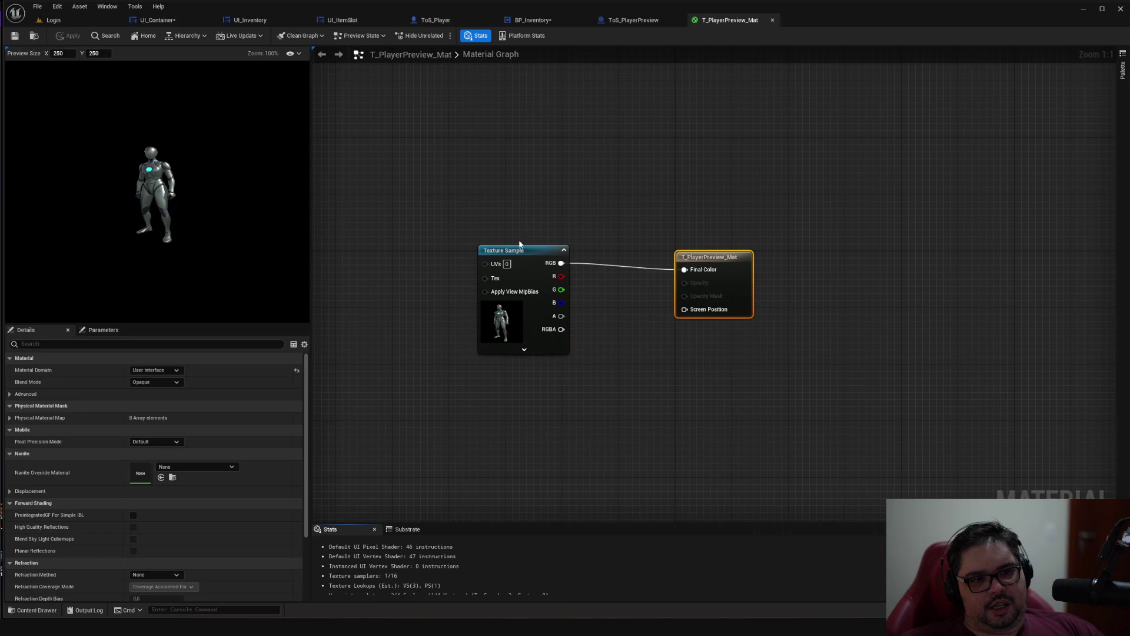
left_click_drag(509, 253, 495, 204)
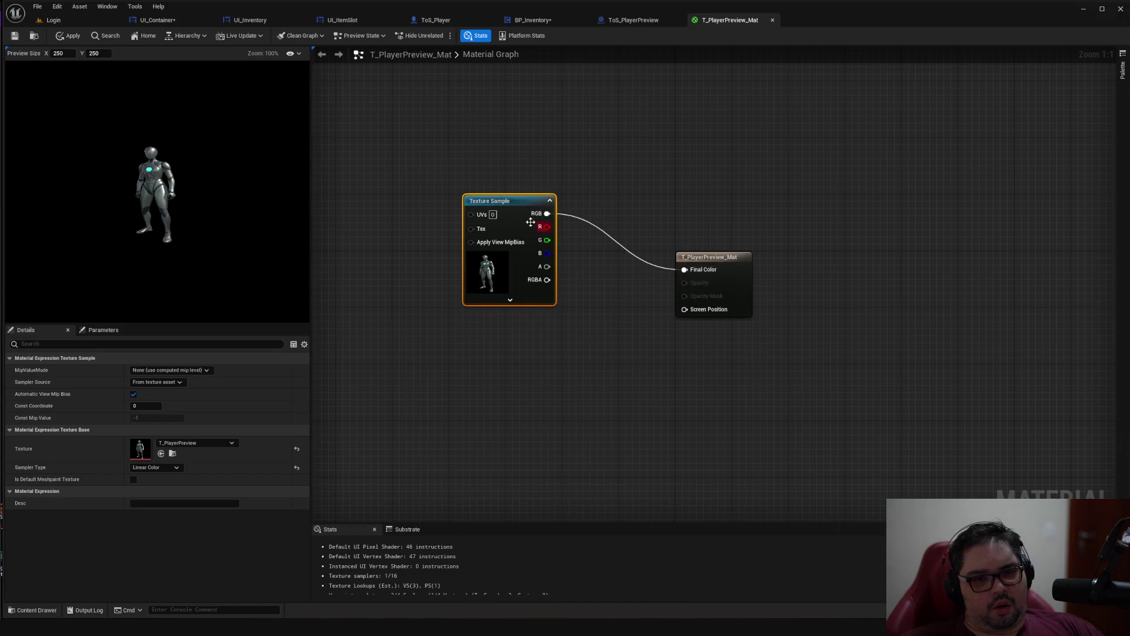
left_click_drag(500, 206, 521, 228)
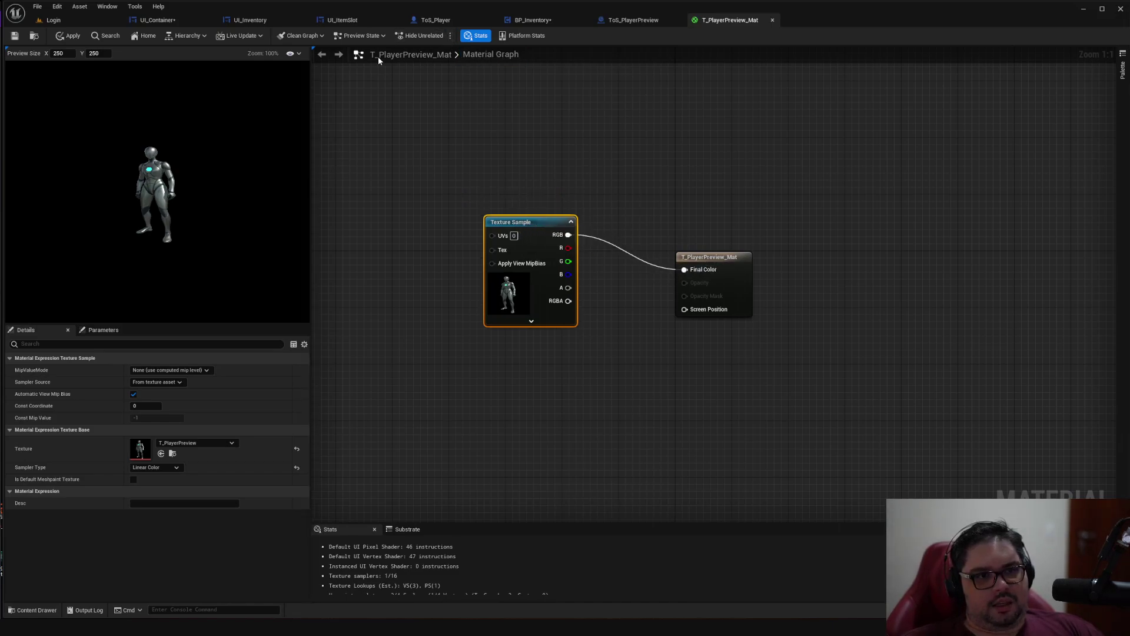
left_click(773, 21)
left_click(621, 328)
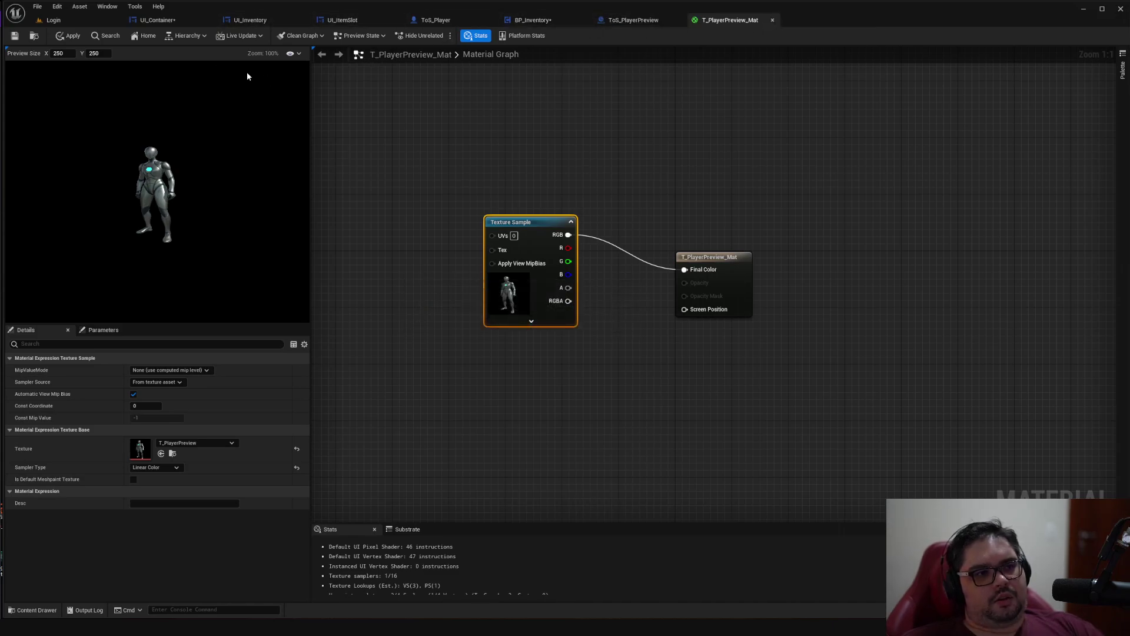
left_click(156, 20)
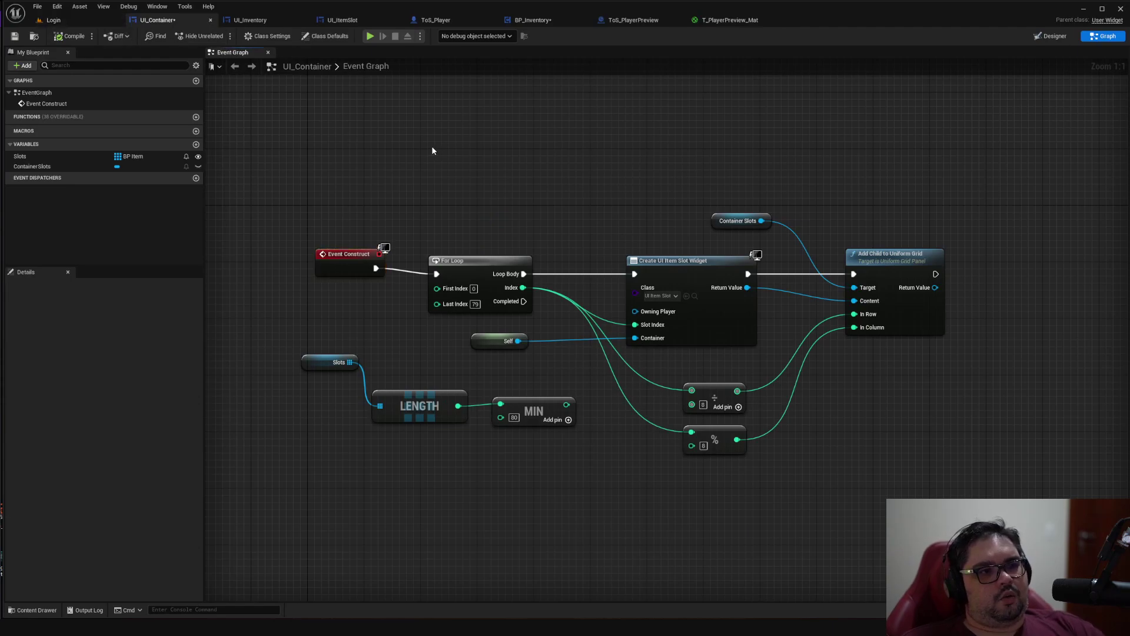
Cycle through Login, UI_ItemSlot, ToS_Player and BP_Inventory to ToS_PlayerPreview, orbiting its character
left_click(59, 20)
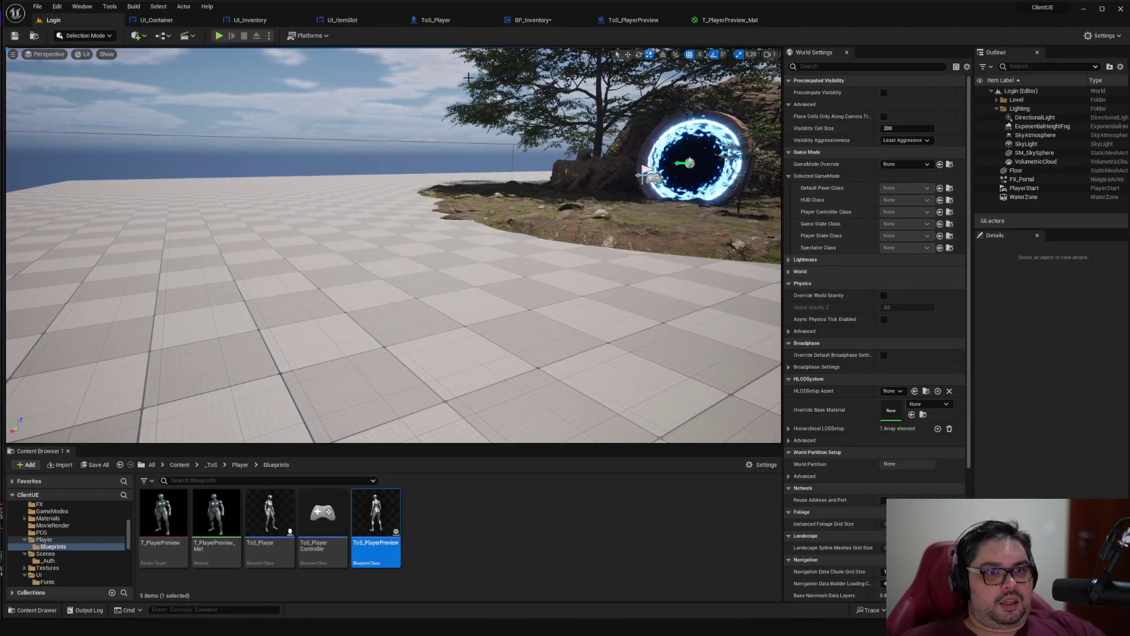
left_click(348, 20)
left_click(418, 20)
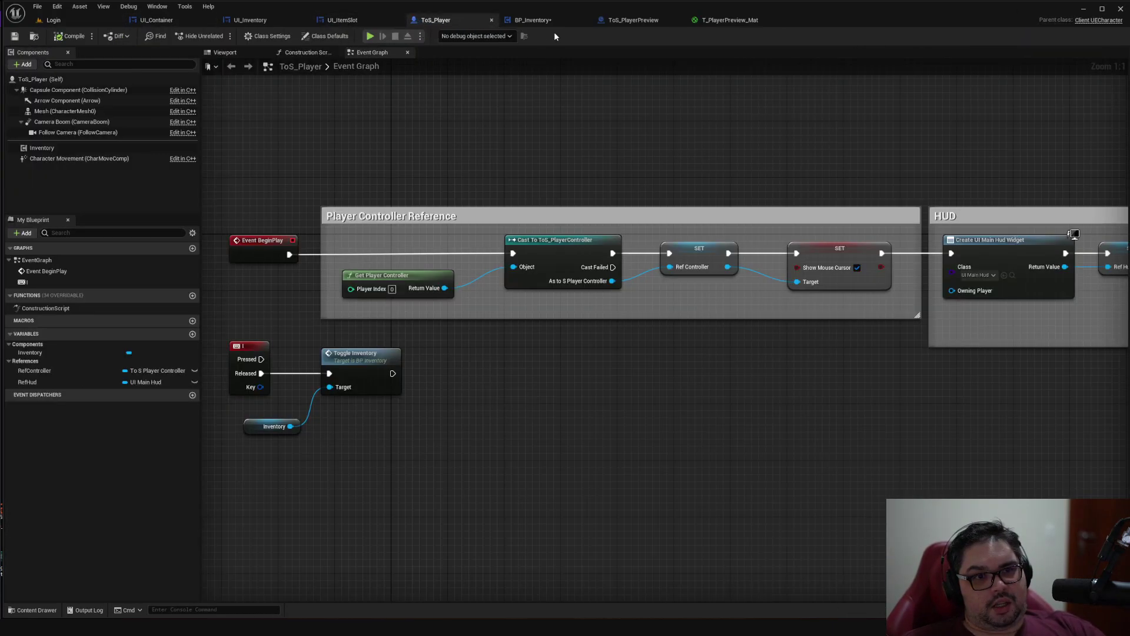
left_click(547, 20)
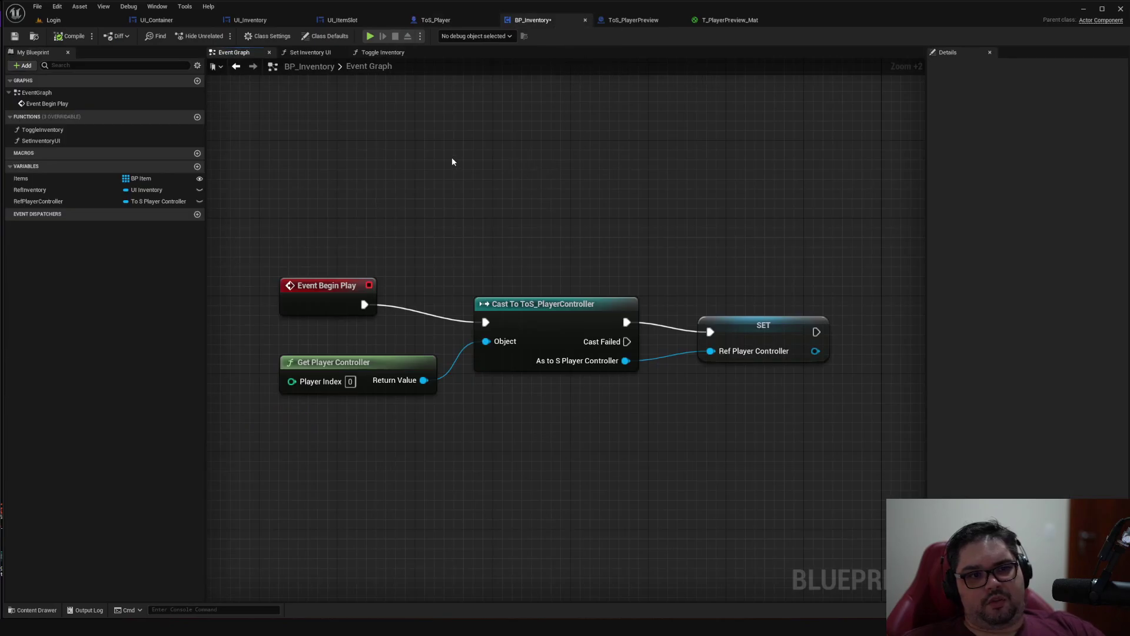
left_click(624, 22)
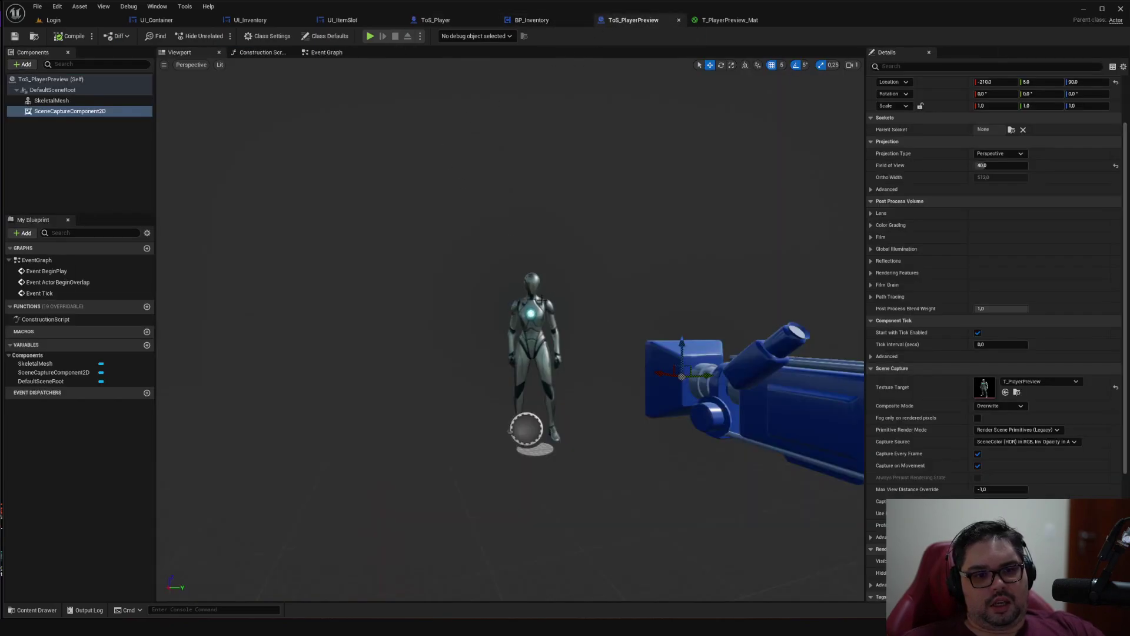
left_click_drag(541, 300, 659, 303)
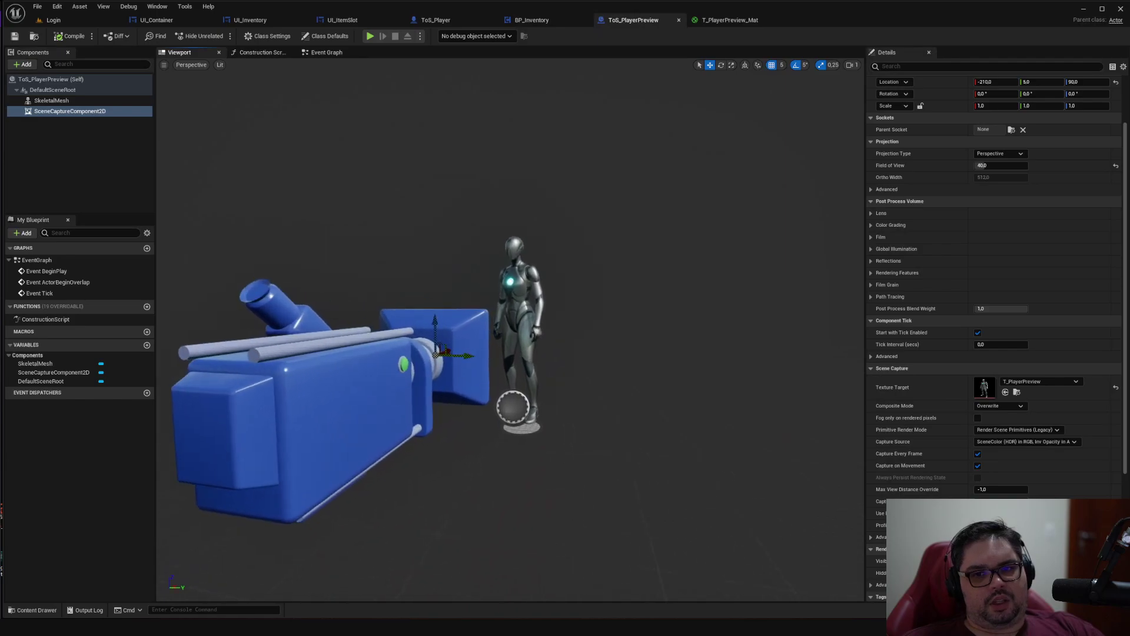
Change the SkeletalMesh Anim Class from ABP_Manny_C to ABP_Quinn_C and save with Ctrl+S
left_click(516, 306)
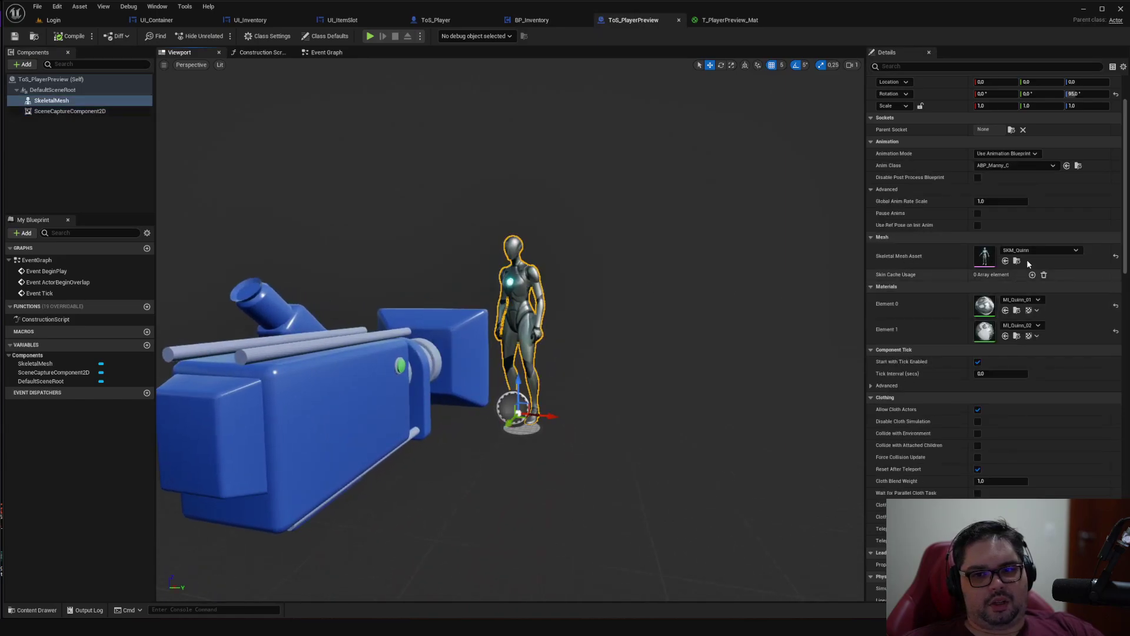
left_click(1010, 168)
left_click(1024, 217)
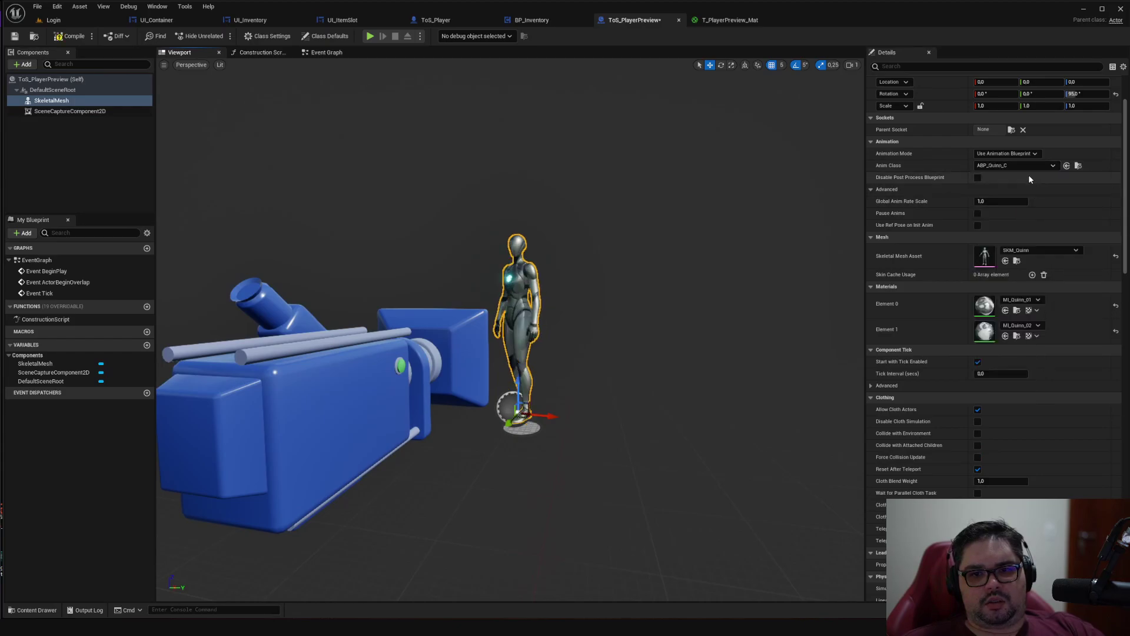
left_click(1027, 165)
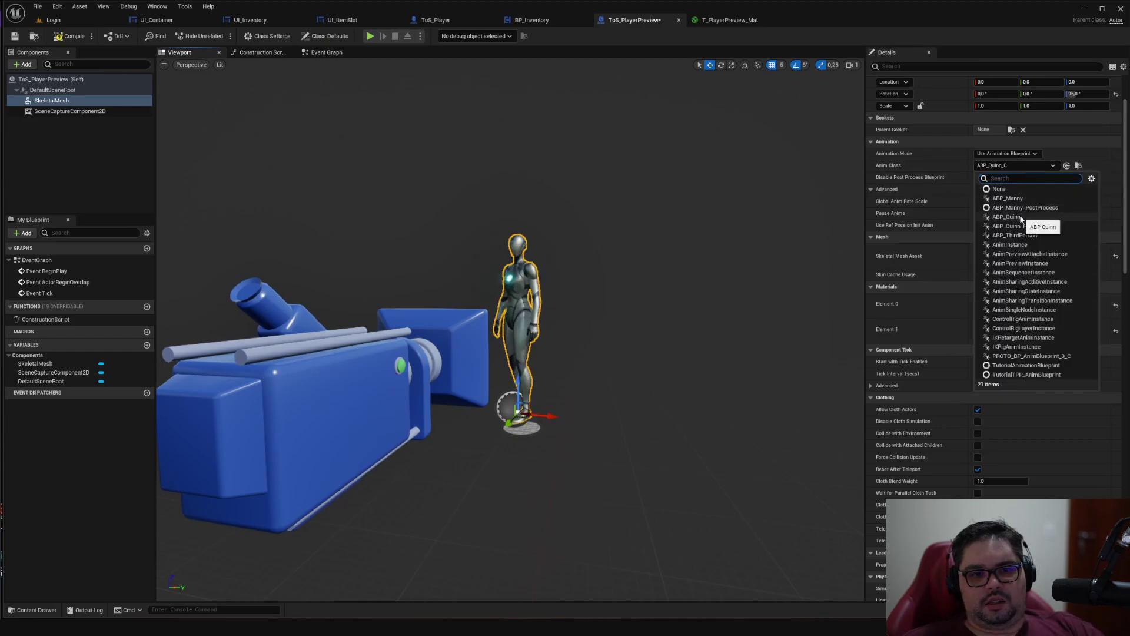
left_click(1021, 217)
mouse_move(529, 295)
left_mouse_down("alt")
mouse_move(413, 295)
mouse_move(610, 257)
left_mouse_up("alt")
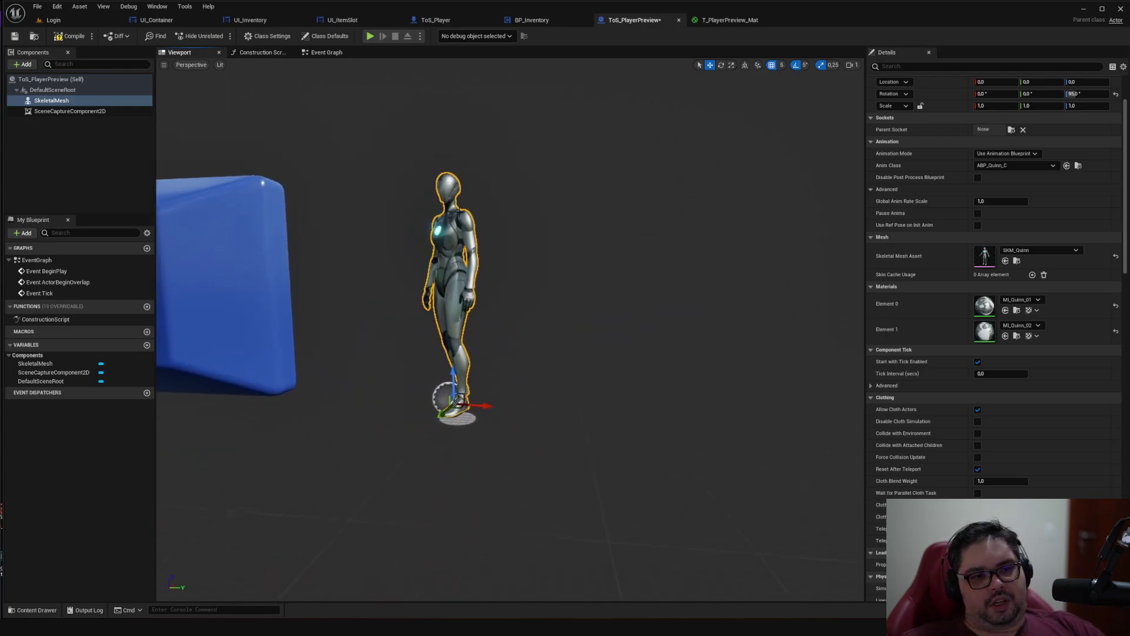
key("ctrl+s")
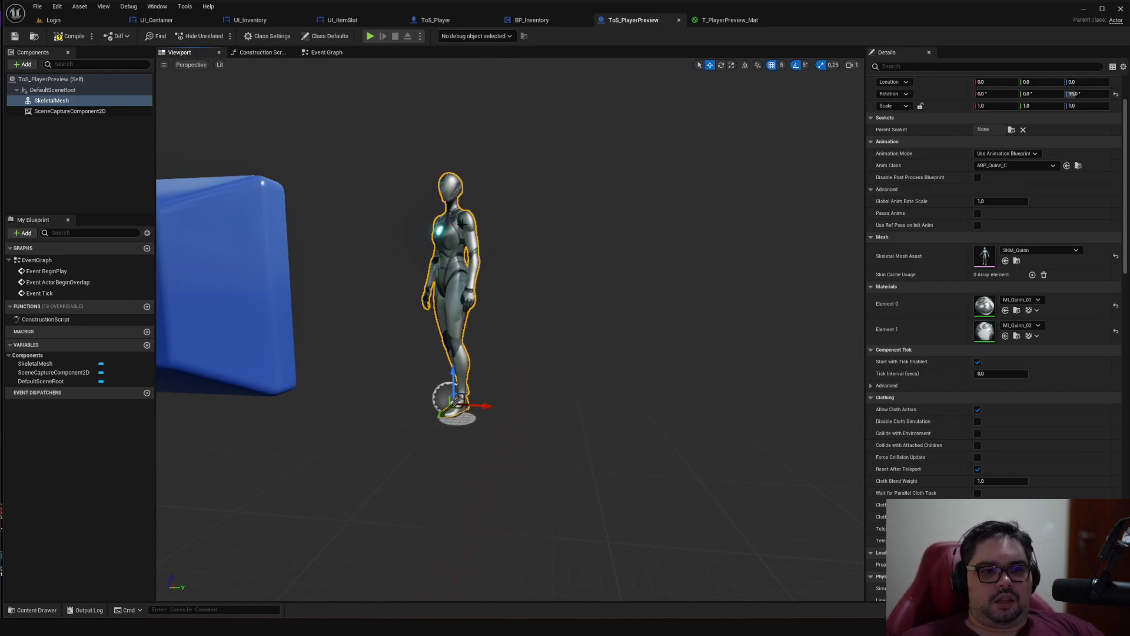
Zoom around the UI_Inventory Designer canvas and compare it with the Photoshop inventory mockup
left_click(157, 20)
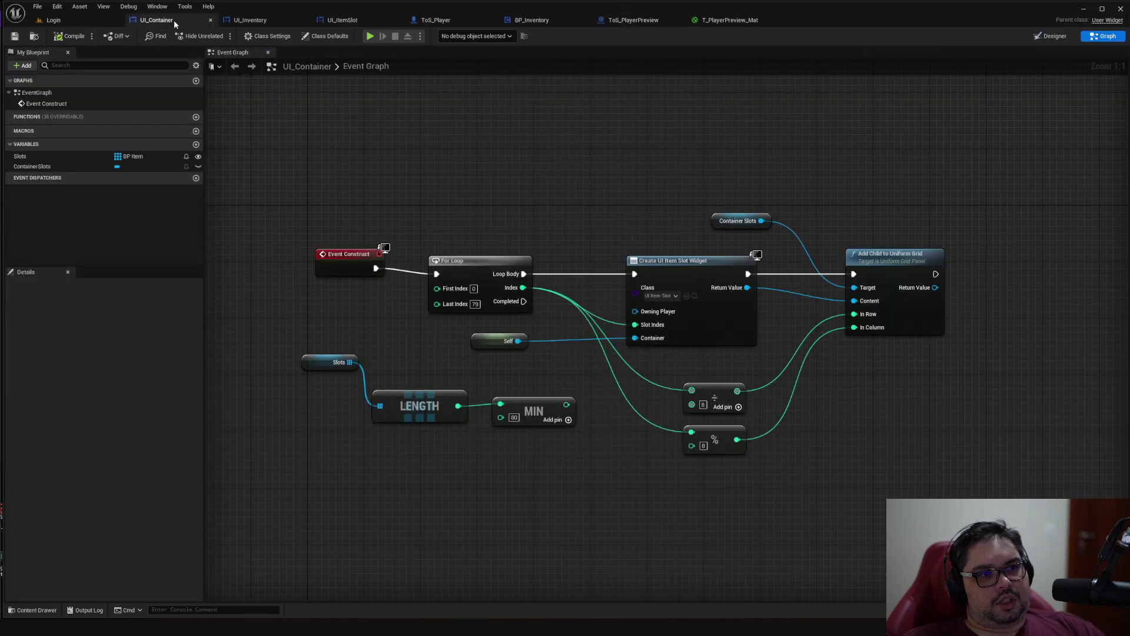
left_click(273, 23)
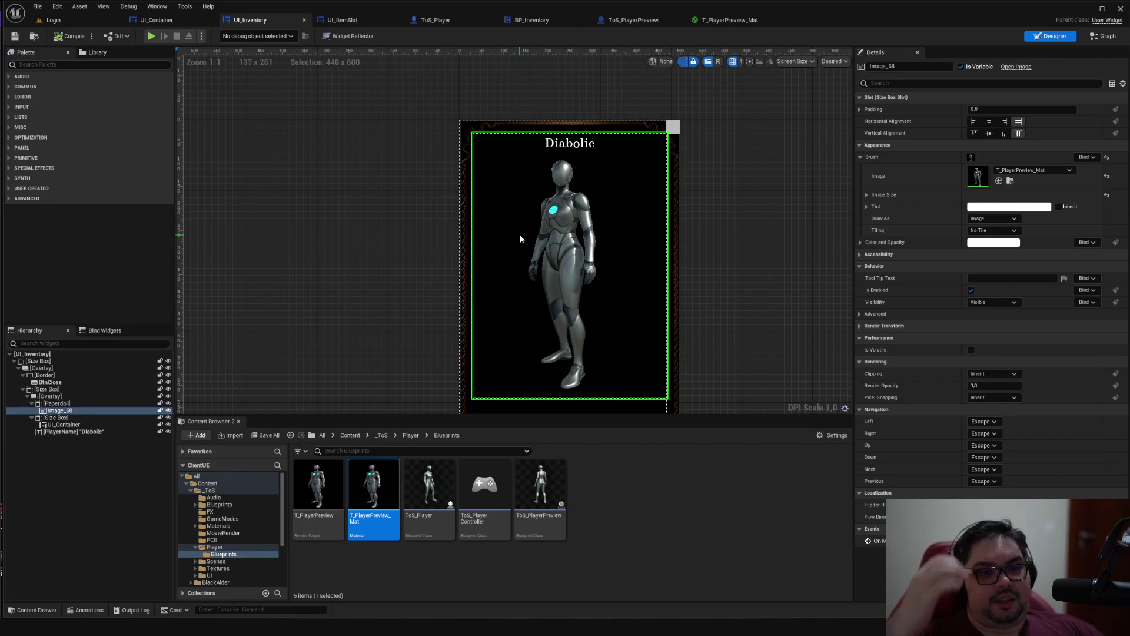
scroll(568, 250, "up", 4)
scroll(533, 150, "up", 2)
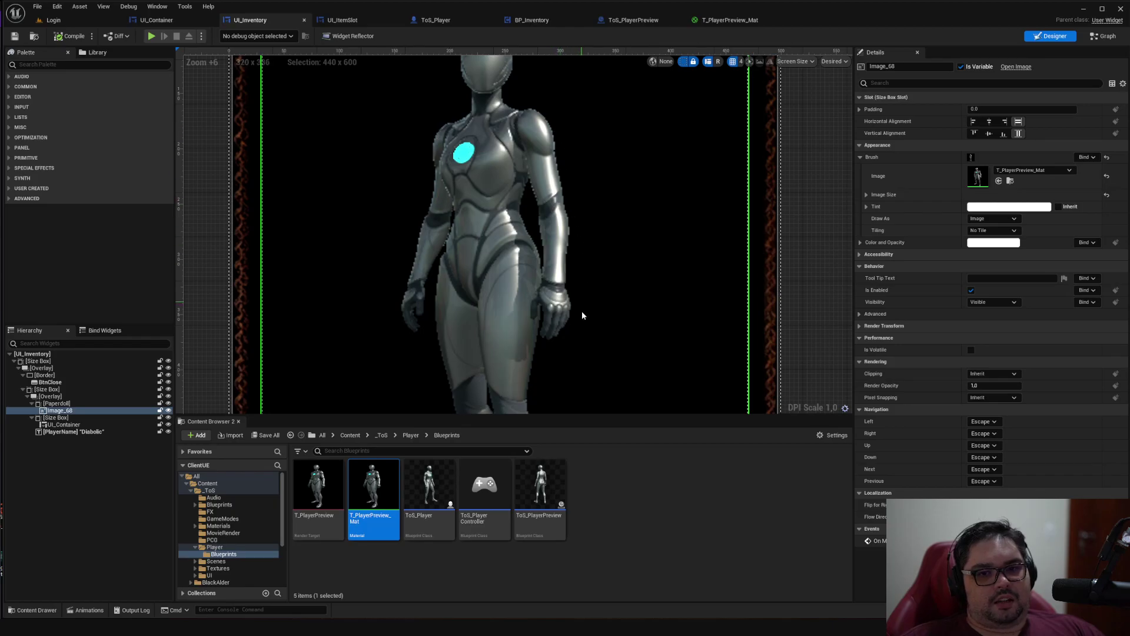
scroll(581, 316, "down", 1)
scroll(530, 331, "down", 2)
scroll(536, 334, "down", 1)
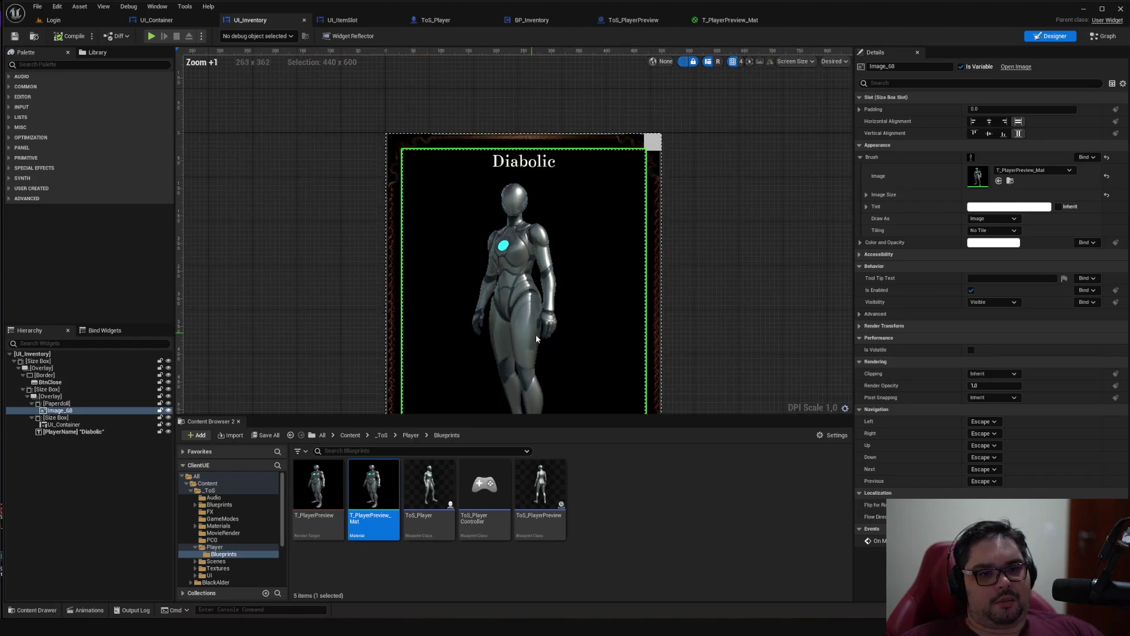
scroll(543, 237, "down", 1)
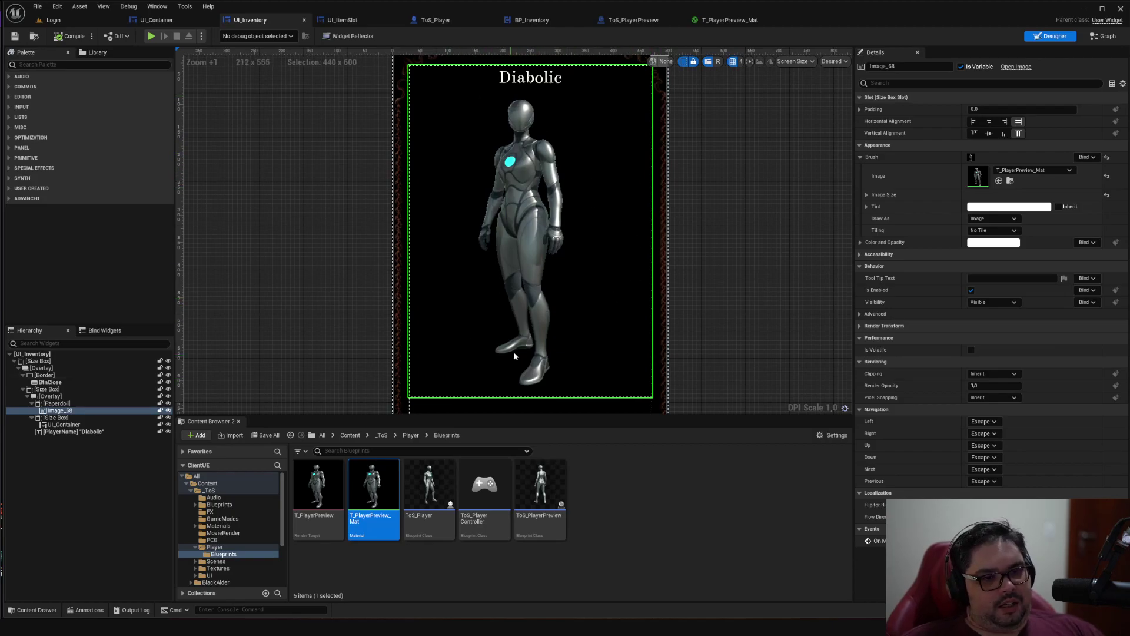
scroll(443, 370, "down", 1)
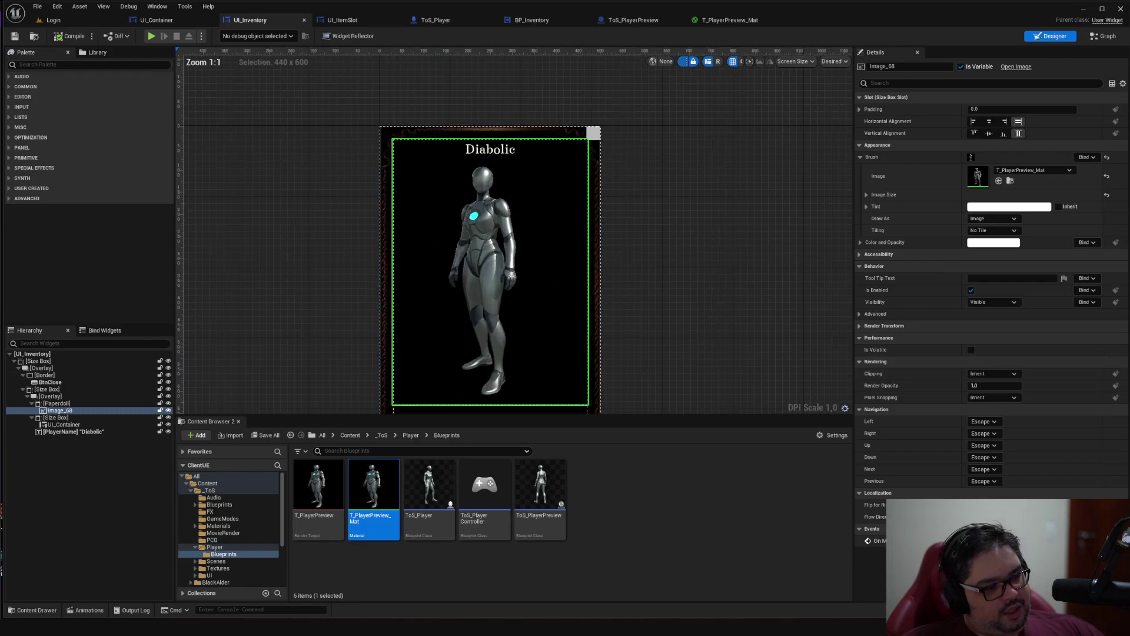
key("alt+Tab")
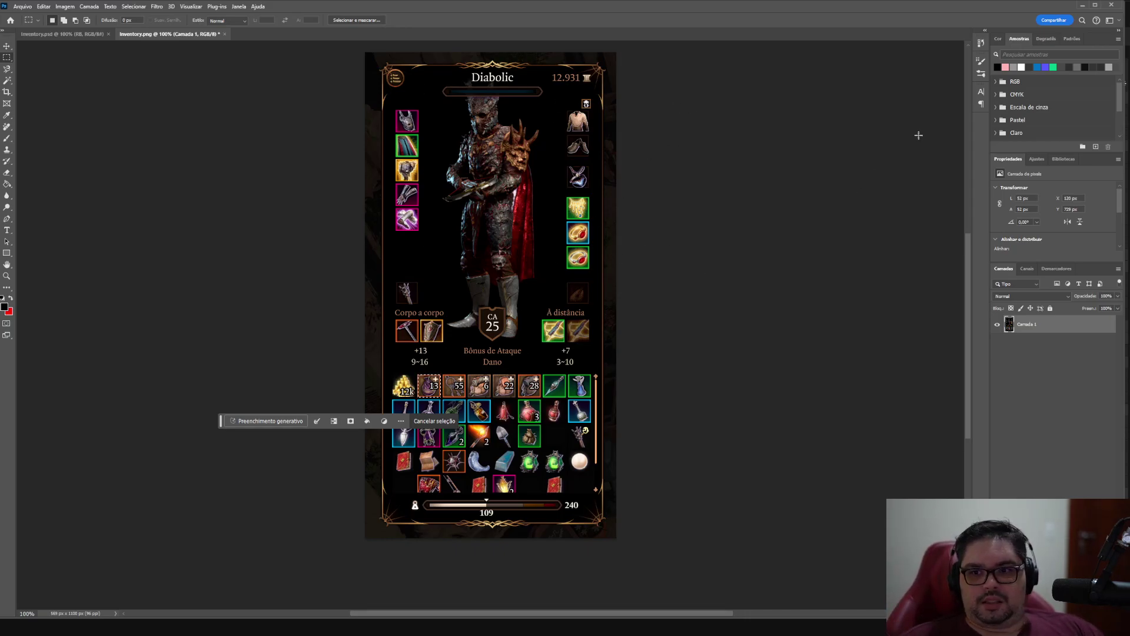
left_click(1082, 5)
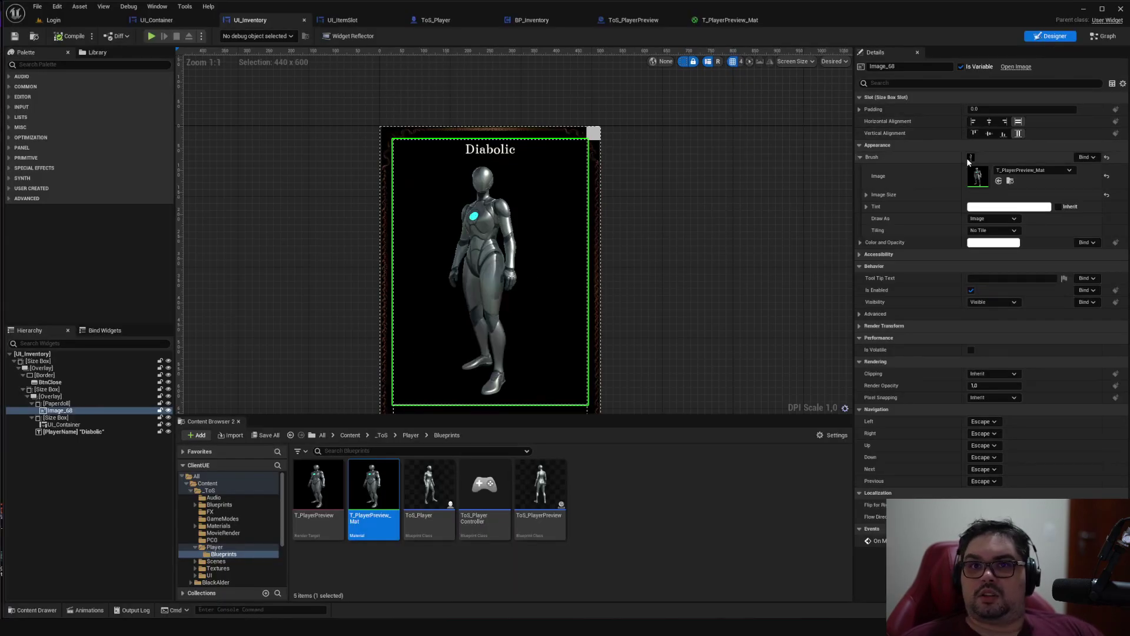